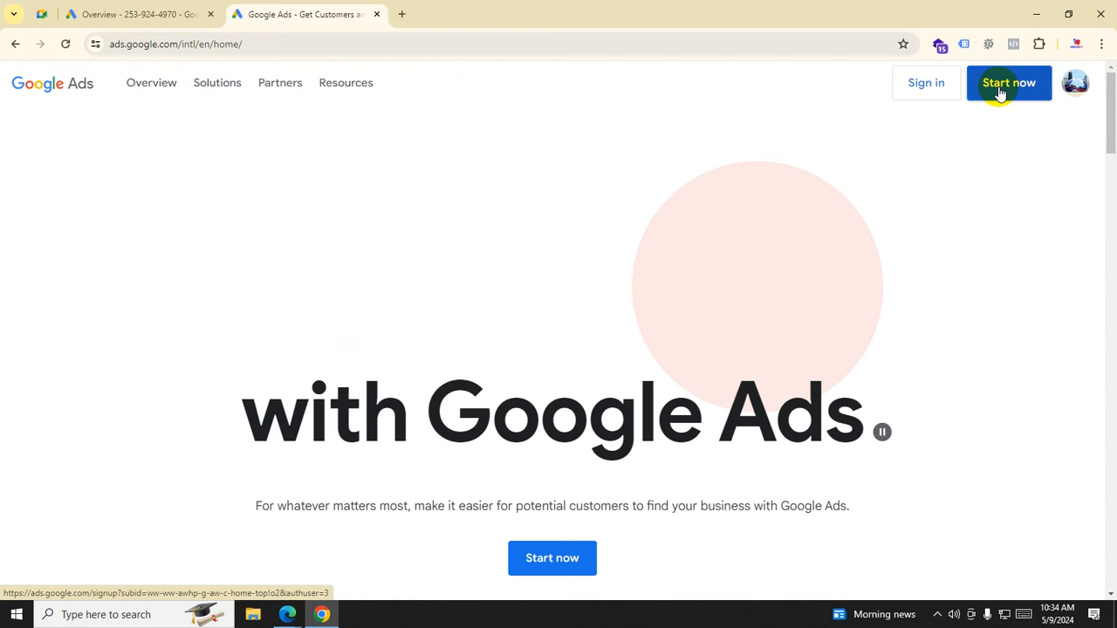
pyautogui.click(937, 615)
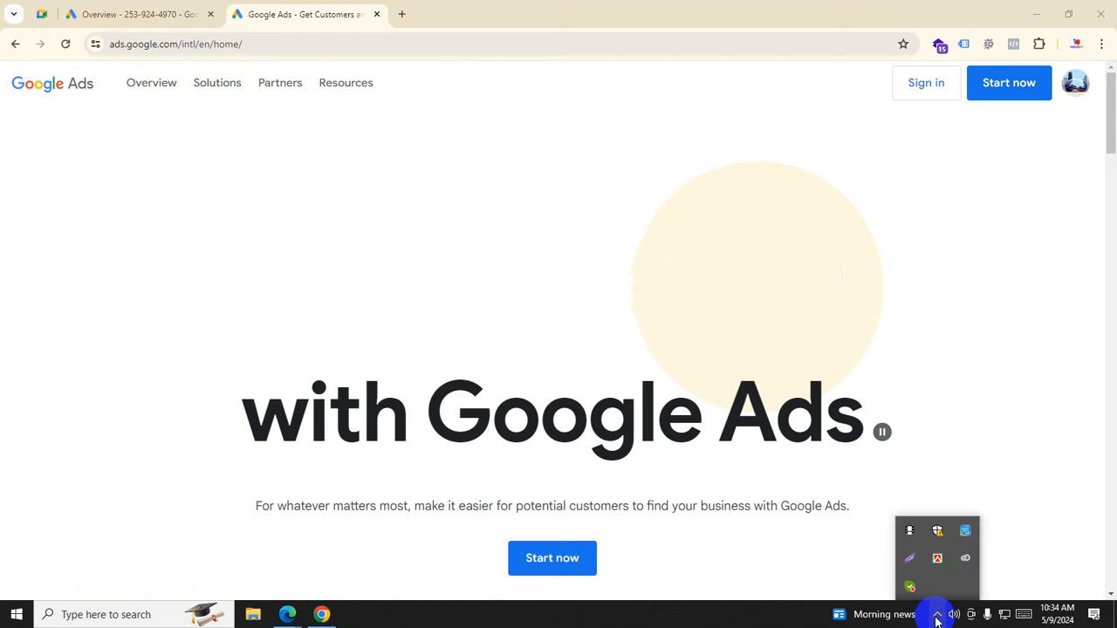
pyautogui.click(1001, 439)
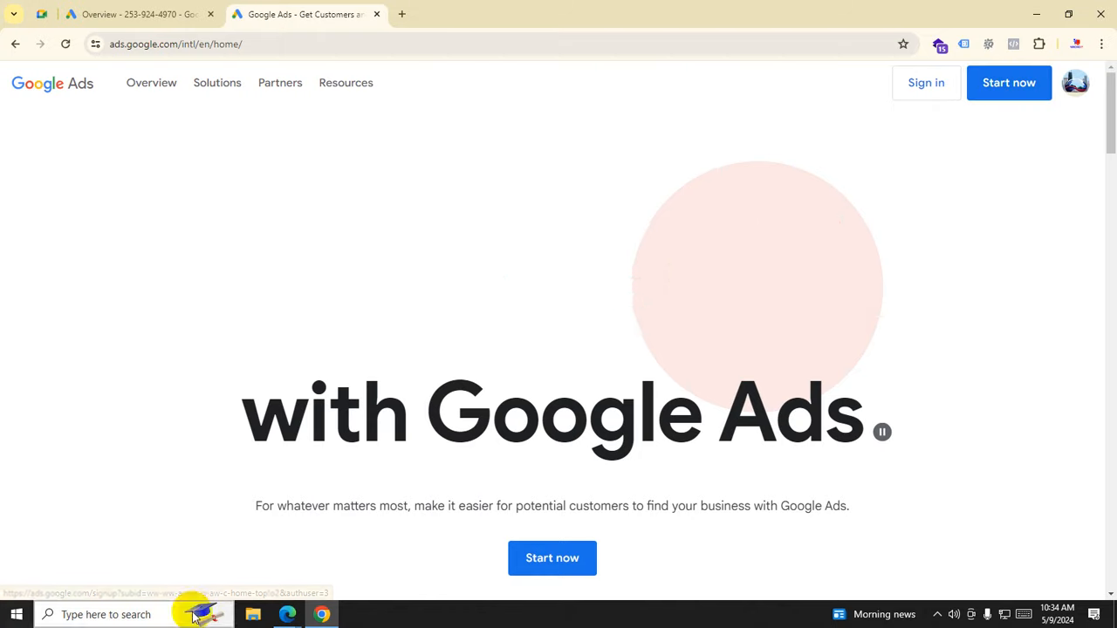
# Step: Minimize the Chrome window and launch Firefox from the desktop
pyautogui.click(1036, 14)
pyautogui.click(1036, 15)
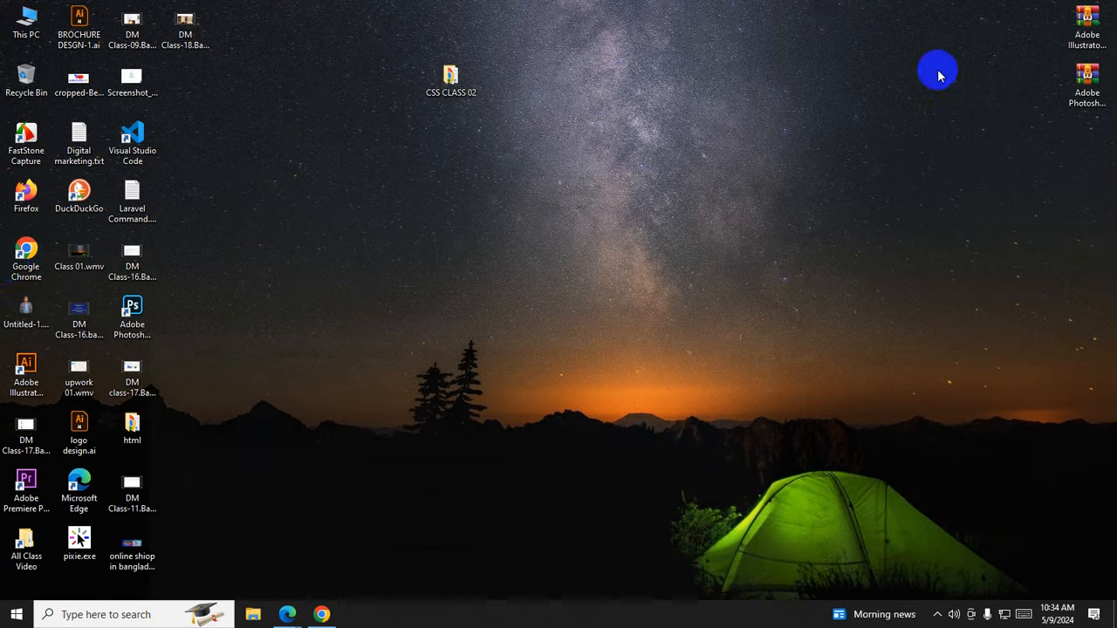
pyautogui.doubleClick(19, 199)
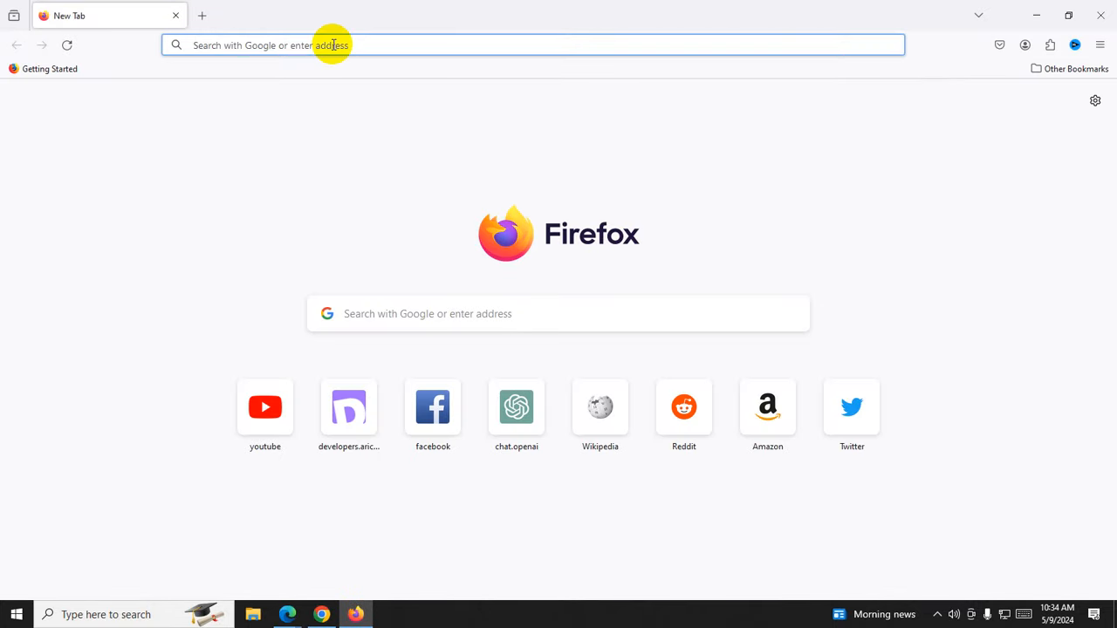
# Step: Search the web for "google ads" in Firefox
pyautogui.click(333, 44)
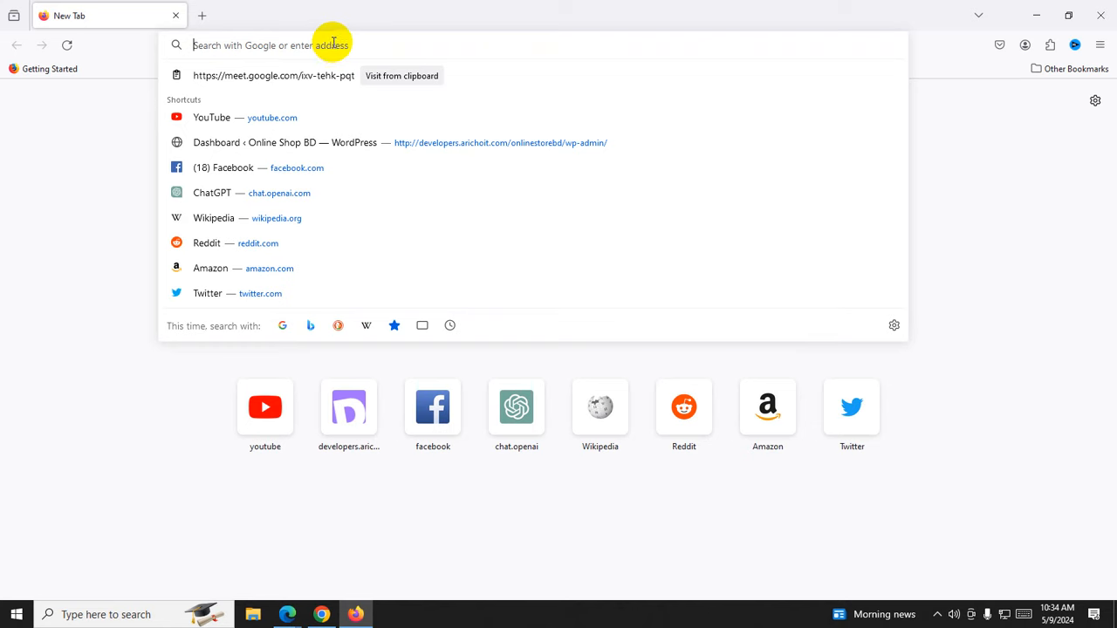
pyautogui.write('goo')
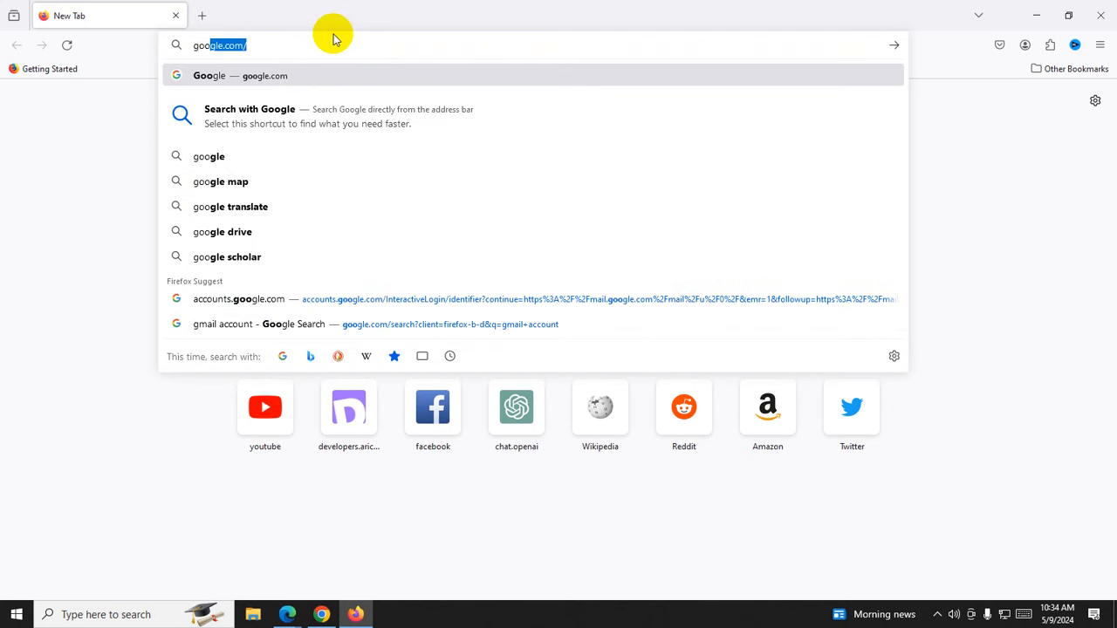
pyautogui.write('g')
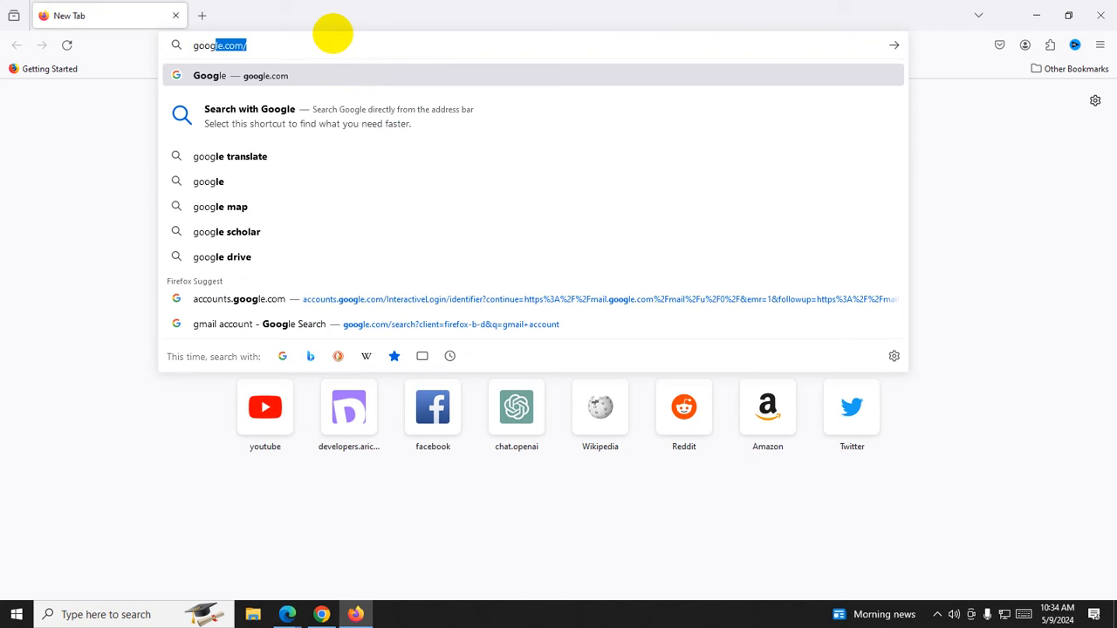
pyautogui.write('le')
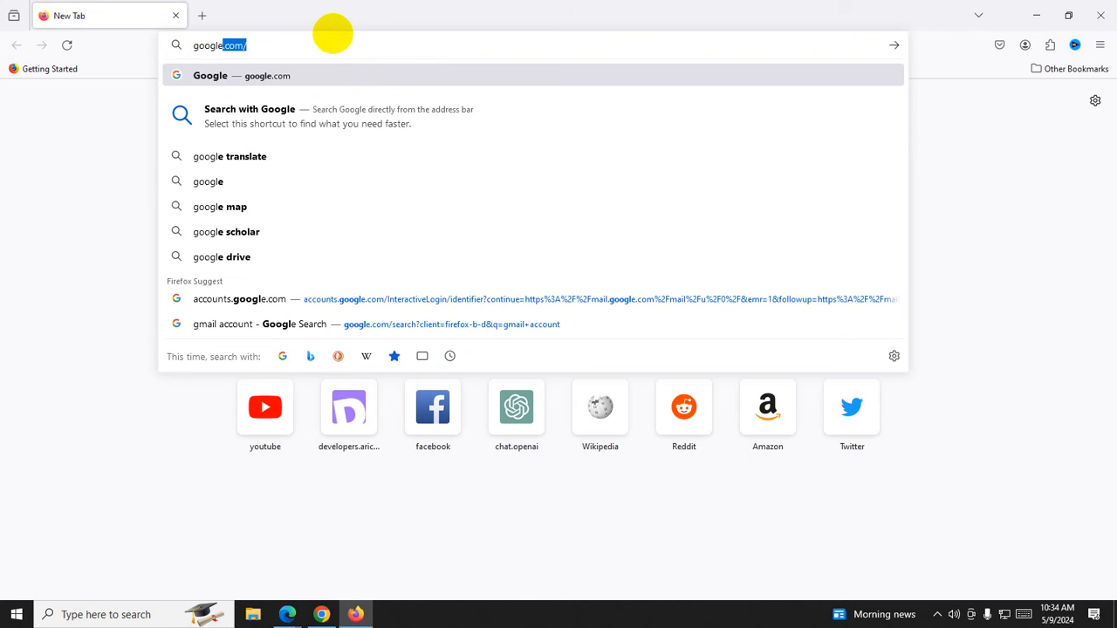
pyautogui.press('BackSpace')
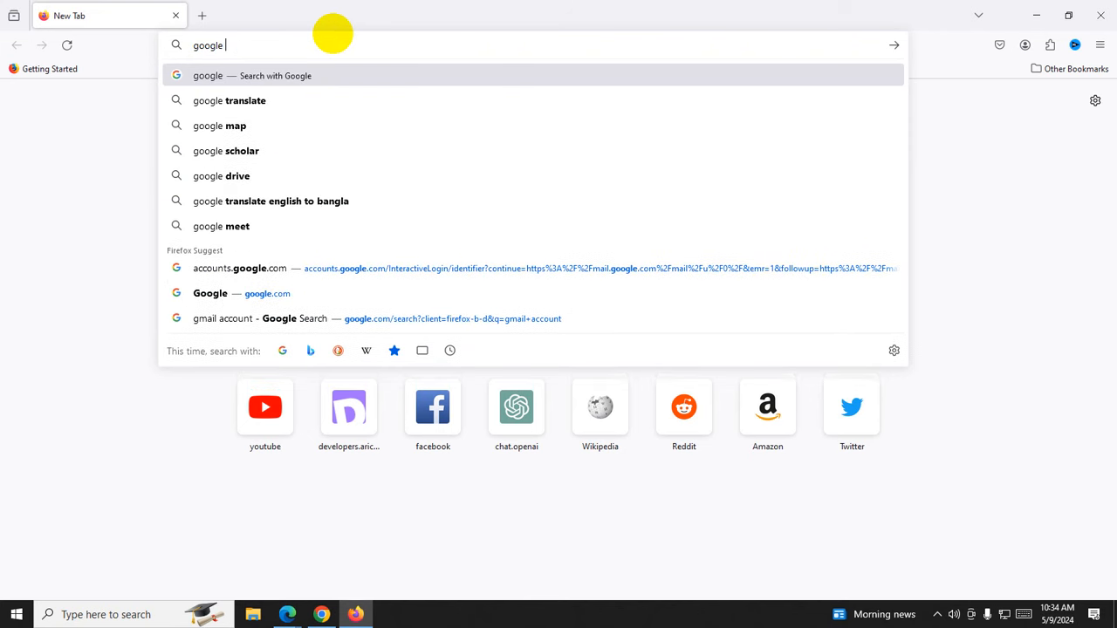
pyautogui.write('ads')
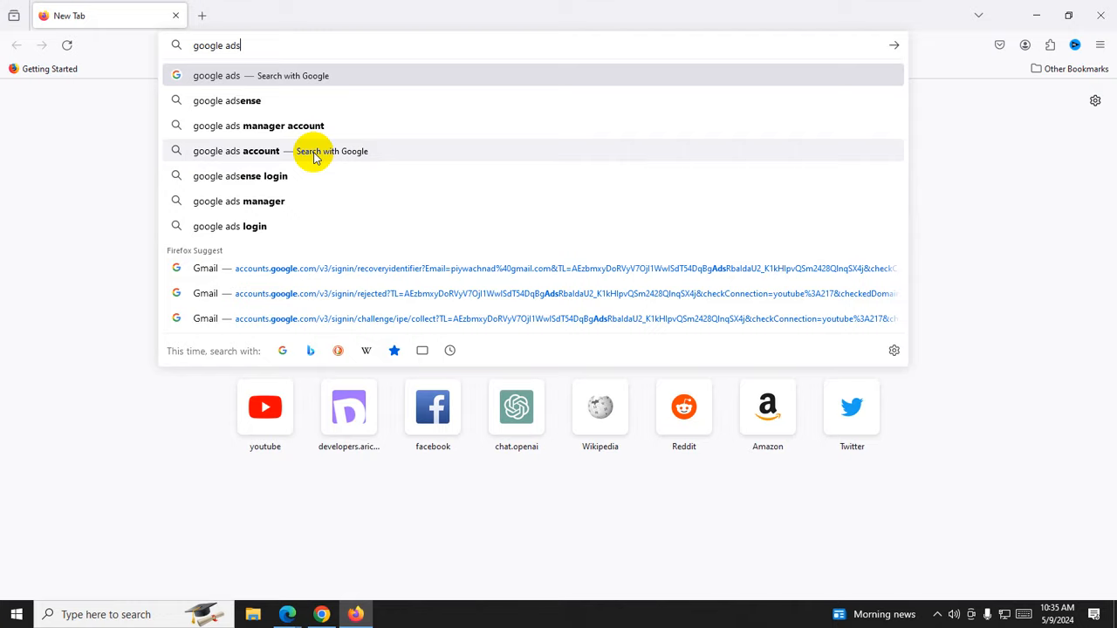
pyautogui.press('Return')
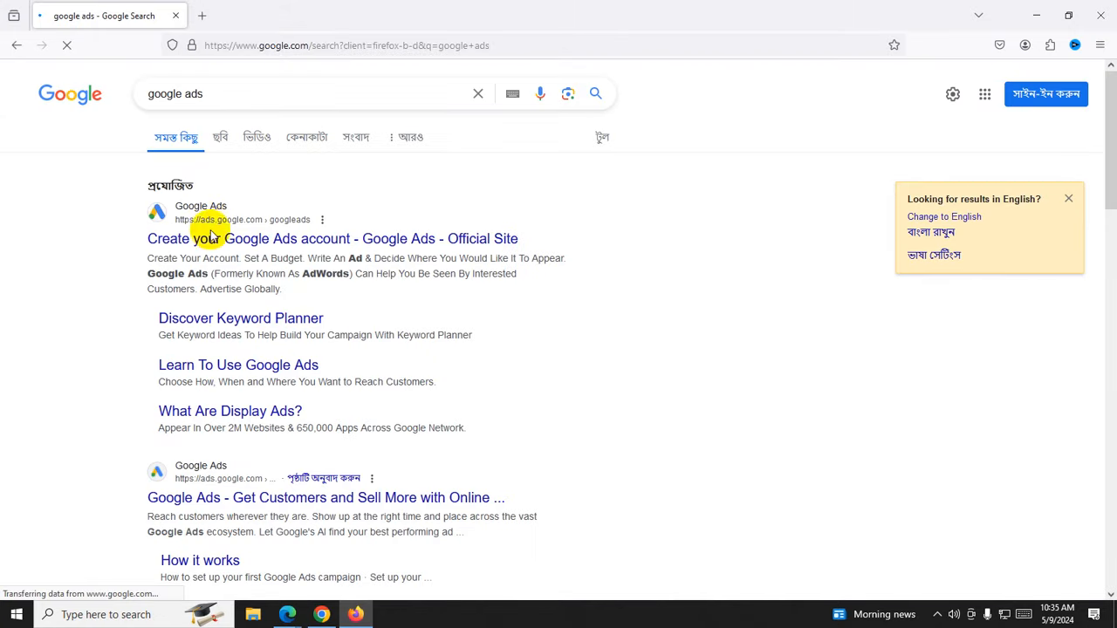
# Step: Open the Google Ads home page from the search results and start the sign-up to reach the account chooser
pyautogui.scroll(-5, 234, 248)
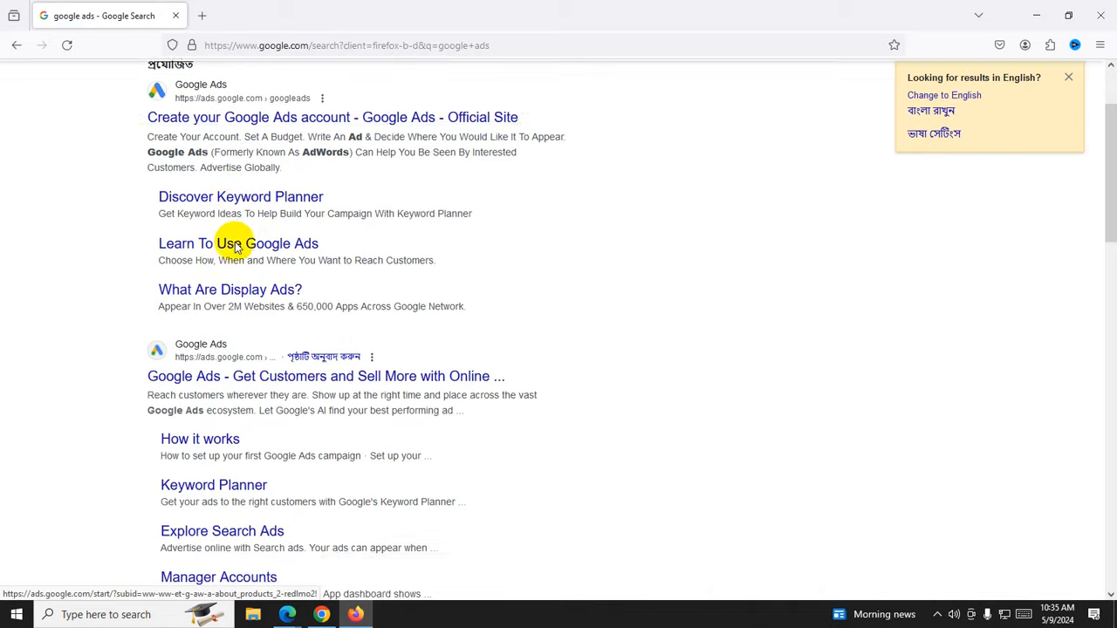
pyautogui.scroll(5, 316, 286)
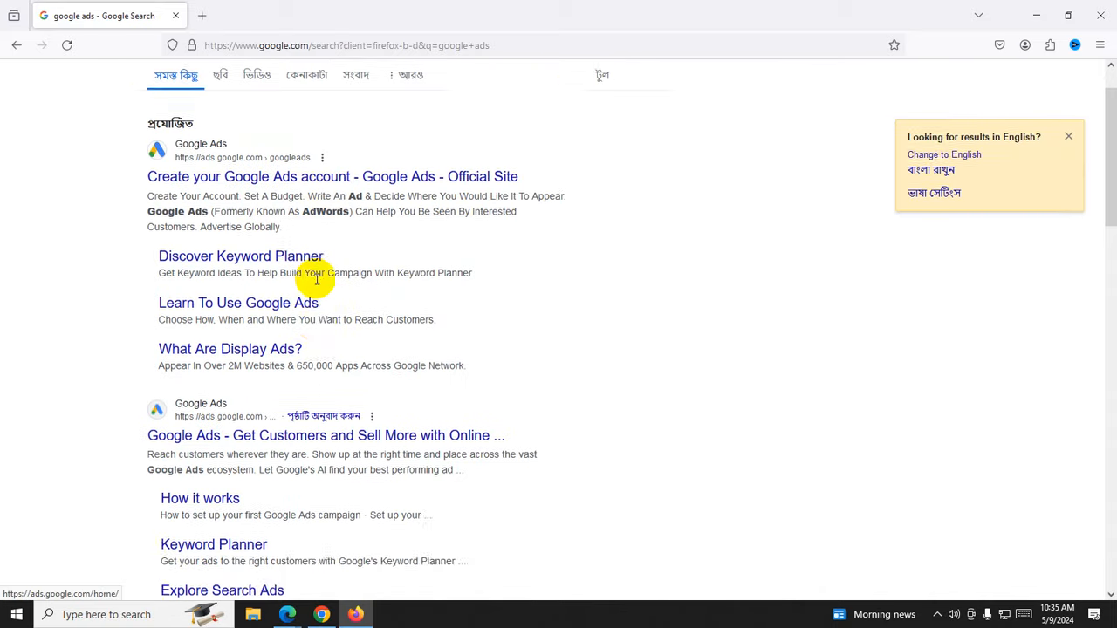
pyautogui.click(302, 503)
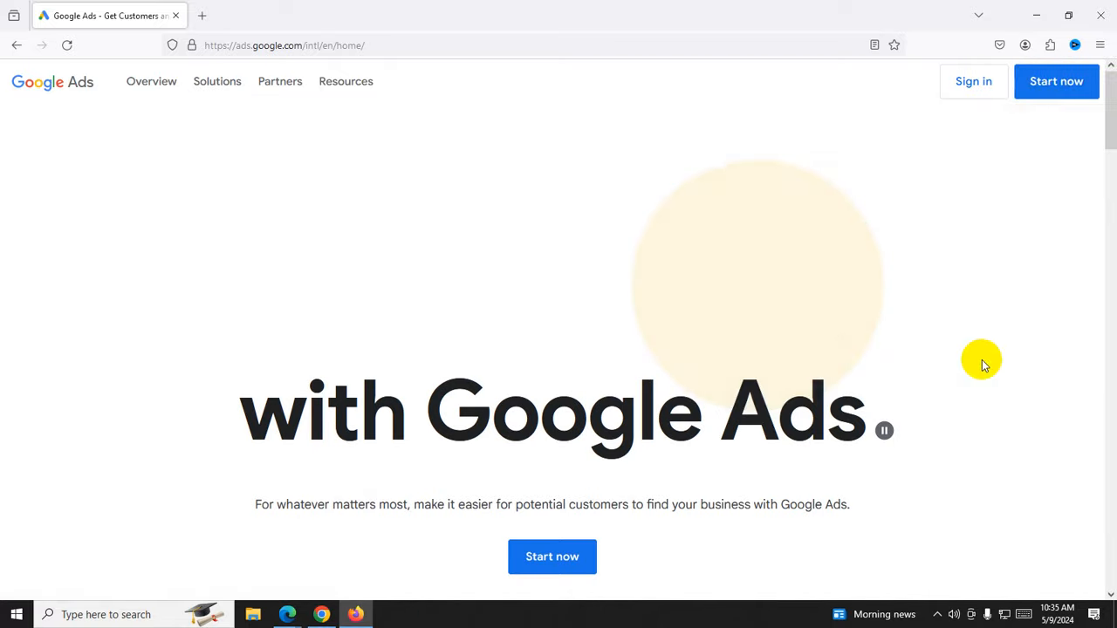
pyautogui.click(1056, 87)
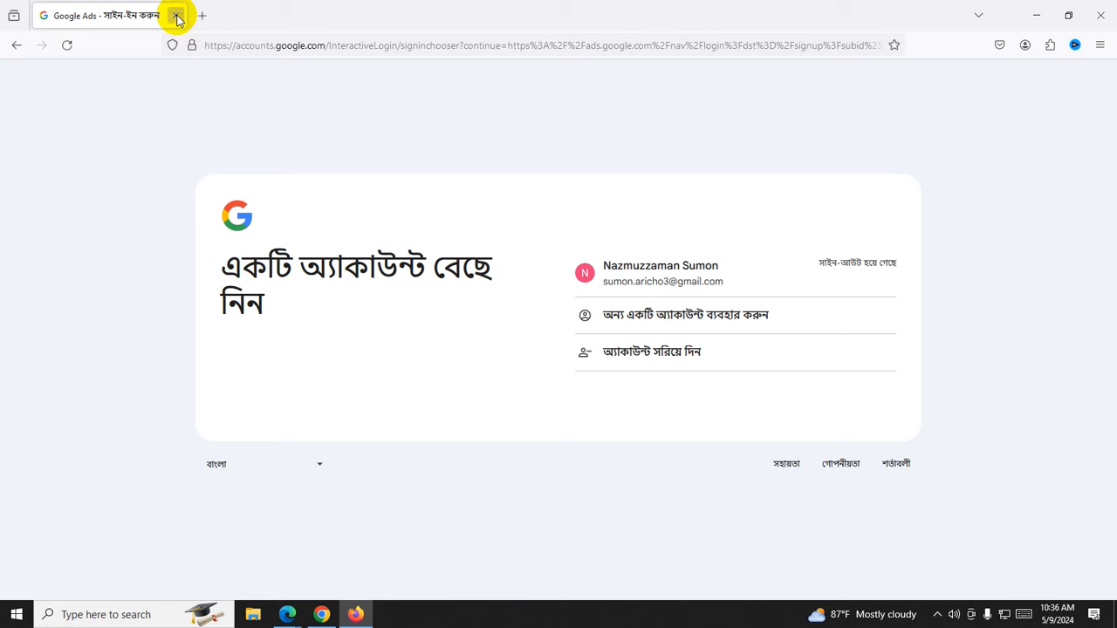
# Step: Close Firefox, return to the Google Ads Overview page in Chrome, and close the extra Google Ads home page tab
pyautogui.click(177, 15)
pyautogui.click(695, 253)
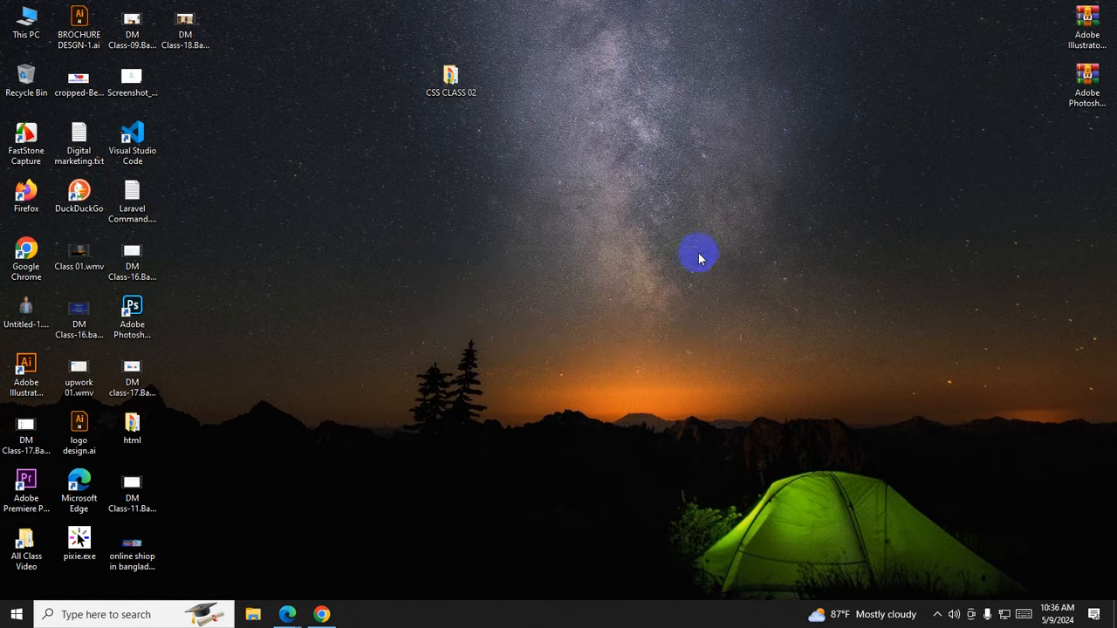
pyautogui.moveTo(288, 618)
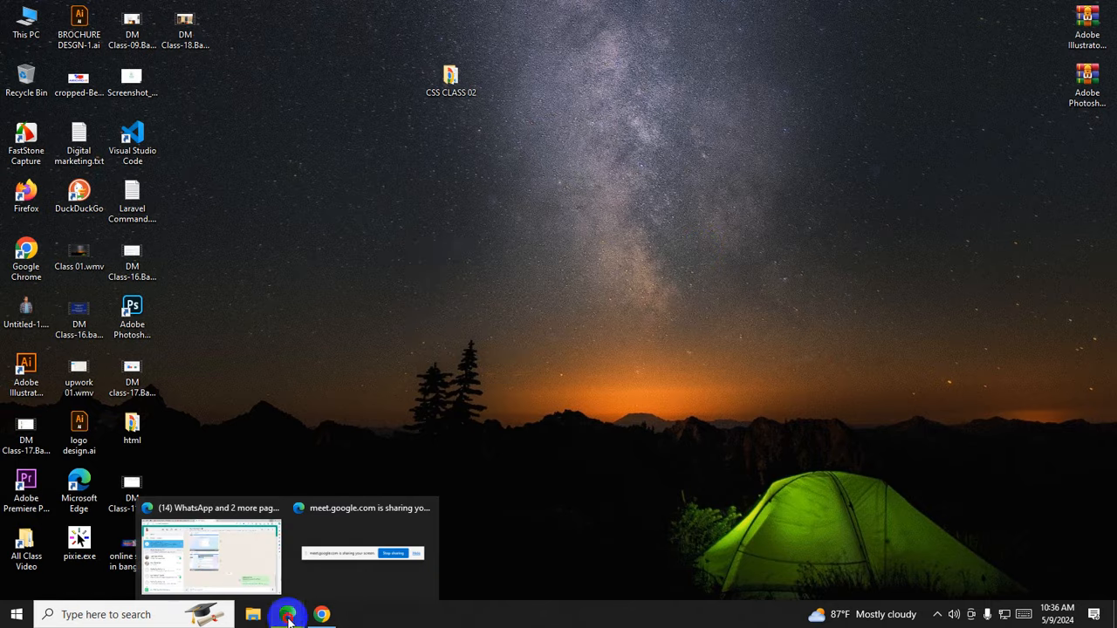
pyautogui.click(262, 578)
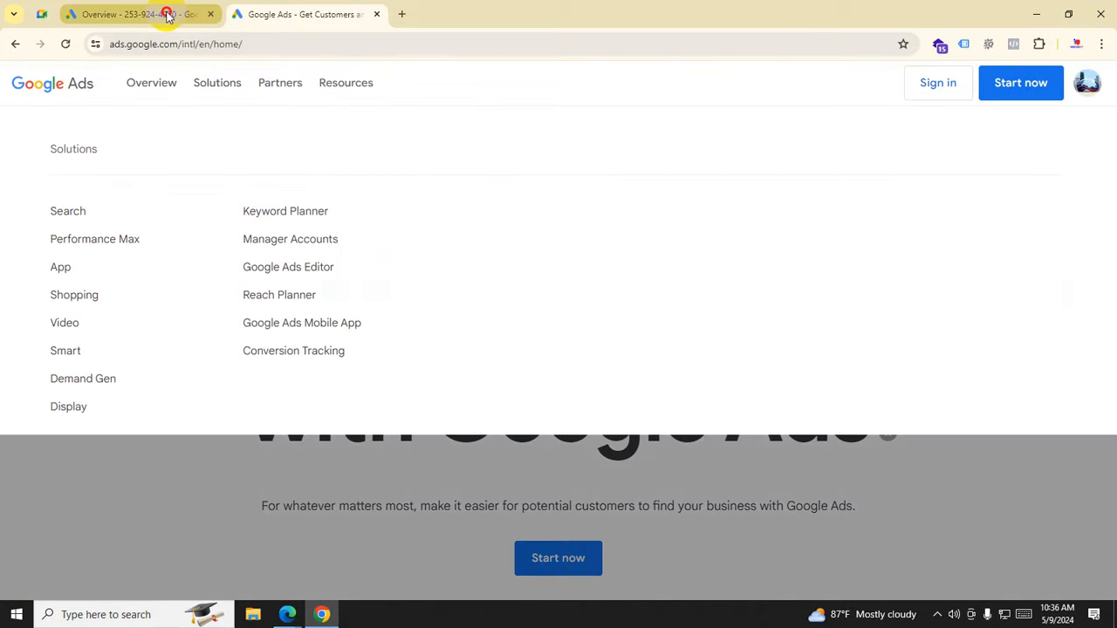
pyautogui.click(162, 14)
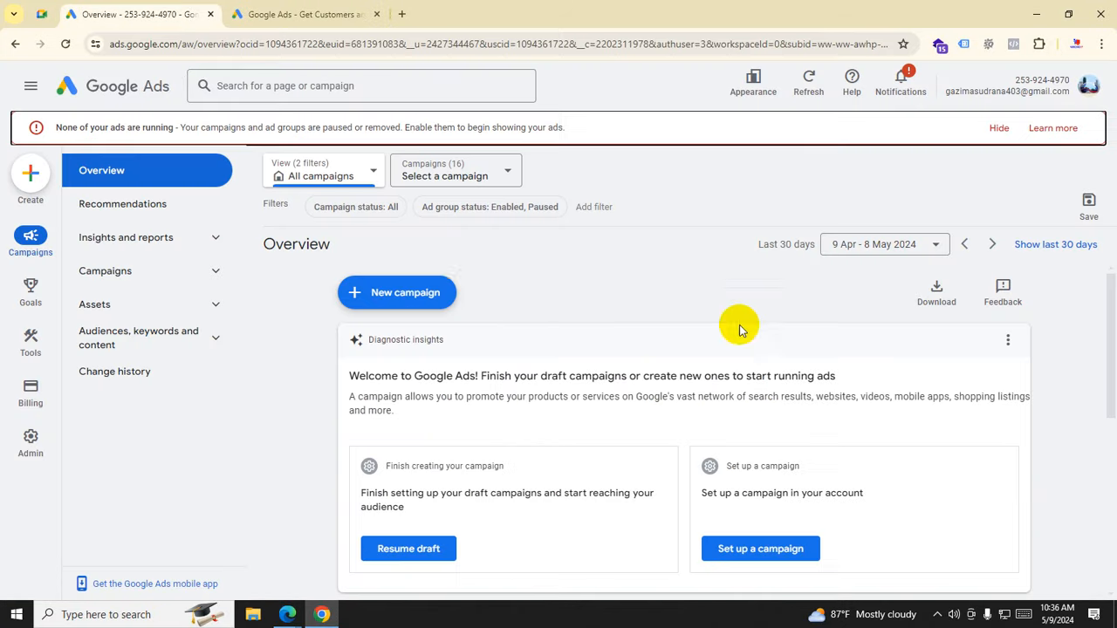
pyautogui.click(376, 14)
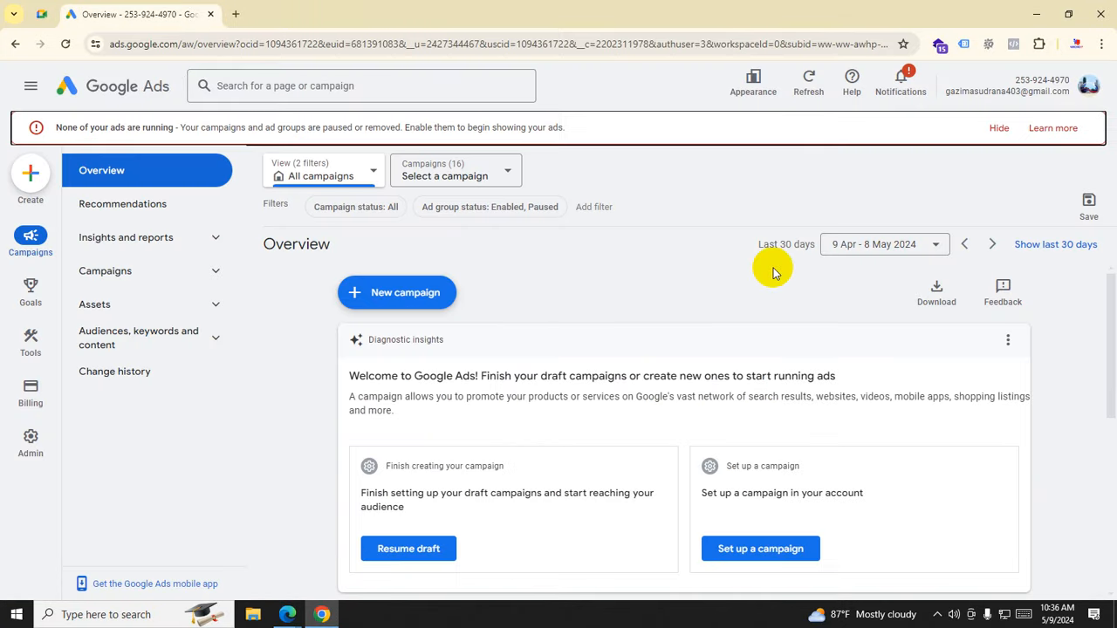
# Step: Look through the Google Ads account details and the list of other signed-in accounts, then close the list
pyautogui.click(1088, 85)
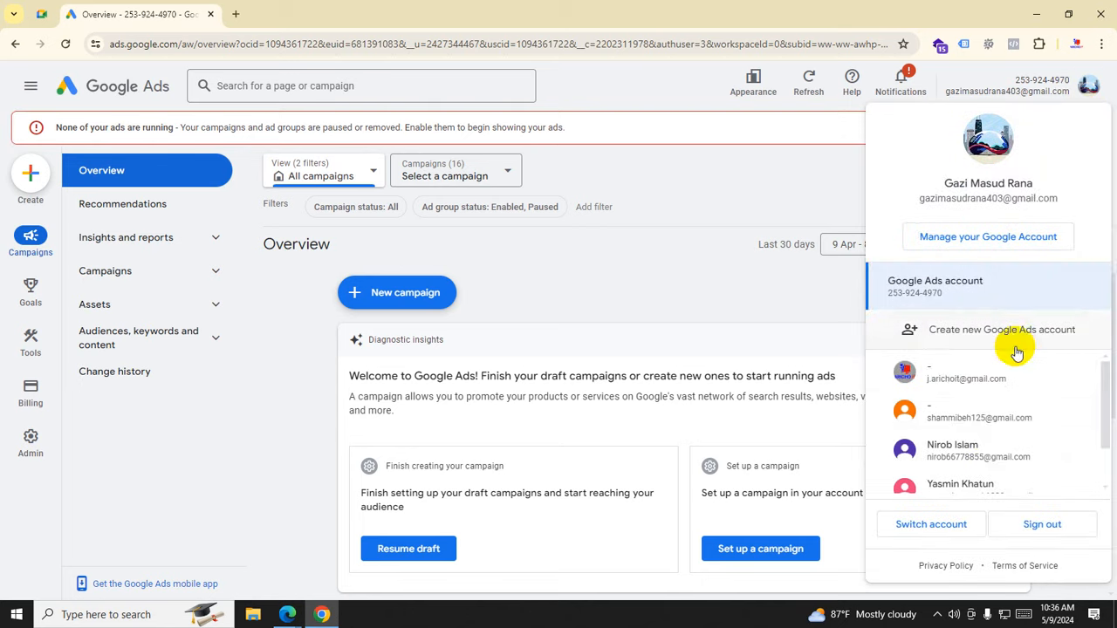
pyautogui.scroll(-1, 995, 436)
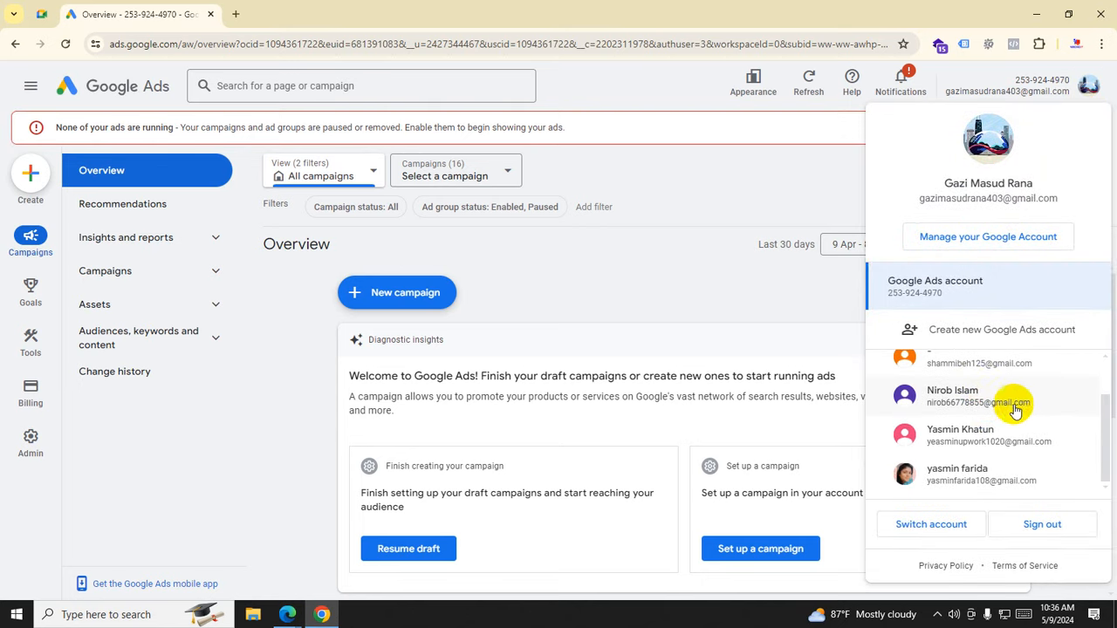
pyautogui.scroll(2, 1021, 408)
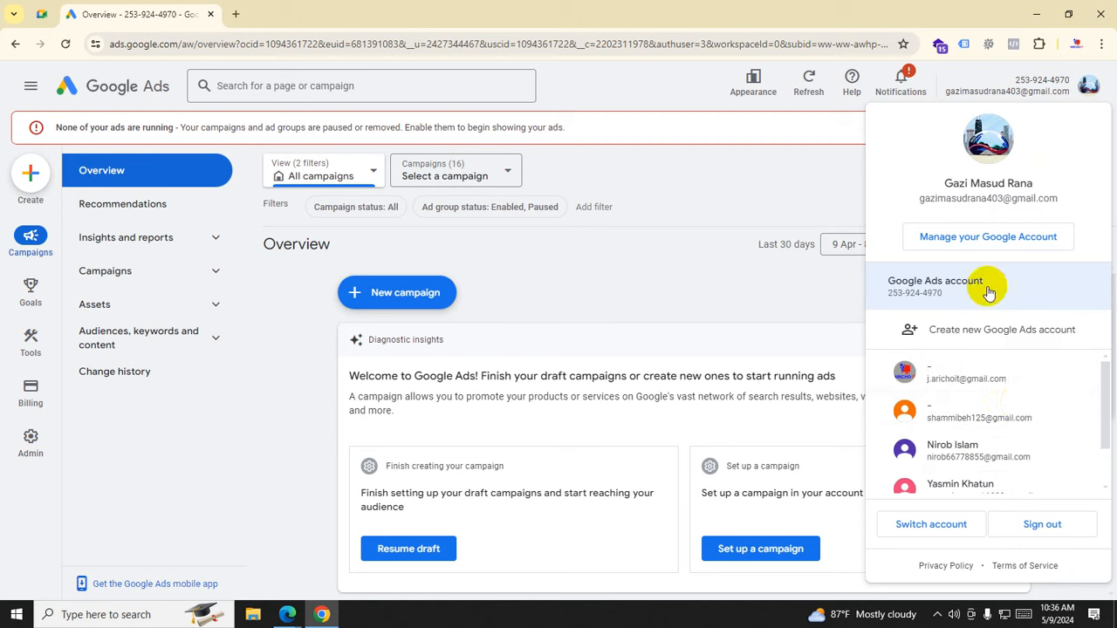
pyautogui.click(645, 161)
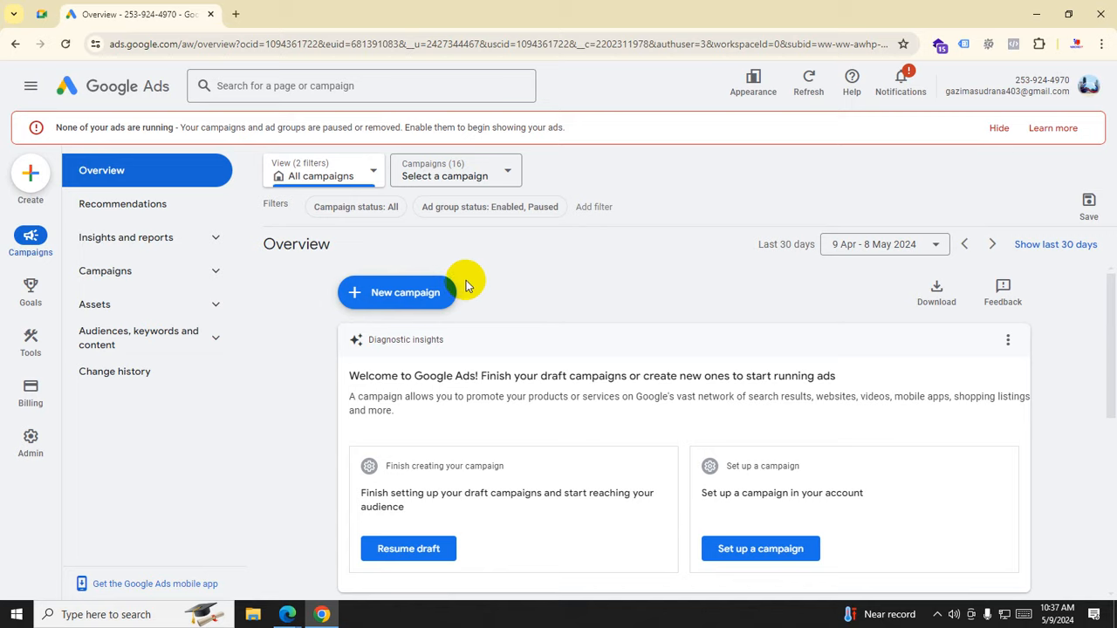
# Step: Examine the Overview page's diagnostic insights, video ads and conversion tracking status cards
pyautogui.scroll(-1, 635, 310)
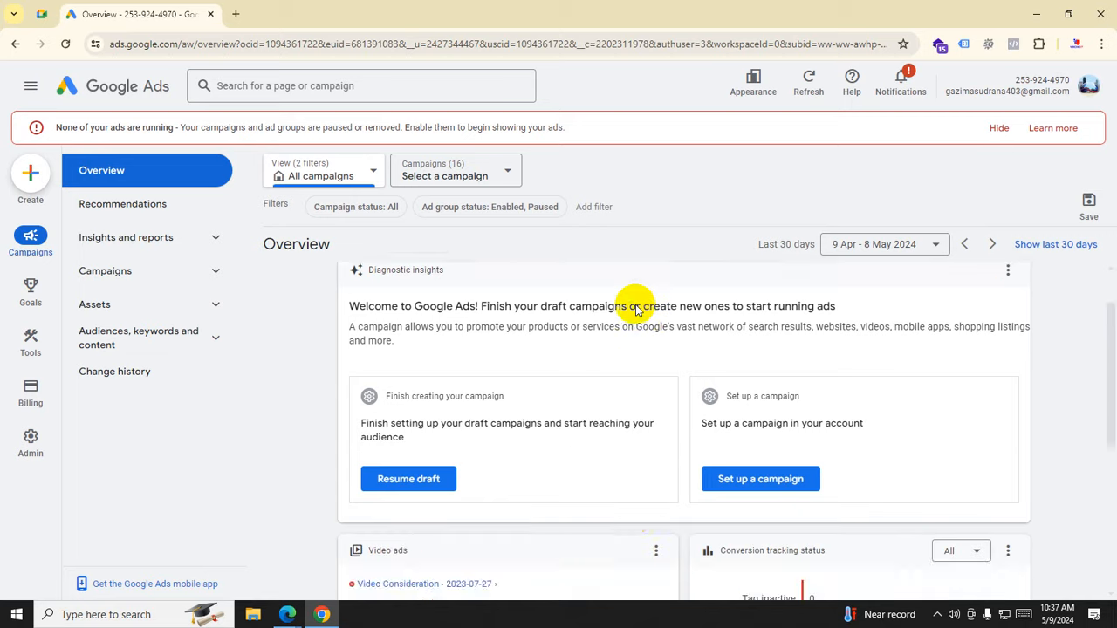
pyautogui.scroll(-4, 636, 309)
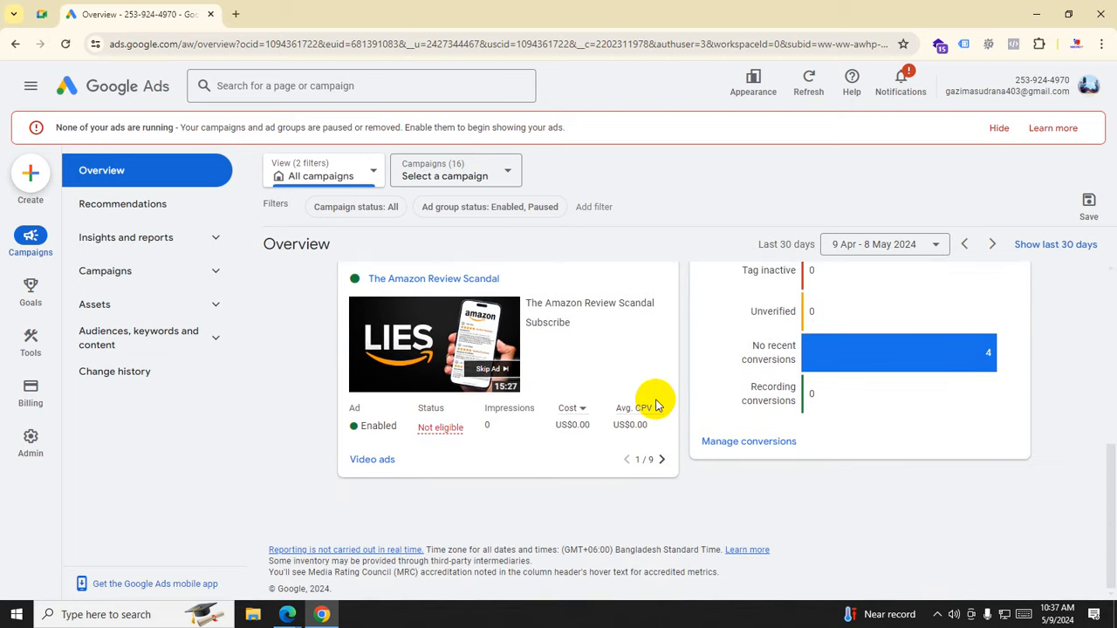
pyautogui.scroll(5, 656, 405)
pyautogui.scroll(-1, 655, 410)
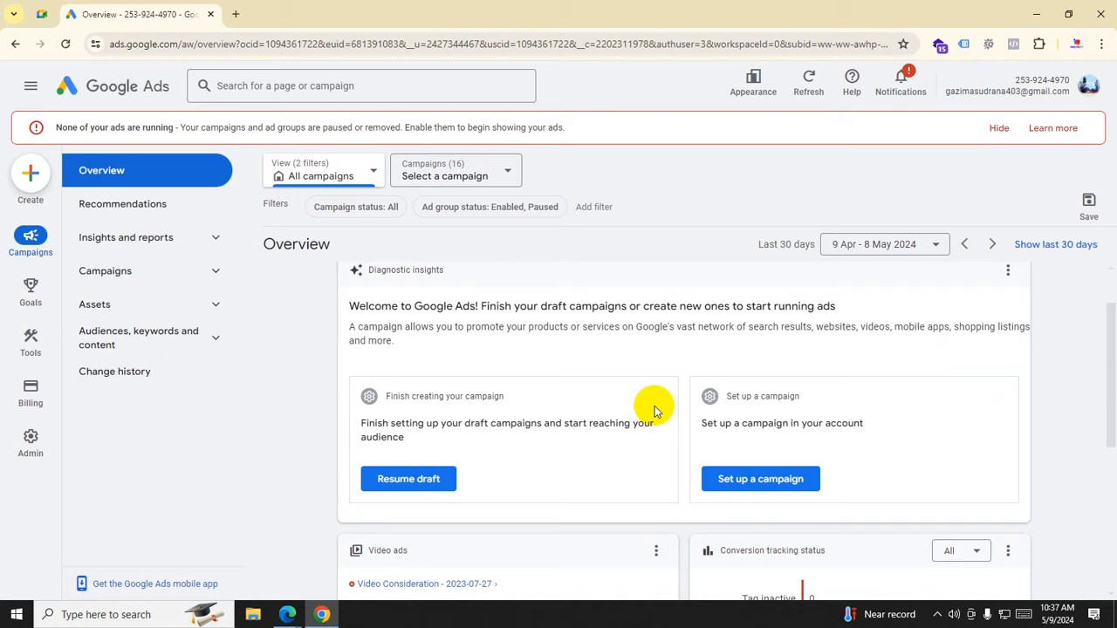
pyautogui.scroll(1, 654, 410)
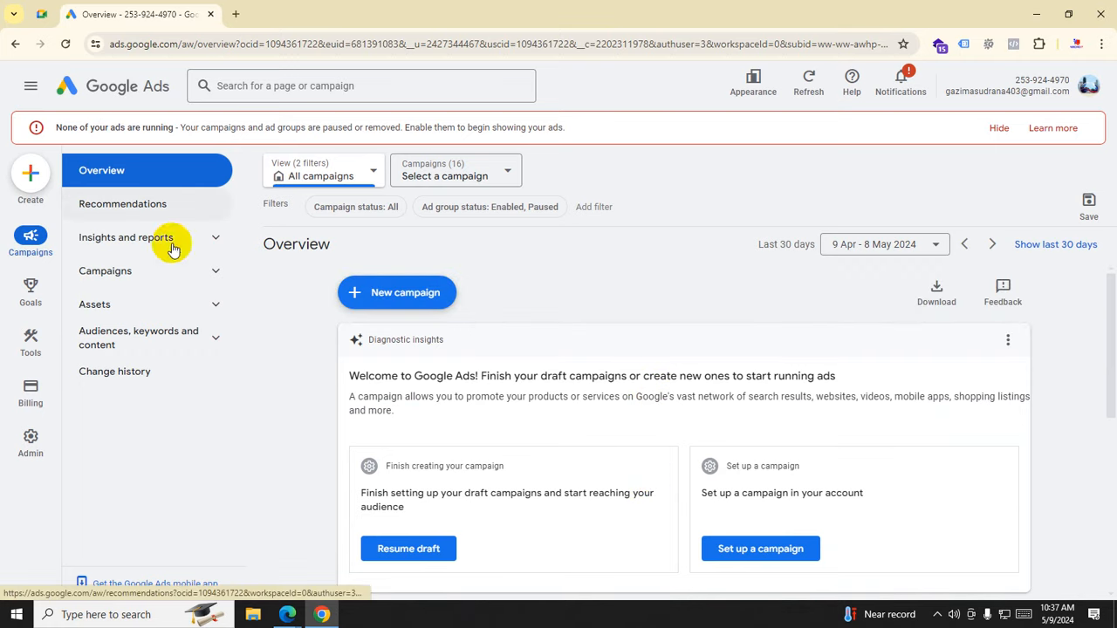
pyautogui.scroll(-3, 565, 333)
pyautogui.scroll(3, 568, 331)
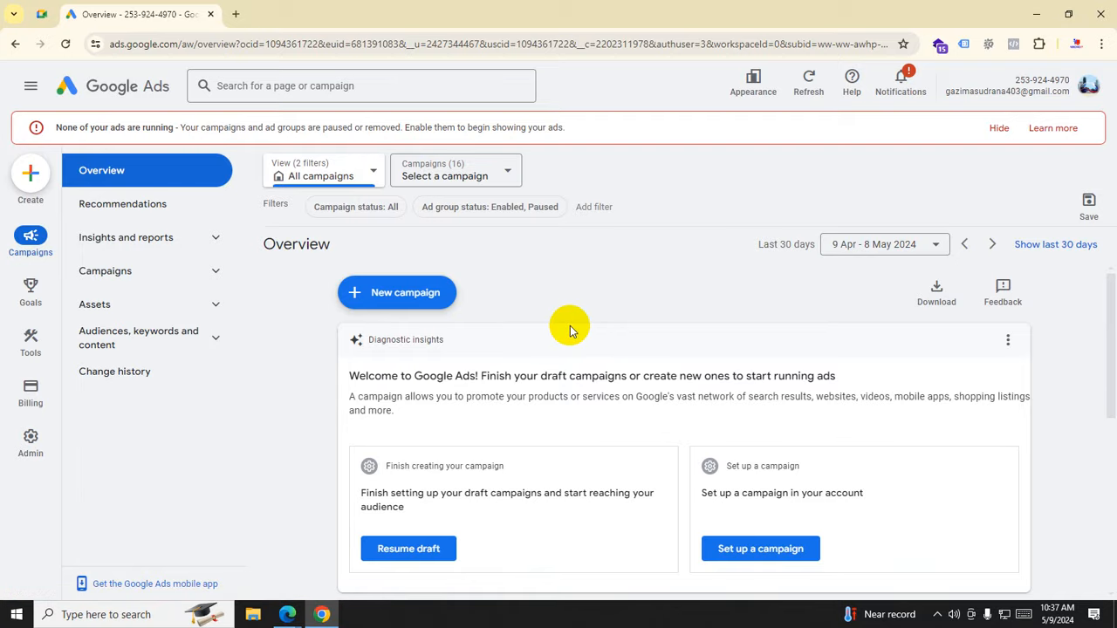
# Step: Open the account's Campaigns list and look through the existing campaigns with their budgets, statuses and types
pyautogui.moveTo(91, 277)
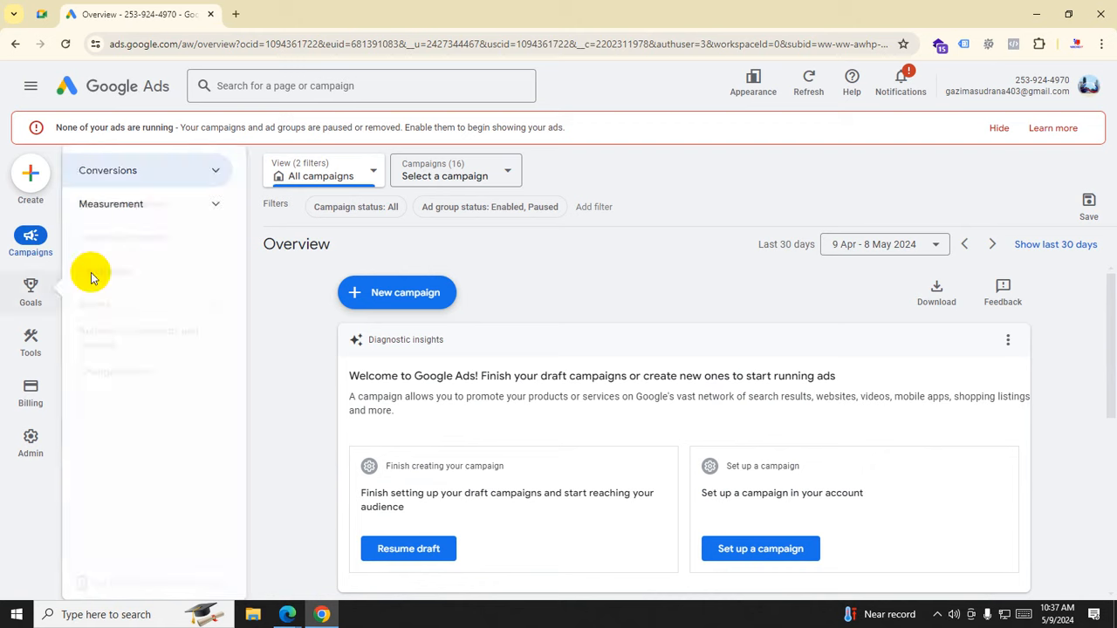
pyautogui.moveTo(36, 275)
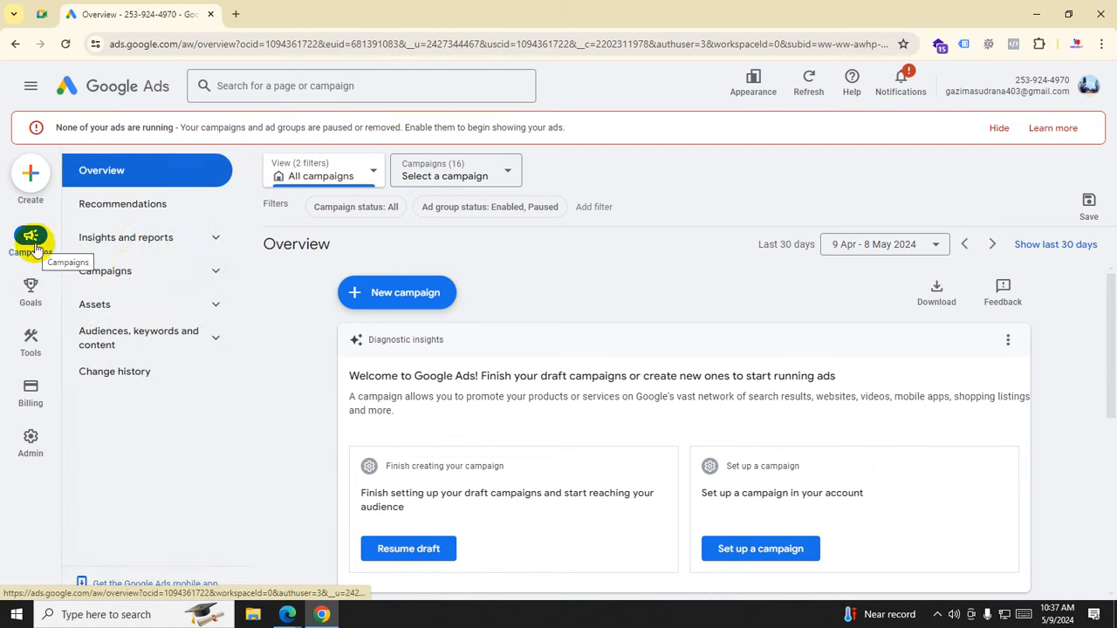
pyautogui.click(135, 272)
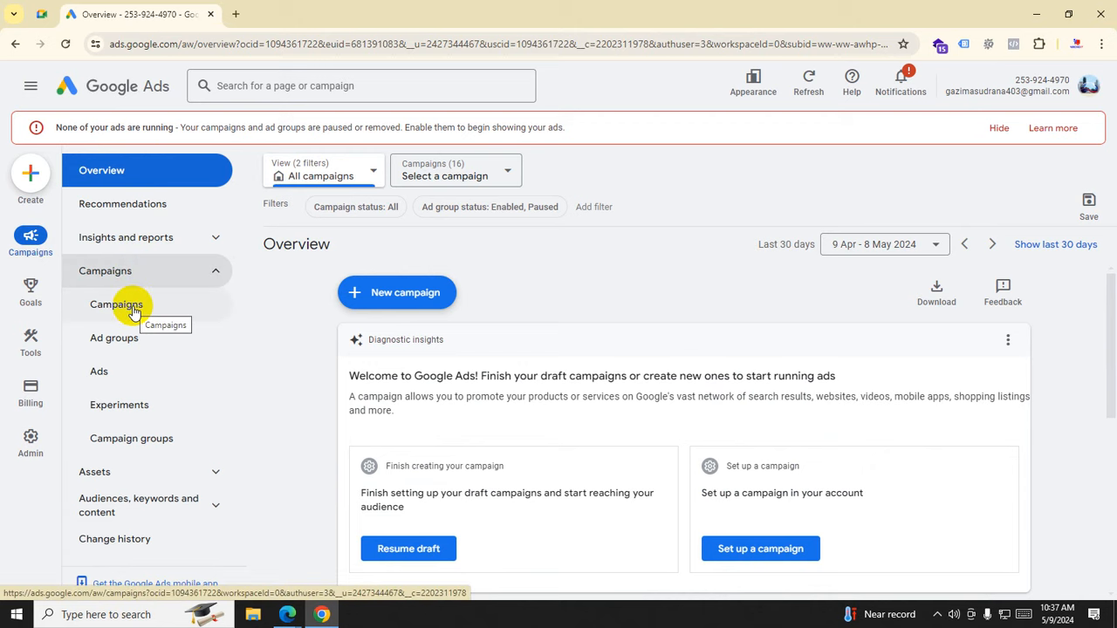
pyautogui.click(134, 312)
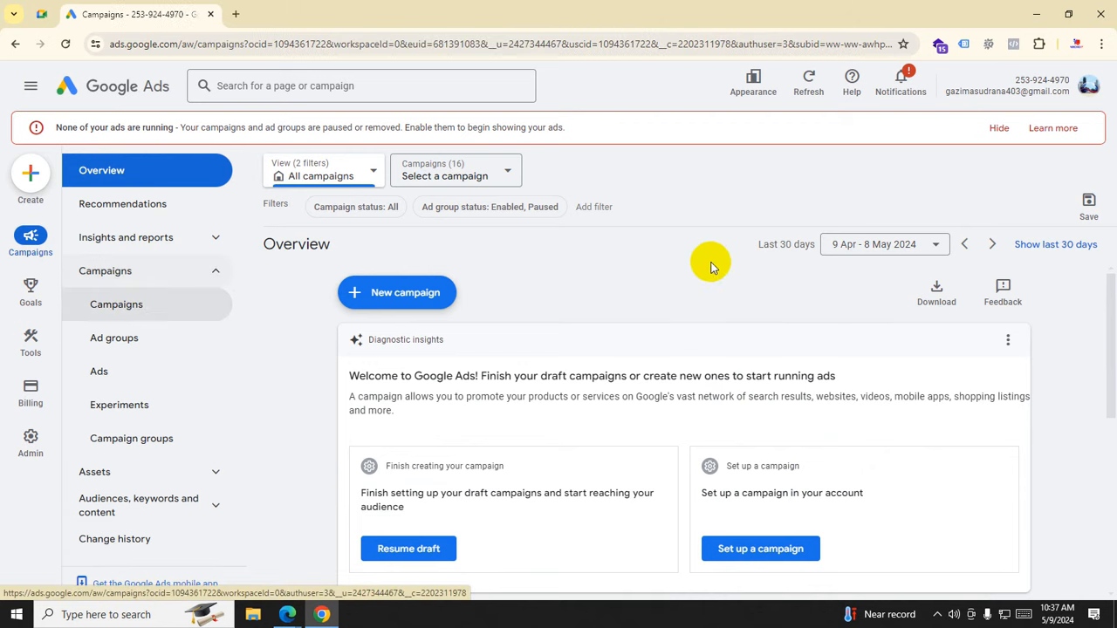
pyautogui.scroll(-10, 662, 284)
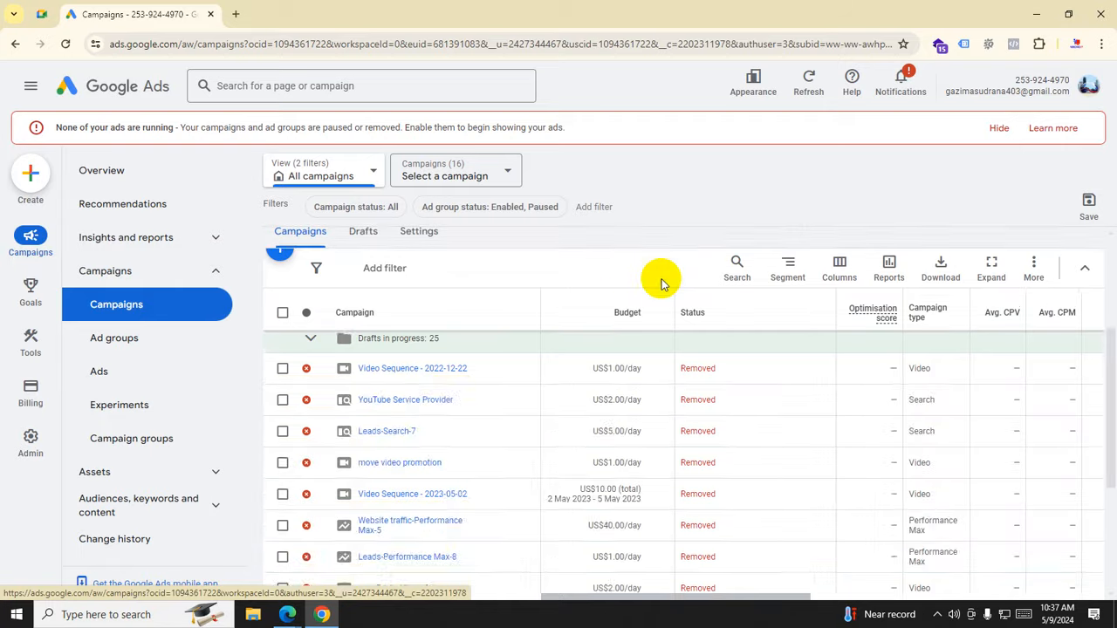
pyautogui.scroll(5, 686, 509)
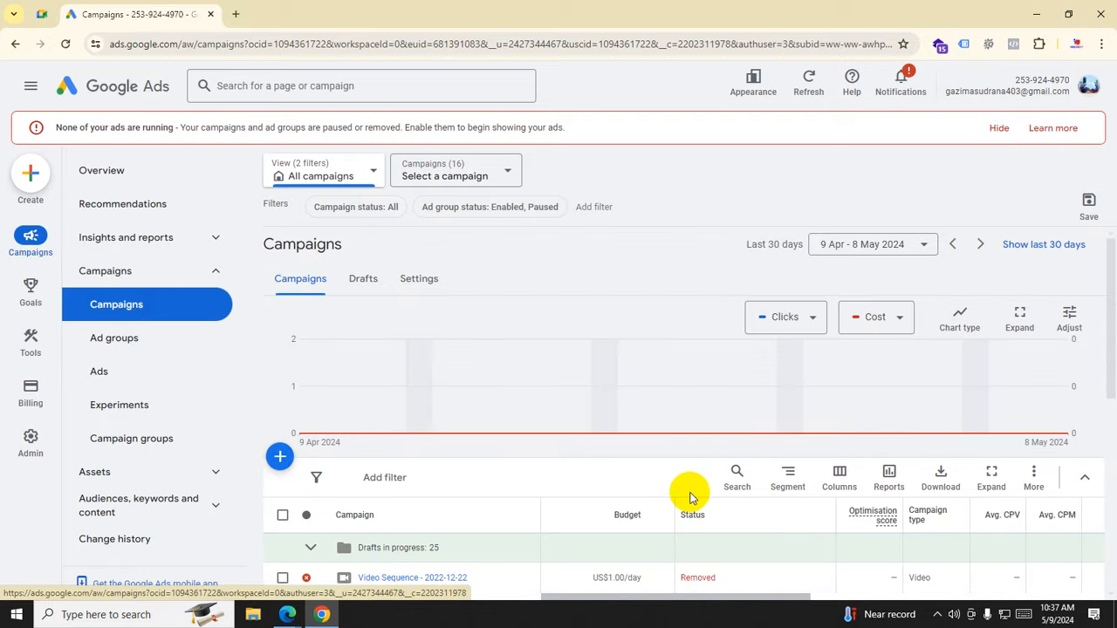
# Step: Start a new campaign from the Campaigns page and hide the alert about no ads running
pyautogui.click(279, 456)
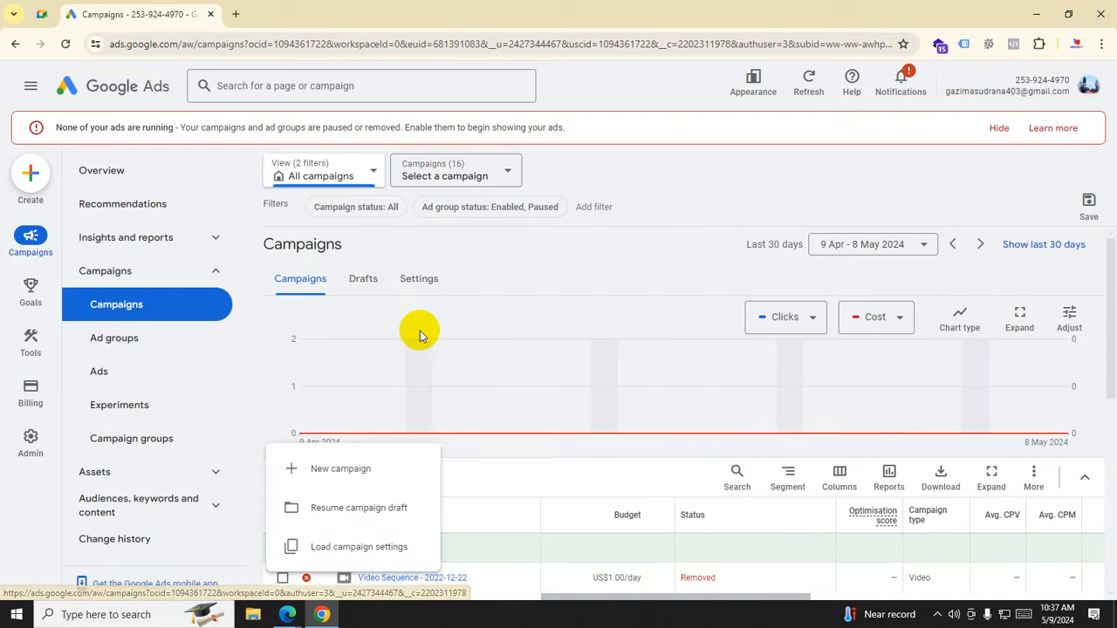
pyautogui.click(358, 470)
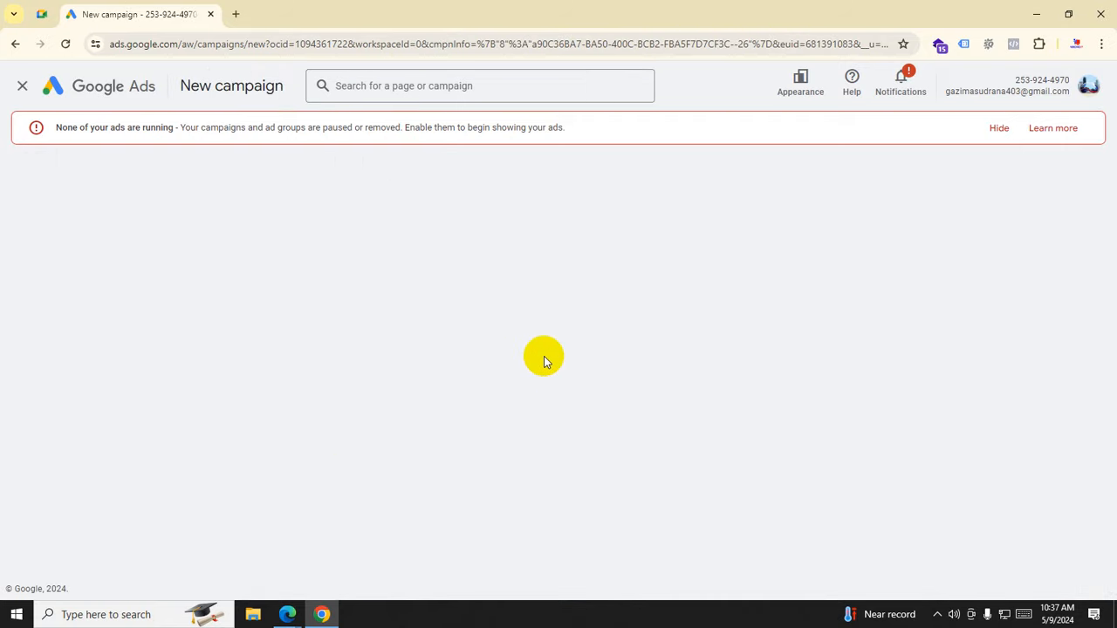
pyautogui.click(996, 127)
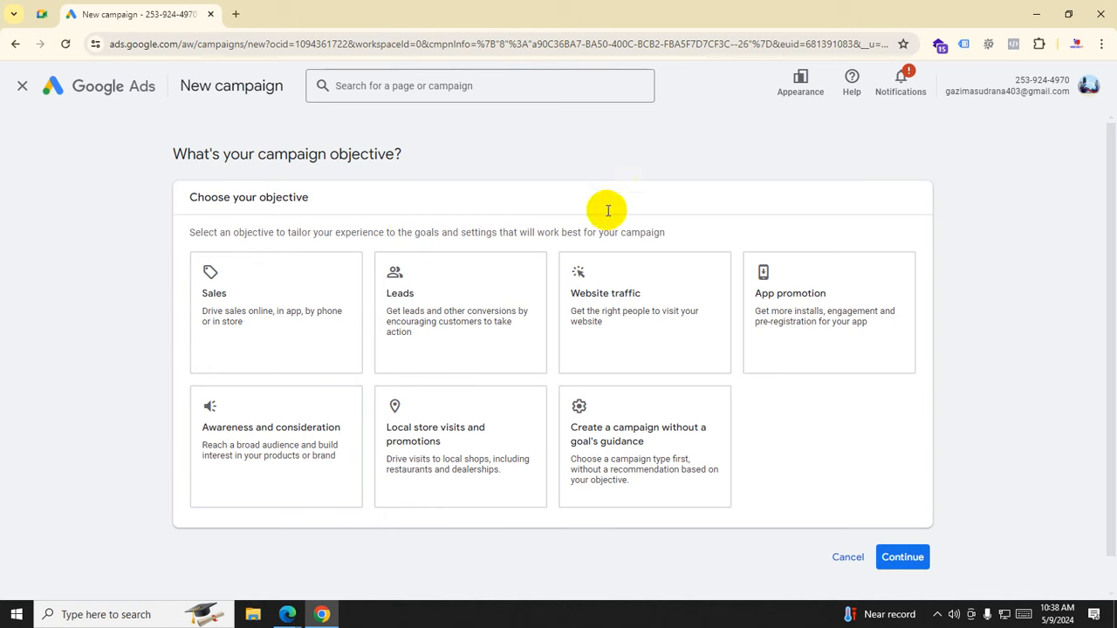
# Step: Look over the available campaign objectives, including Sales, Leads, Website traffic, App promotion, Awareness and consideration, and Local store visits and promotions
pyautogui.click(506, 341)
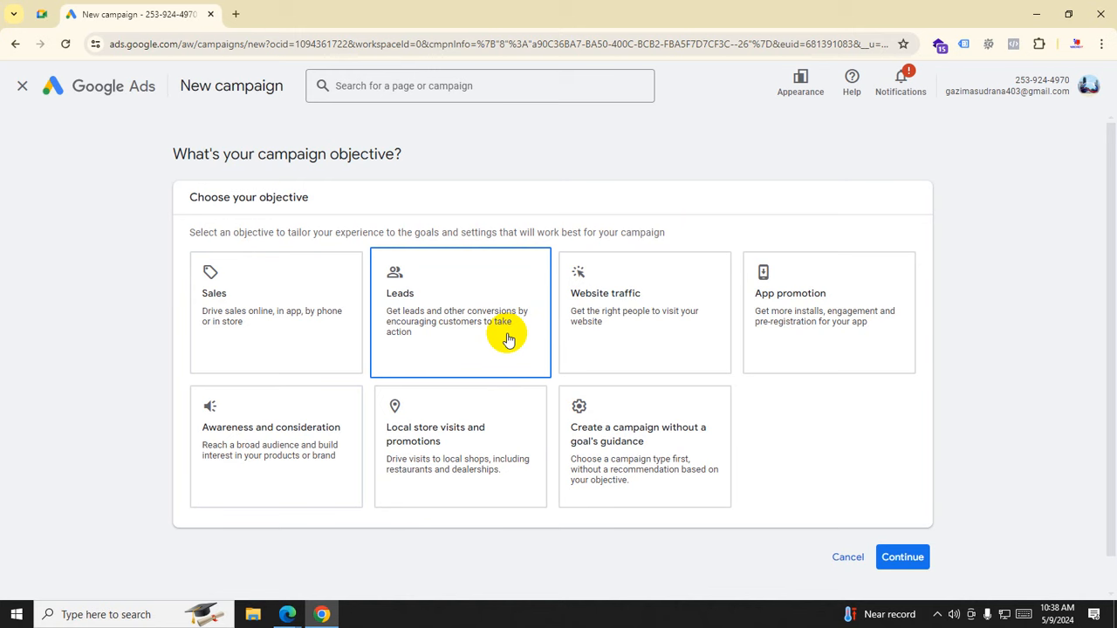
pyautogui.click(624, 301)
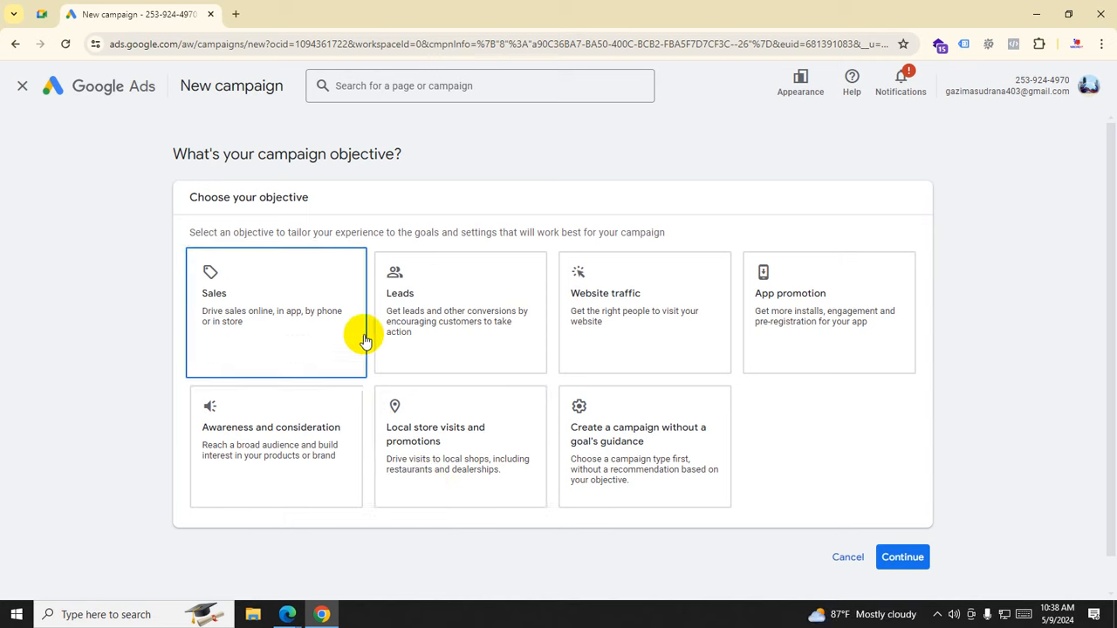
pyautogui.click(760, 337)
pyautogui.click(224, 349)
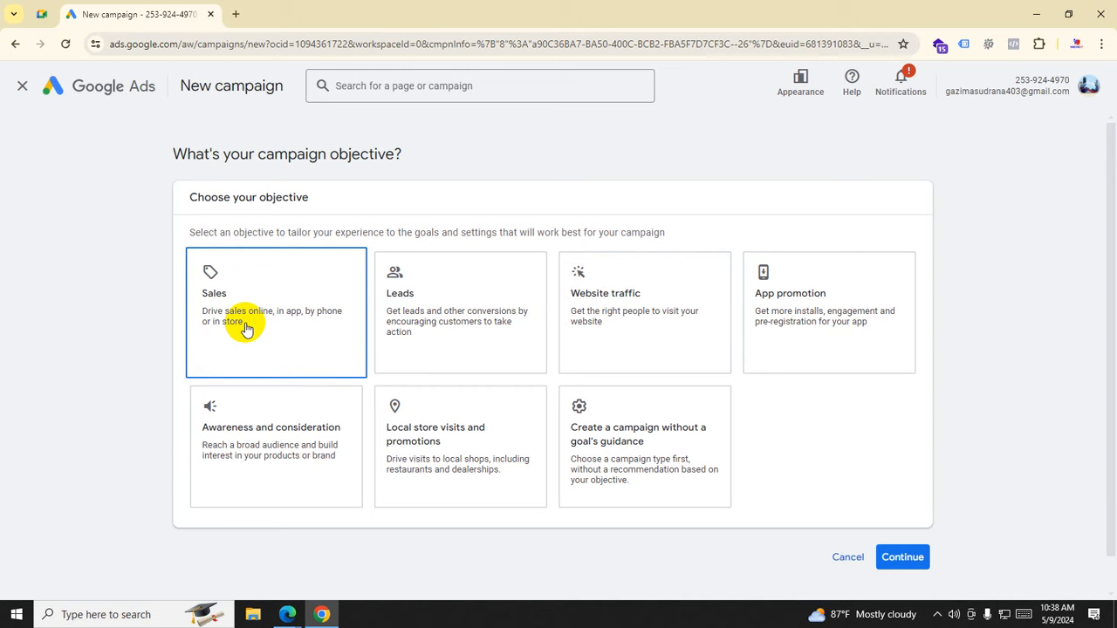
pyautogui.click(498, 315)
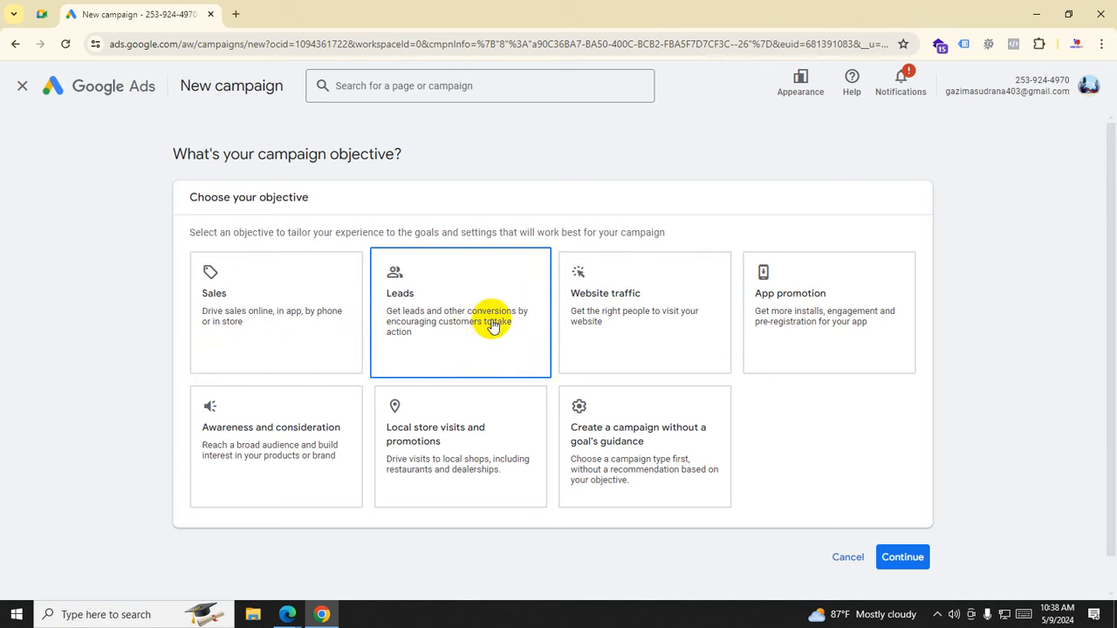
pyautogui.click(638, 351)
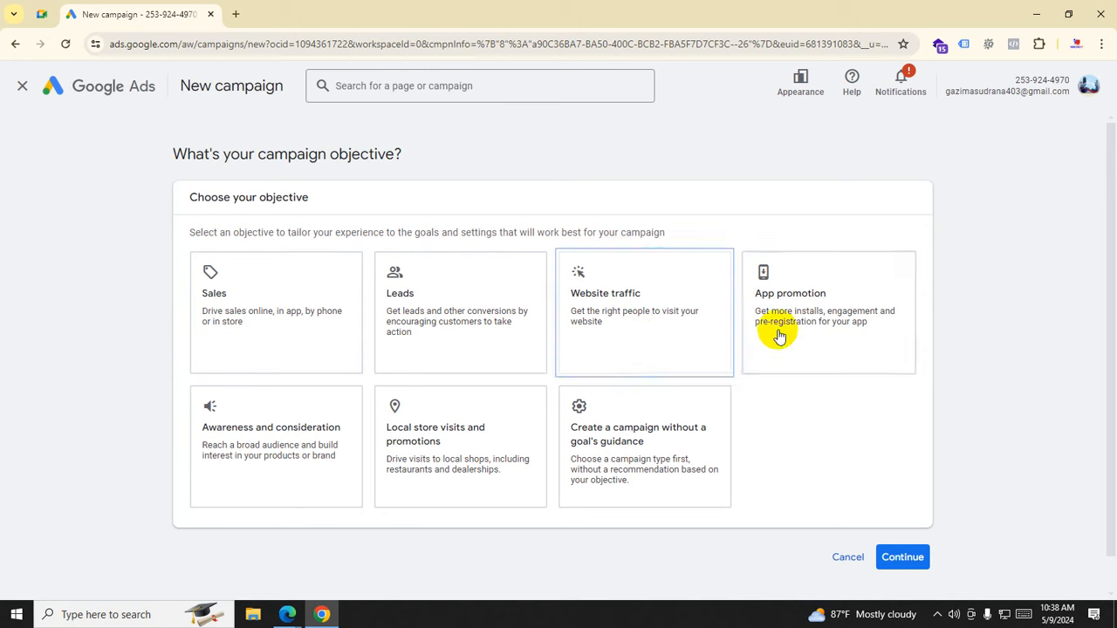
pyautogui.click(821, 297)
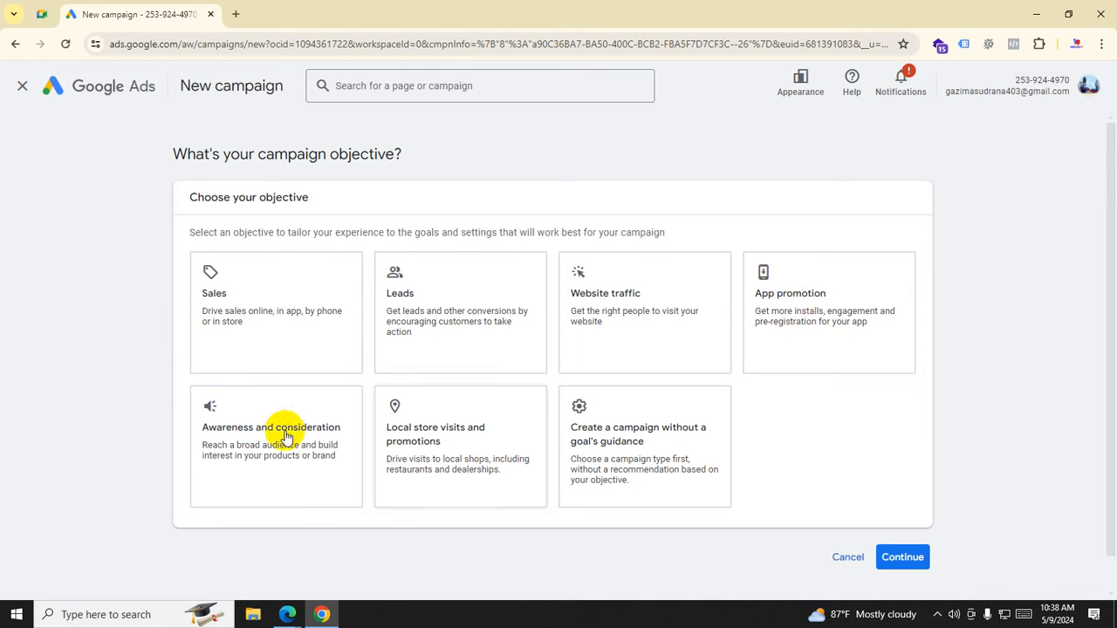
pyautogui.click(220, 450)
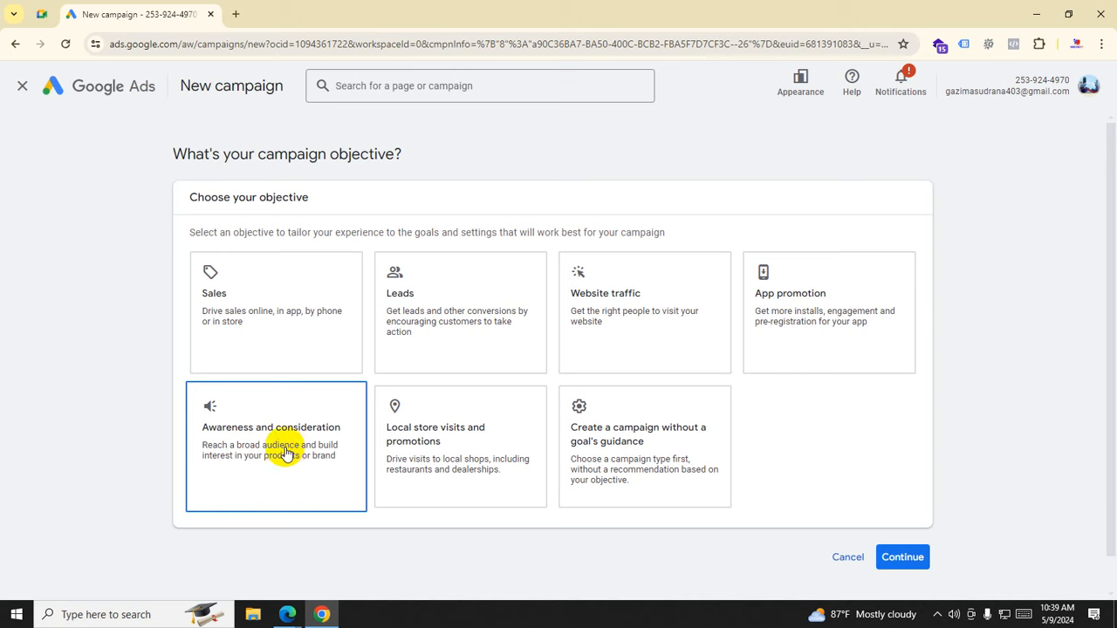
pyautogui.click(523, 443)
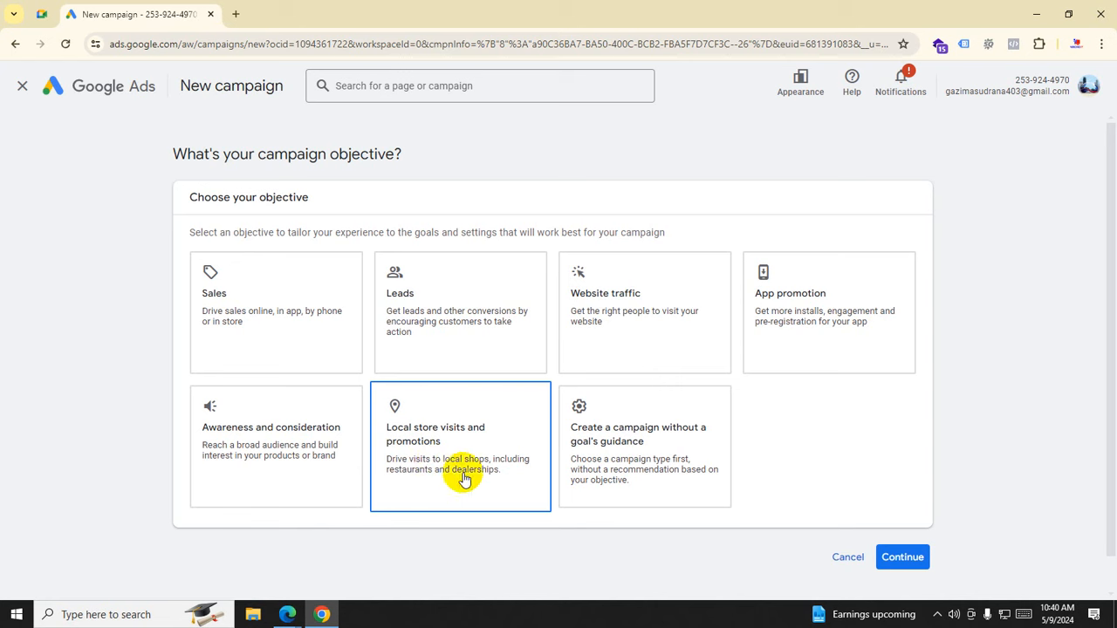
pyautogui.click(264, 445)
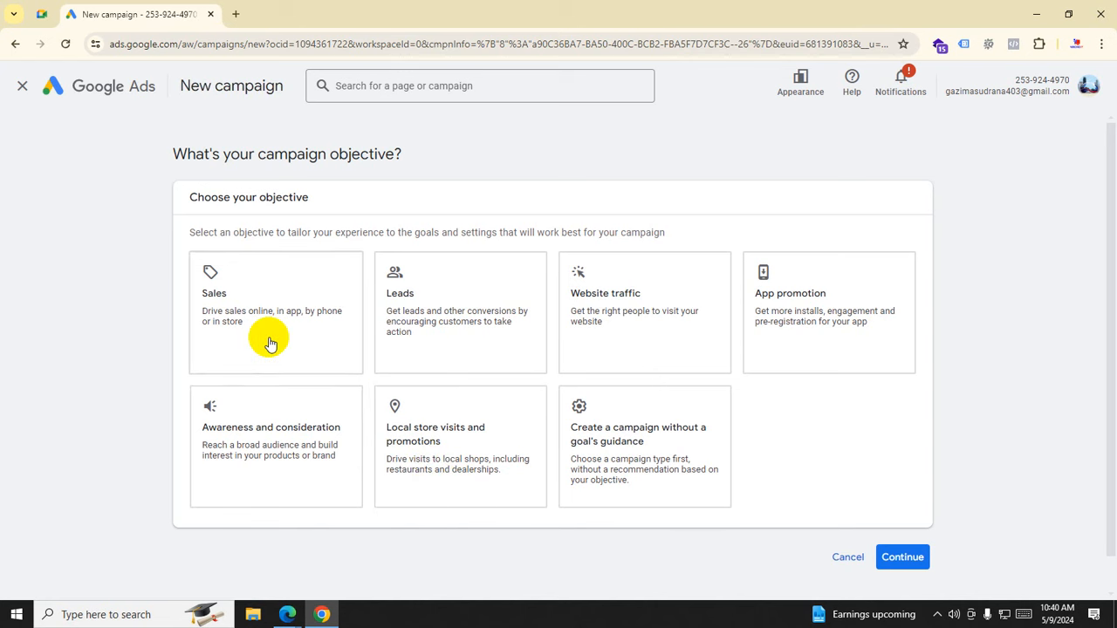
pyautogui.click(462, 324)
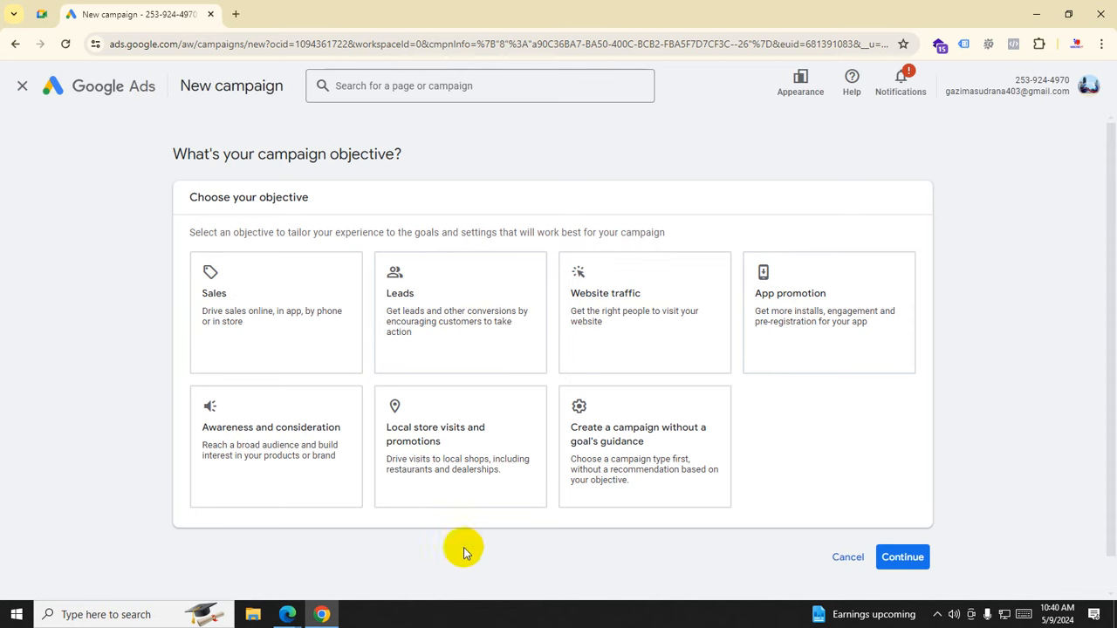
# Step: Choose Sales as the campaign objective and continue past the conversion goals to the campaign type selection
pyautogui.click(236, 366)
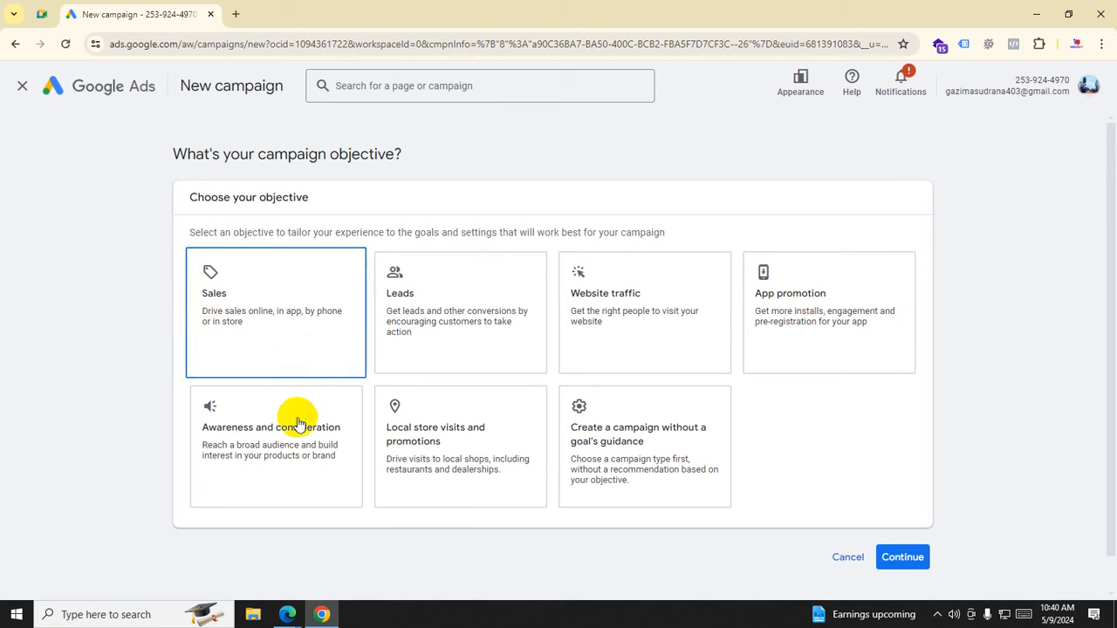
pyautogui.click(315, 350)
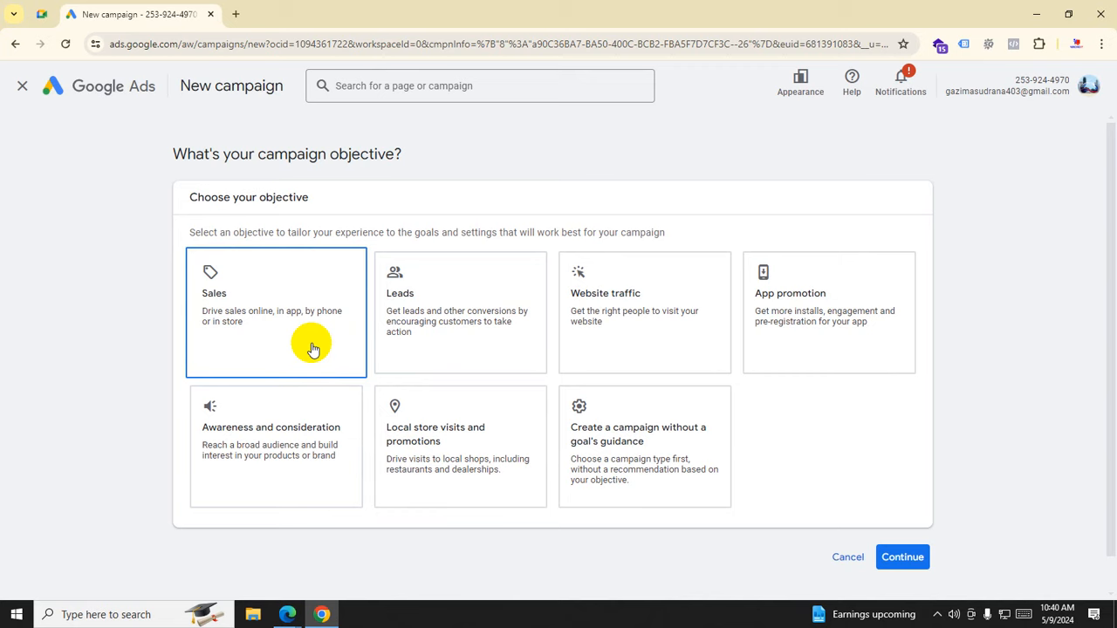
pyautogui.click(254, 319)
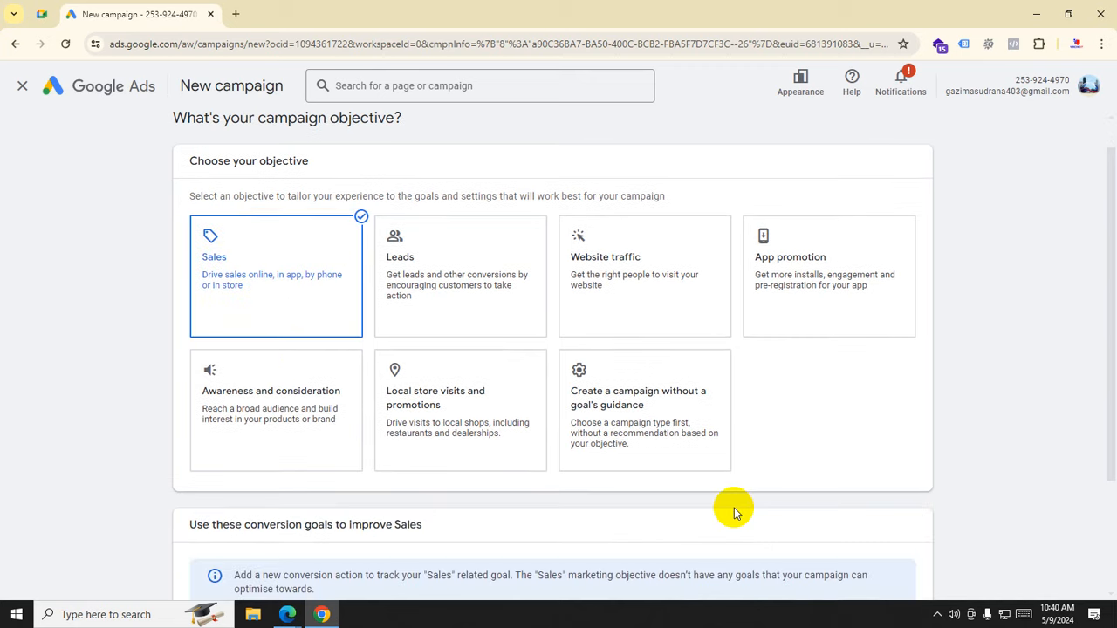
pyautogui.scroll(-2, 732, 512)
pyautogui.click(902, 521)
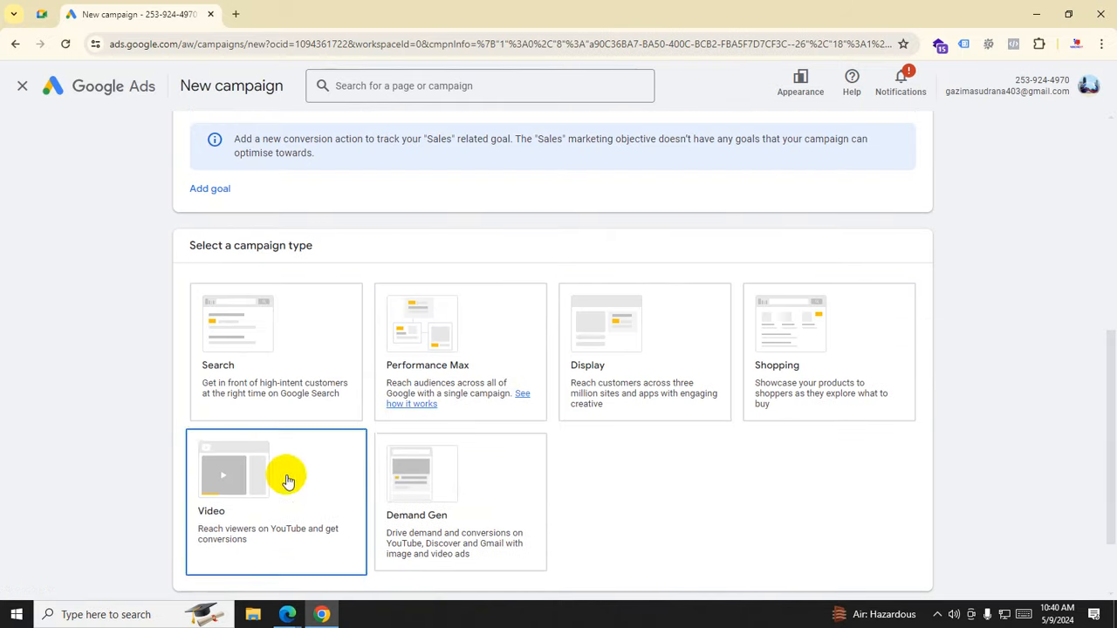
# Step: Search Google for "online shop in bangladesh" in a new tab and highlight the search query
pyautogui.click(236, 14)
pyautogui.click(235, 42)
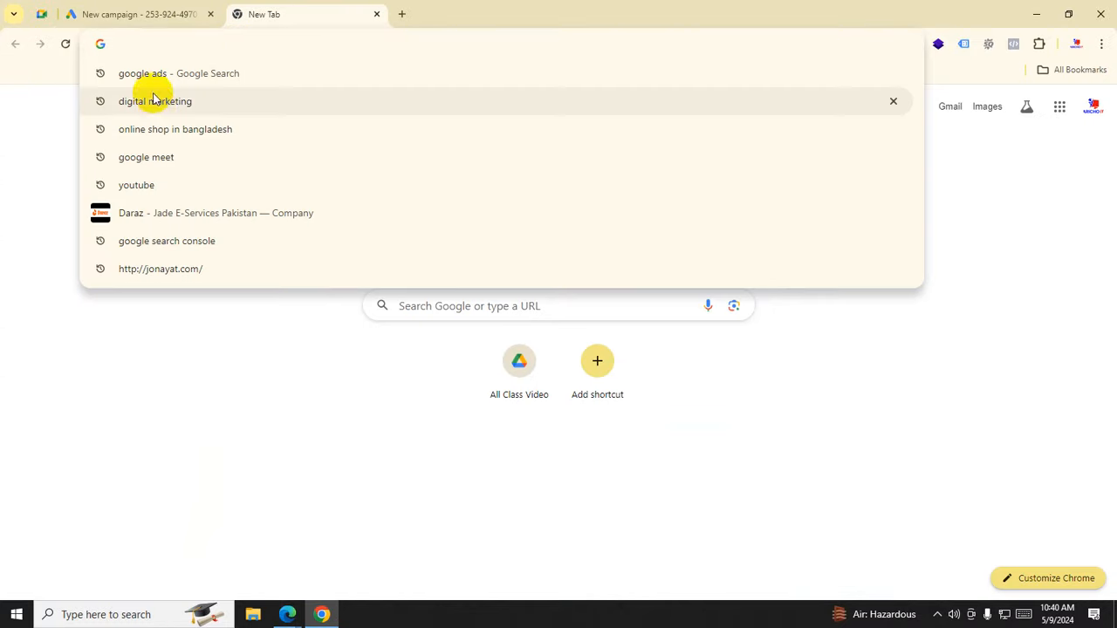
pyautogui.click(179, 130)
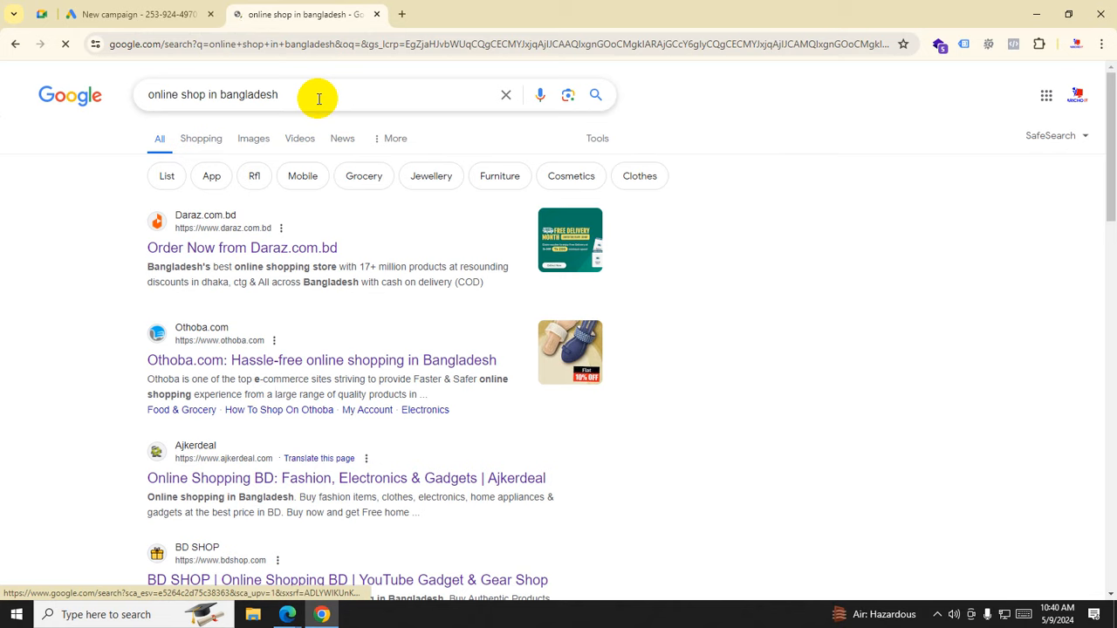
pyautogui.moveTo(306, 95); pyautogui.dragTo(253, 94)
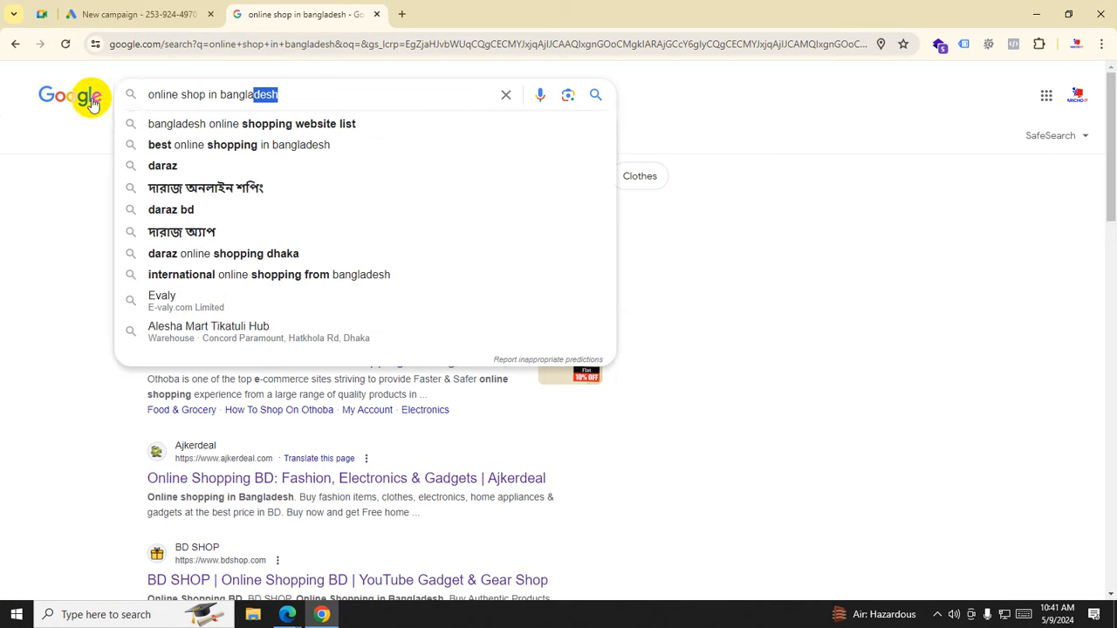
pyautogui.moveTo(336, 92); pyautogui.dragTo(116, 92)
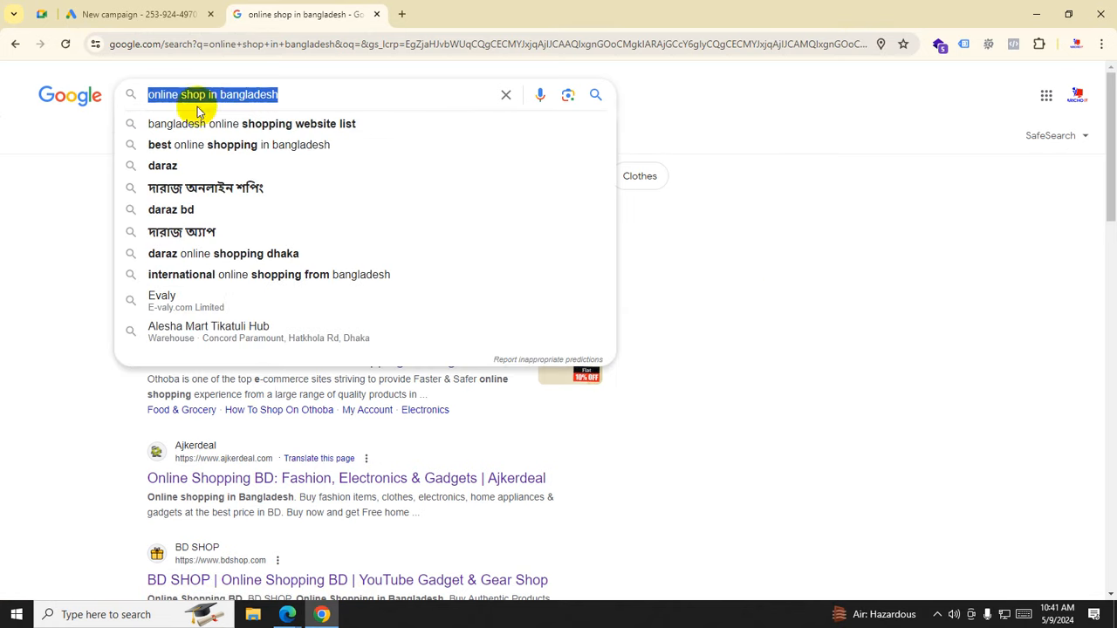
pyautogui.click(765, 229)
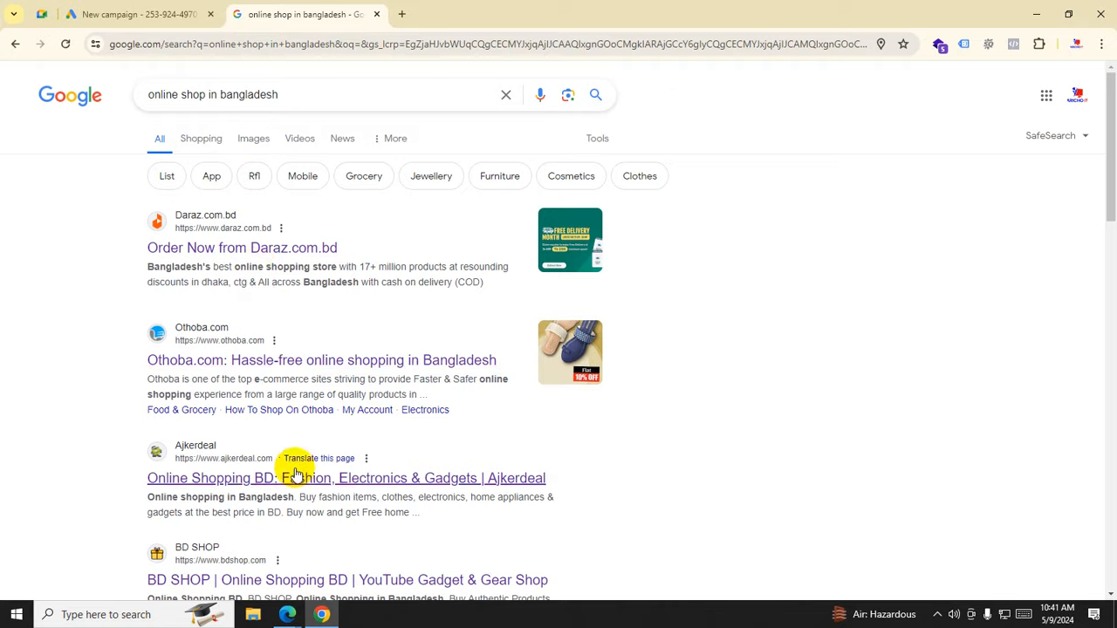
# Step: Look through the online shop search results, including the listings below the related questions
pyautogui.scroll(-3, 292, 468)
pyautogui.scroll(-2, 294, 469)
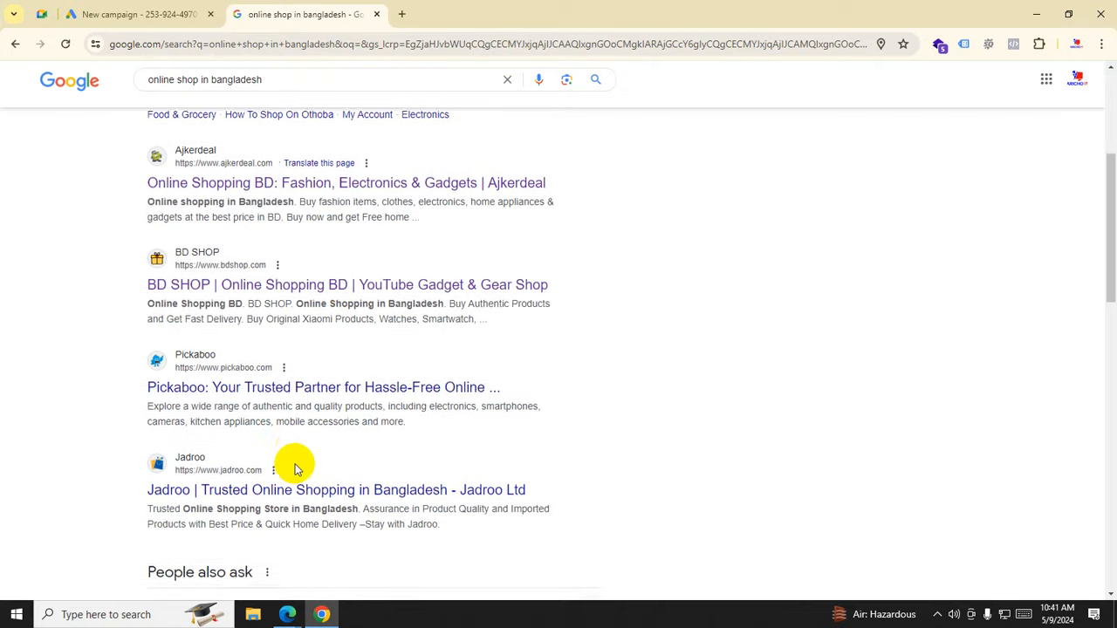
pyautogui.scroll(-5, 297, 465)
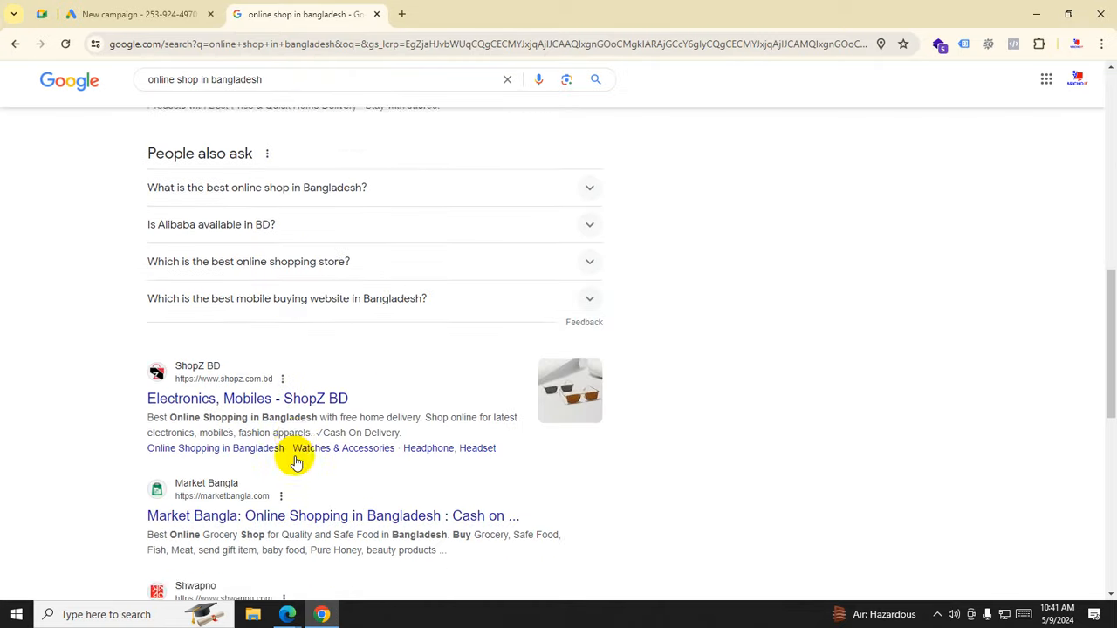
pyautogui.scroll(10, 297, 463)
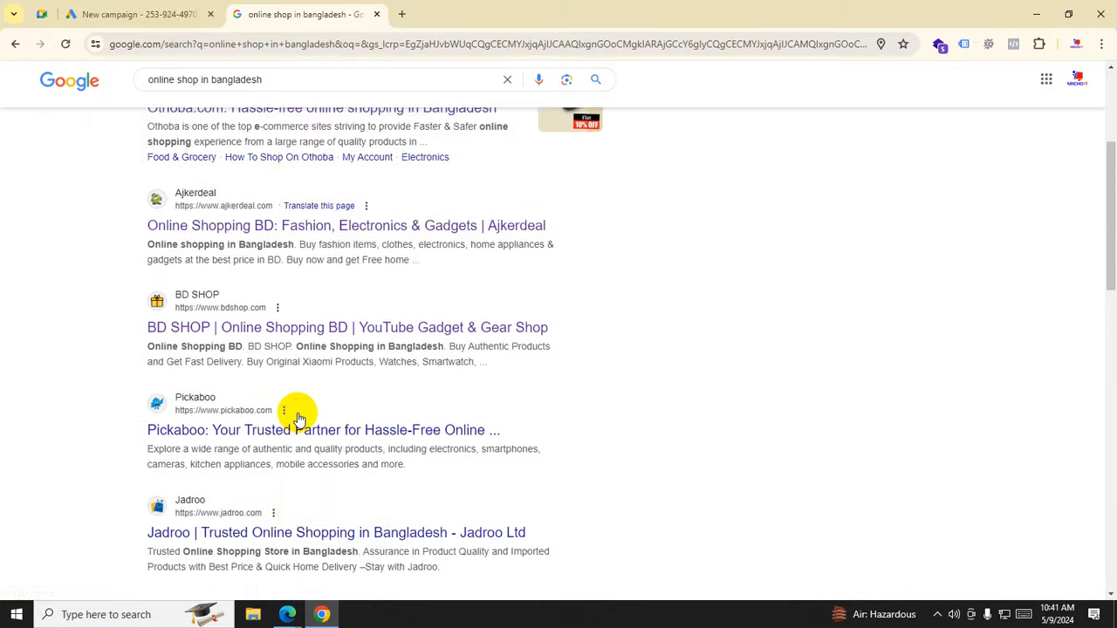
# Step: Search Google for "google ads" in another new tab and highlight the Sponsored label above the first result
pyautogui.click(403, 17)
pyautogui.click(289, 40)
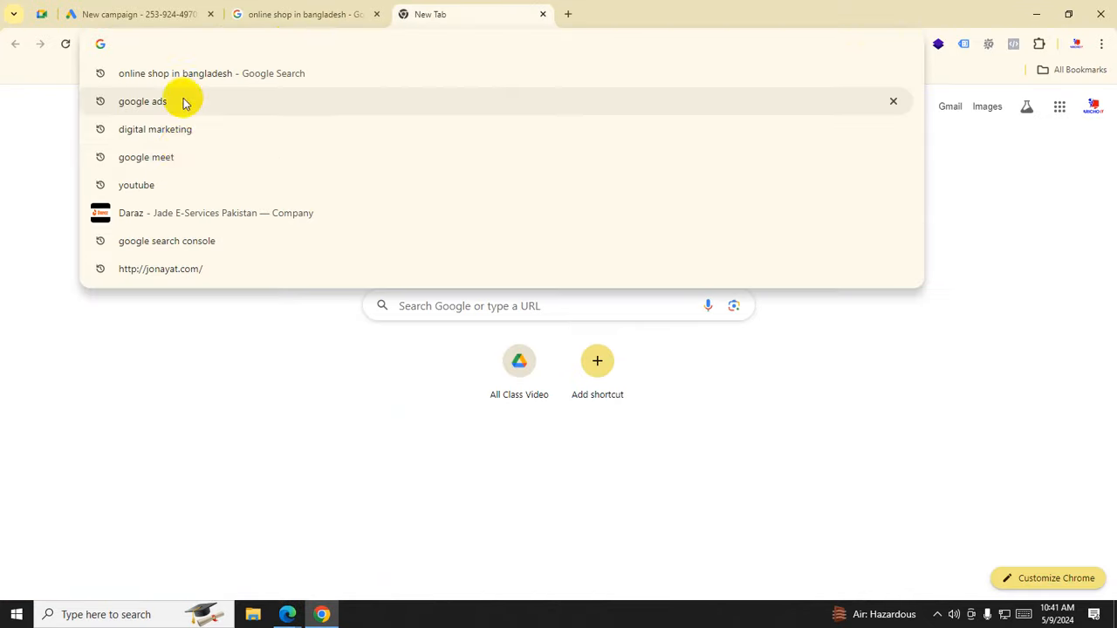
pyautogui.click(170, 102)
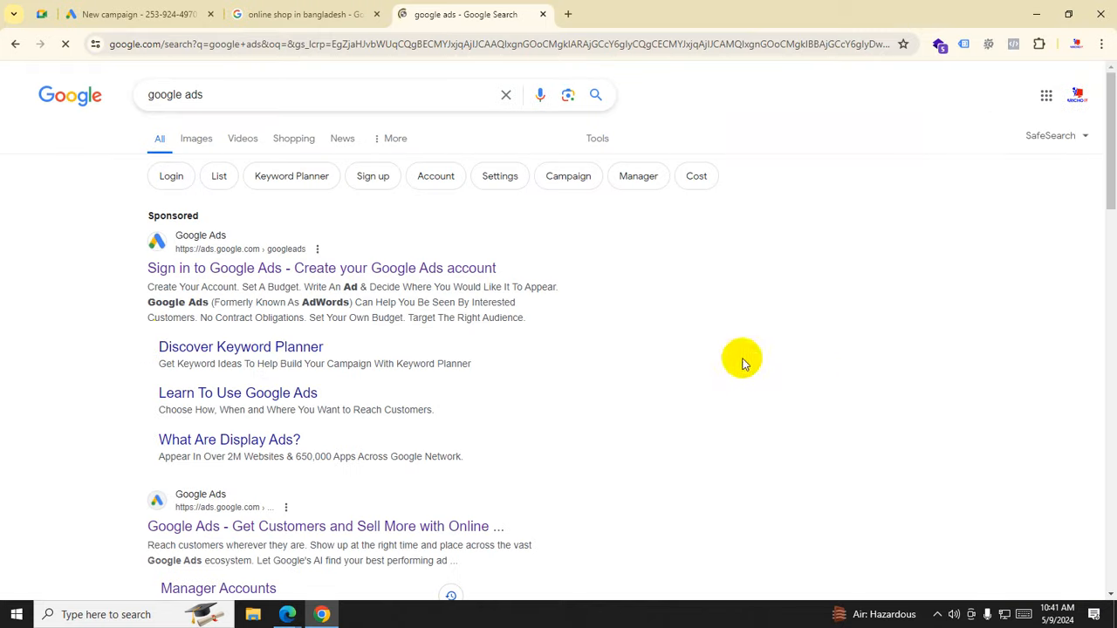
pyautogui.moveTo(152, 214); pyautogui.dragTo(248, 218)
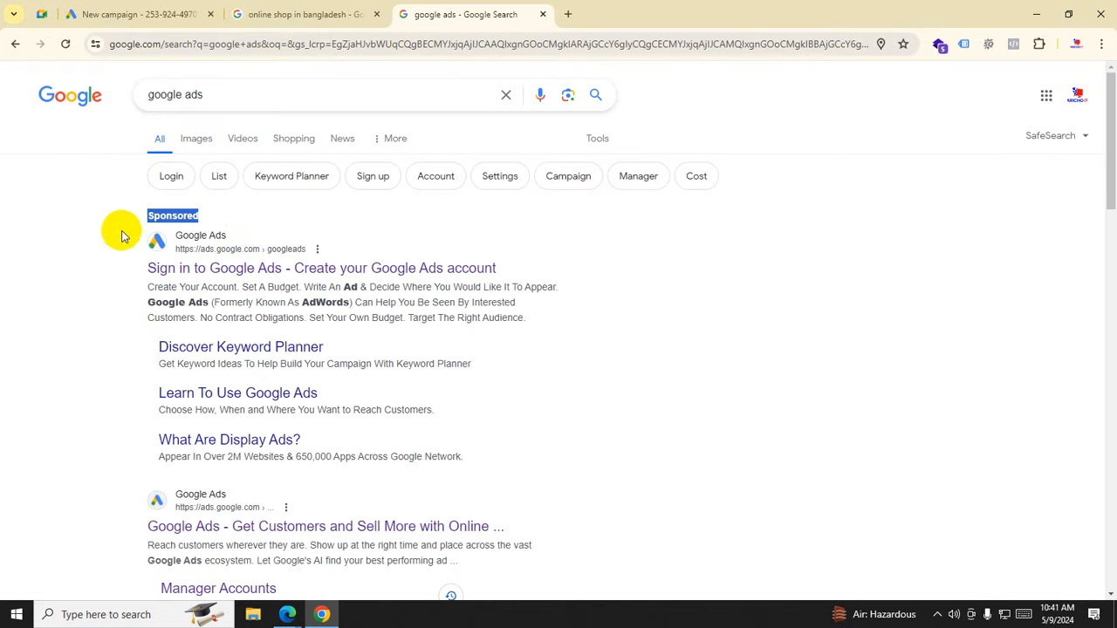
# Step: Compare the Search campaign type on the New campaign page with the sponsored result on the "google ads" search page
pyautogui.click(123, 14)
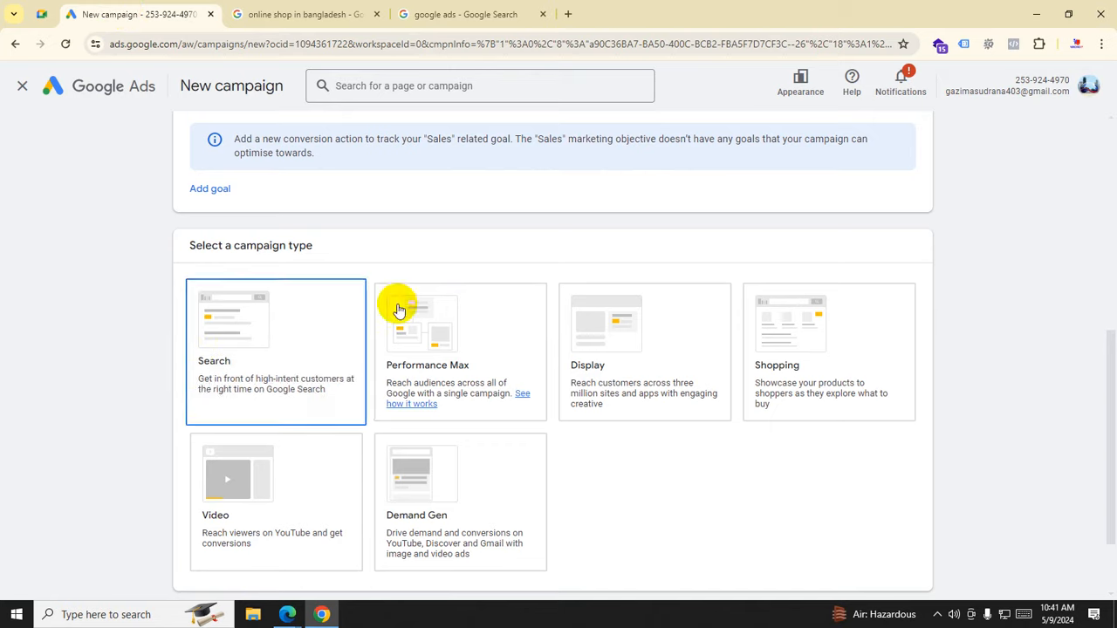
pyautogui.click(474, 14)
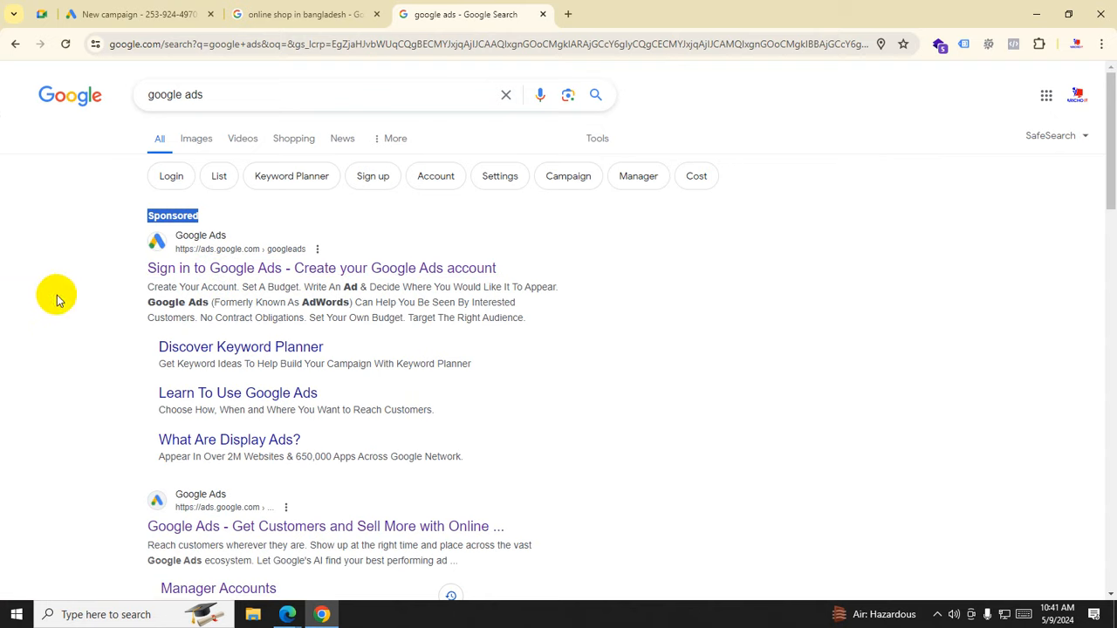
pyautogui.click(140, 14)
pyautogui.click(236, 348)
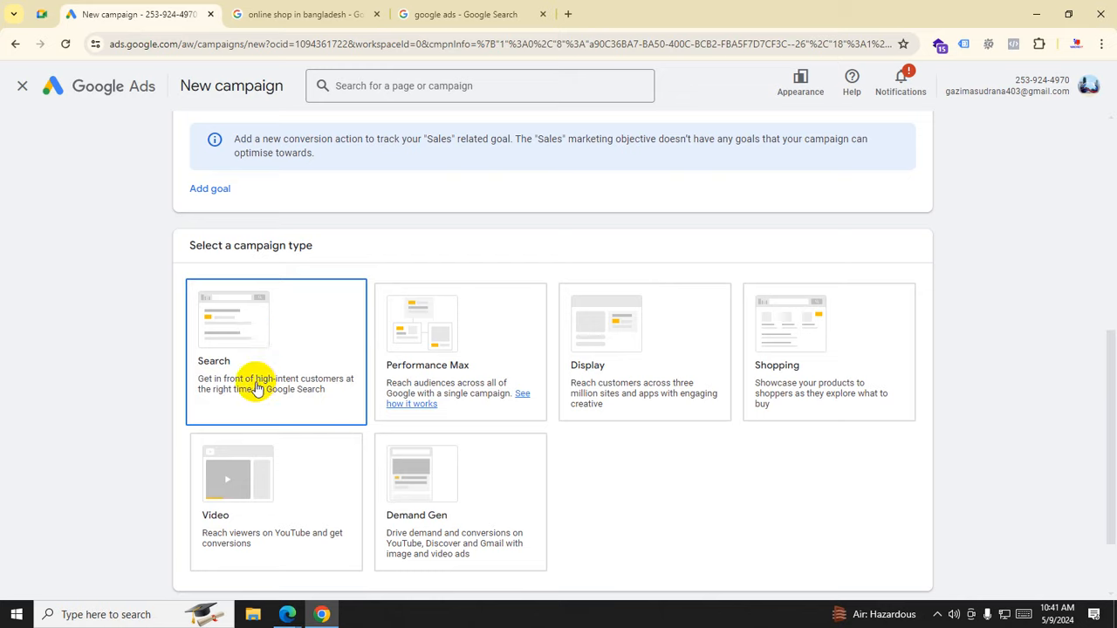
pyautogui.click(475, 14)
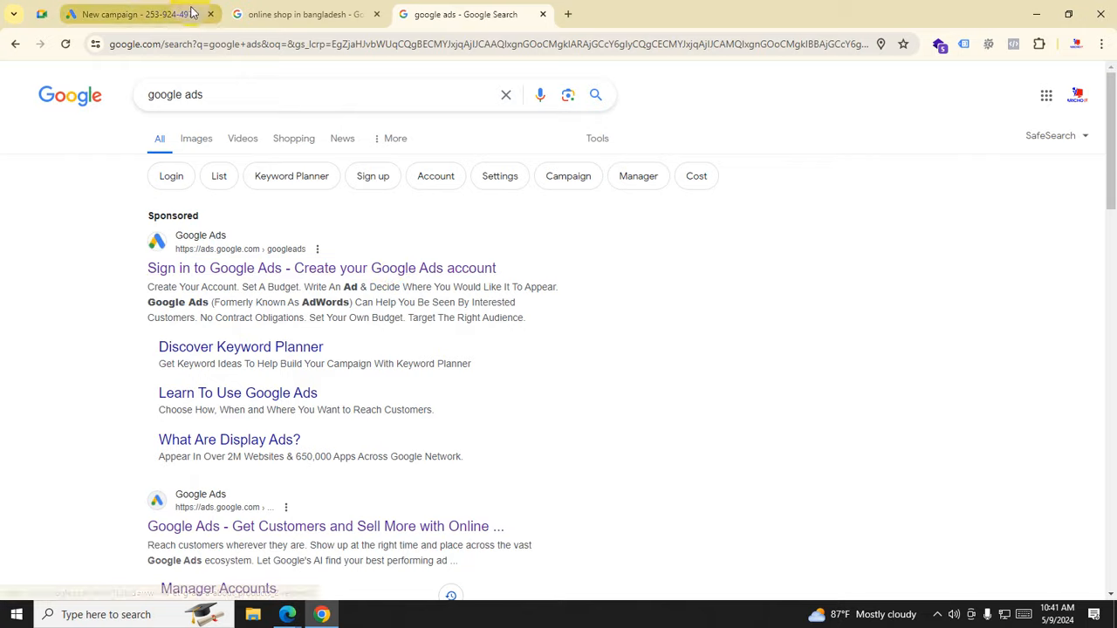
# Step: Return to the New campaign page and look over the Search, Performance Max, Video and Demand Gen campaign types
pyautogui.click(144, 14)
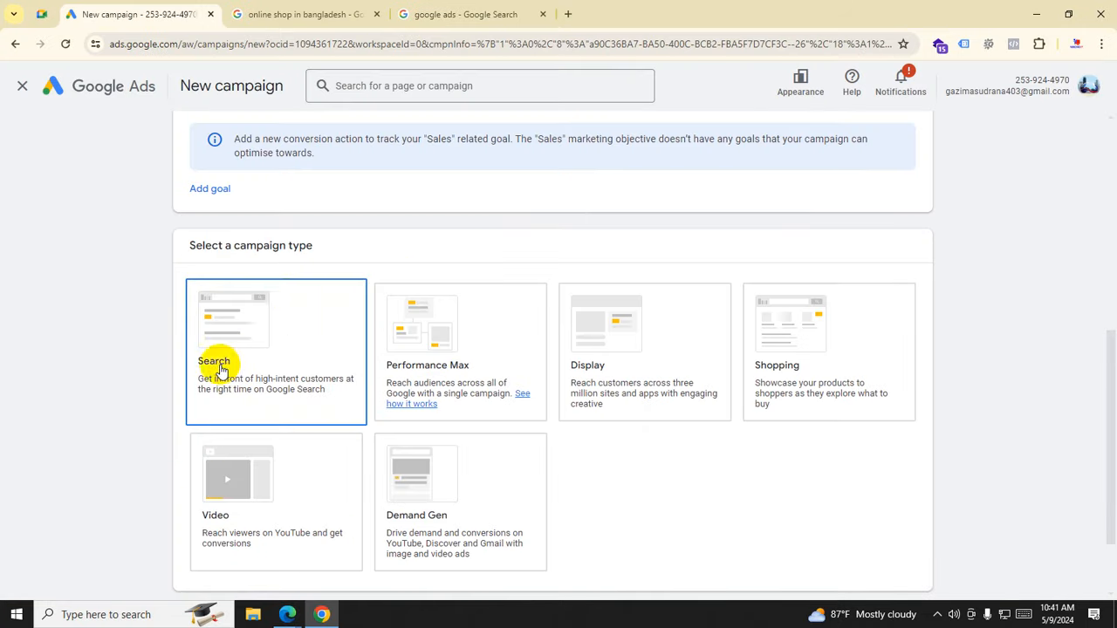
pyautogui.click(423, 343)
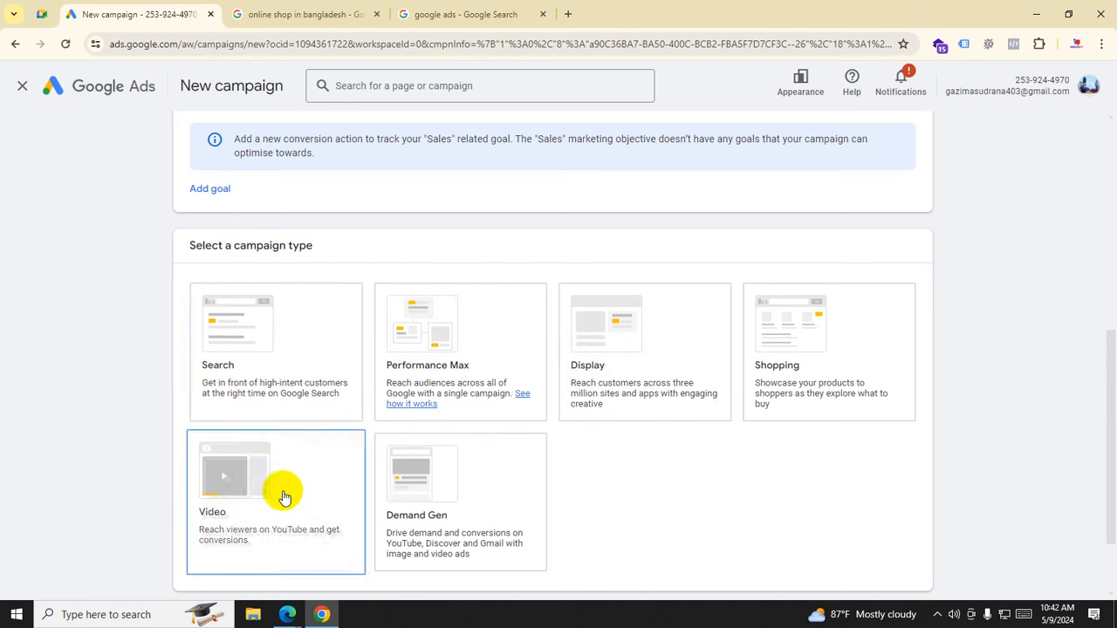
pyautogui.click(479, 512)
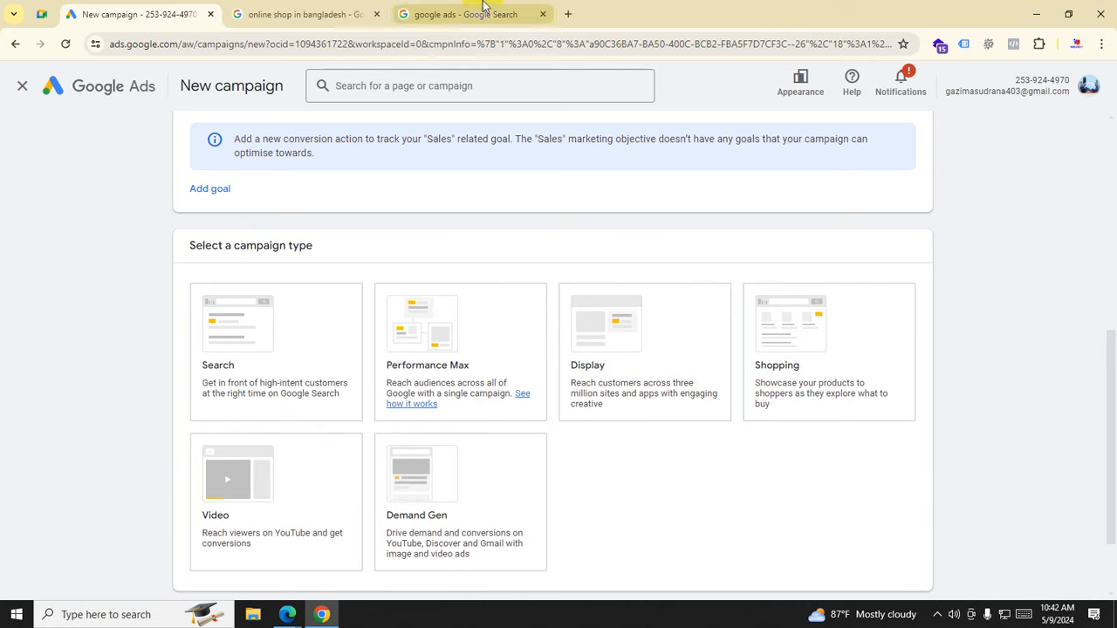
# Step: Close the "google ads" search, search Google for "youtube" in a new tab and open the YouTube home page
pyautogui.click(541, 14)
pyautogui.click(402, 15)
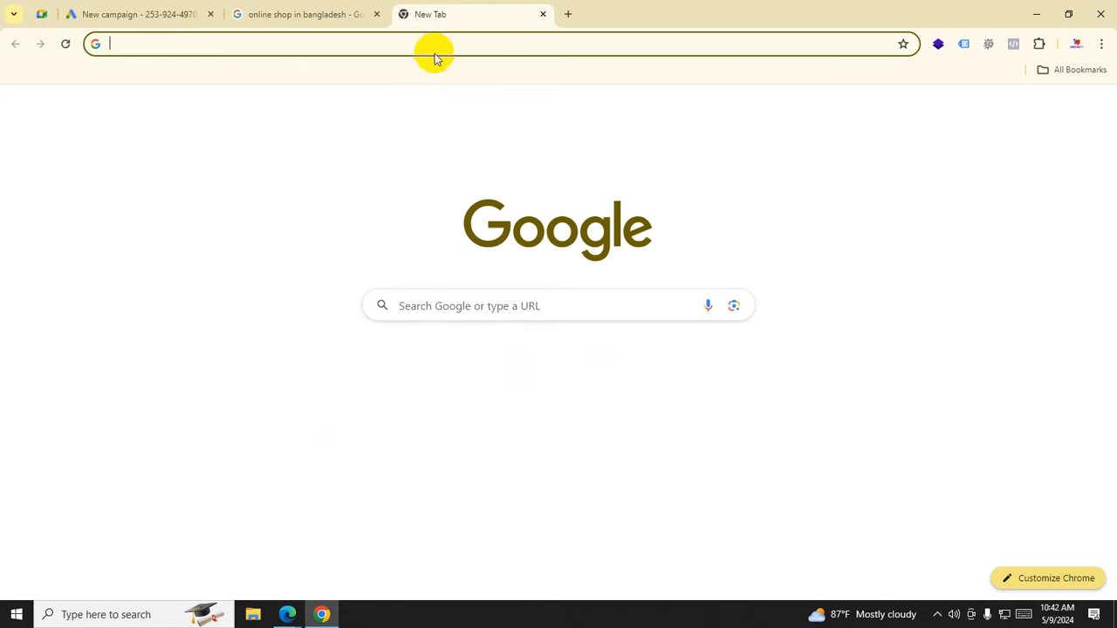
pyautogui.click(429, 45)
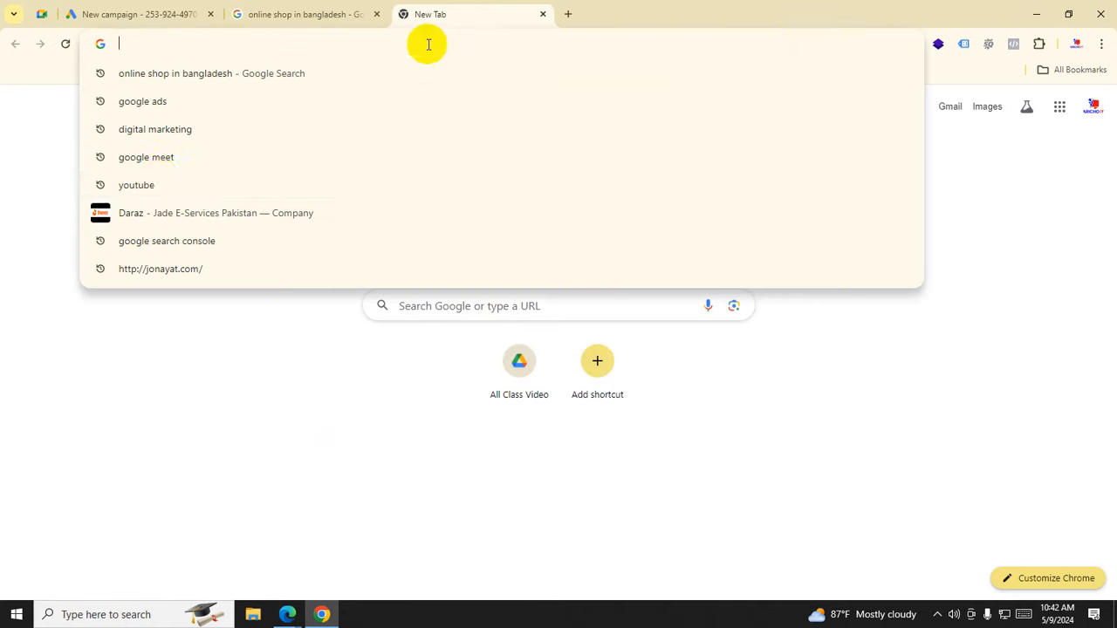
pyautogui.click(153, 188)
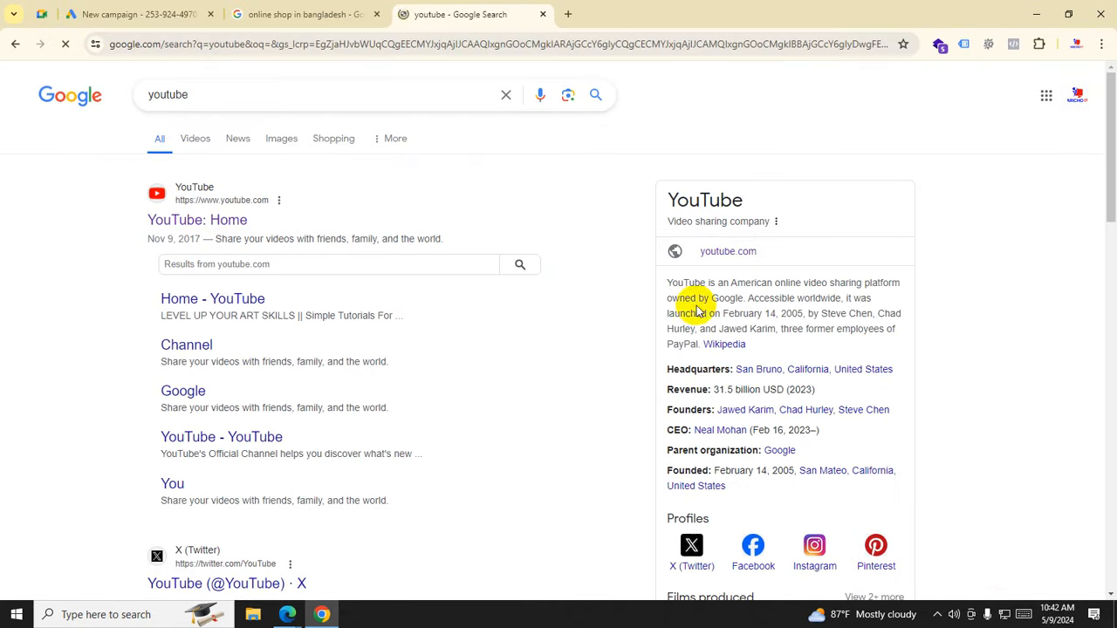
pyautogui.click(207, 220)
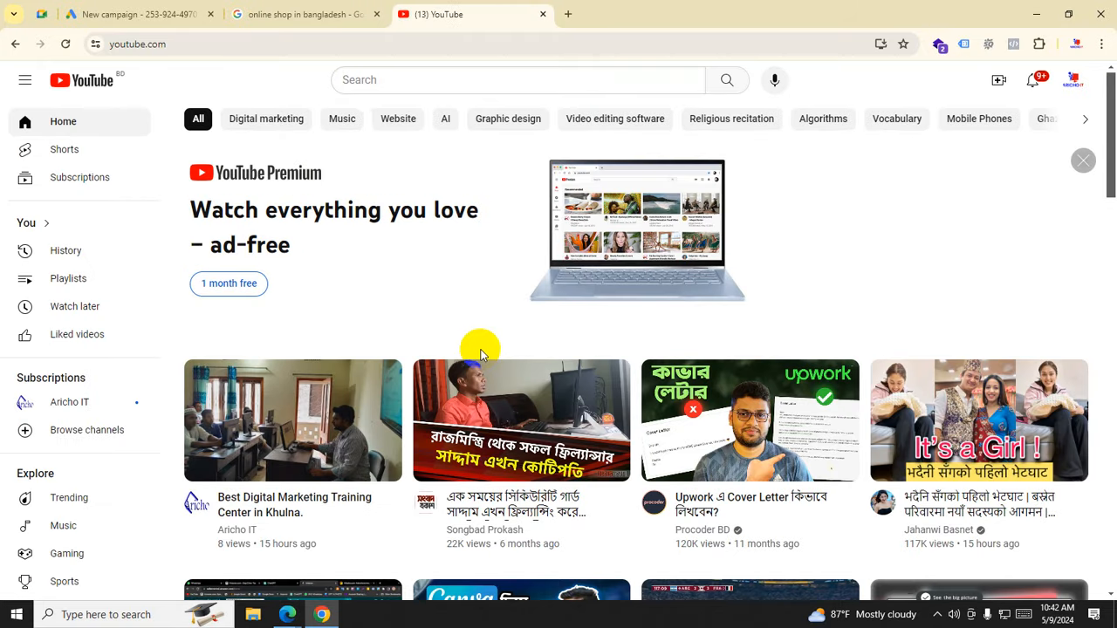
# Step: Dismiss the YouTube Premium banner and examine the sponsored All-in-One Project Management Software listing among the home page videos
pyautogui.click(1078, 162)
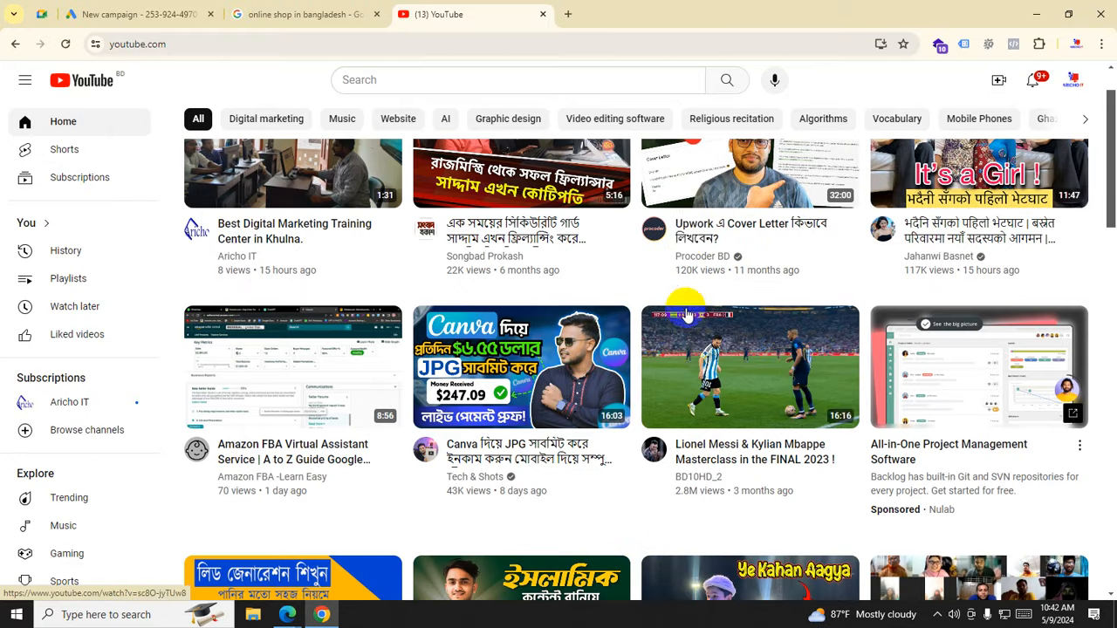
pyautogui.scroll(-3, 685, 312)
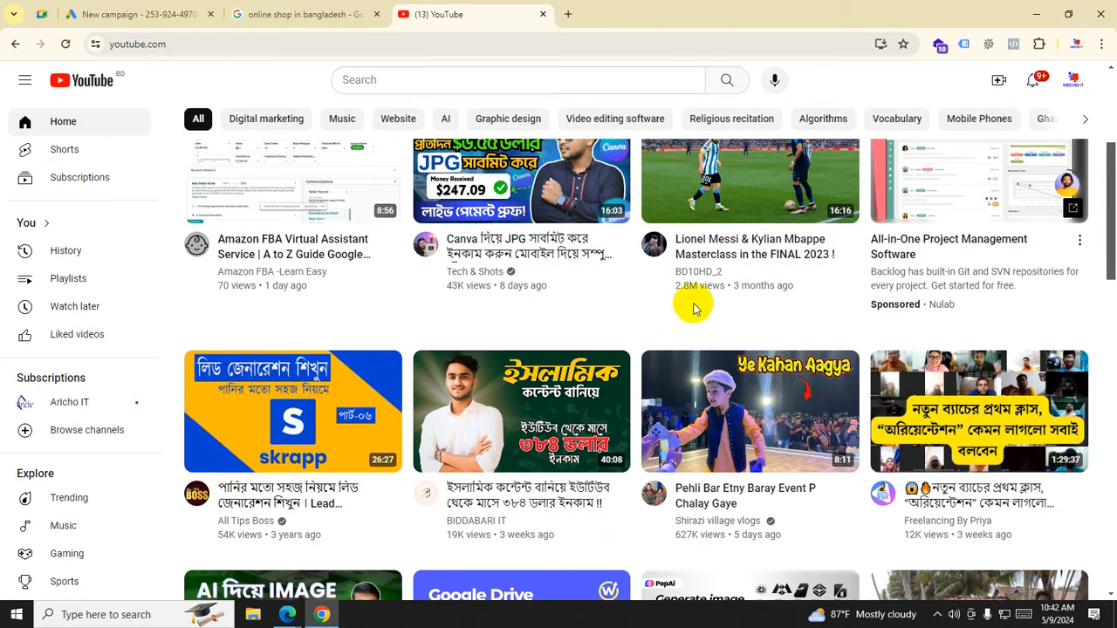
pyautogui.scroll(1, 693, 305)
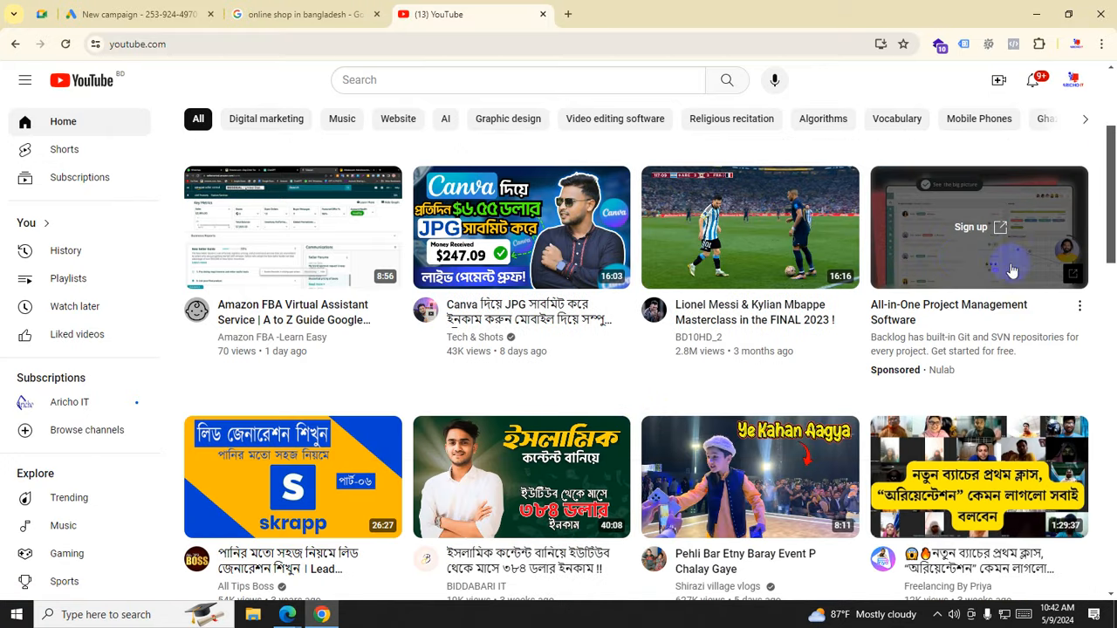
pyautogui.scroll(-1, 1010, 289)
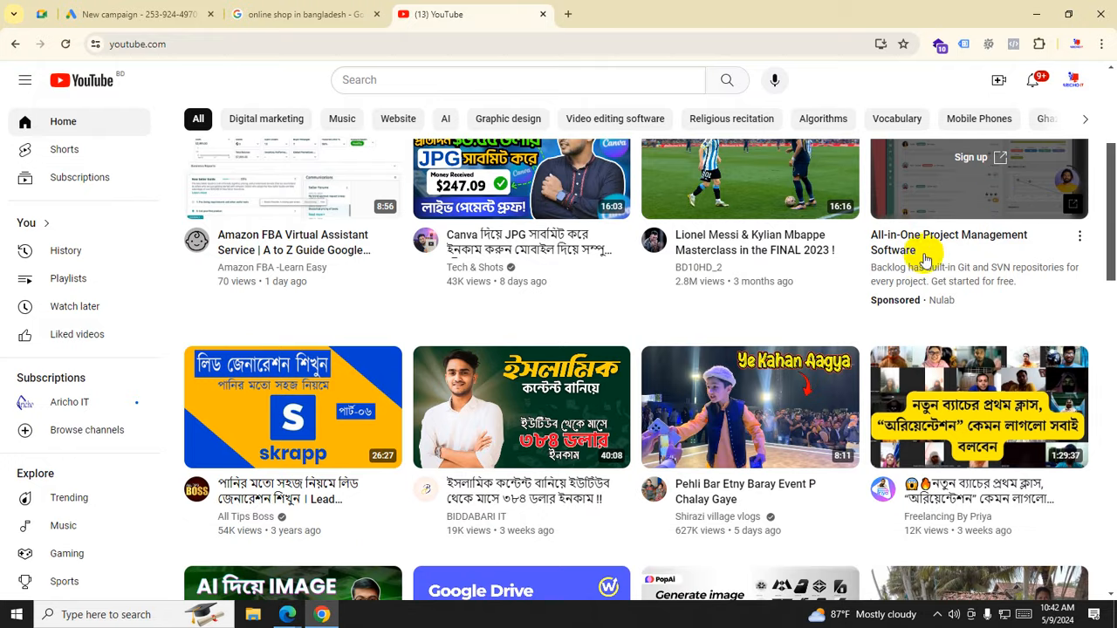
pyautogui.scroll(1, 968, 301)
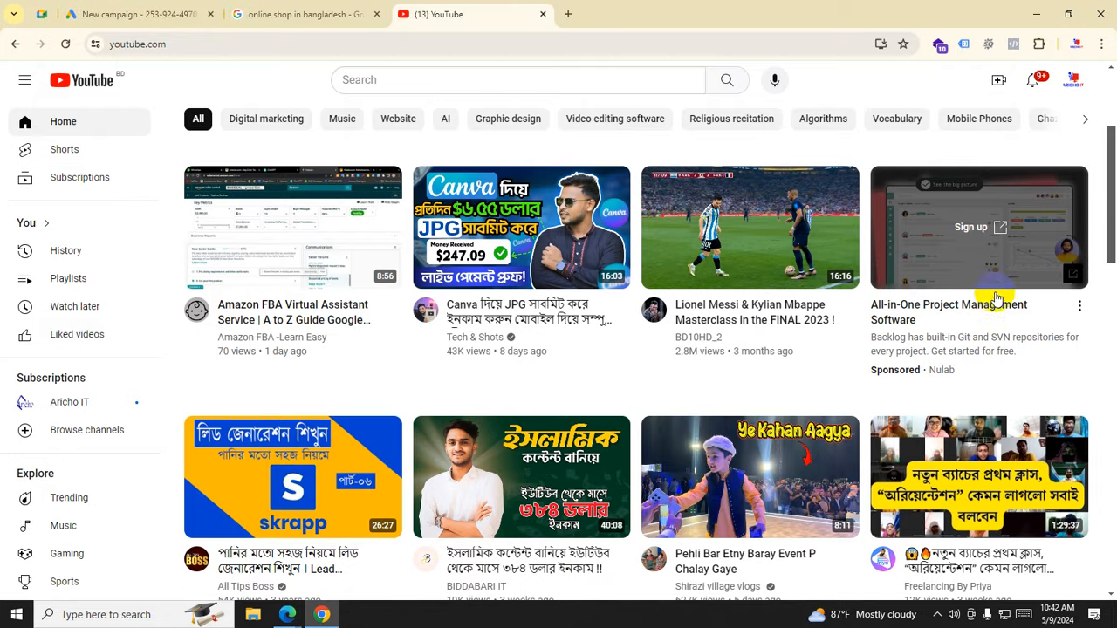
pyautogui.scroll(1, 997, 299)
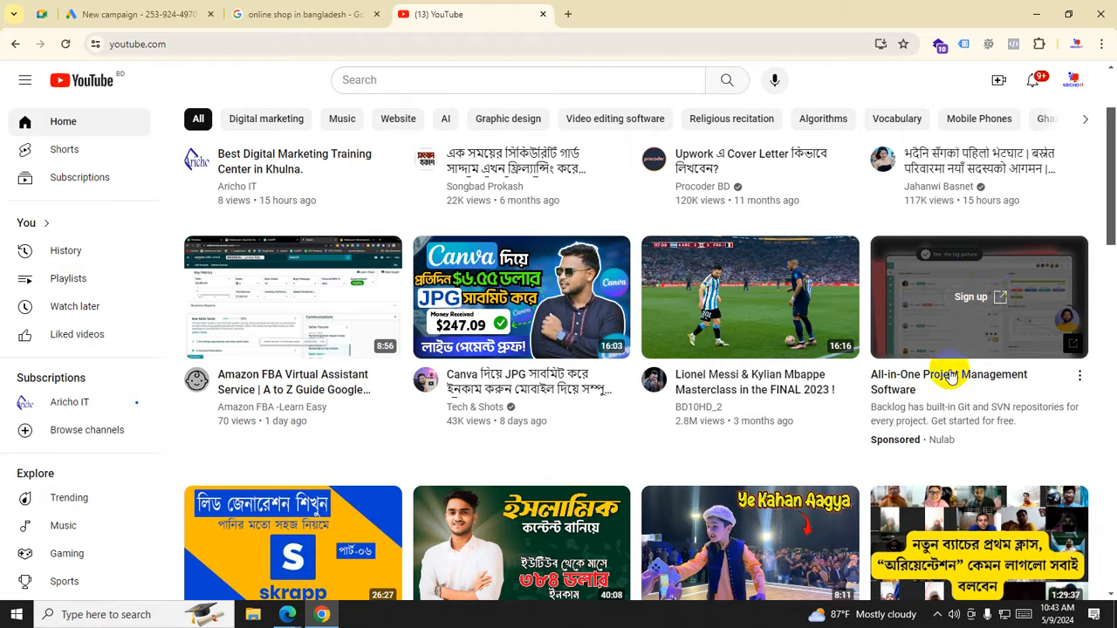
pyautogui.scroll(2, 288, 356)
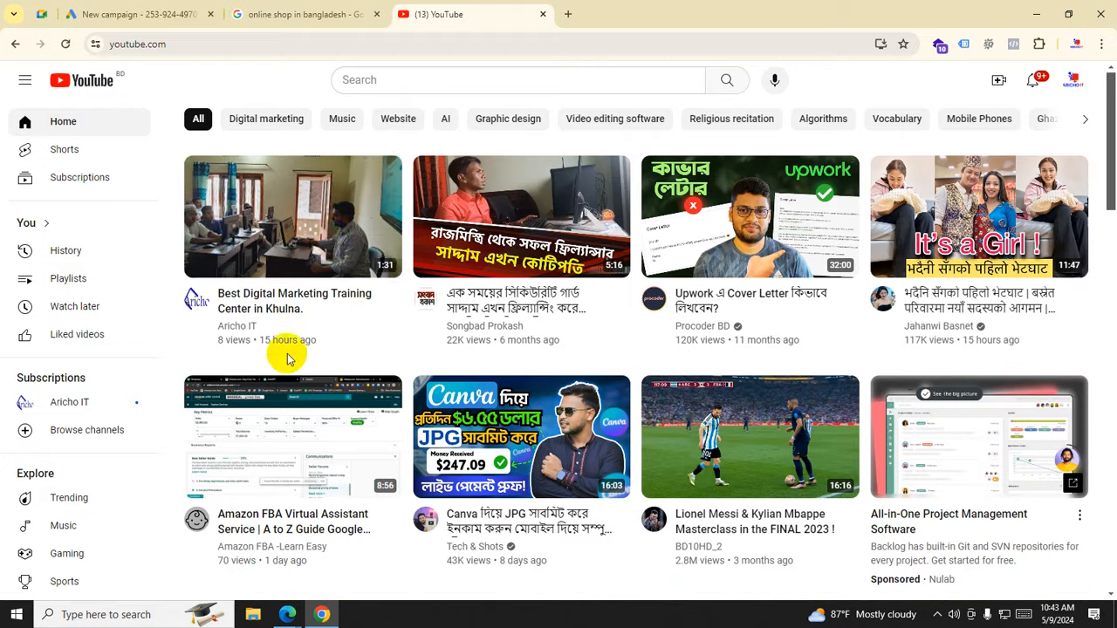
# Step: Play the video "Best Digital Marketing Training Center in Khulna." briefly, pause it and return to the YouTube home page
pyautogui.click(301, 247)
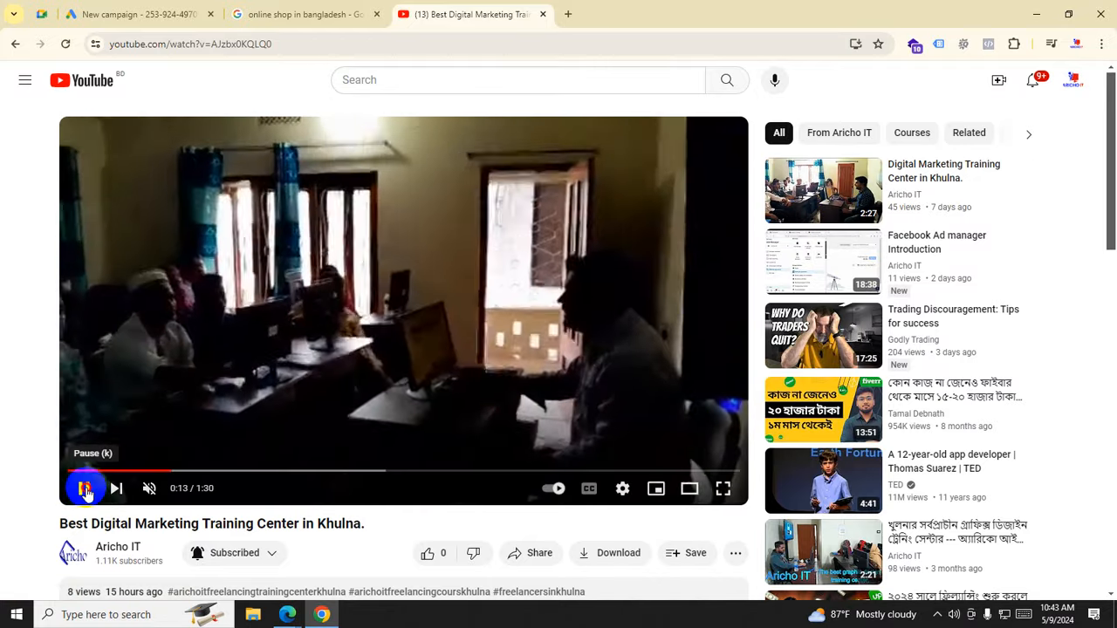
pyautogui.click(84, 488)
pyautogui.click(14, 44)
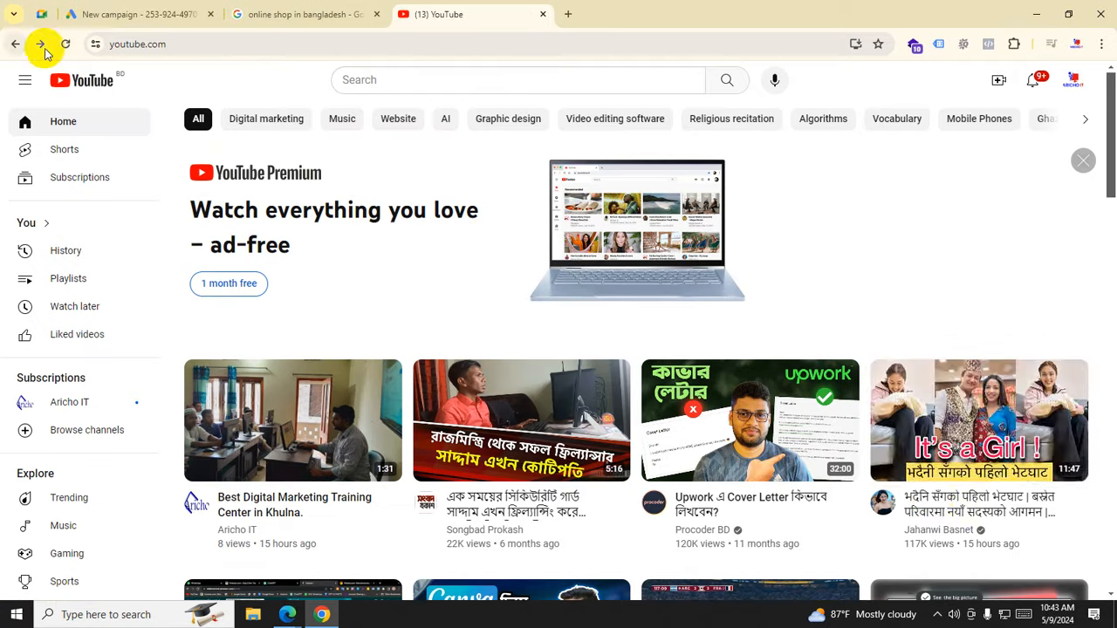
# Step: Look at the sponsored listing in the YouTube feed again and return to the campaign types on the New campaign page
pyautogui.moveTo(943, 495)
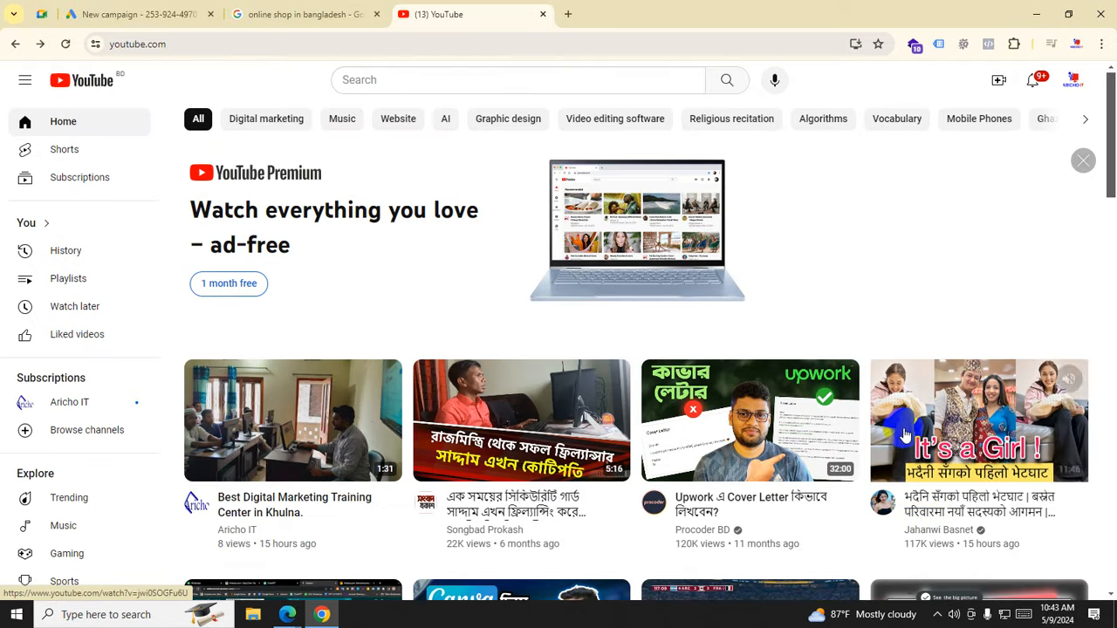
pyautogui.scroll(-3, 779, 353)
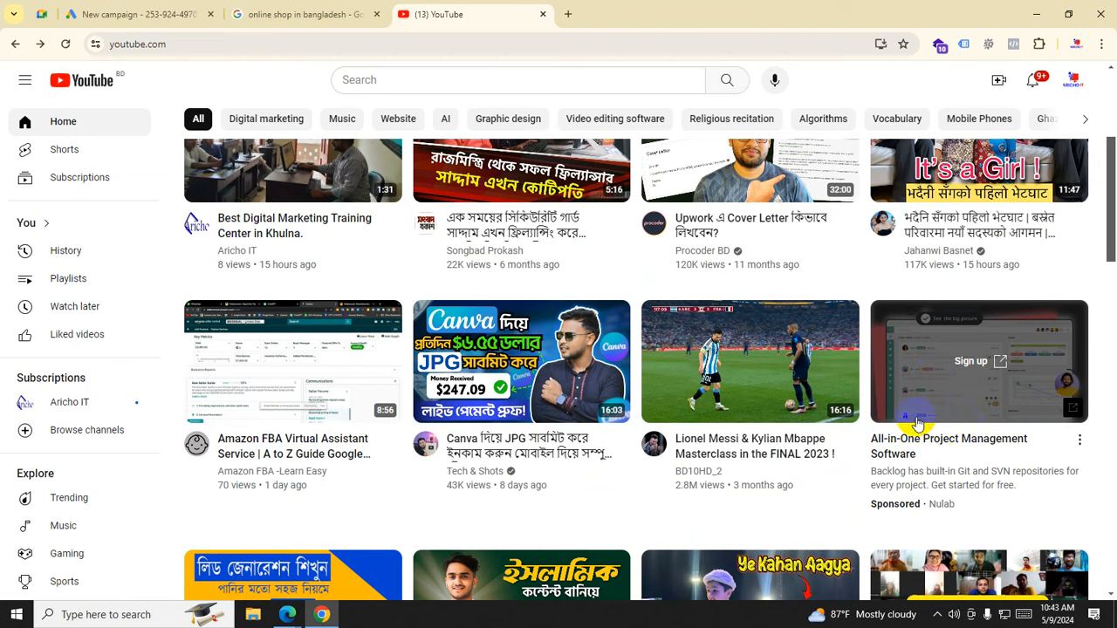
pyautogui.moveTo(410, 349)
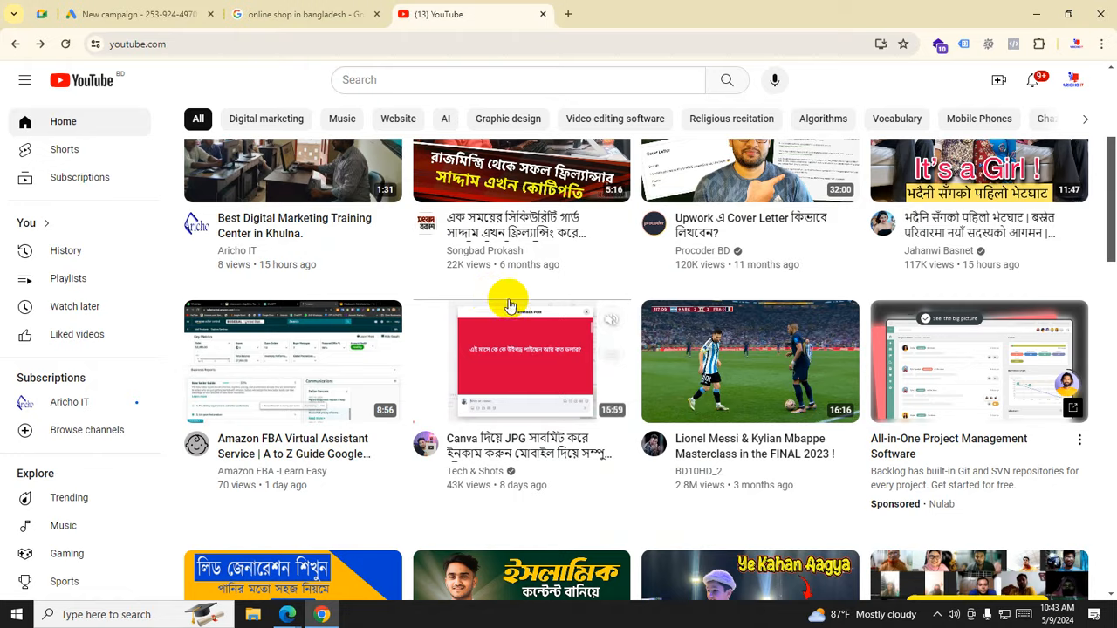
pyautogui.click(126, 16)
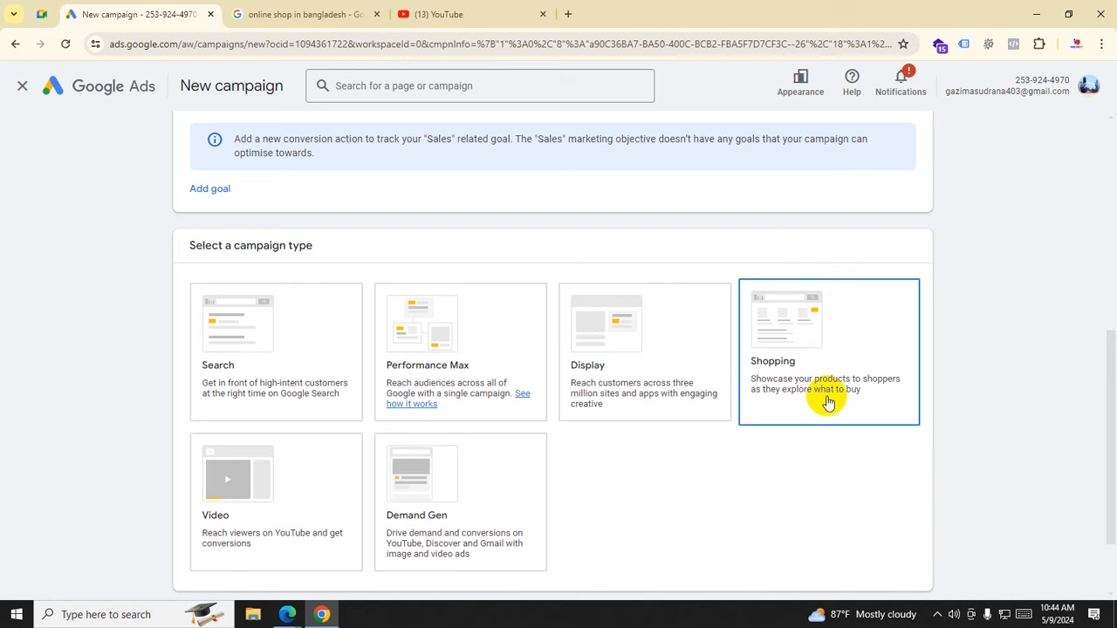
# Step: Open Quora through a Google search for "quora" in a new tab and sign in with the saved Google account
pyautogui.click(568, 14)
pyautogui.click(426, 36)
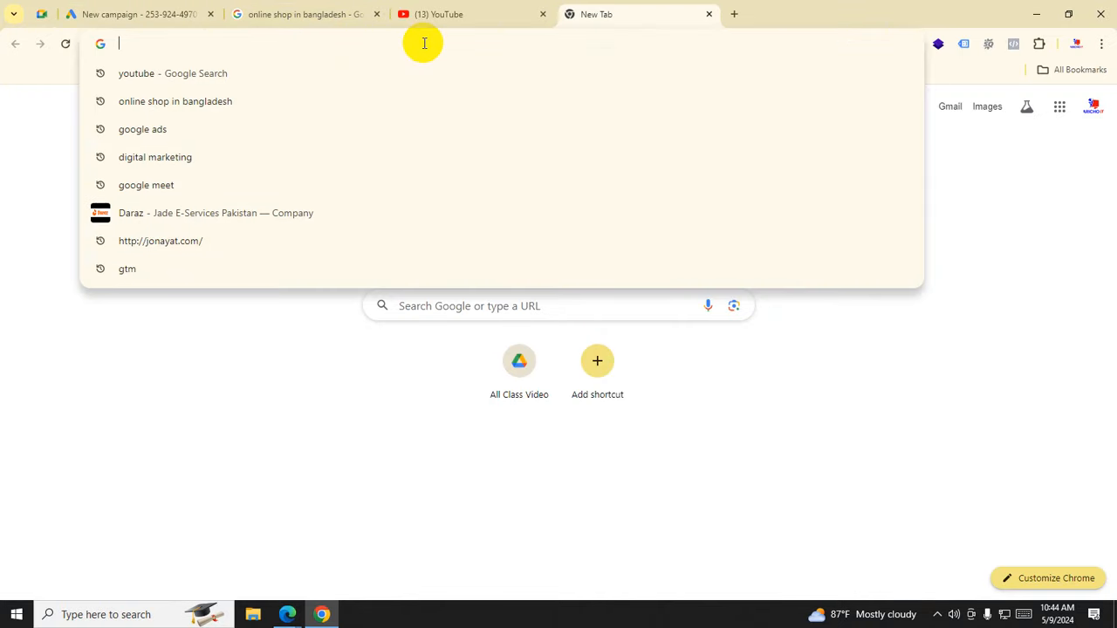
pyautogui.write('qu')
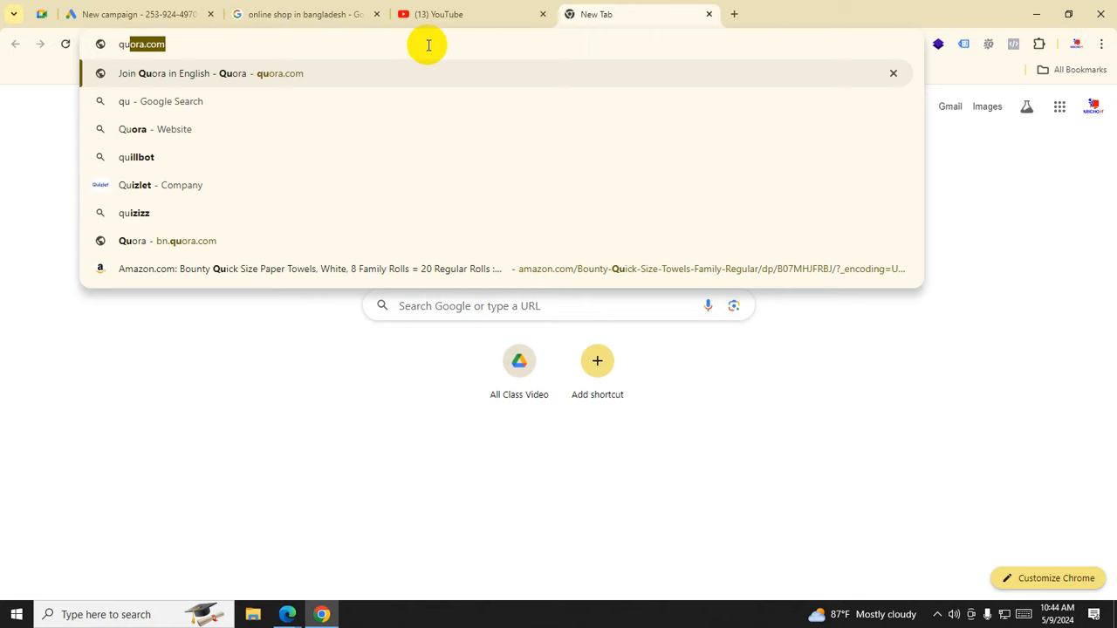
pyautogui.click(223, 136)
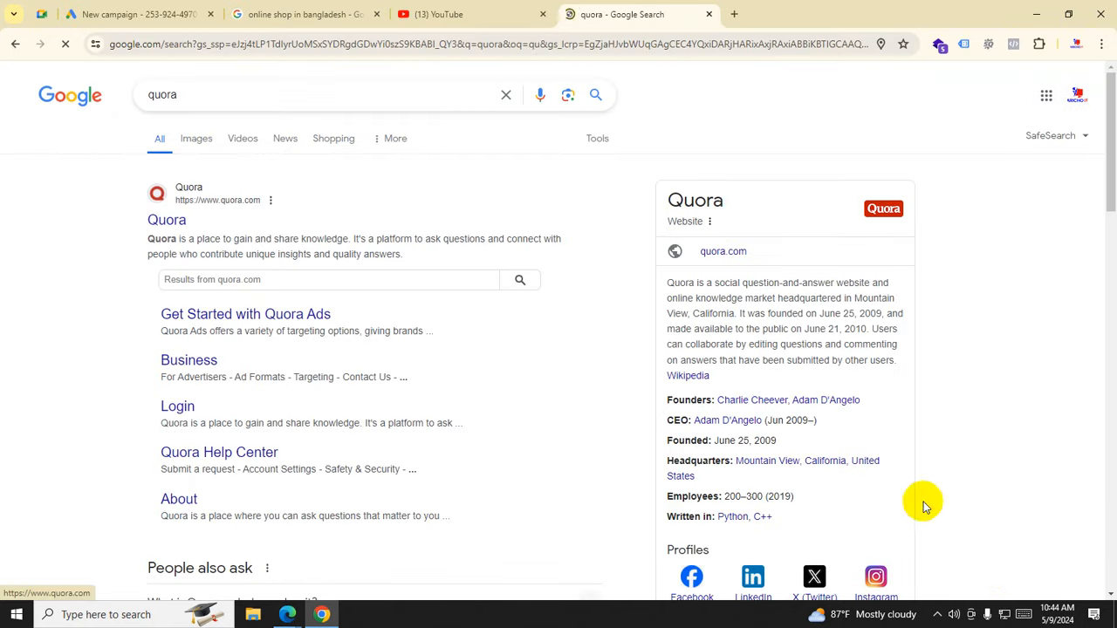
pyautogui.click(723, 251)
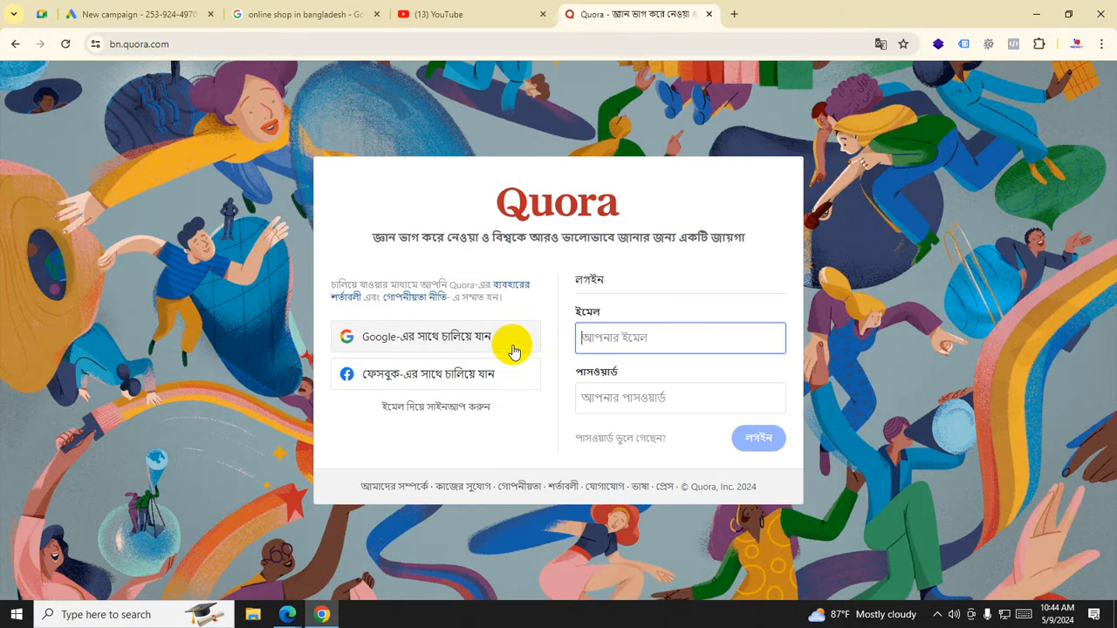
pyautogui.scroll(-1, 989, 183)
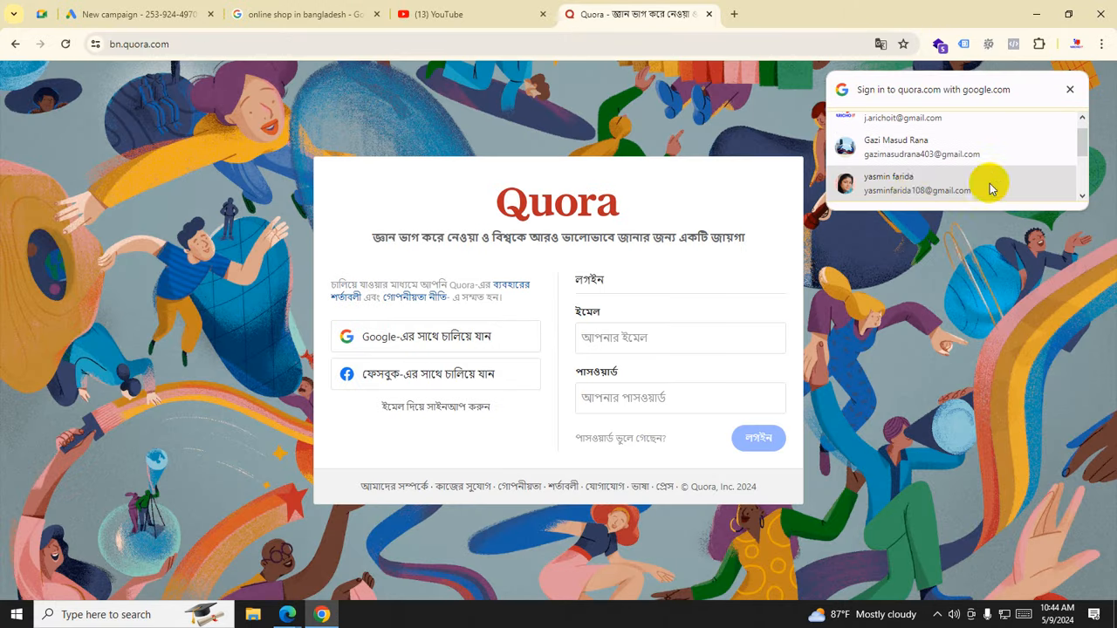
pyautogui.click(923, 145)
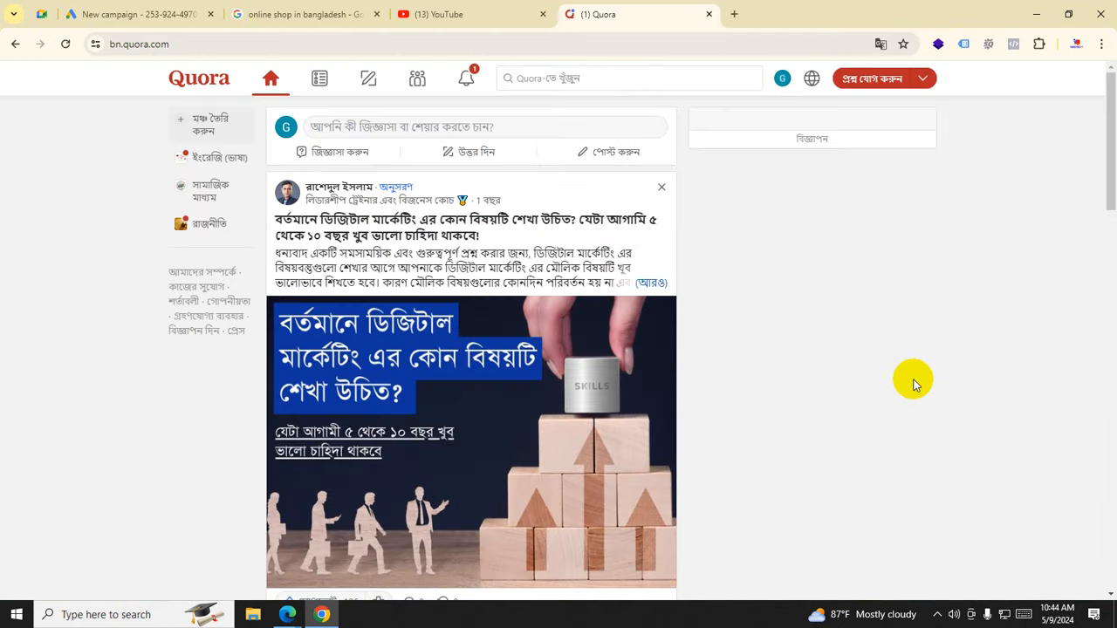
# Step: Examine the Quora feed down to the SEO post, including the advertisement slots beside the posts
pyautogui.scroll(-3, 610, 461)
pyautogui.scroll(3, 613, 462)
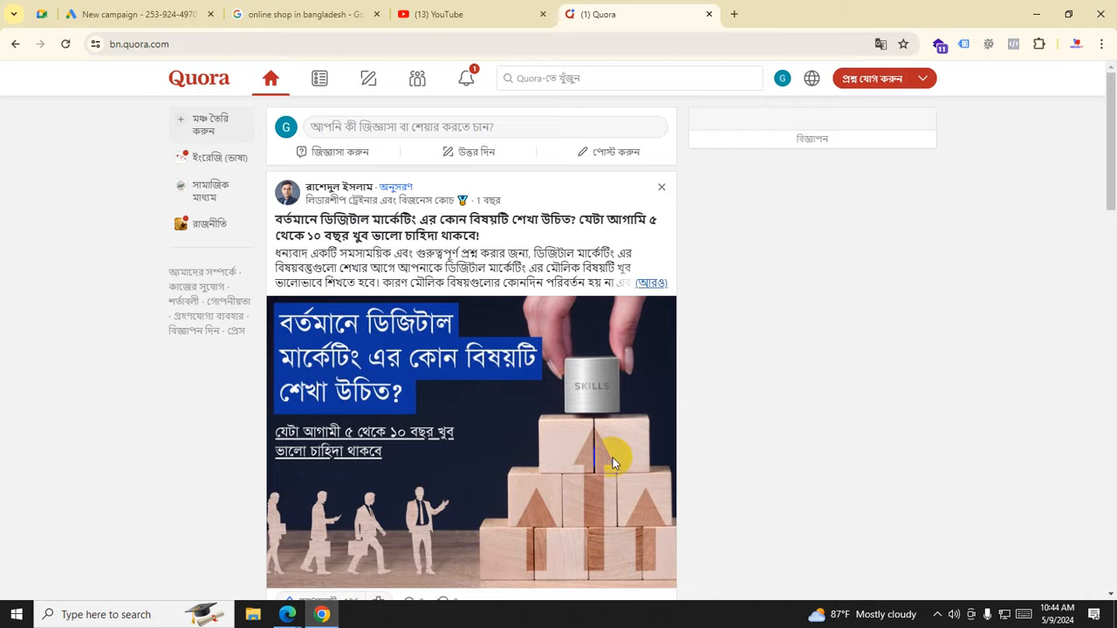
pyautogui.scroll(-10, 614, 462)
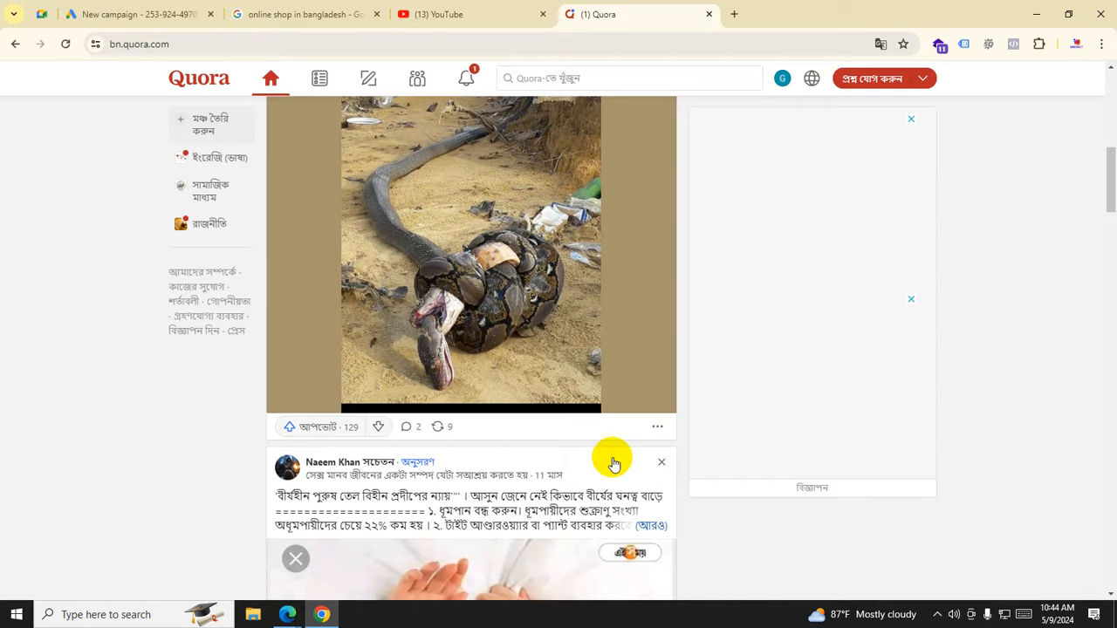
pyautogui.scroll(-6, 613, 463)
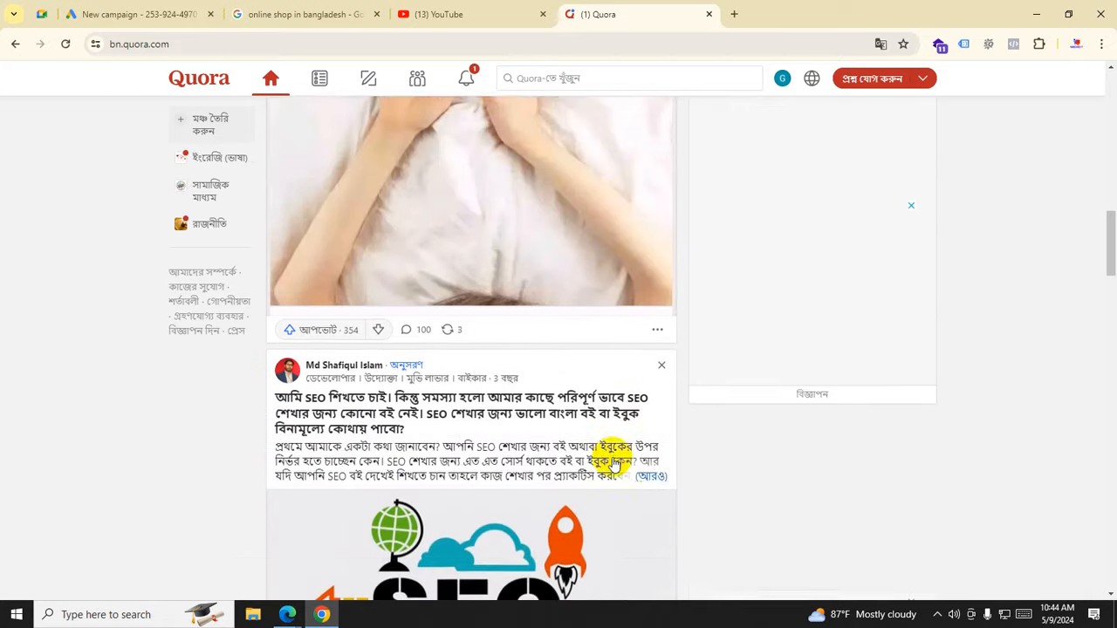
pyautogui.scroll(-3, 613, 462)
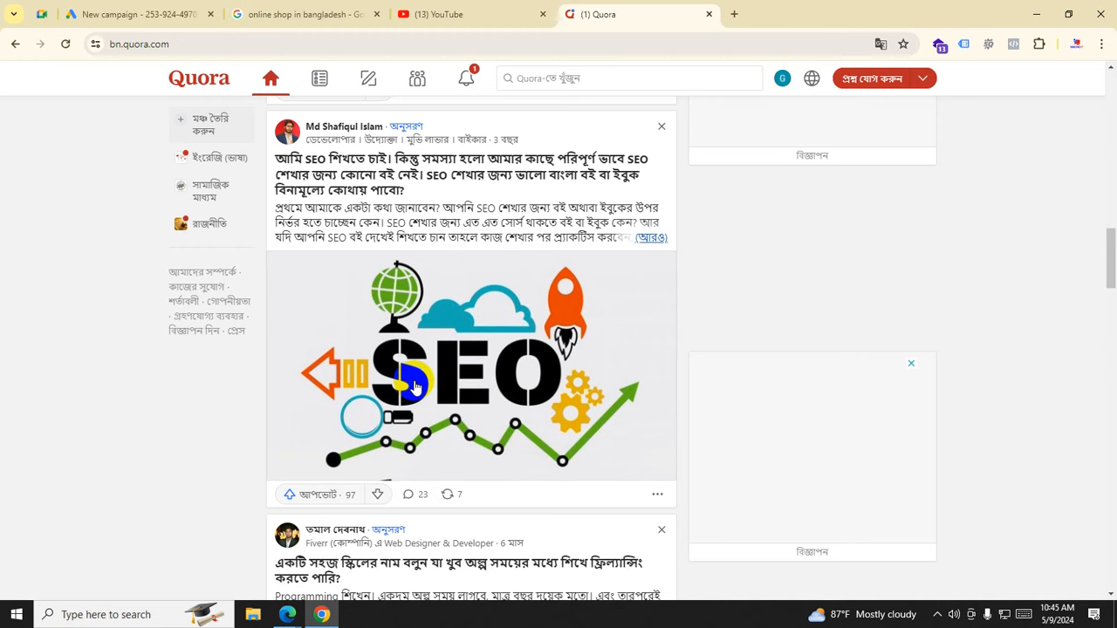
pyautogui.scroll(-2, 417, 388)
pyautogui.scroll(2, 417, 388)
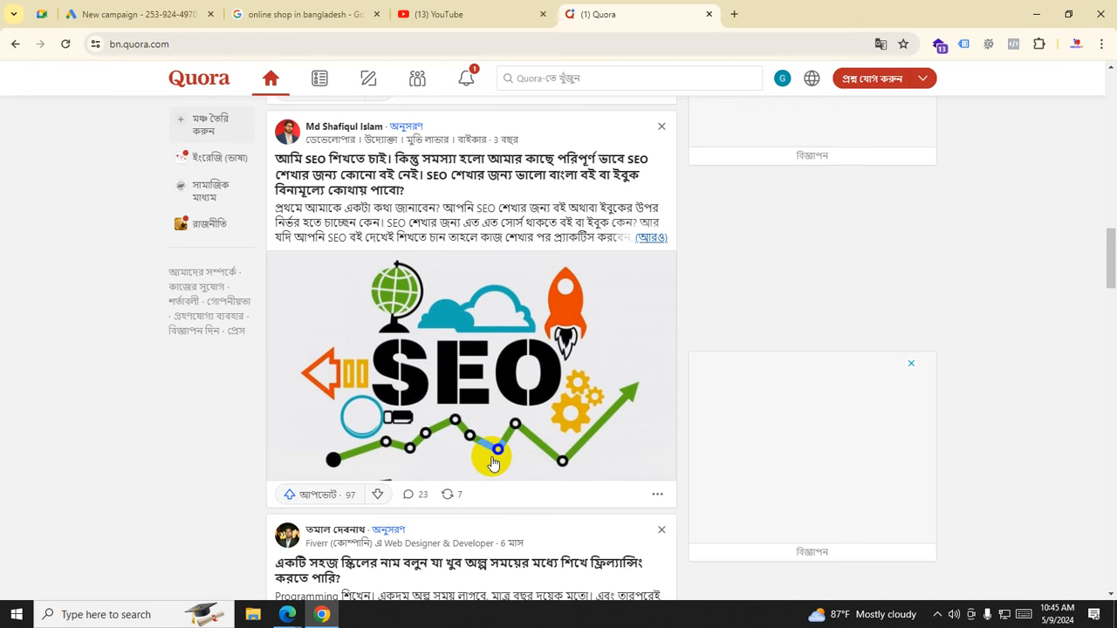
pyautogui.scroll(3, 493, 462)
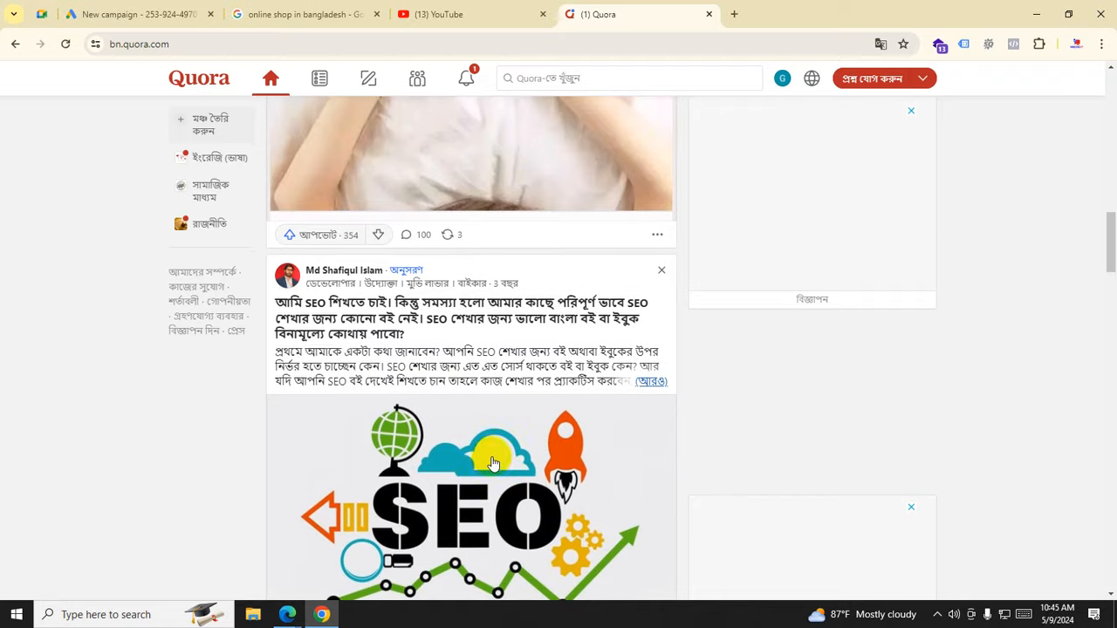
pyautogui.scroll(-3, 493, 463)
pyautogui.scroll(-3, 493, 462)
pyautogui.scroll(3, 493, 462)
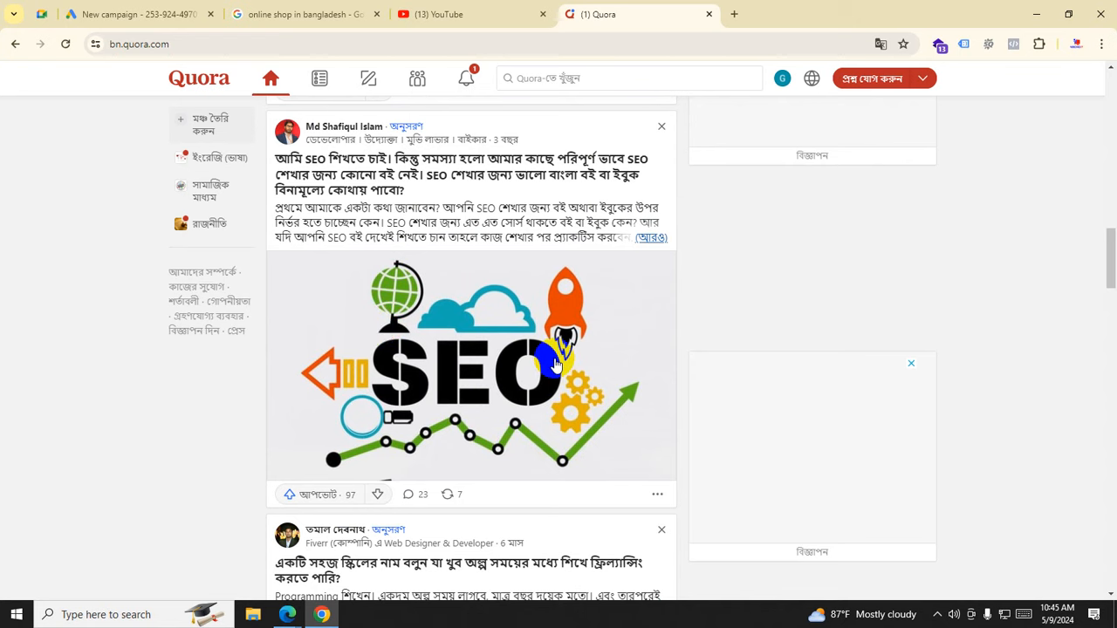
# Step: View the signed-in account's Quora profile page, and return to the feed to look over its posts up to the first one
pyautogui.click(782, 79)
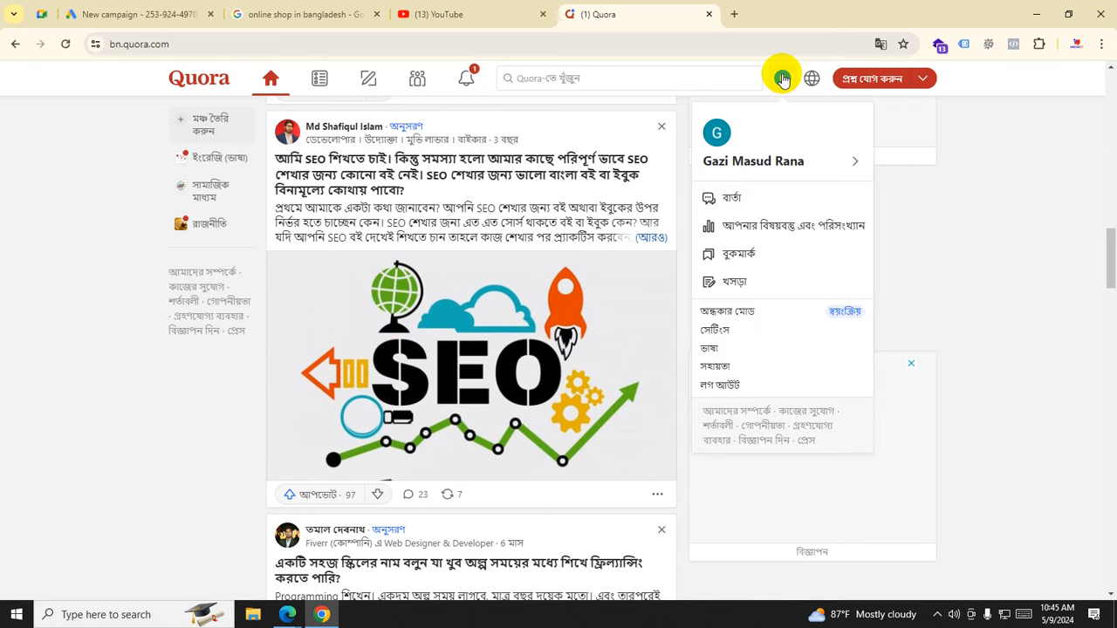
pyautogui.click(764, 168)
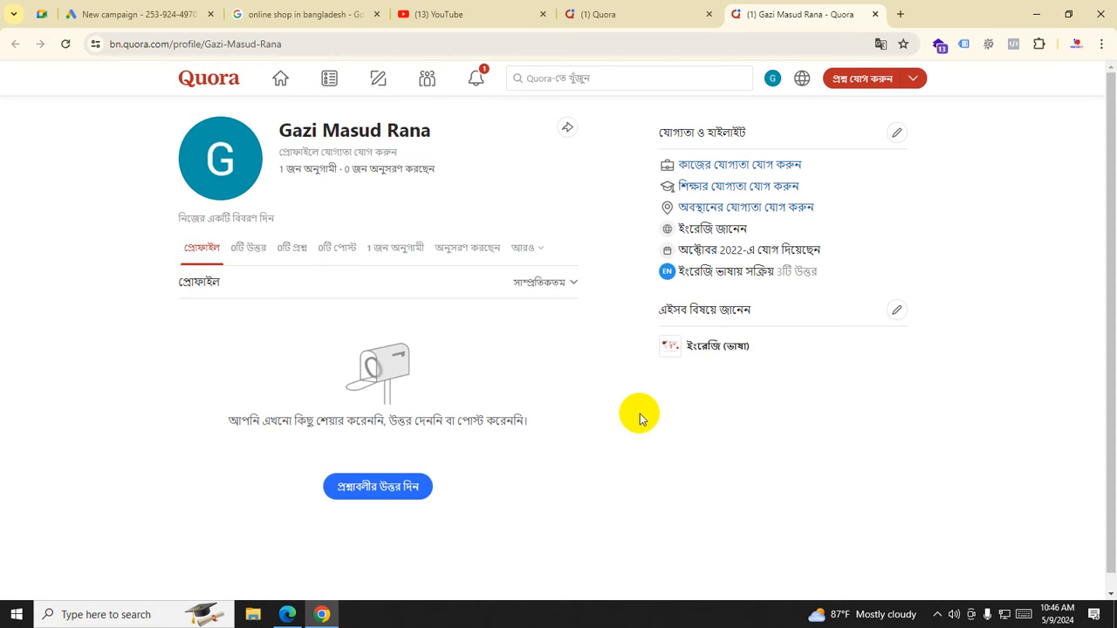
pyautogui.click(623, 12)
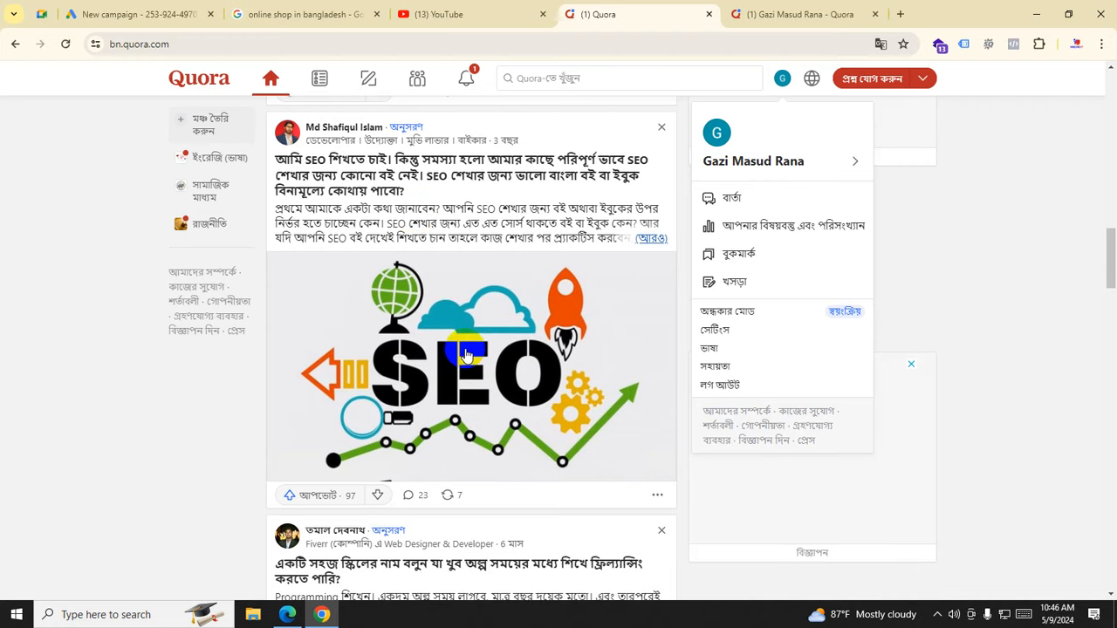
pyautogui.scroll(2, 467, 352)
pyautogui.scroll(10, 466, 352)
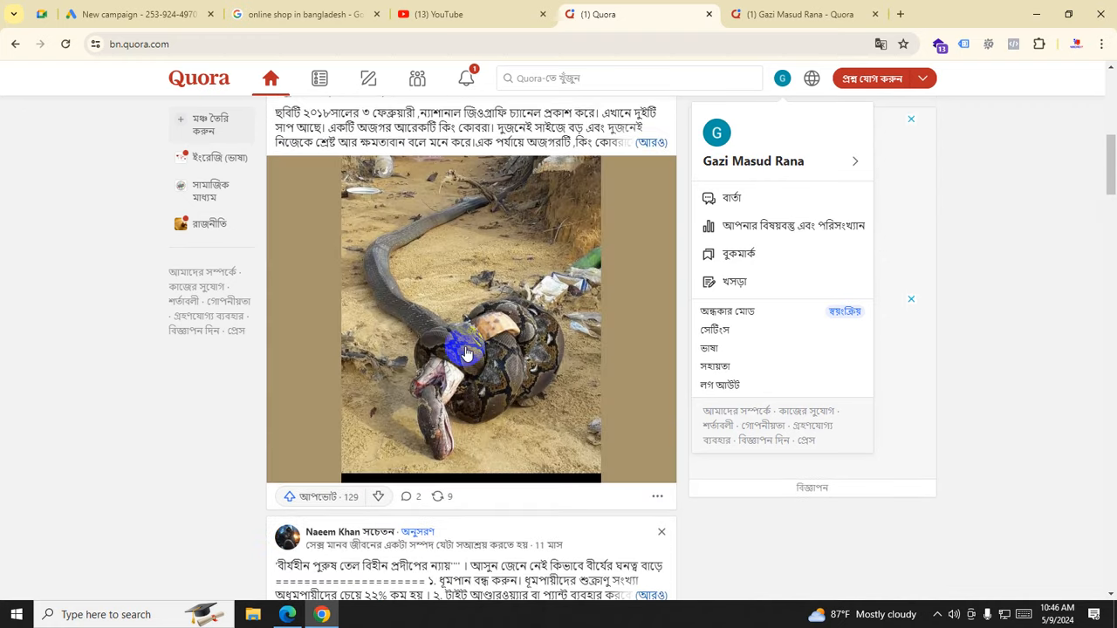
pyautogui.scroll(5, 467, 353)
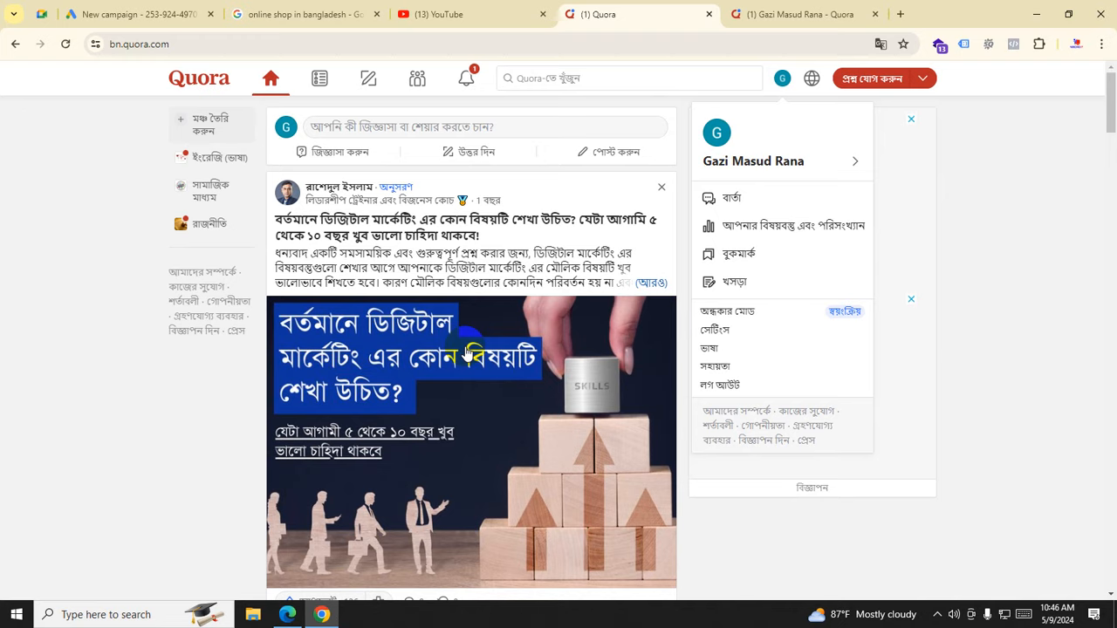
pyautogui.scroll(-1, 469, 352)
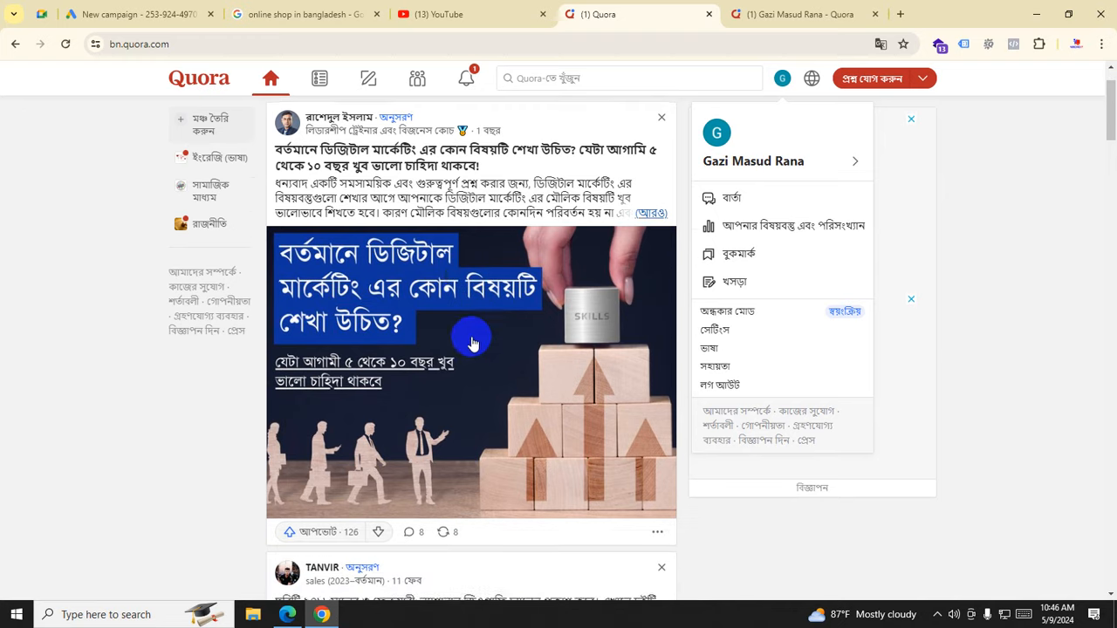
pyautogui.scroll(1, 462, 419)
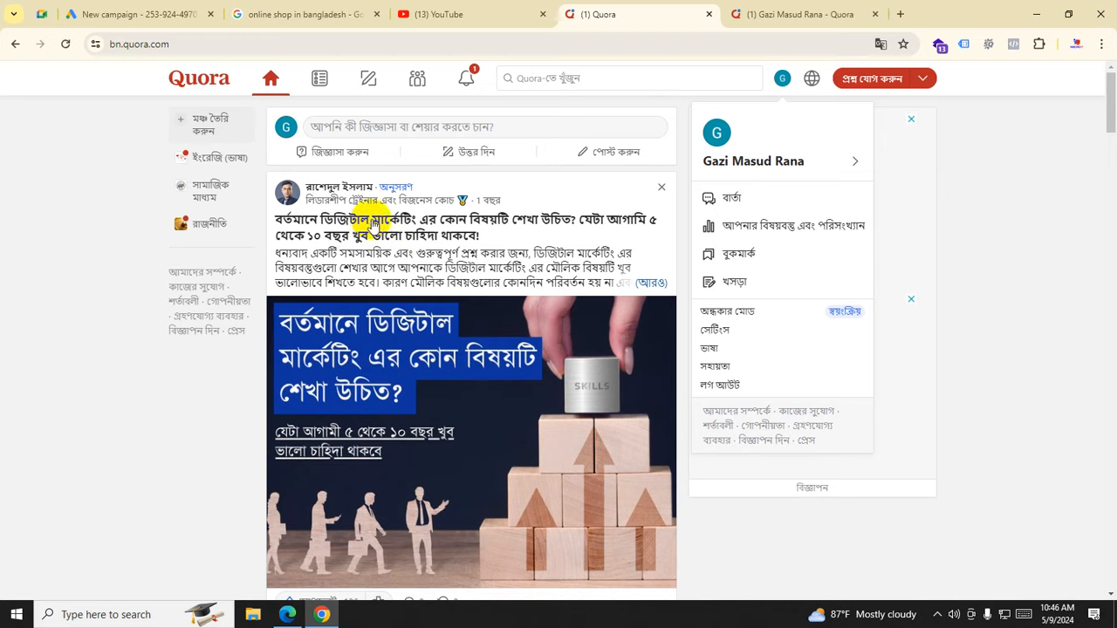
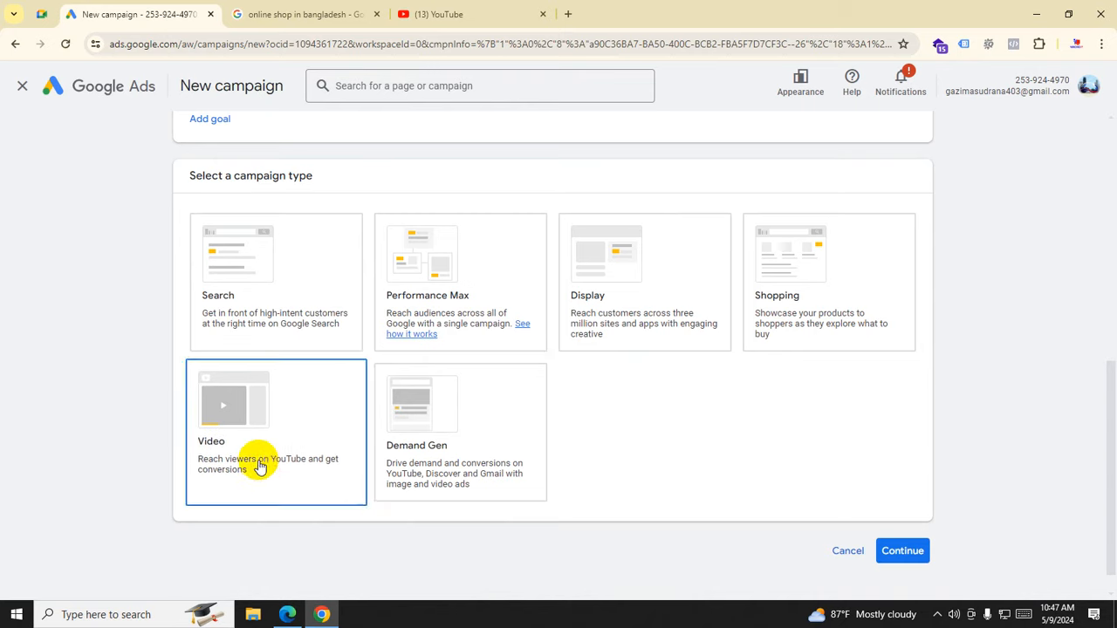
# Step: Open the "Hospital Visit" video from the YouTube home feed and pause the ad that plays before it
pyautogui.click(474, 16)
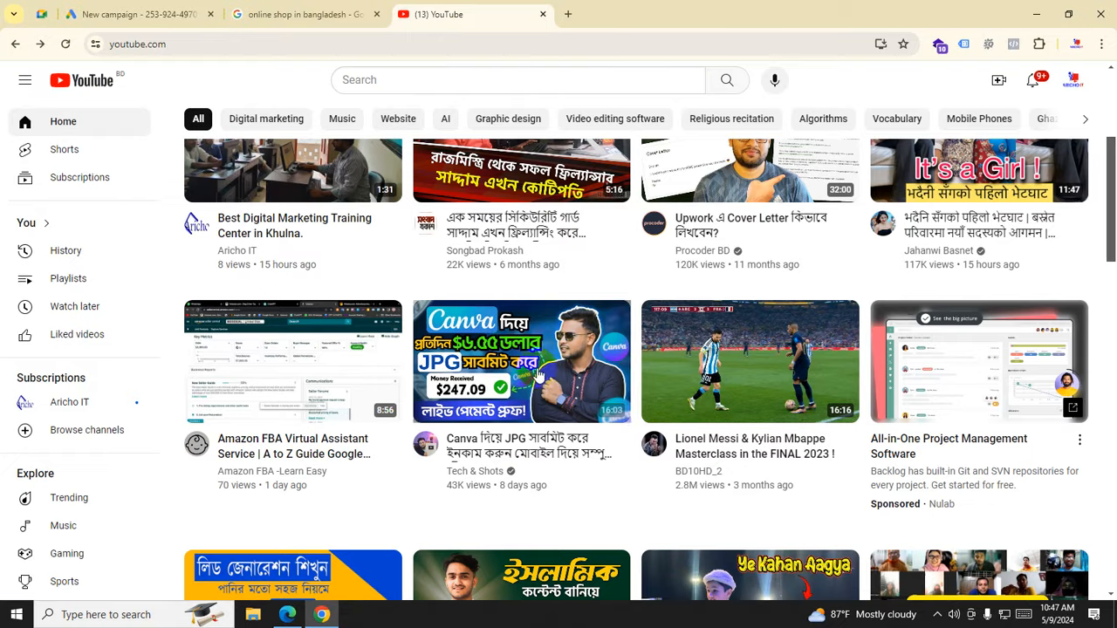
pyautogui.scroll(2, 456, 366)
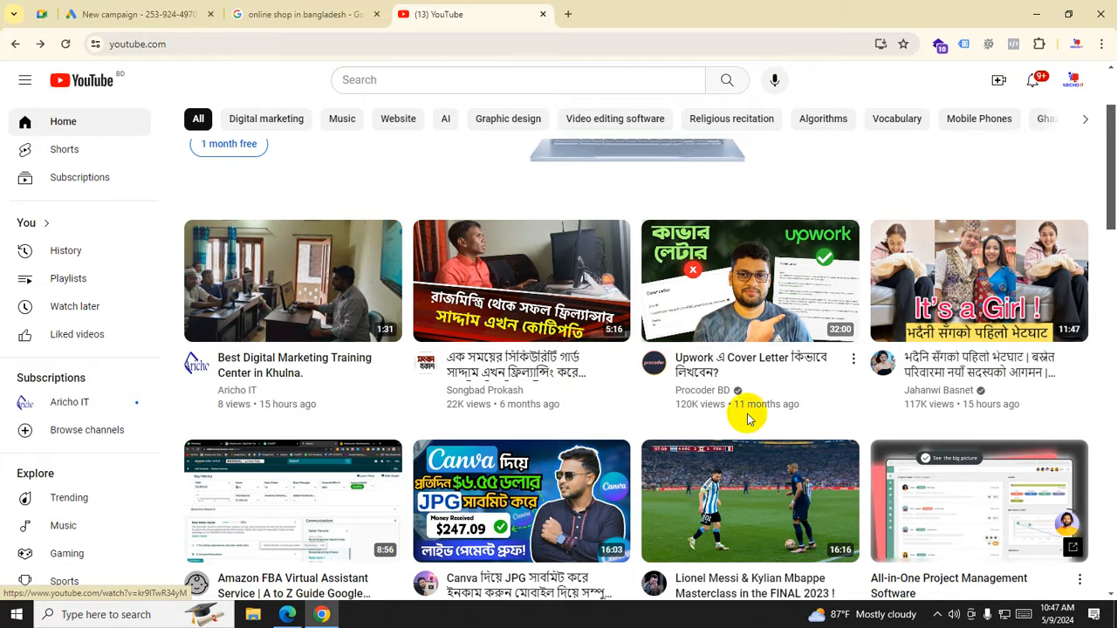
pyautogui.click(989, 326)
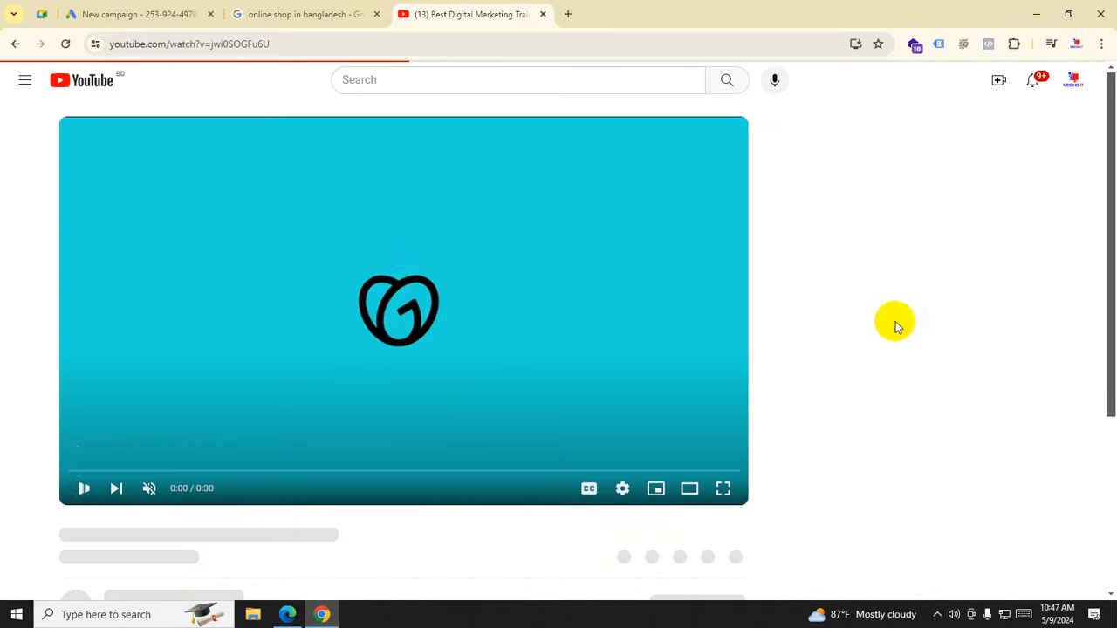
pyautogui.click(84, 489)
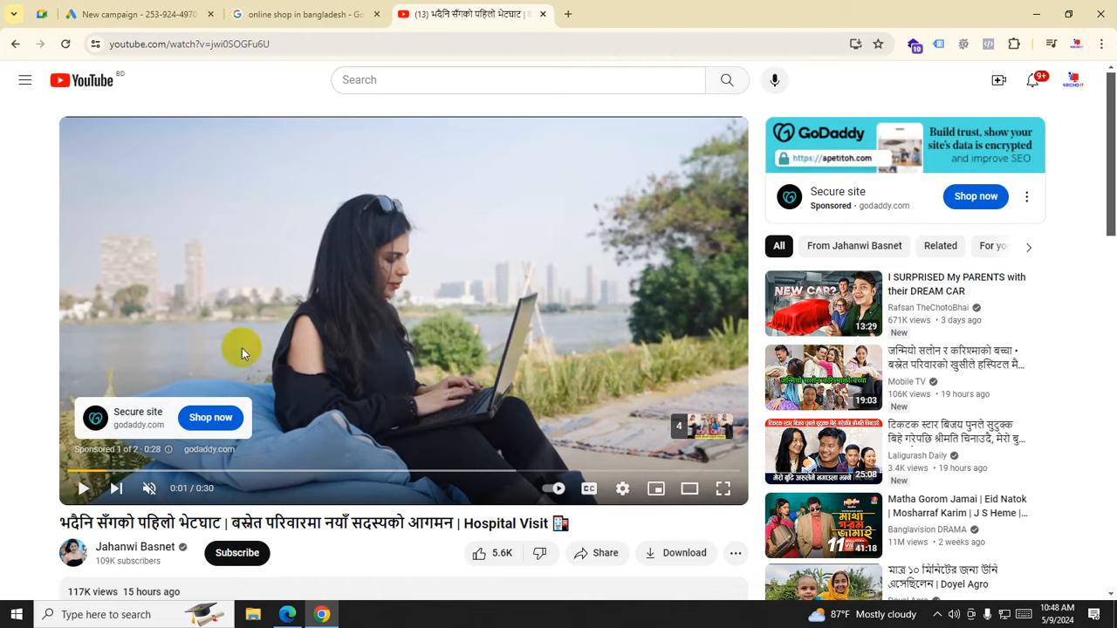
# Step: Return to the New campaign page and select Video as the campaign type
pyautogui.click(141, 14)
pyautogui.click(193, 392)
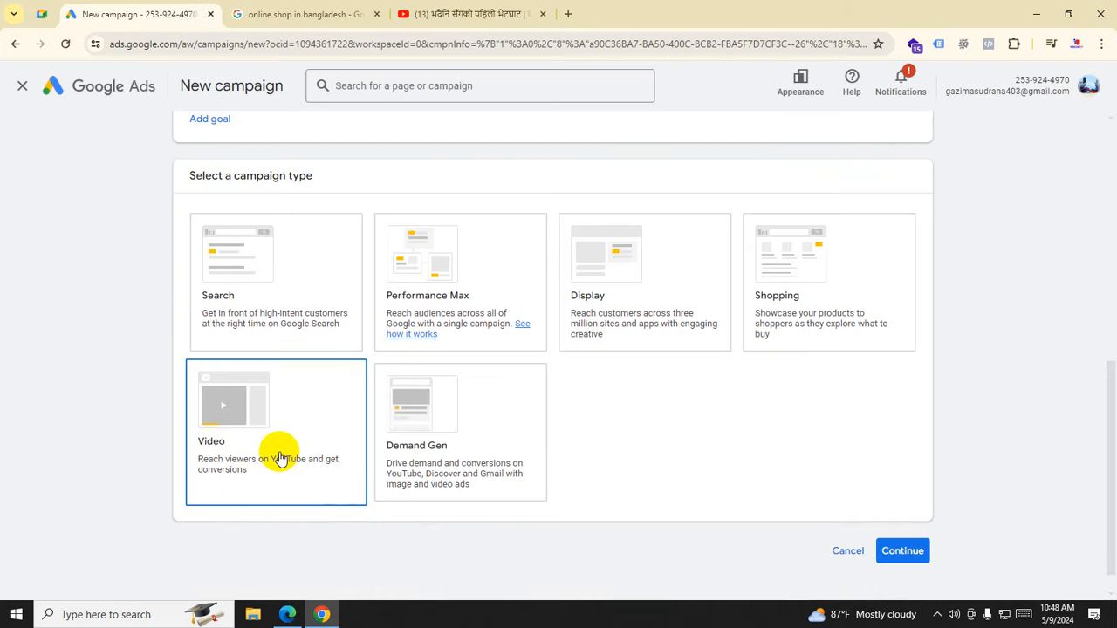
pyautogui.click(279, 460)
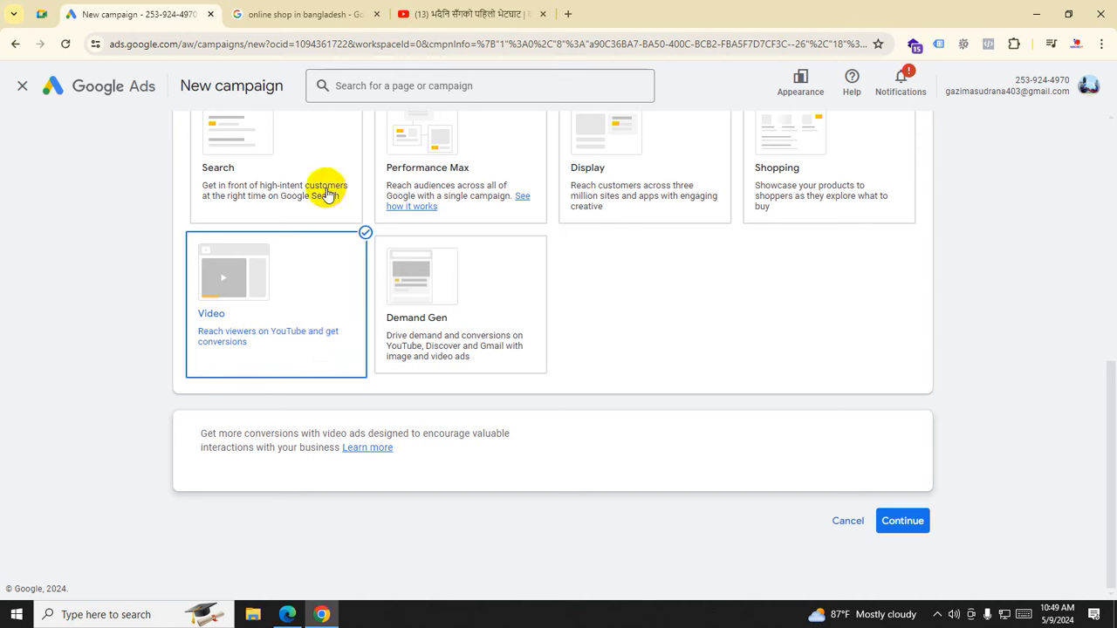
# Step: Look at the paused GoDaddy video ad on YouTube again and return to the campaign types
pyautogui.click(466, 14)
pyautogui.click(465, 416)
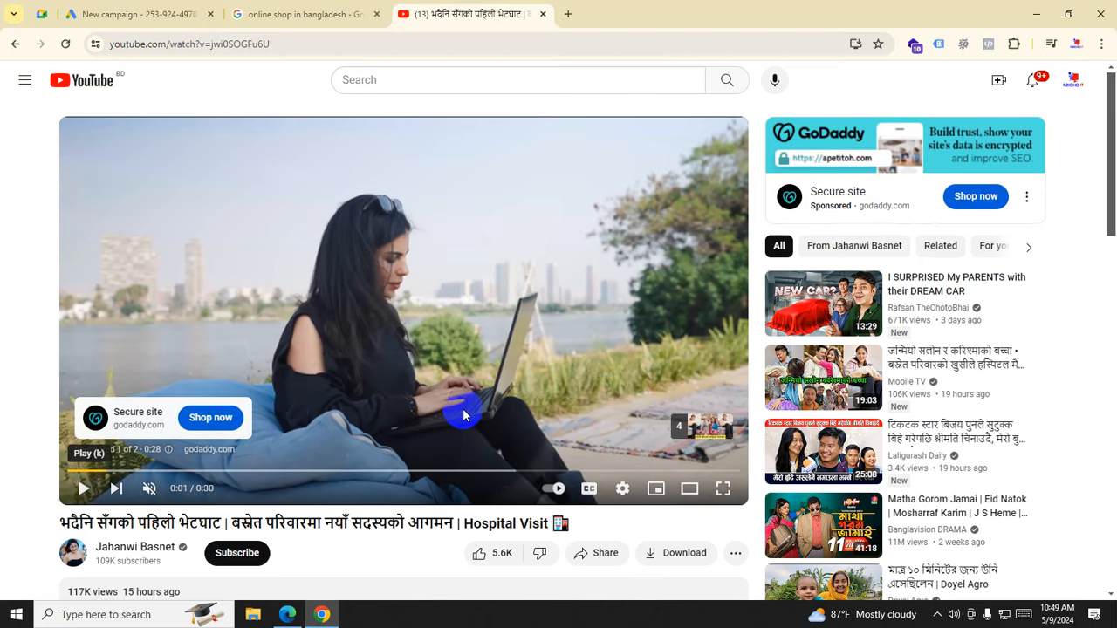
pyautogui.click(174, 14)
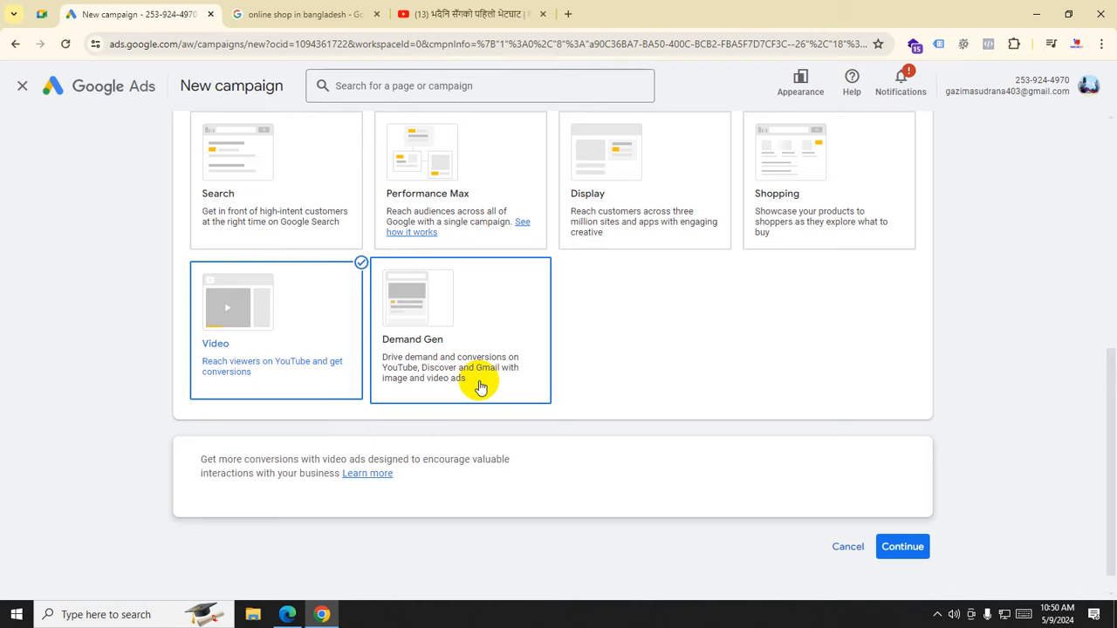
# Step: Select Search as the campaign type
pyautogui.scroll(3, 479, 387)
pyautogui.click(292, 447)
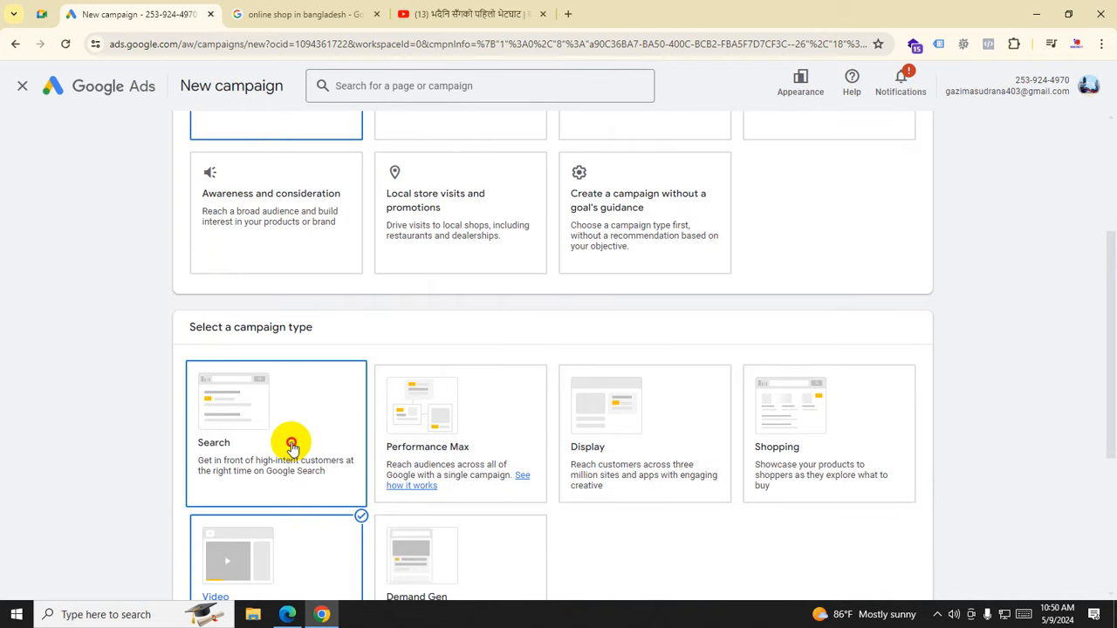
pyautogui.scroll(-3, 297, 443)
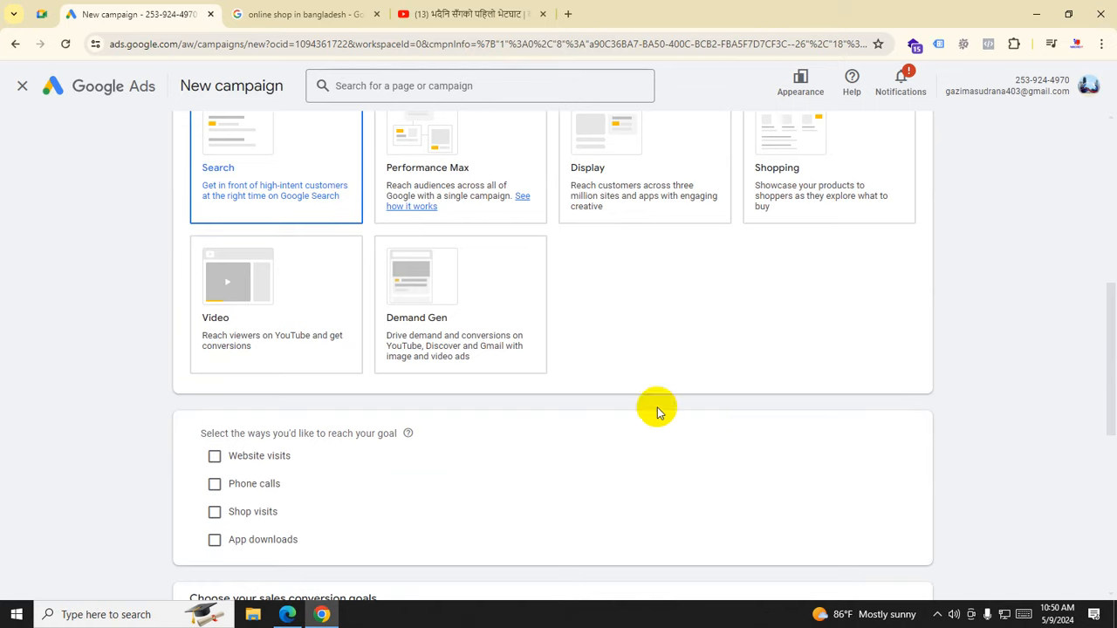
pyautogui.scroll(1, 240, 323)
pyautogui.click(241, 195)
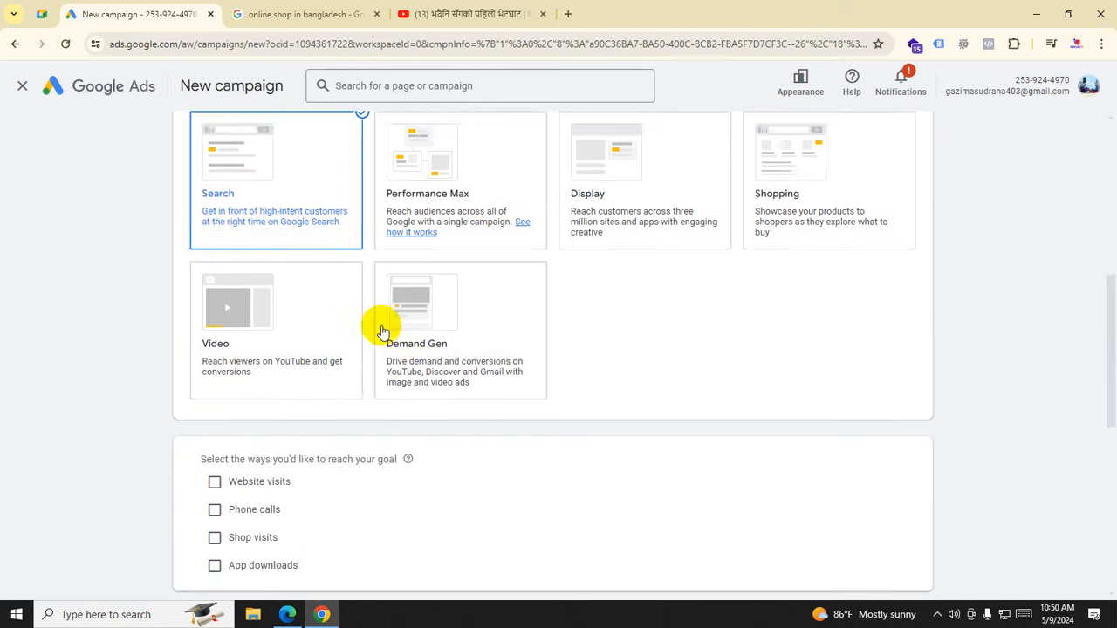
pyautogui.scroll(-2, 382, 331)
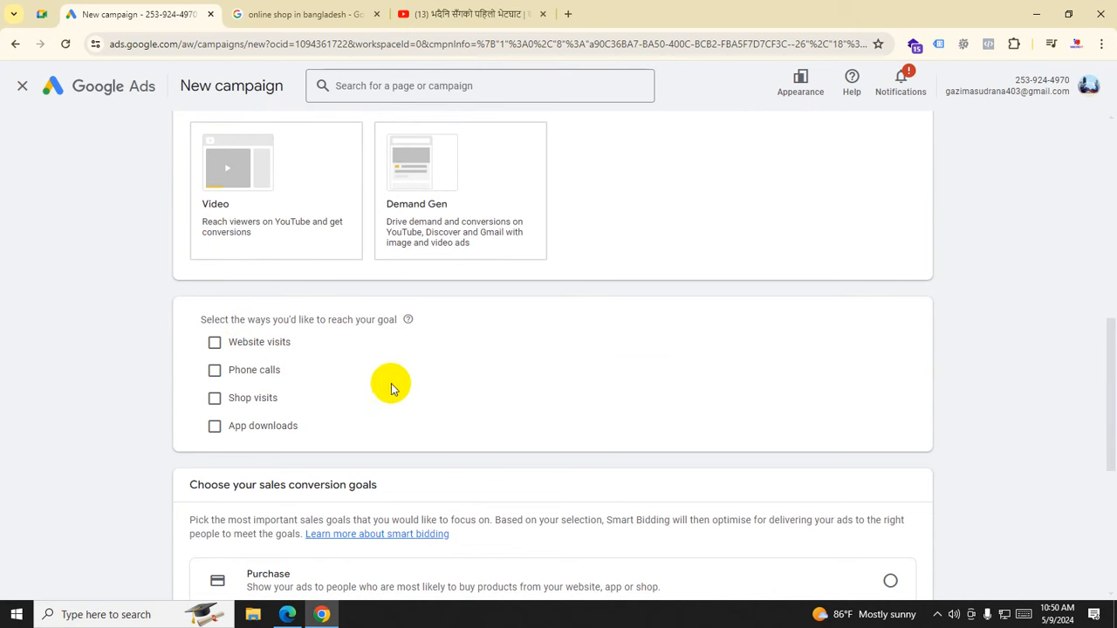
pyautogui.scroll(1, 484, 381)
pyautogui.scroll(1, 484, 381)
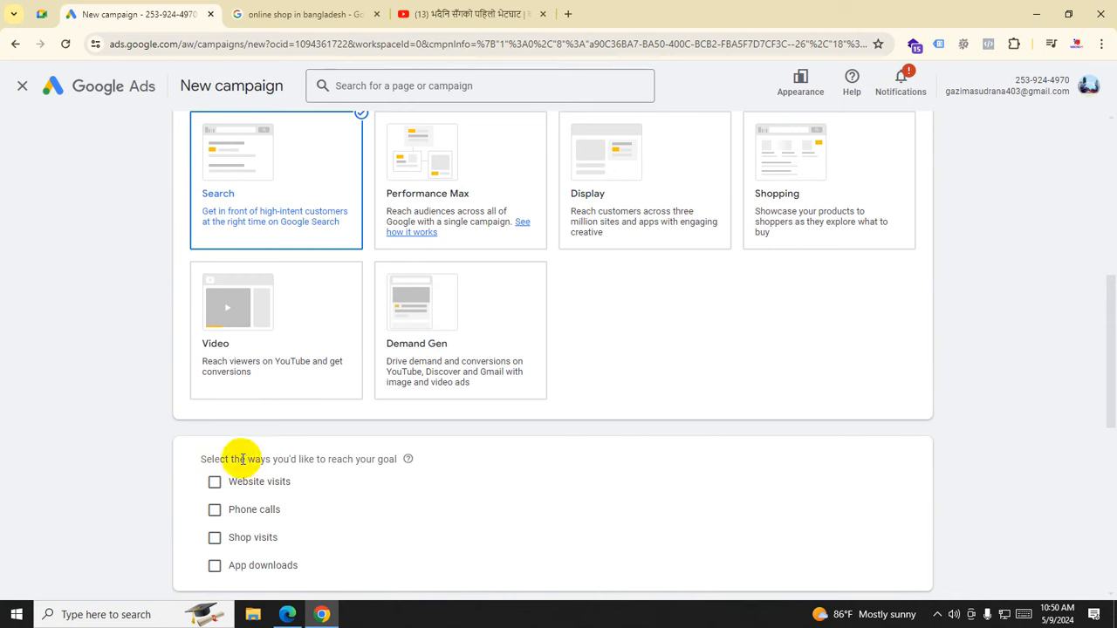
pyautogui.scroll(-1, 211, 490)
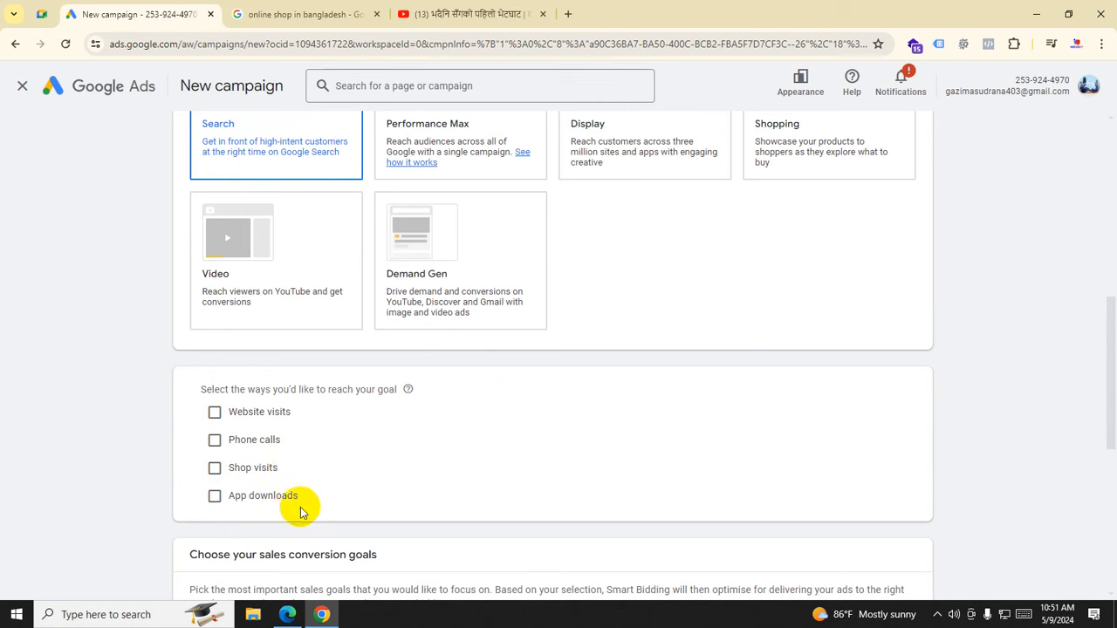
pyautogui.click(214, 412)
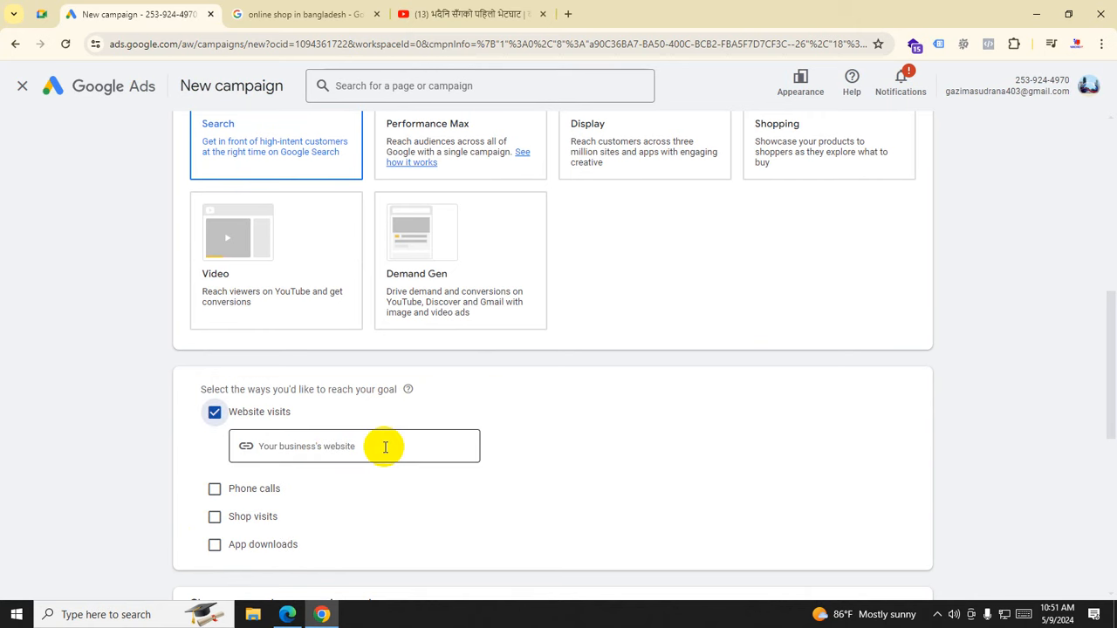
pyautogui.click(297, 14)
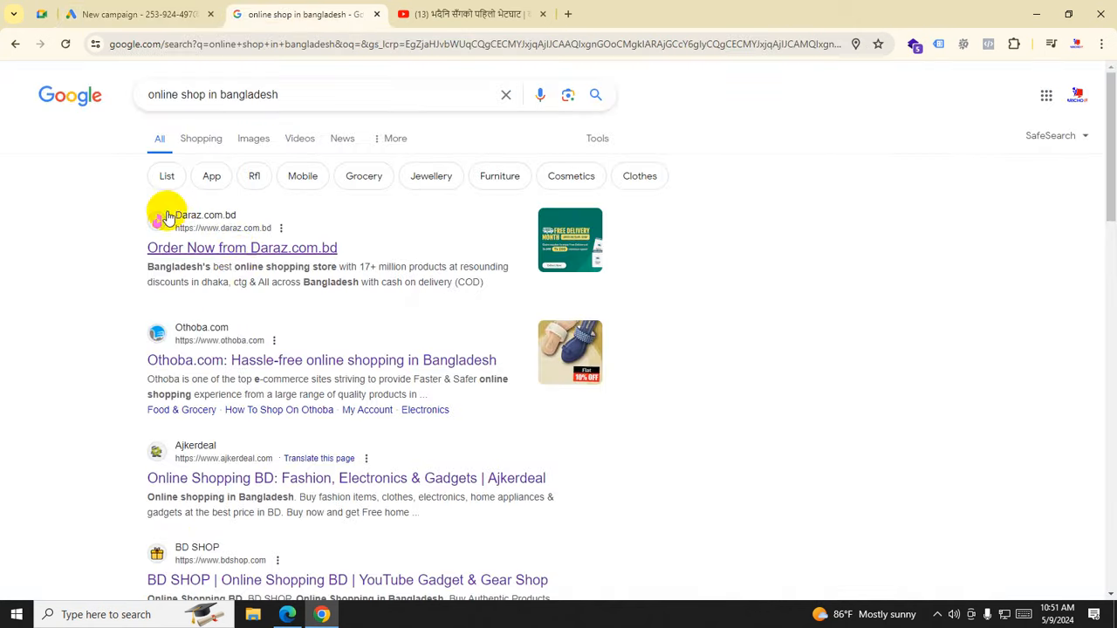
pyautogui.rightClick(235, 249)
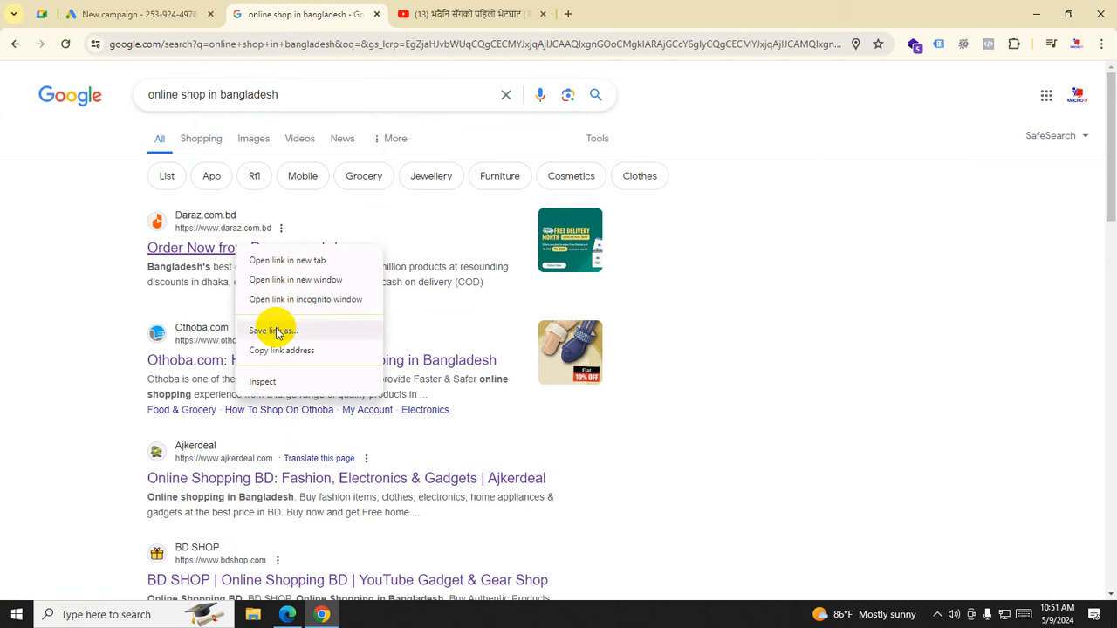
pyautogui.click(307, 350)
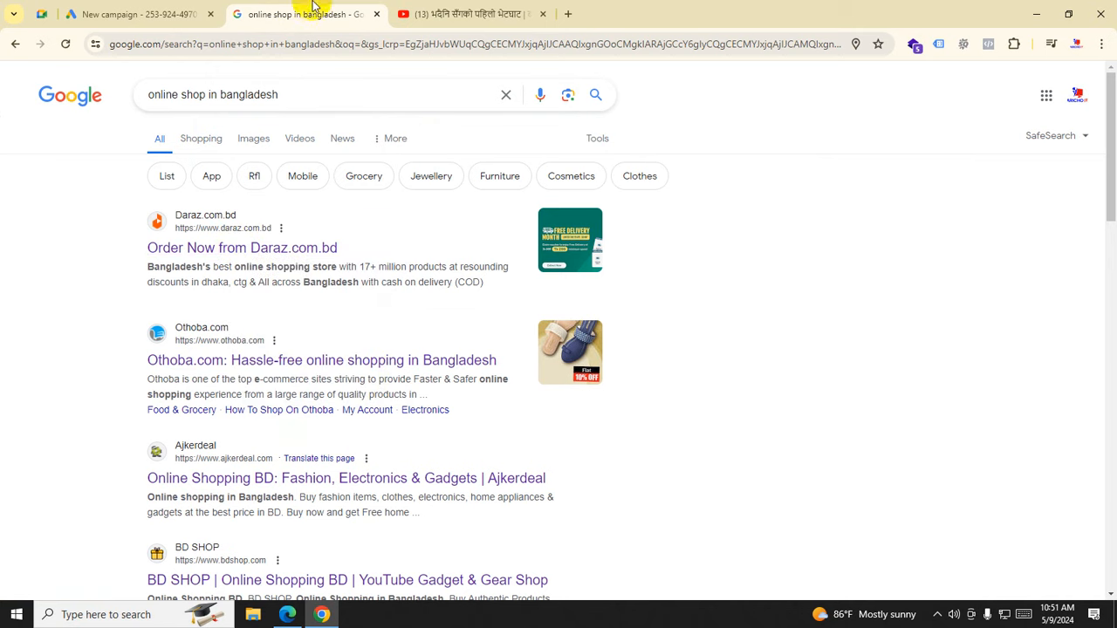
pyautogui.click(144, 14)
pyautogui.rightClick(345, 449)
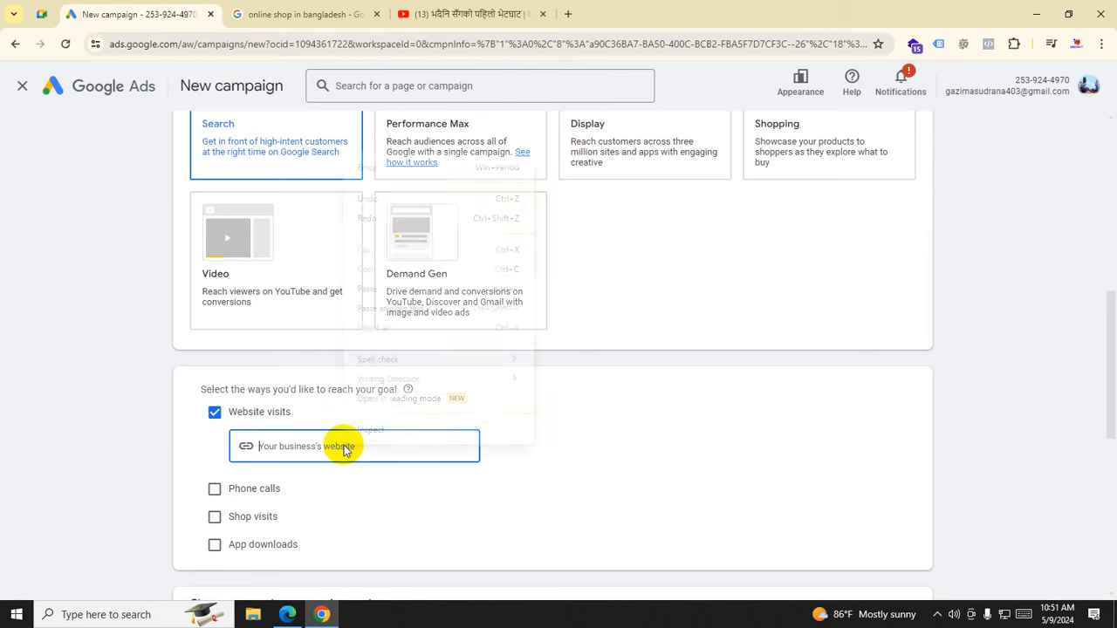
pyautogui.click(387, 289)
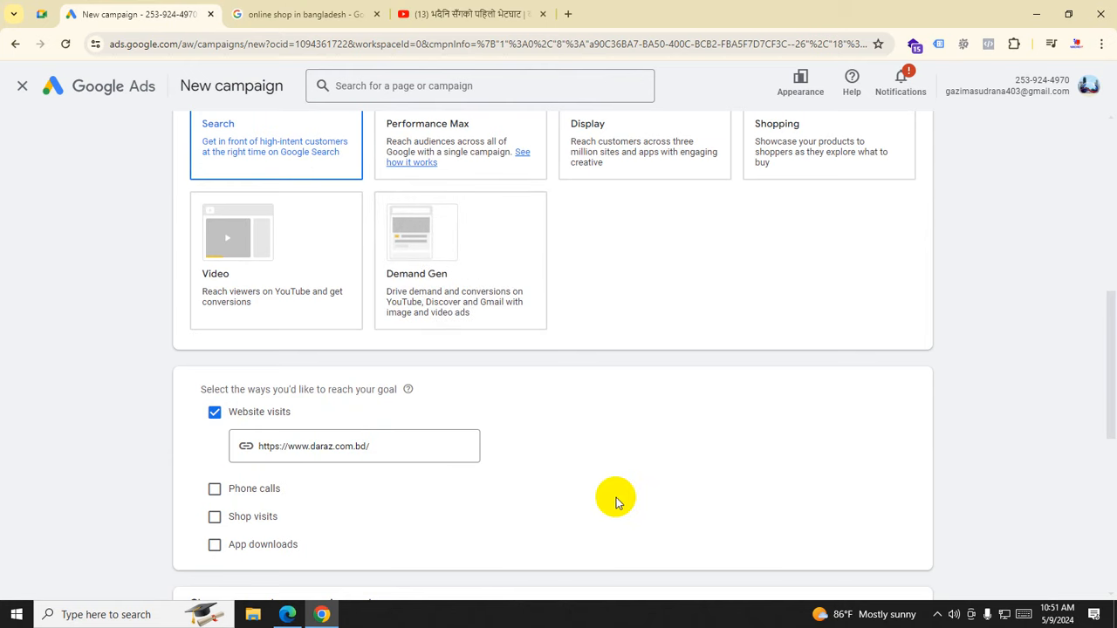
# Step: Expand the sales conversion goals, choose Purchase, and continue to the bidding settings by starting a new campaign
pyautogui.scroll(-4, 613, 493)
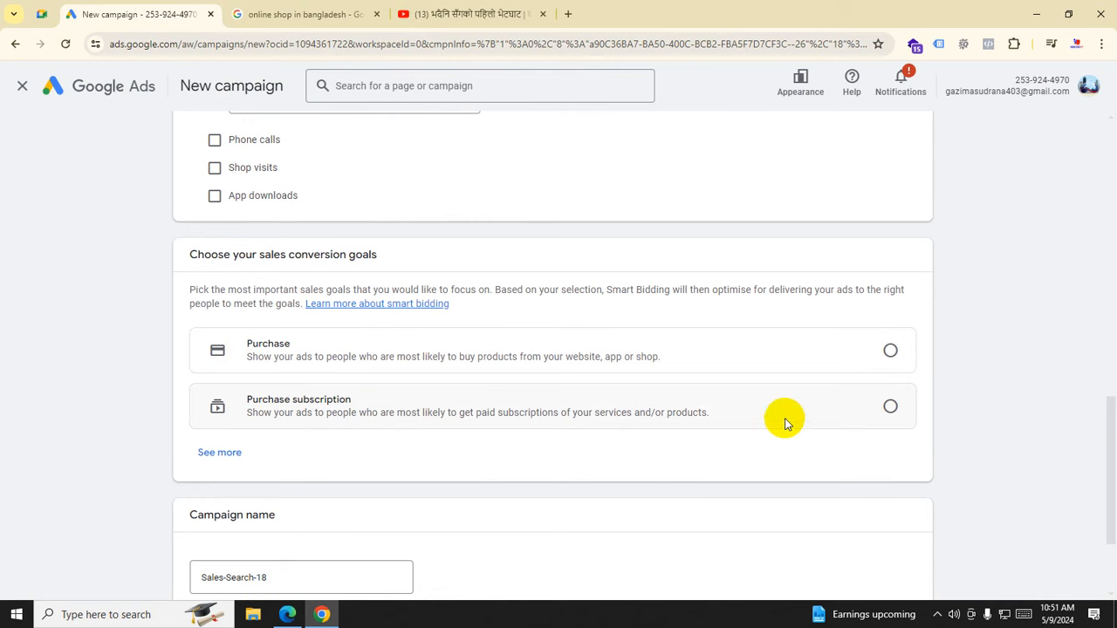
pyautogui.click(217, 452)
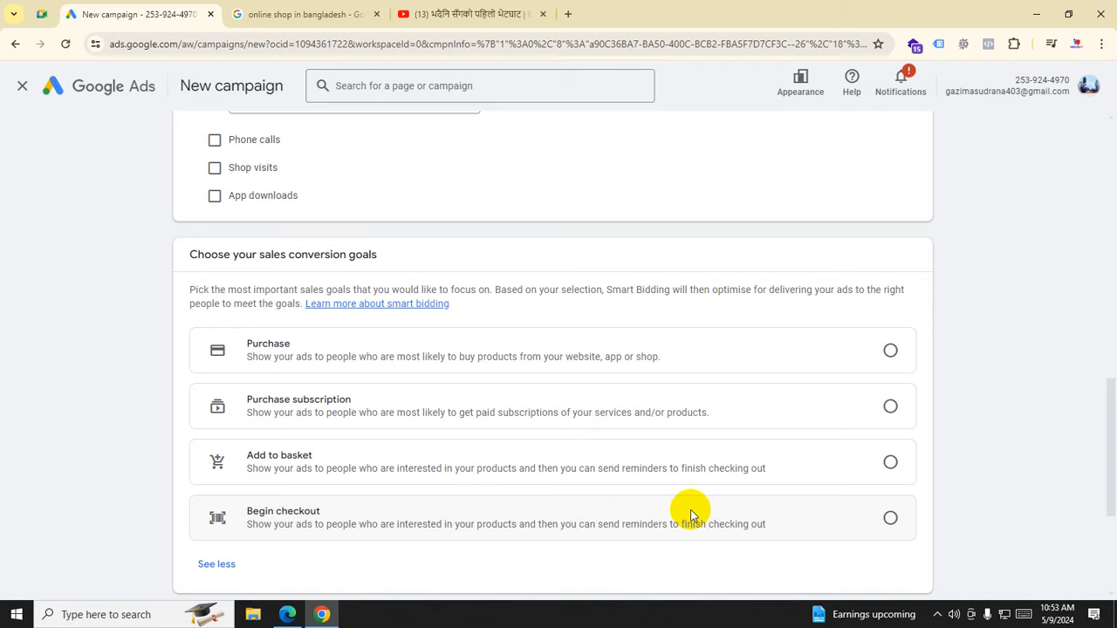
pyautogui.click(892, 351)
pyautogui.scroll(-3, 756, 445)
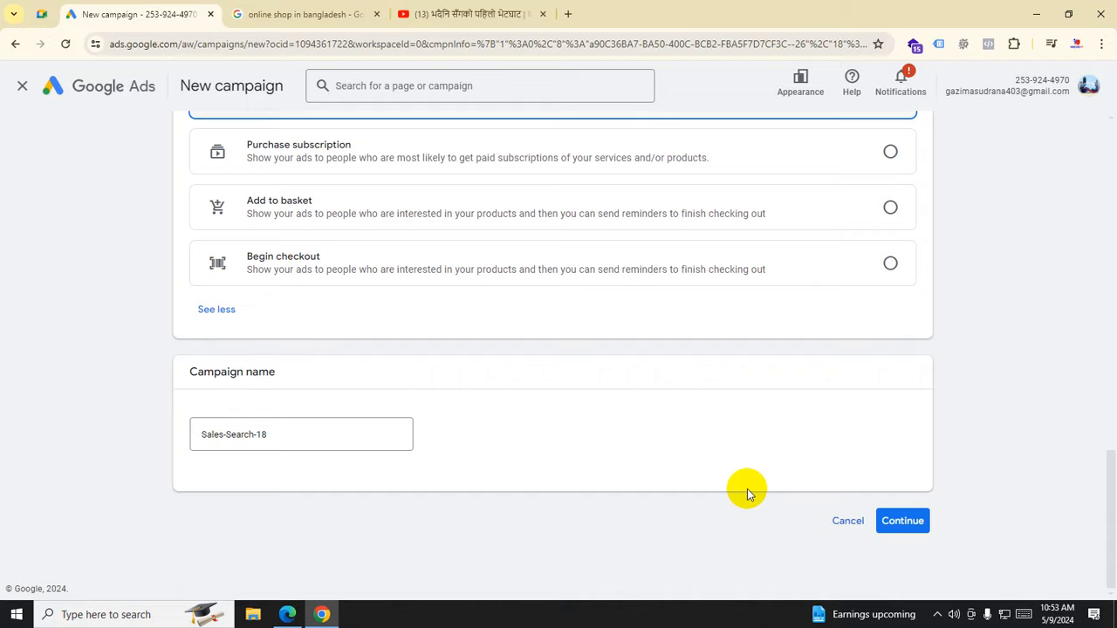
pyautogui.click(909, 522)
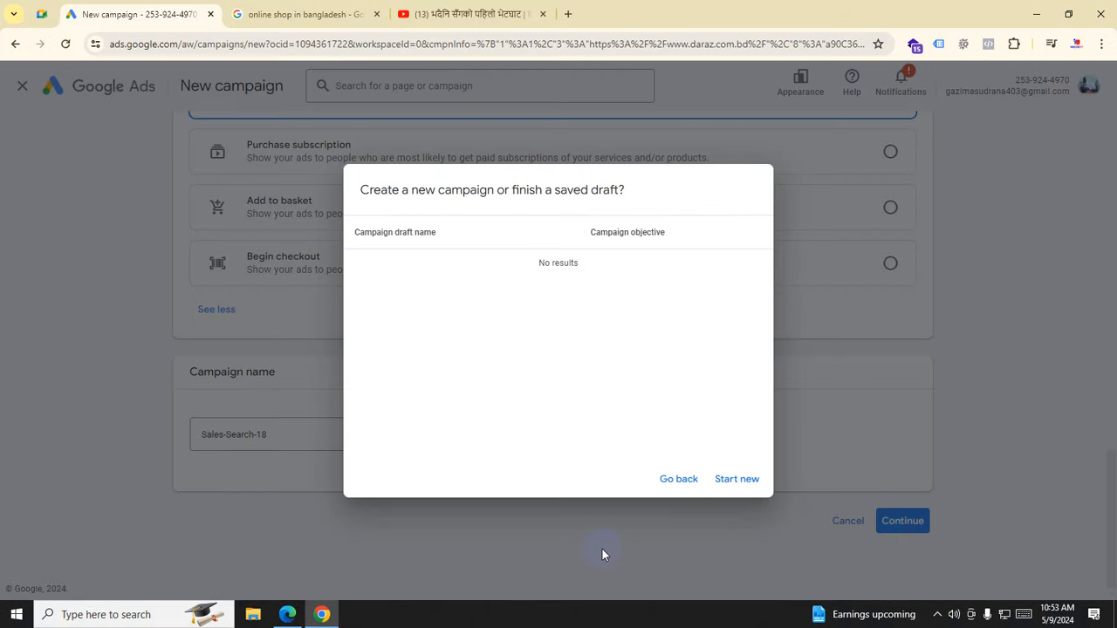
pyautogui.click(738, 480)
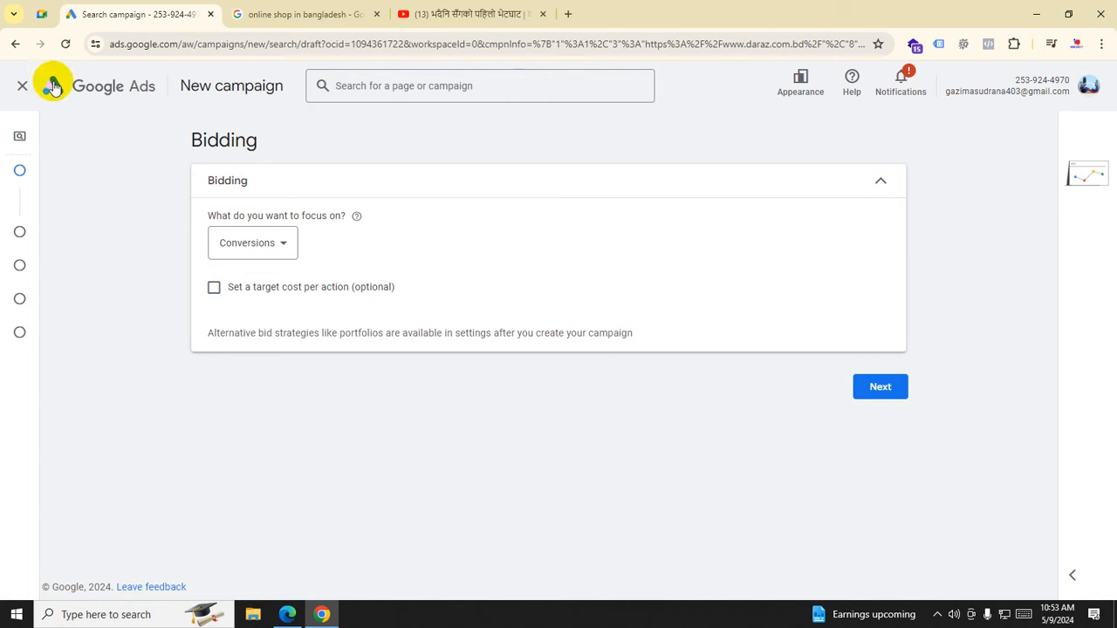
# Step: Review the bidding focus options, including a look at the Daraz result on Google, and choose Conversions
pyautogui.click(279, 249)
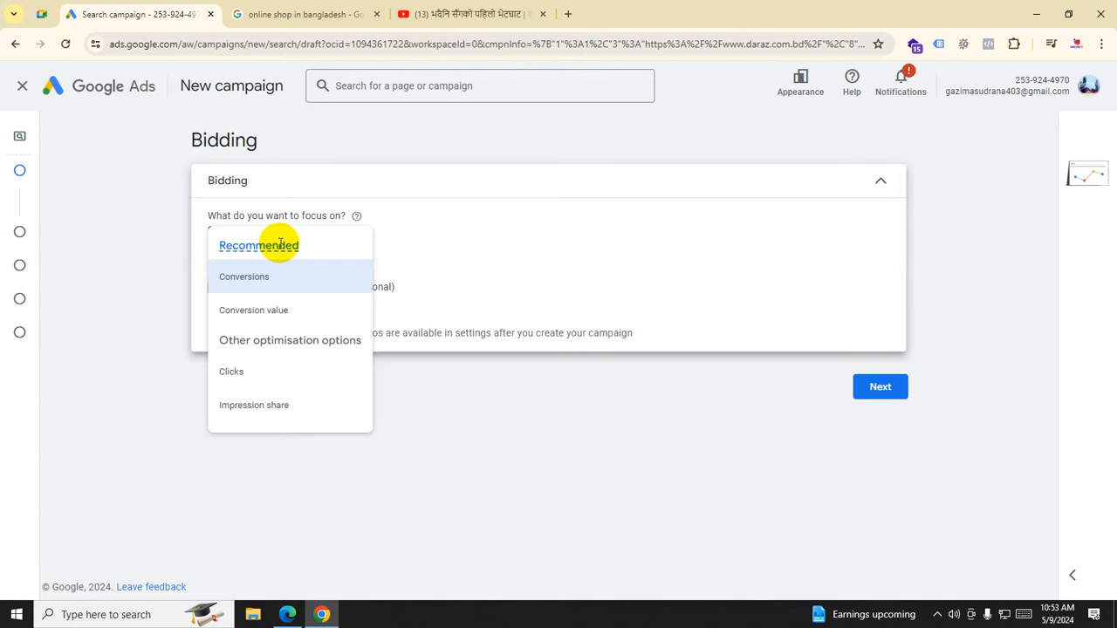
pyautogui.moveTo(281, 244)
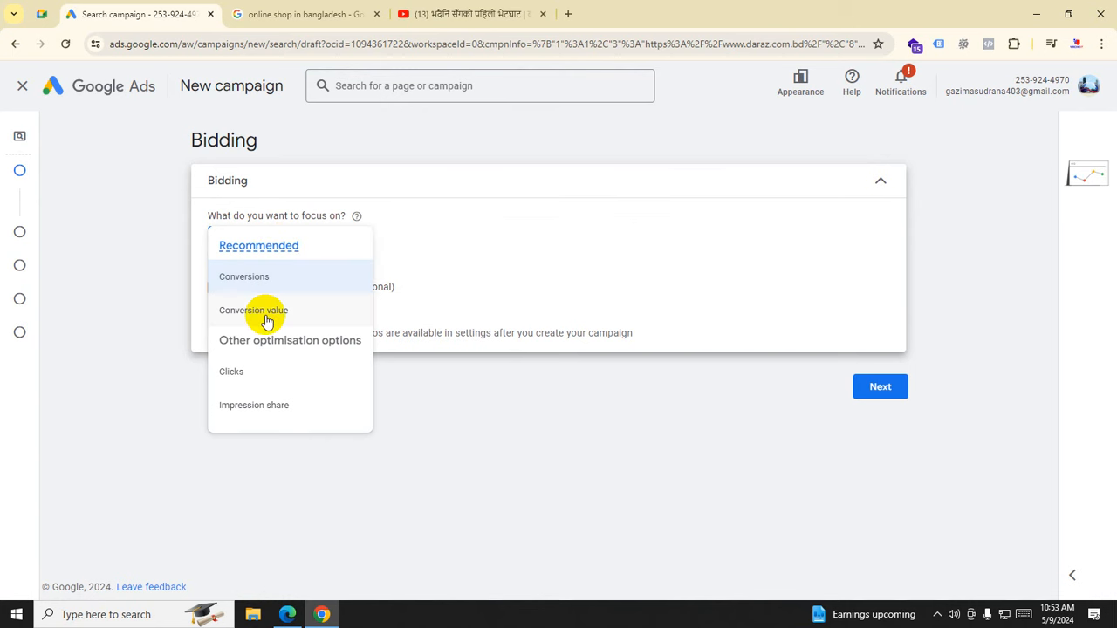
pyautogui.moveTo(267, 320)
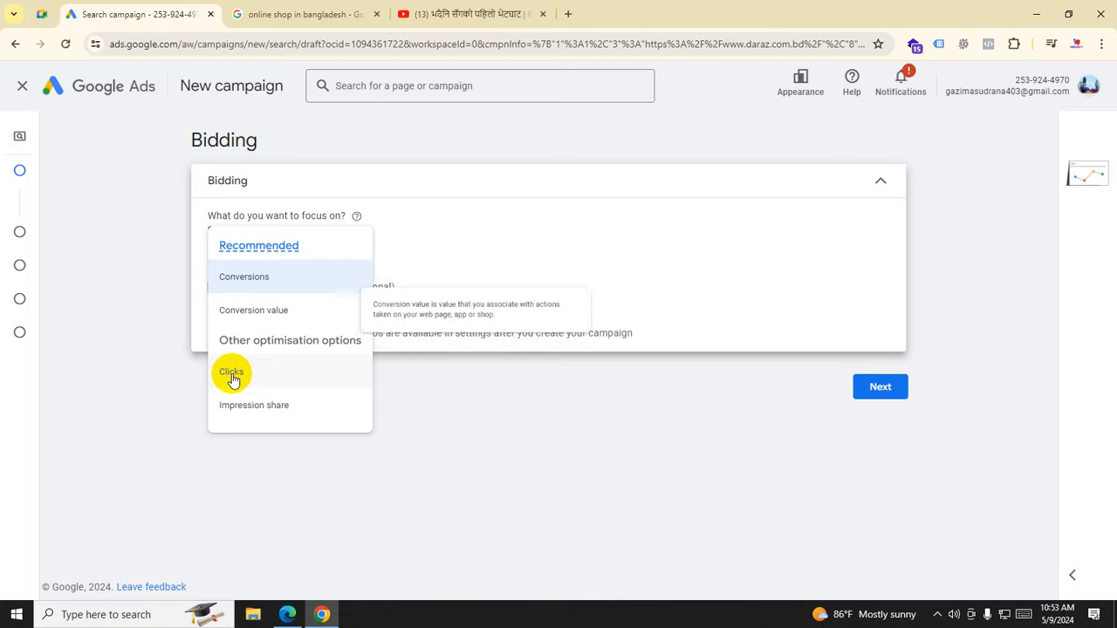
pyautogui.click(288, 14)
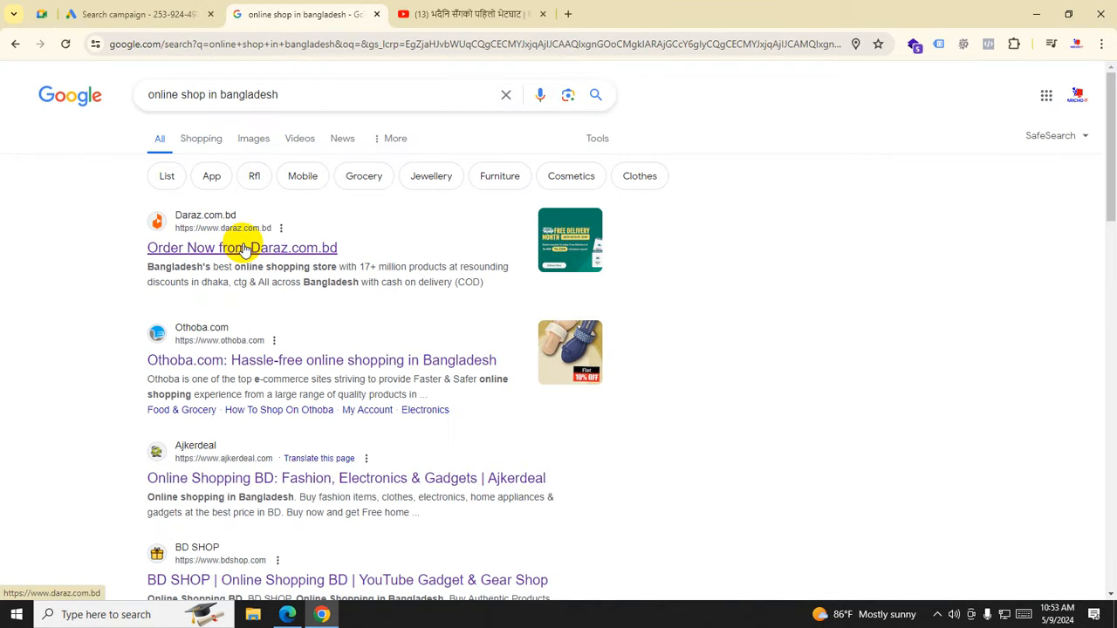
pyautogui.click(154, 14)
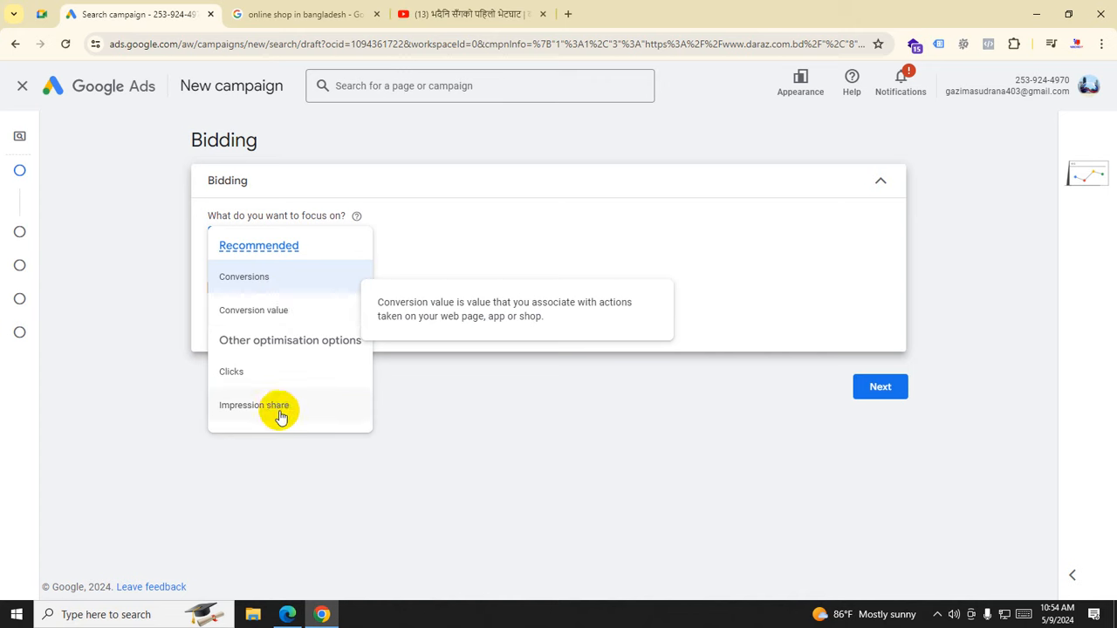
pyautogui.moveTo(307, 411)
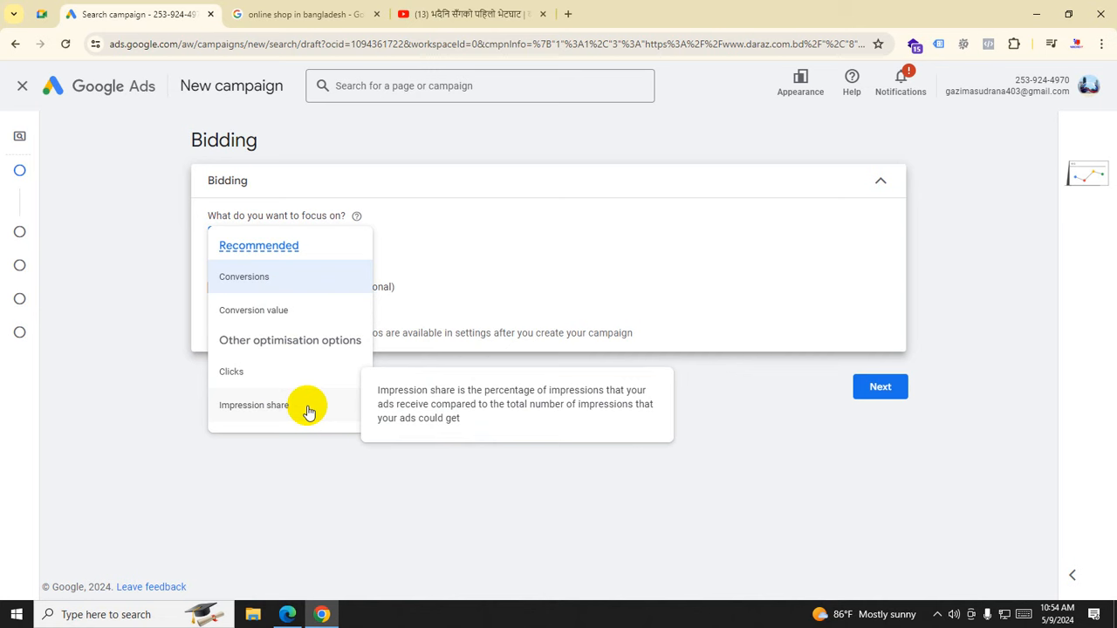
pyautogui.click(287, 276)
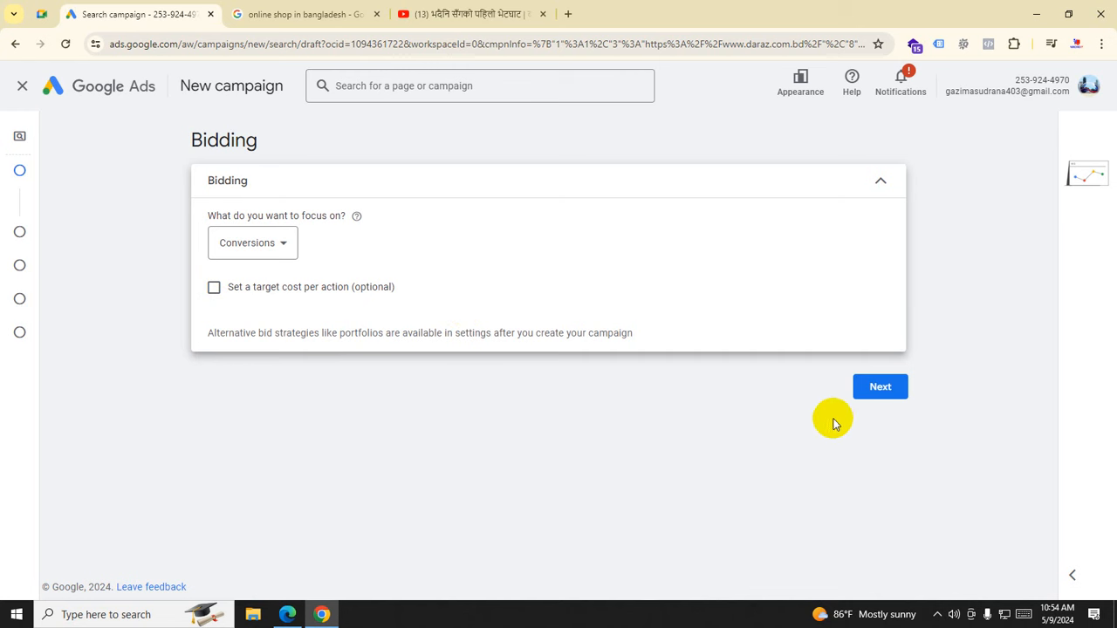
# Step: Continue to the campaign settings, dismiss the draft notice, and compare the network options with the Google results and the YouTube home page
pyautogui.click(882, 392)
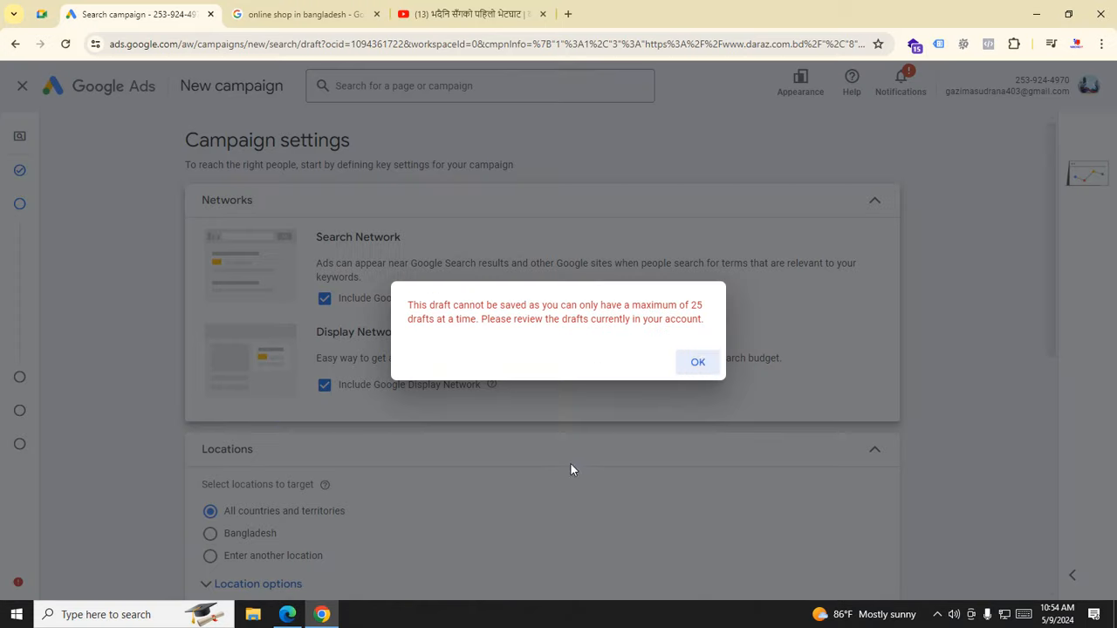
pyautogui.click(702, 361)
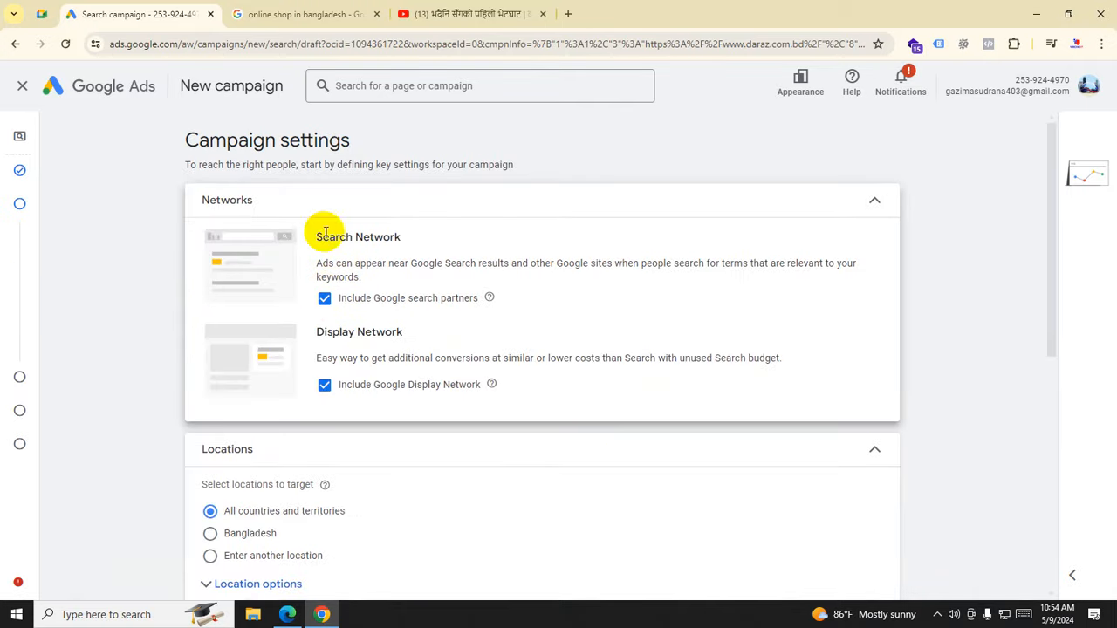
pyautogui.click(308, 12)
pyautogui.click(145, 19)
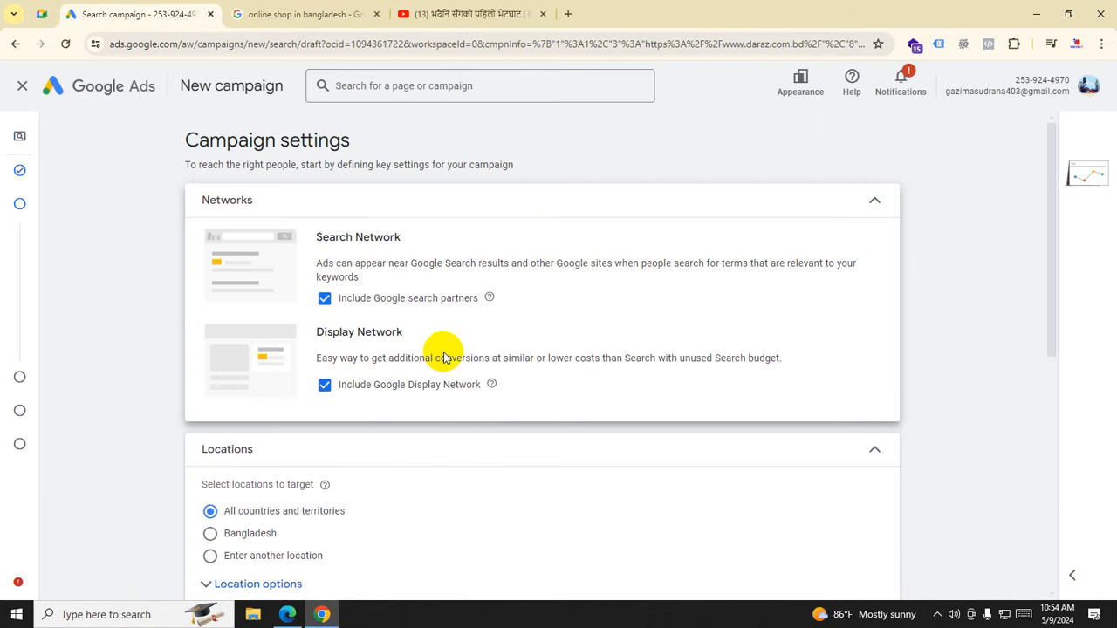
pyautogui.click(462, 14)
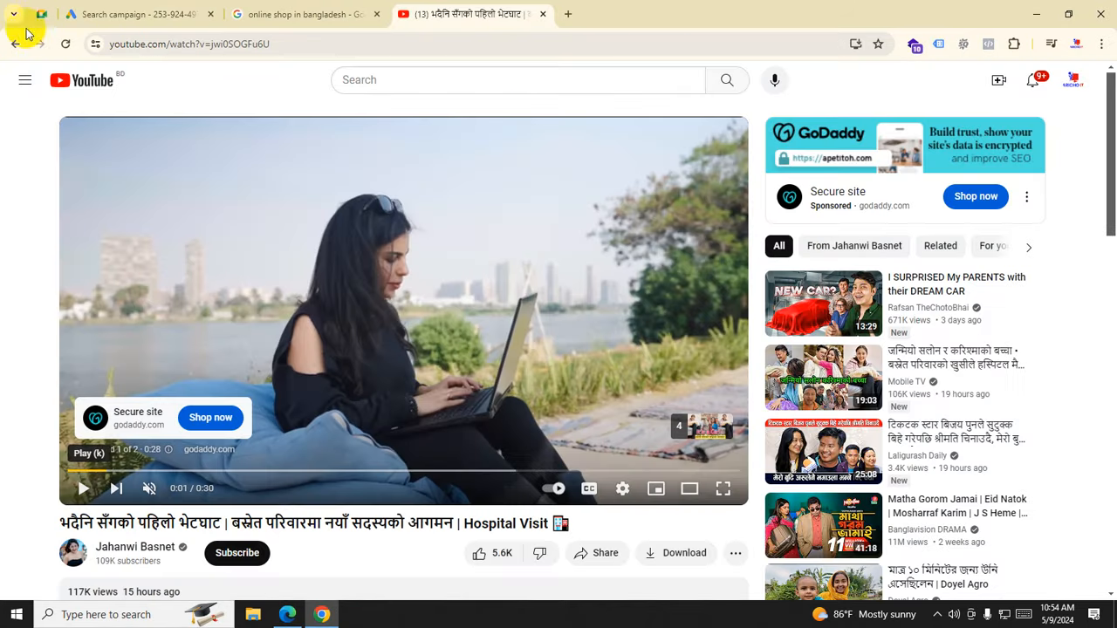
pyautogui.click(83, 80)
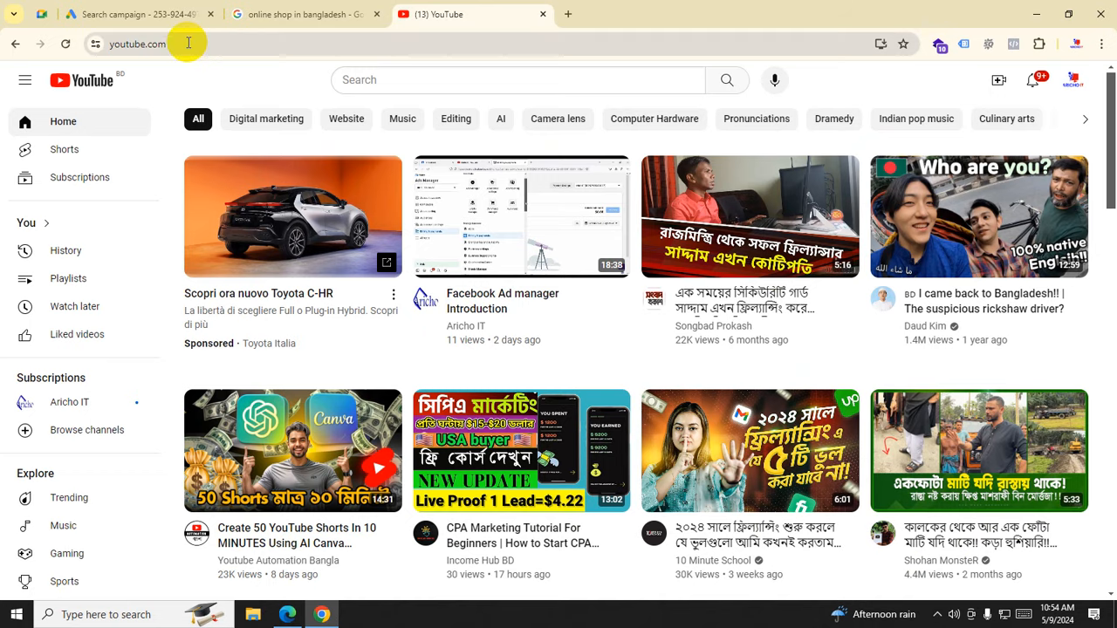
pyautogui.click(174, 19)
# Step: Choose to enter another location for the campaign's targeting and open the advanced location search
pyautogui.scroll(-2, 362, 434)
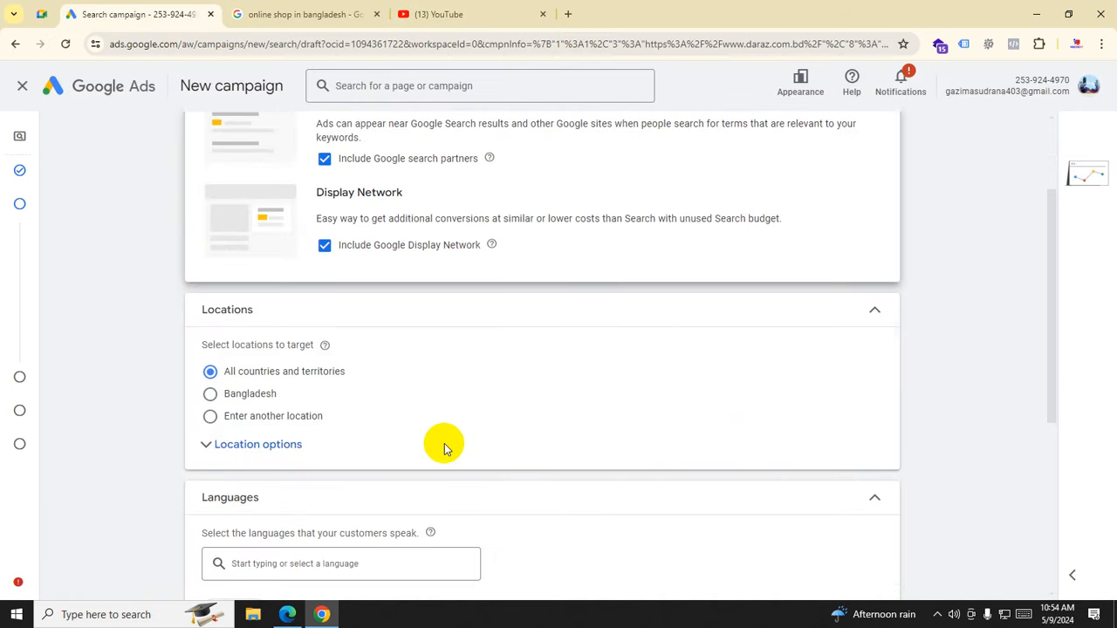
pyautogui.scroll(-1, 442, 349)
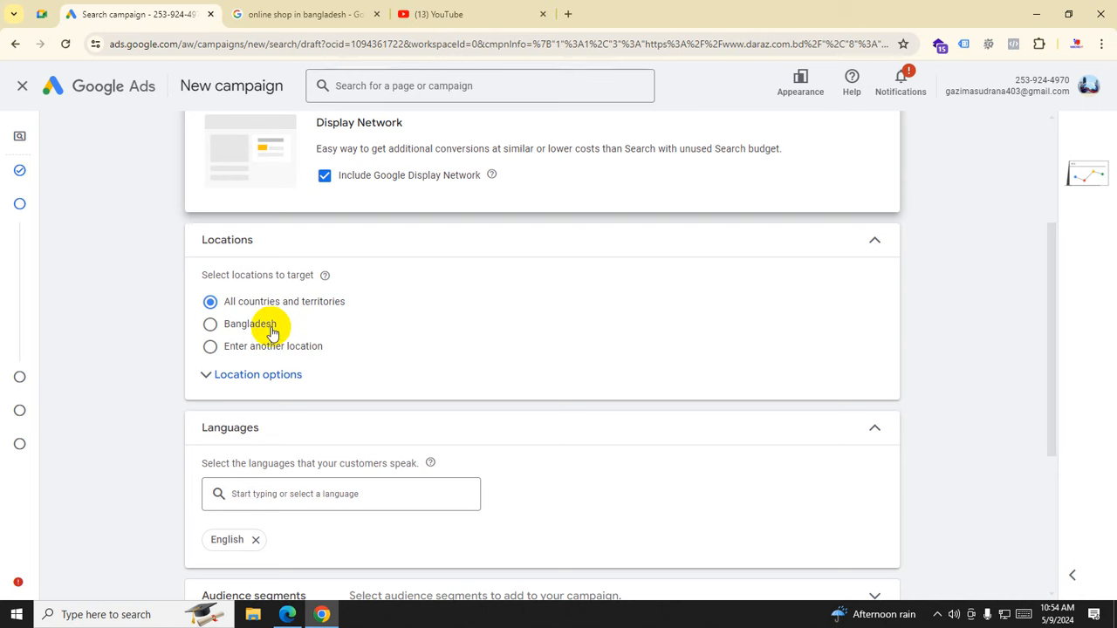
pyautogui.click(209, 348)
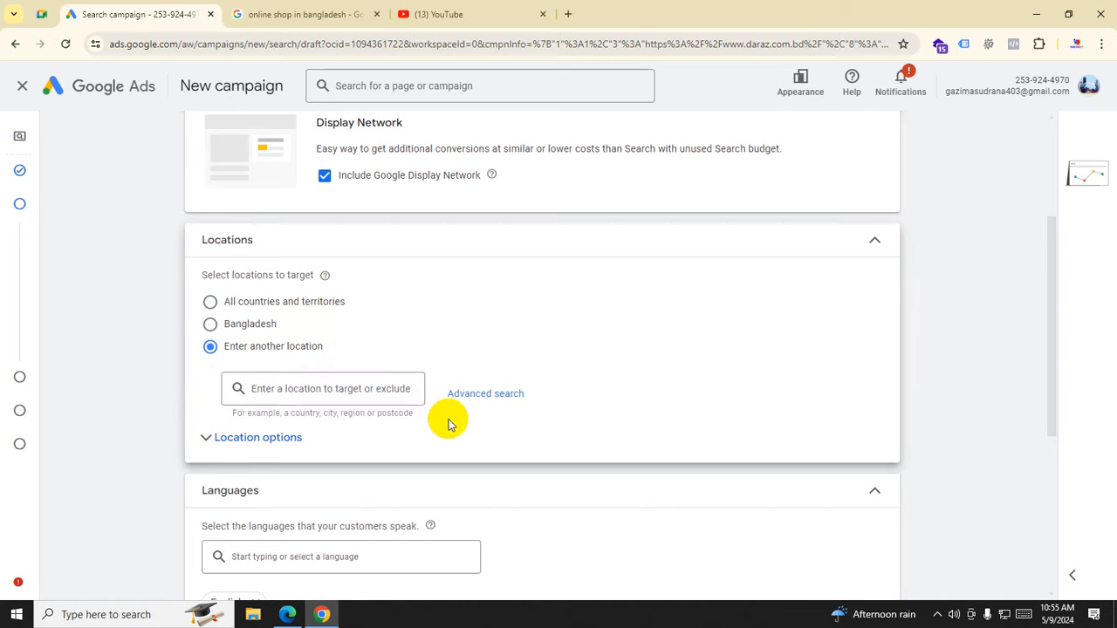
pyautogui.click(335, 390)
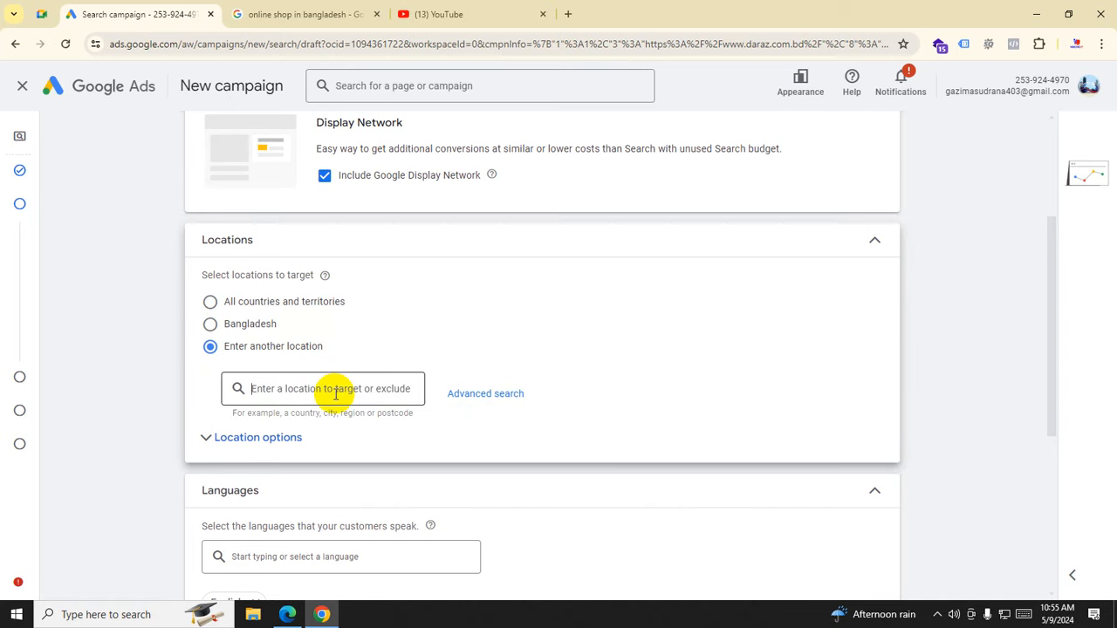
pyautogui.click(487, 393)
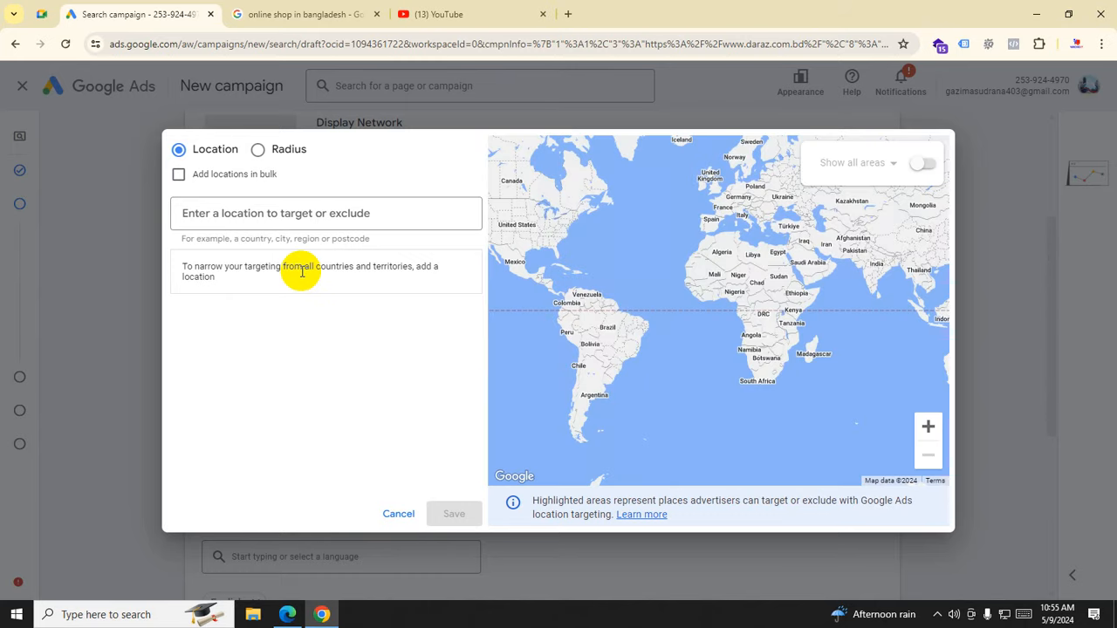
# Step: Switch to radius targeting and target 20 mi around Khulna City, Khulna
pyautogui.click(290, 216)
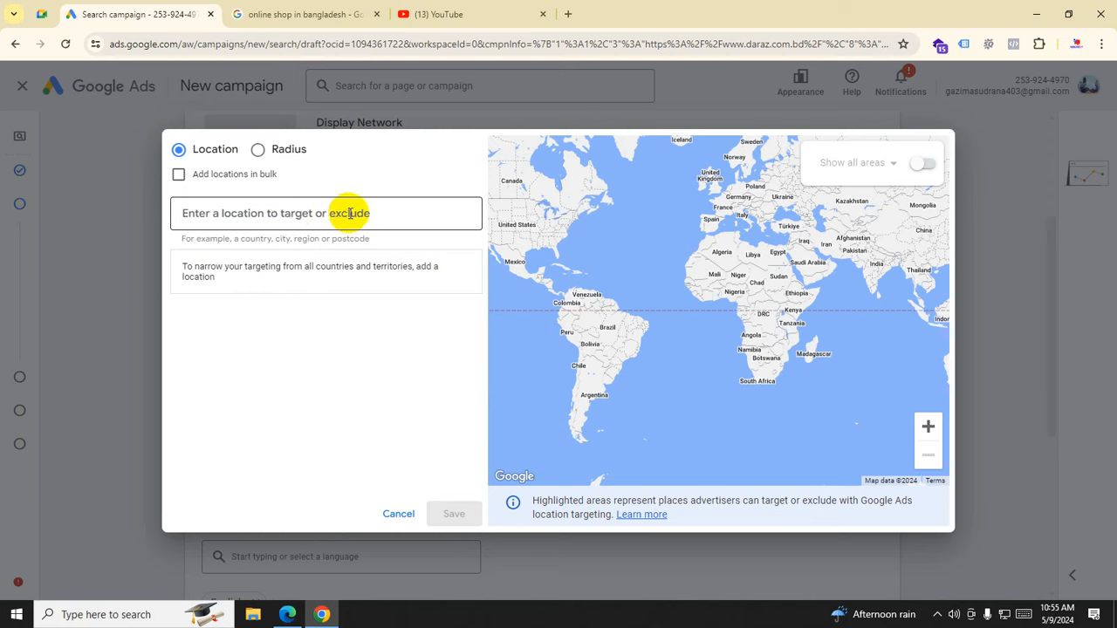
pyautogui.click(258, 149)
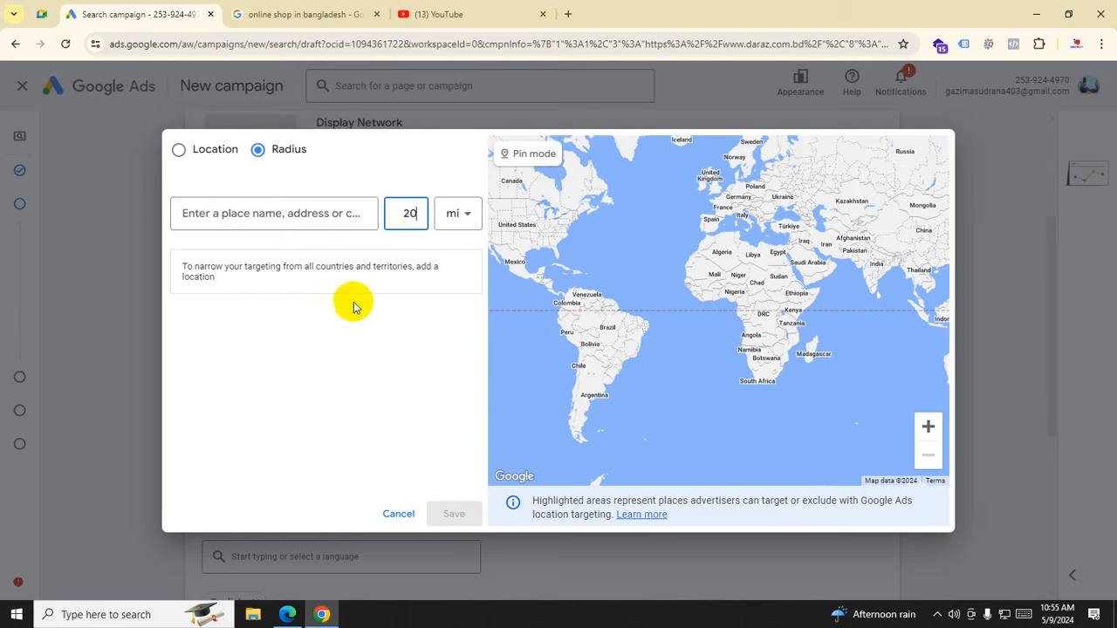
pyautogui.click(463, 215)
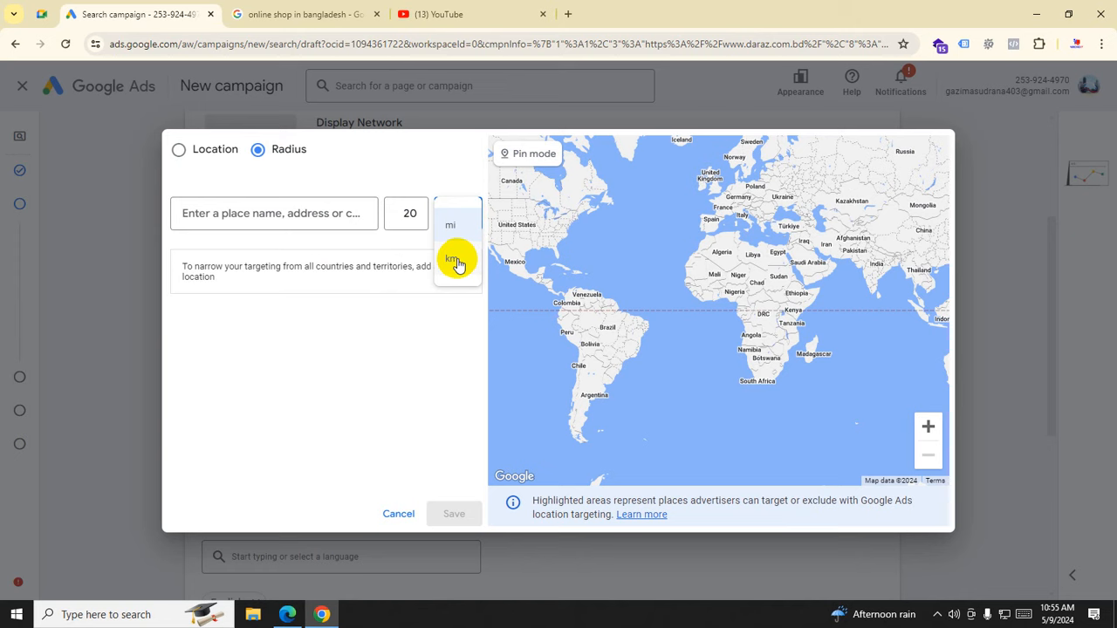
pyautogui.click(275, 211)
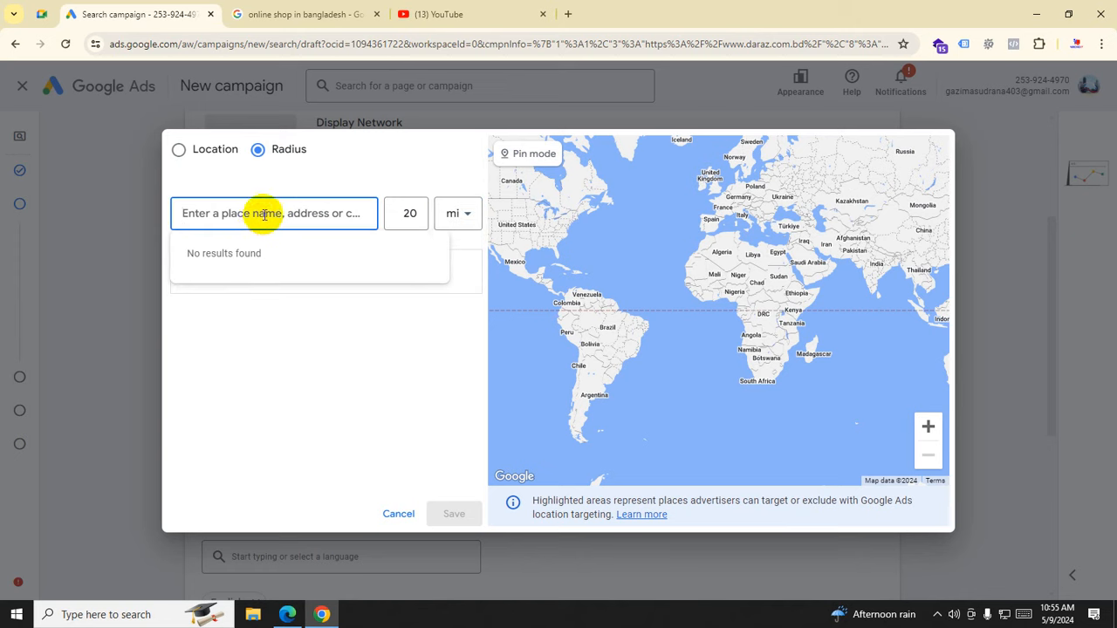
pyautogui.write('khul')
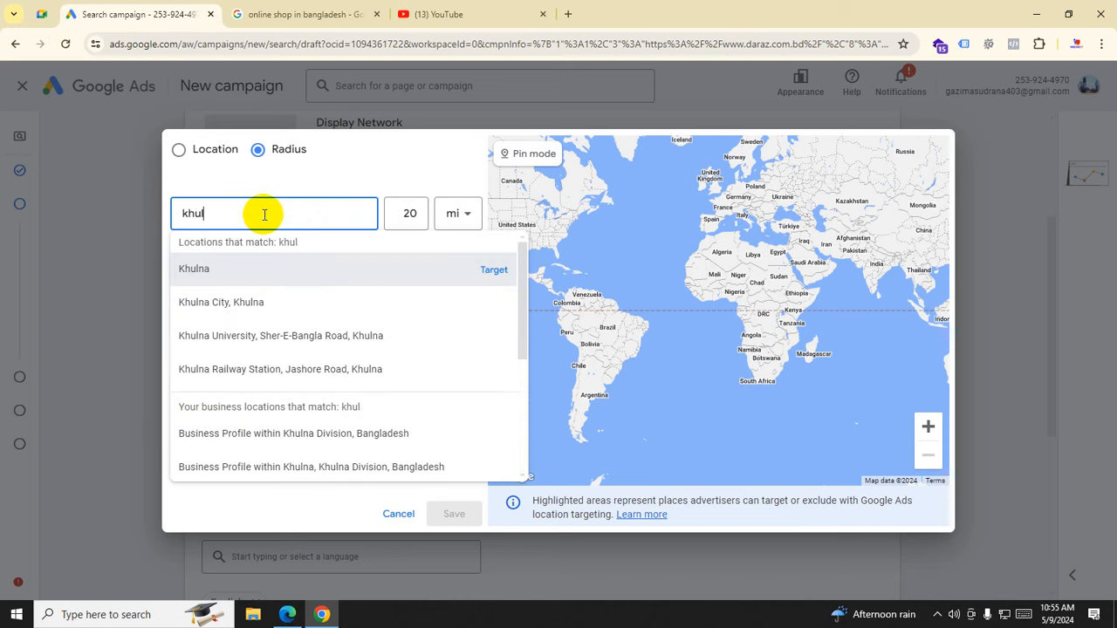
pyautogui.write('naq')
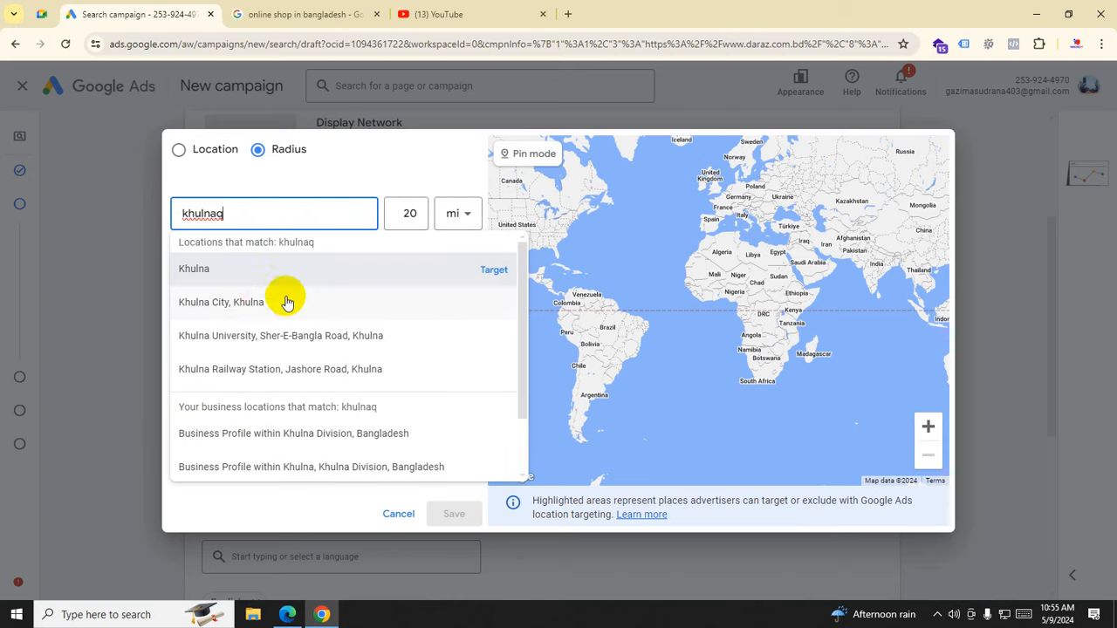
pyautogui.click(262, 307)
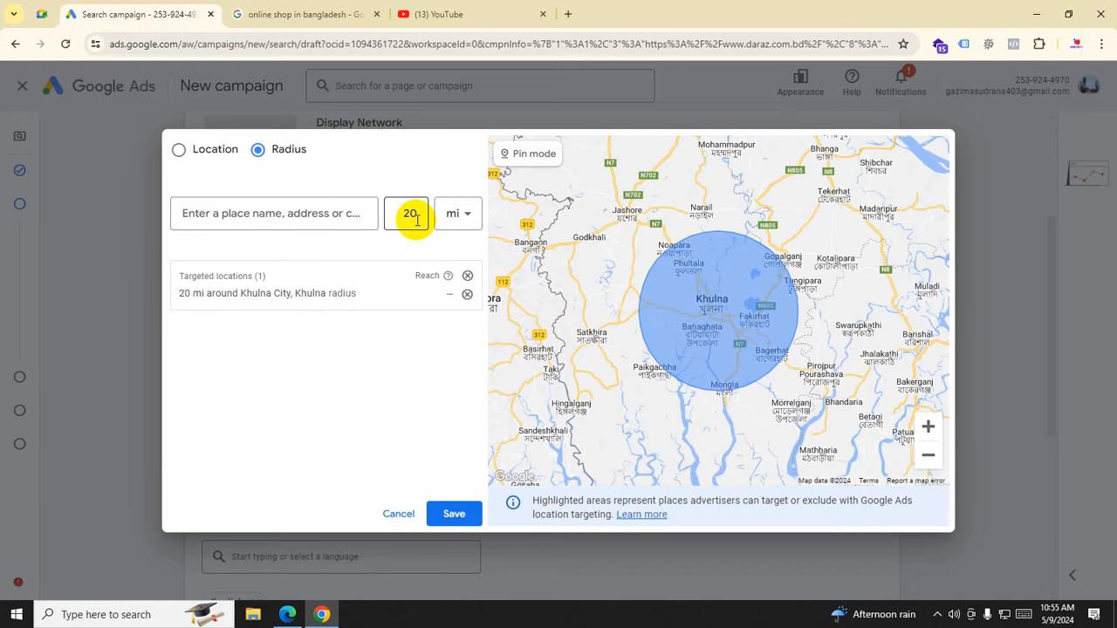
# Step: Try a radius of 200 km for a new radius target
pyautogui.click(468, 216)
pyautogui.click(451, 258)
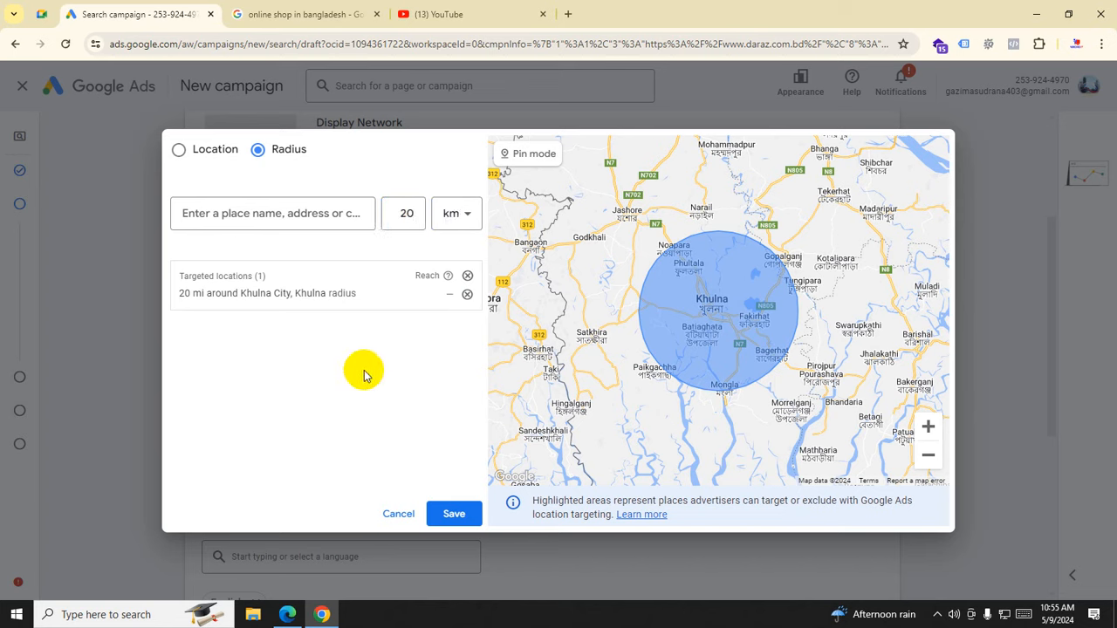
pyautogui.click(407, 215)
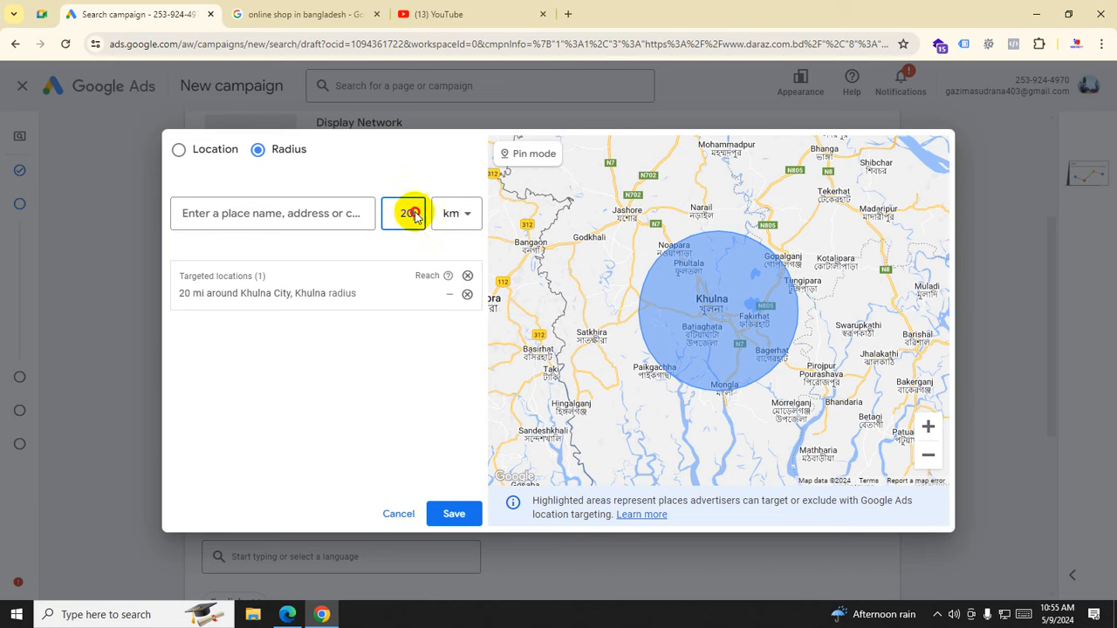
pyautogui.write('0')
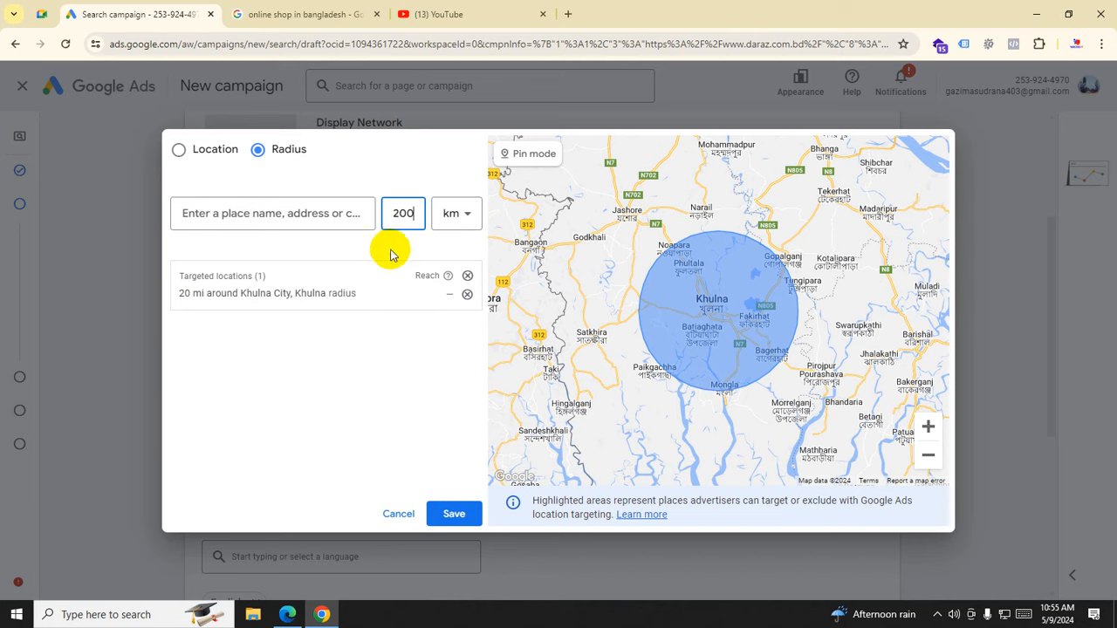
pyautogui.click(336, 225)
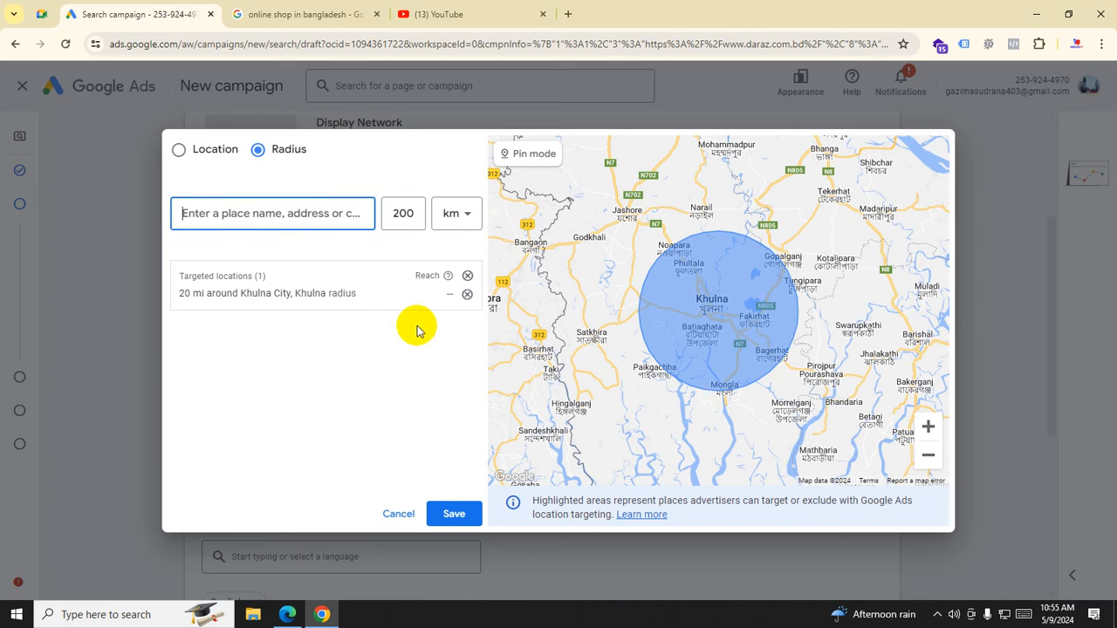
# Step: Try adding locations in bulk by searching for Khulna, and discard the matched Khulna Division, Bangladesh
pyautogui.click(180, 152)
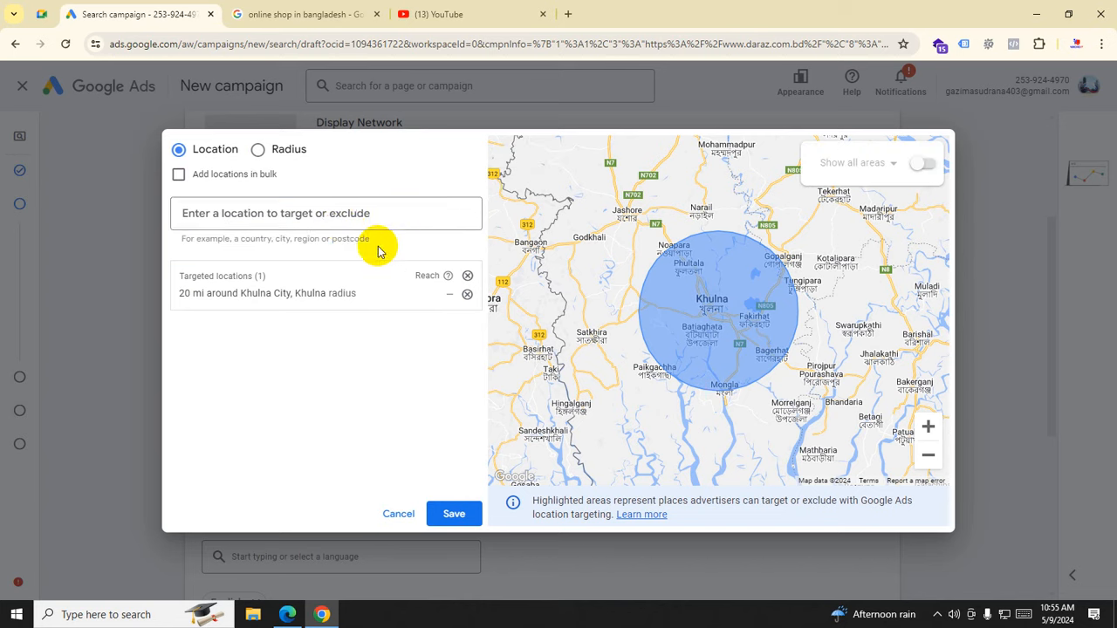
pyautogui.click(178, 175)
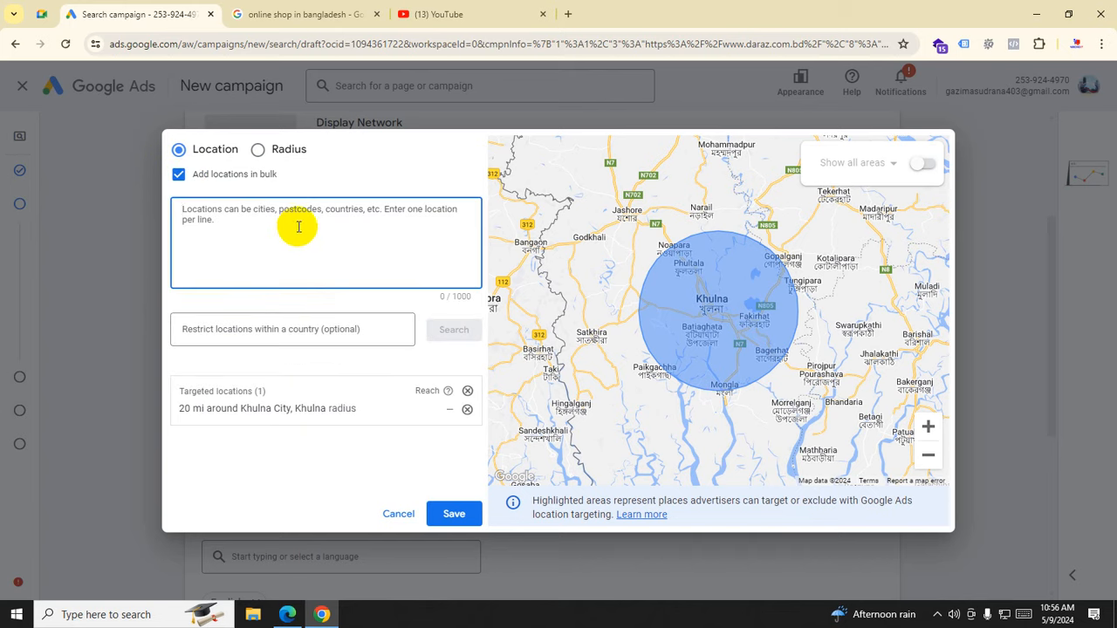
pyautogui.write('khu')
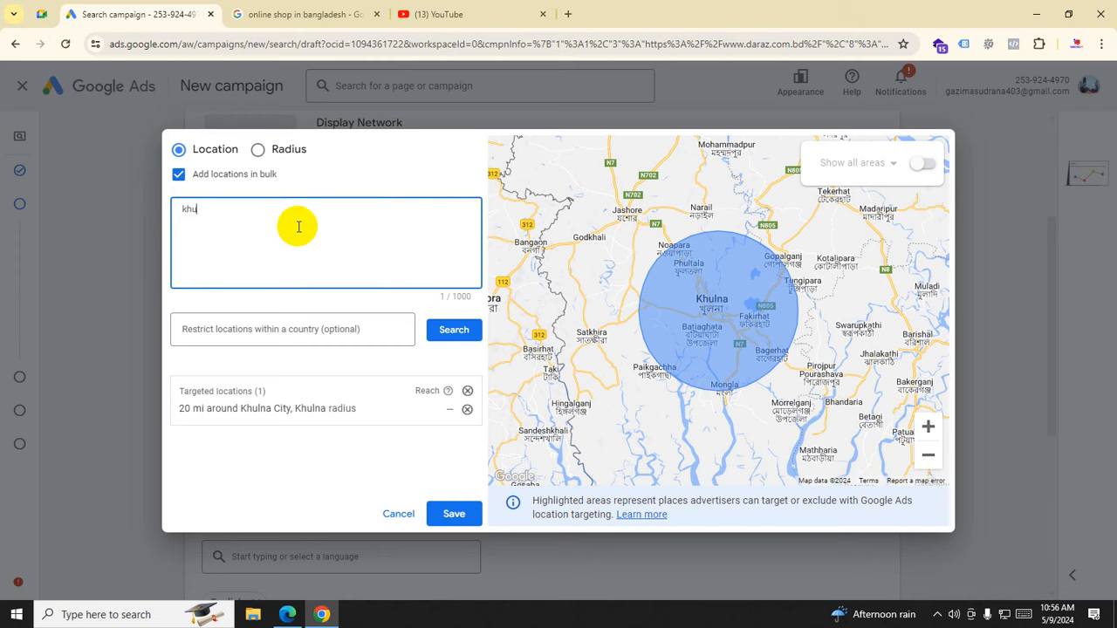
pyautogui.write('nla')
pyautogui.click(441, 330)
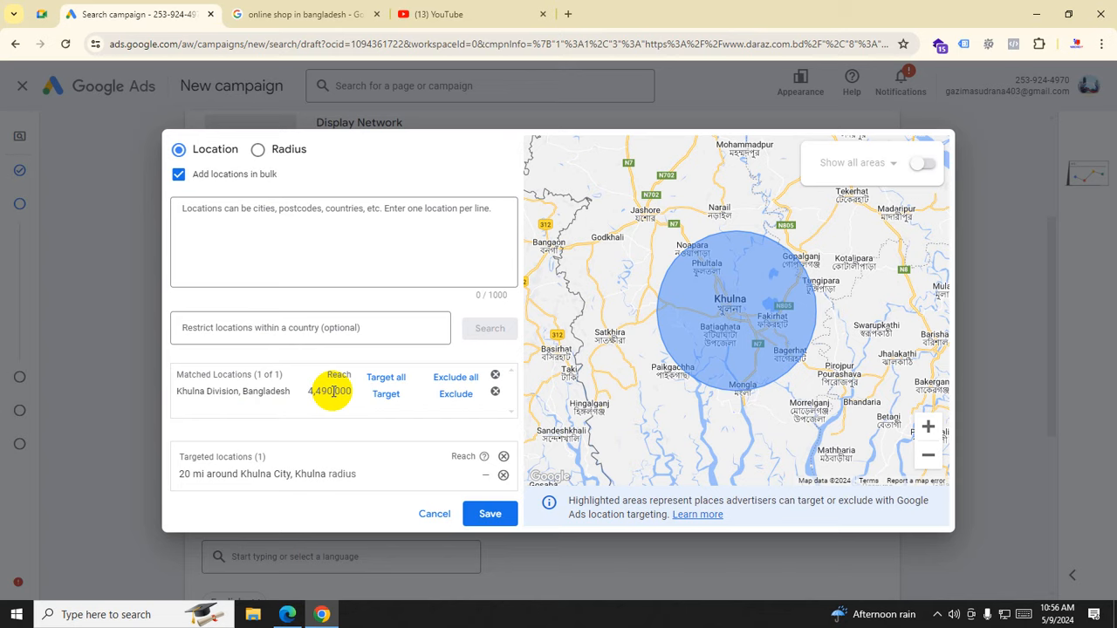
pyautogui.click(494, 390)
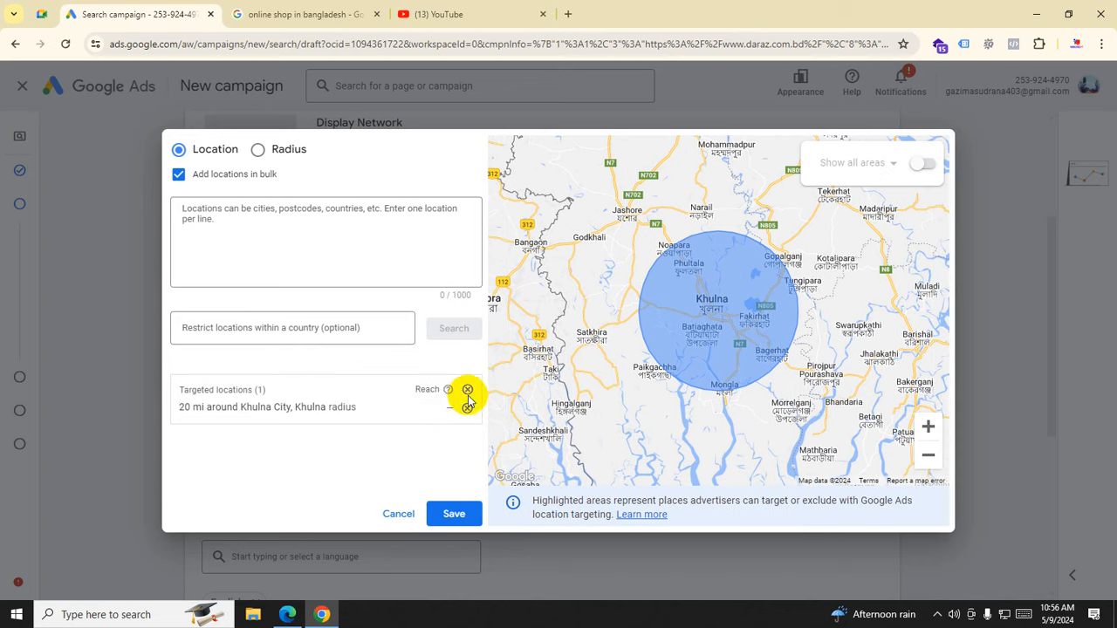
# Step: Turn on the display of all areas on the map and examine the targeted radius around Khulna at several scales
pyautogui.click(923, 163)
pyautogui.scroll(1, 698, 323)
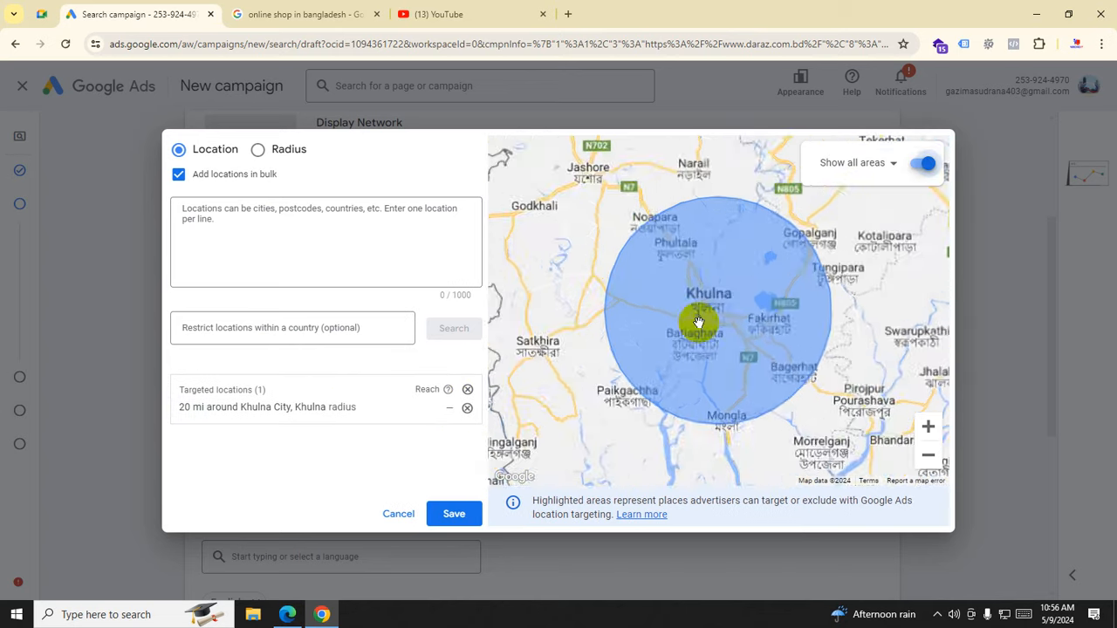
pyautogui.scroll(2, 698, 323)
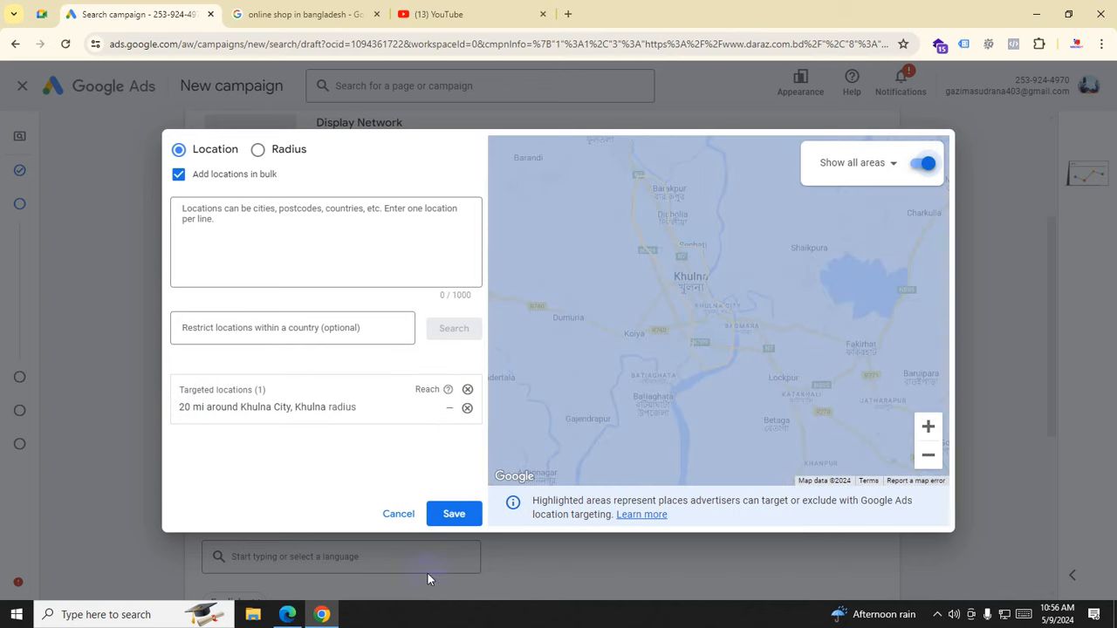
pyautogui.click(928, 455)
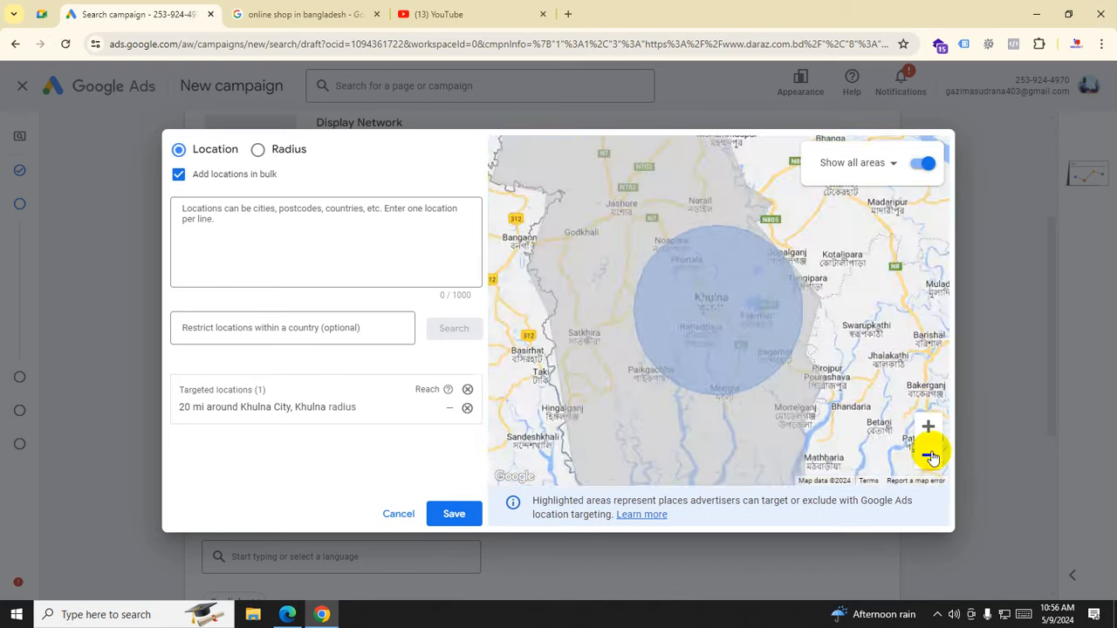
pyautogui.scroll(-2, 660, 324)
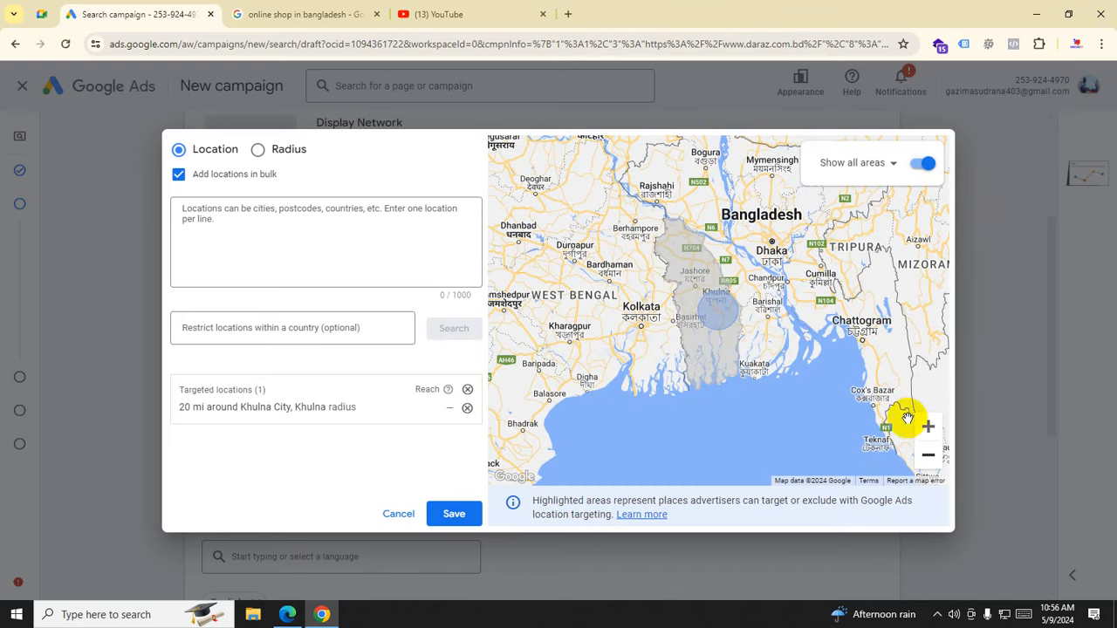
pyautogui.click(928, 427)
pyautogui.click(927, 427)
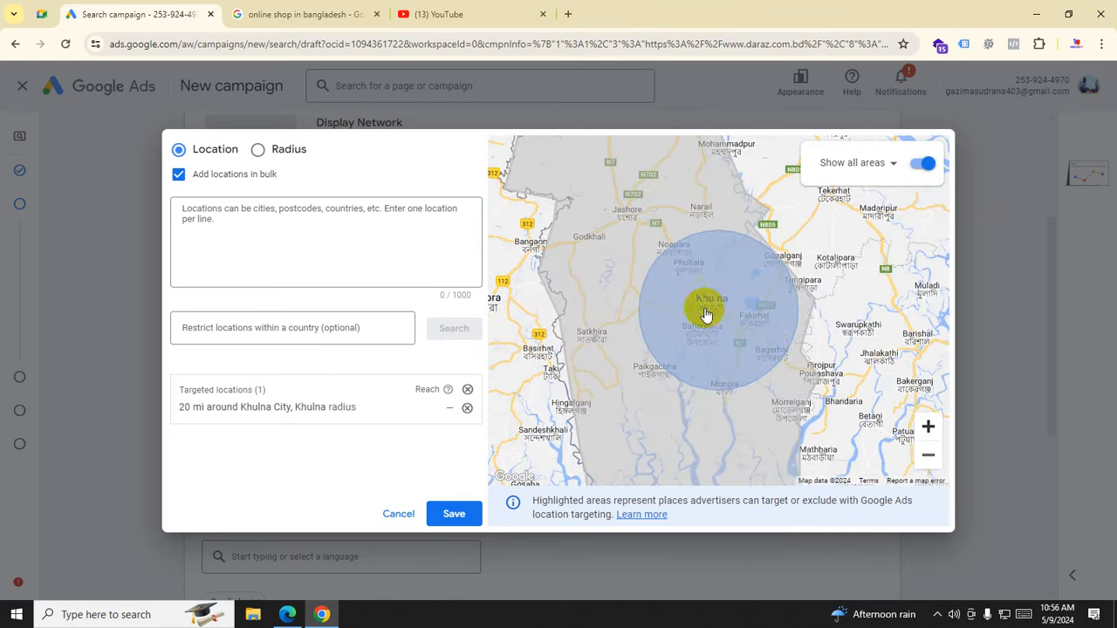
pyautogui.click(928, 427)
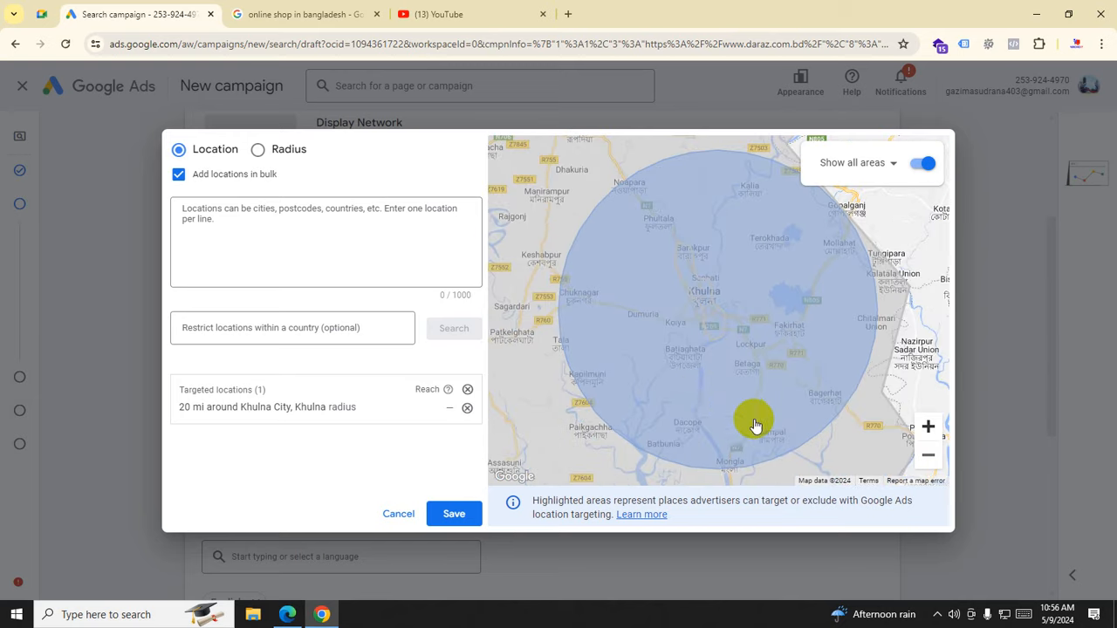
# Step: Return to radius targeting and save the 20 mi target around Khulna City for the campaign
pyautogui.click(257, 149)
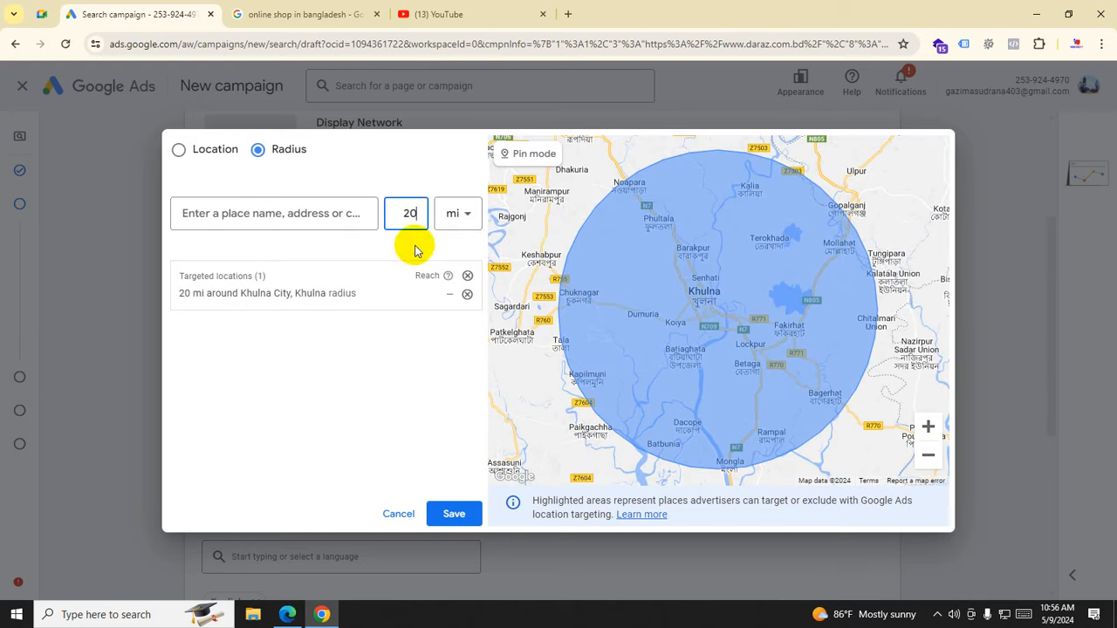
pyautogui.click(454, 515)
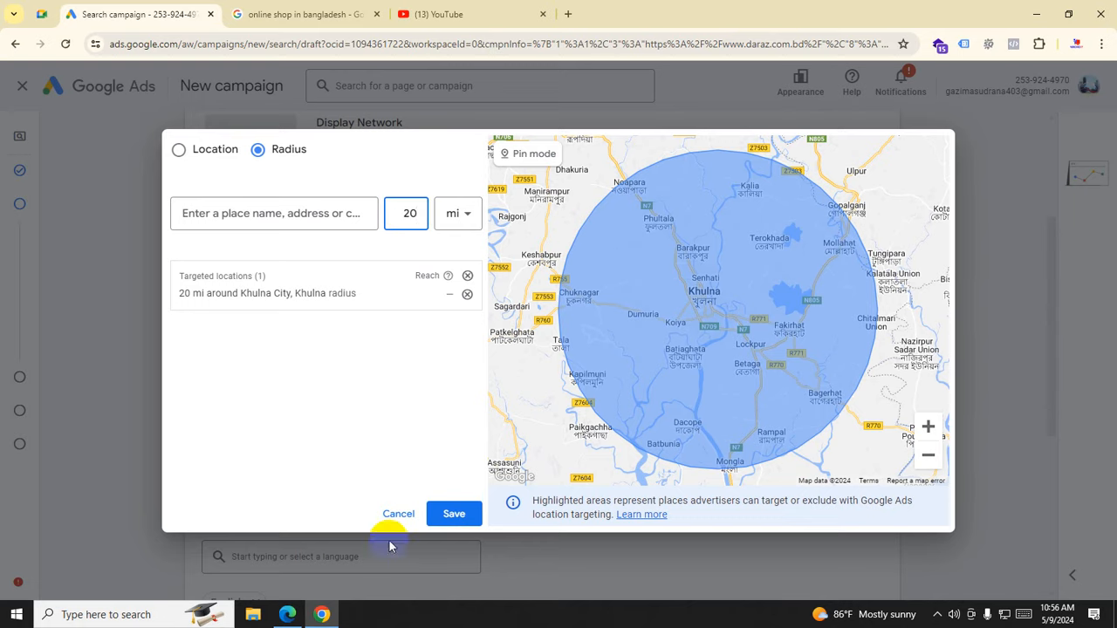
pyautogui.click(454, 517)
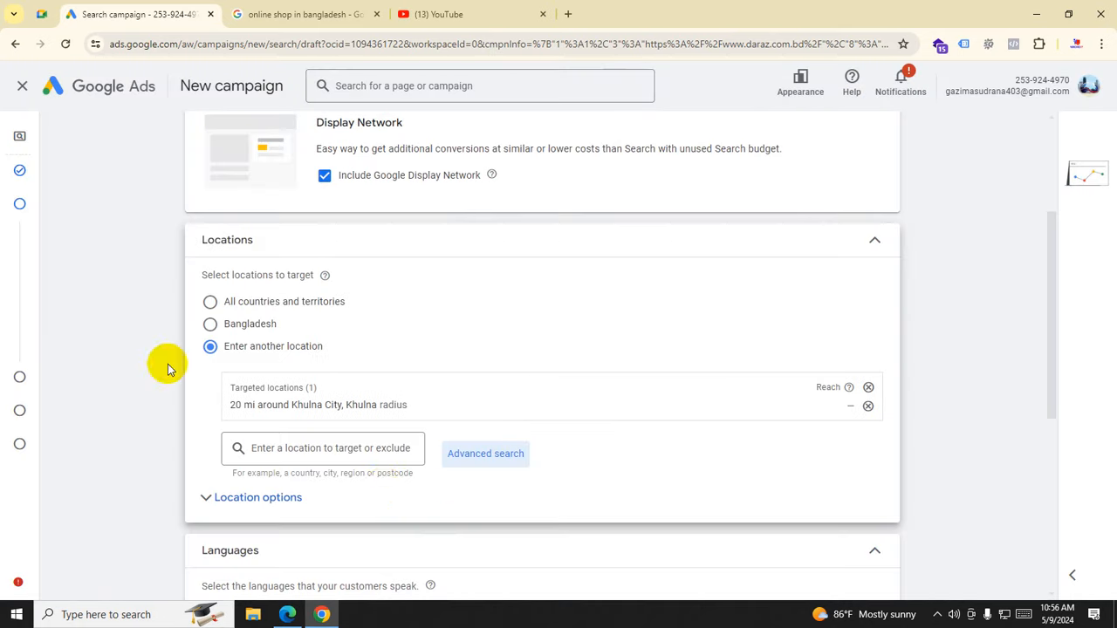
# Step: Change the targeted location to the whole of Bangladesh and review the presence and interest options for location targeting
pyautogui.click(209, 323)
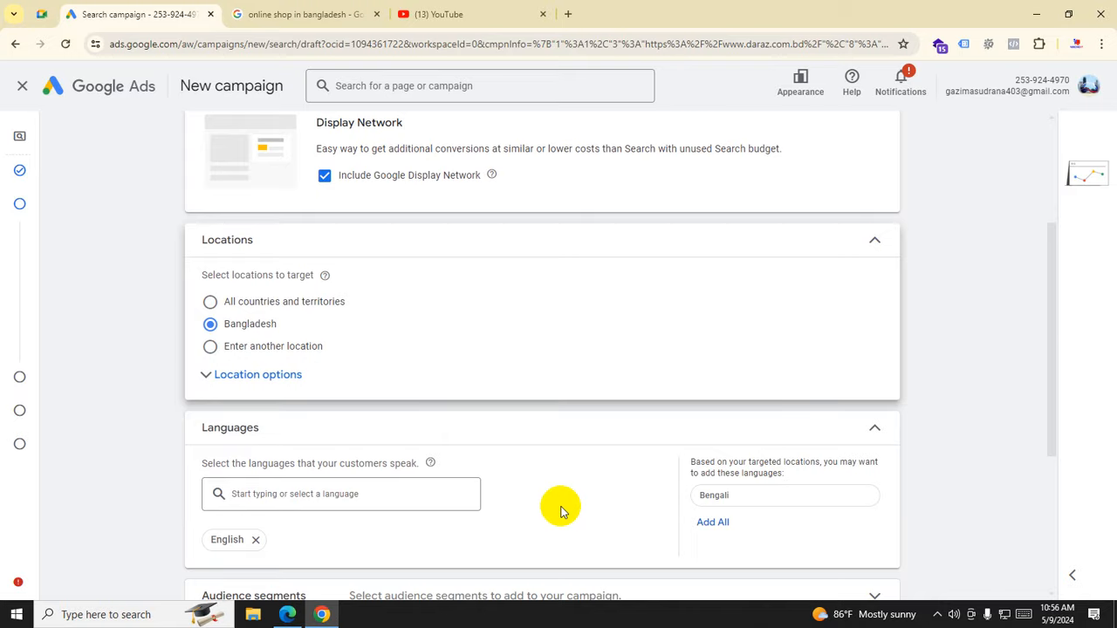
pyautogui.scroll(-3, 563, 511)
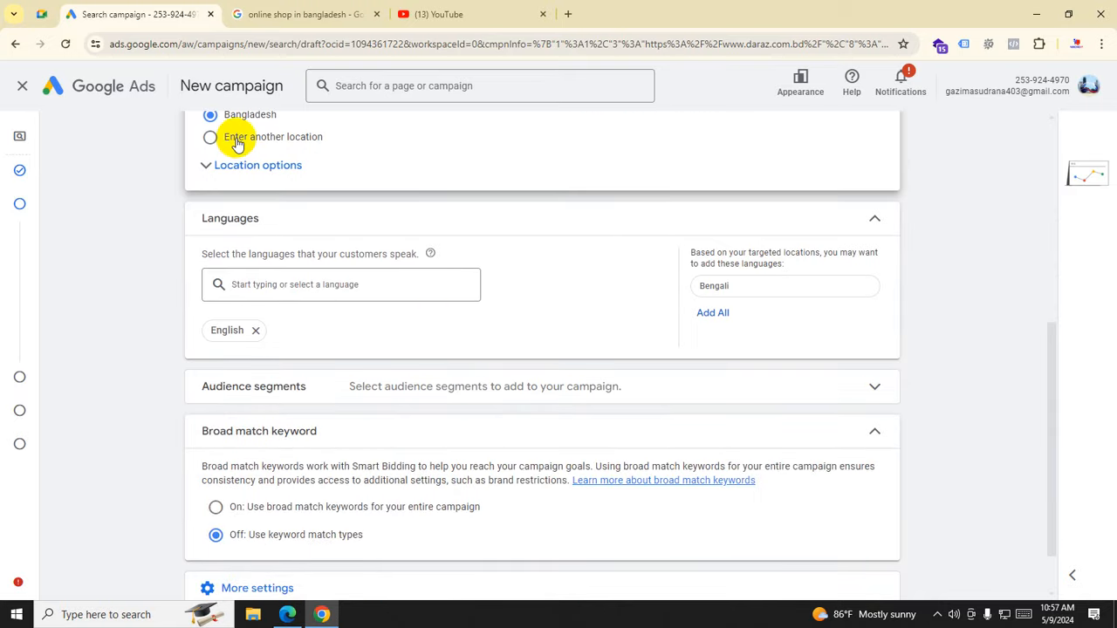
pyautogui.click(209, 165)
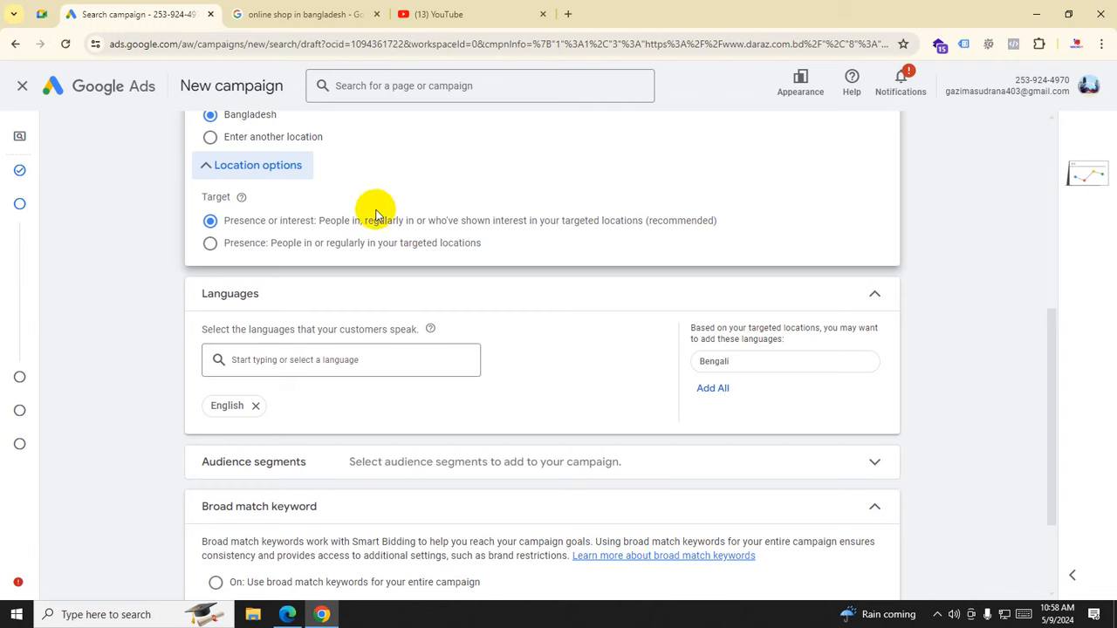
pyautogui.click(209, 164)
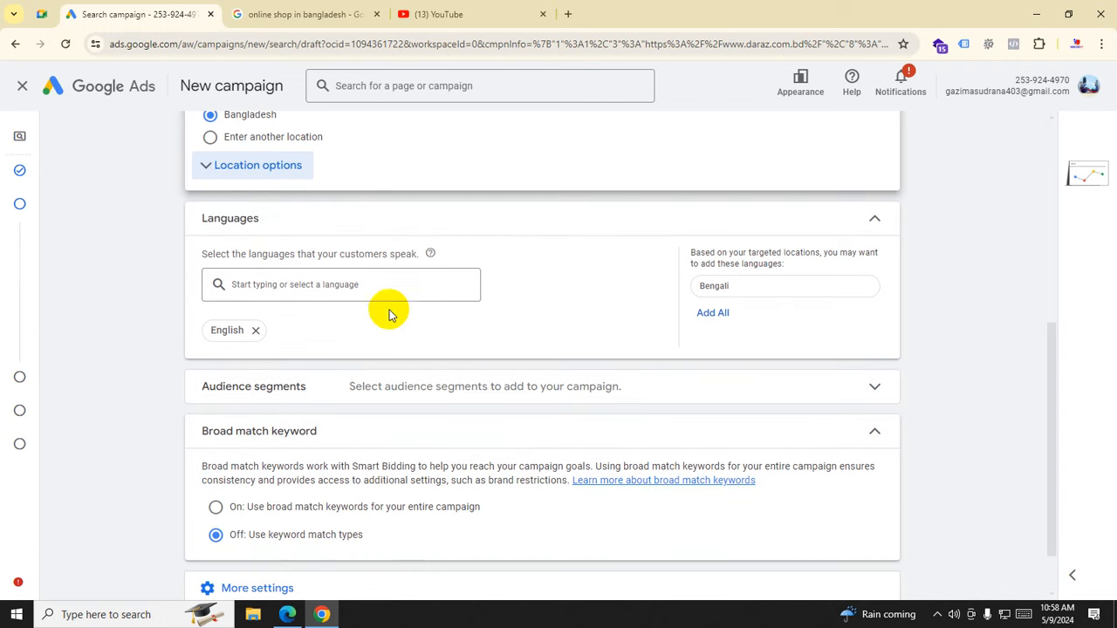
# Step: Add the suggested Bengali language alongside English and check the list of available customer languages
pyautogui.click(714, 314)
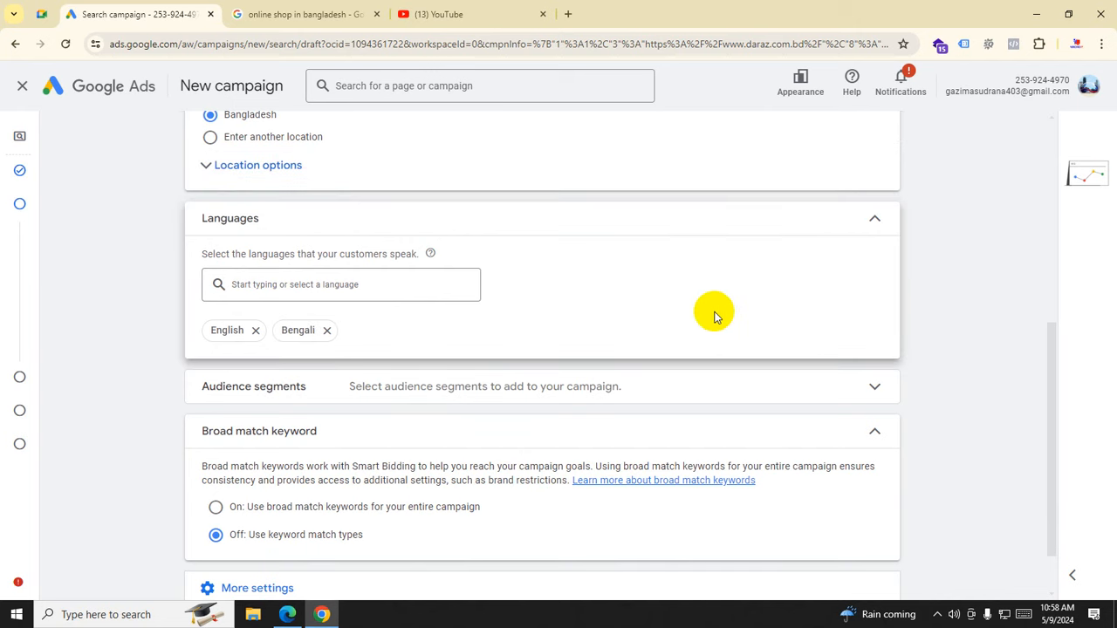
pyautogui.click(269, 289)
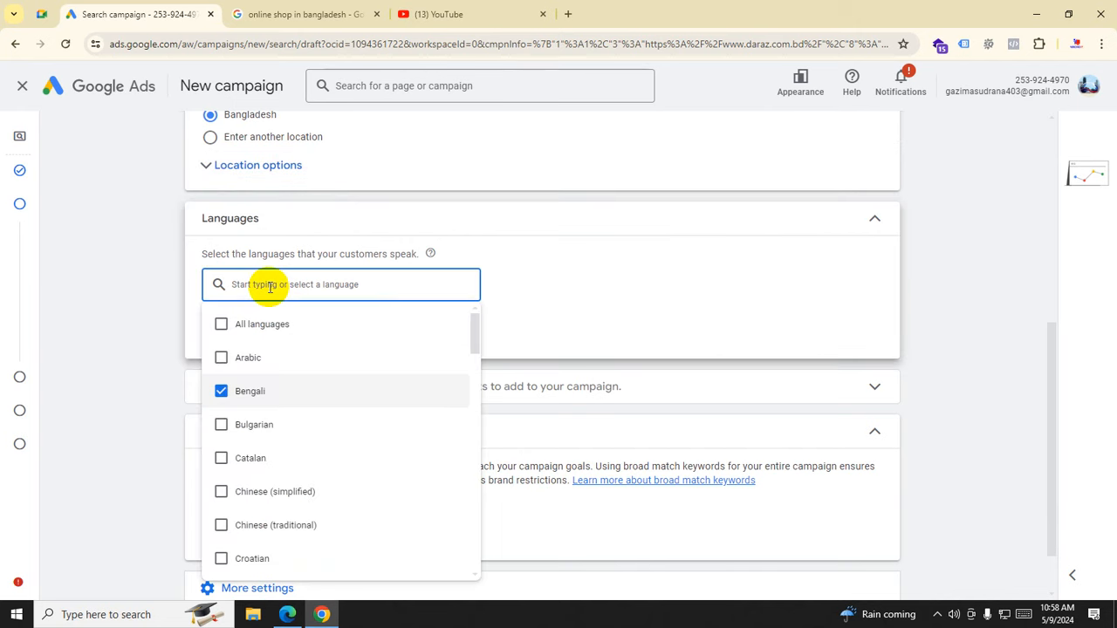
pyautogui.click(565, 303)
# Step: Open the audience segments for the campaign and browse to the detailed demographics of who the customers are
pyautogui.scroll(-1, 566, 305)
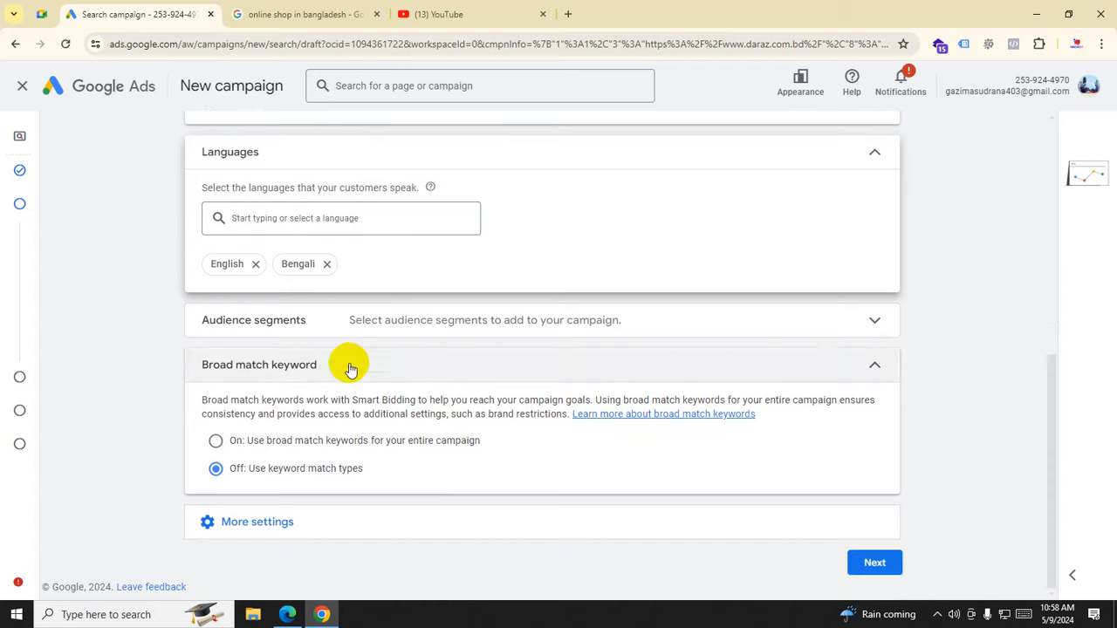
pyautogui.click(868, 320)
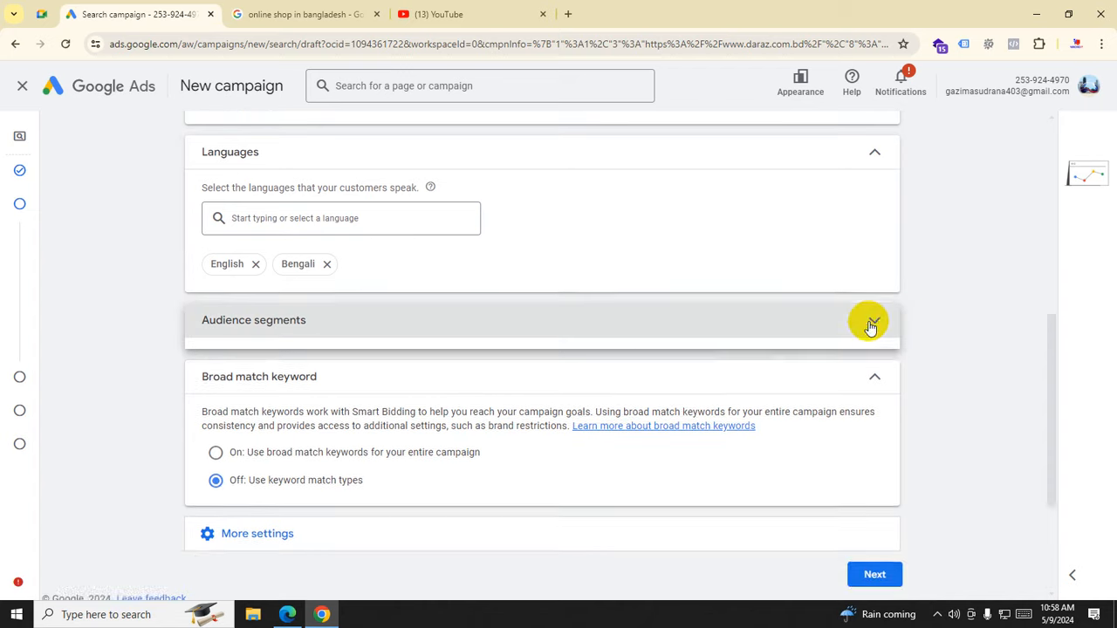
pyautogui.scroll(-2, 589, 410)
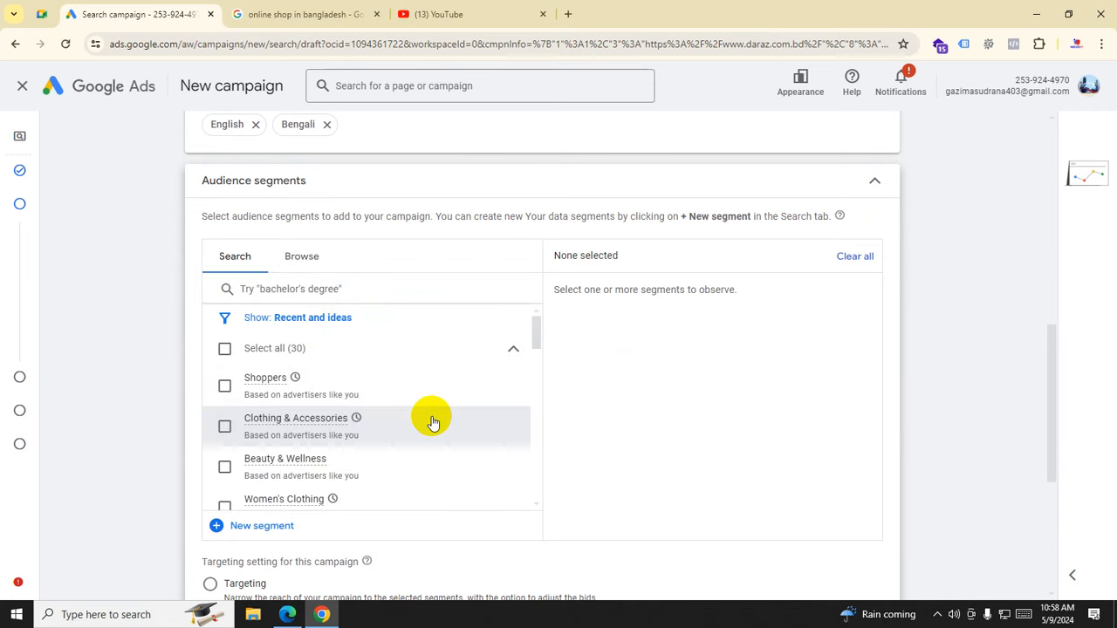
pyautogui.click(310, 256)
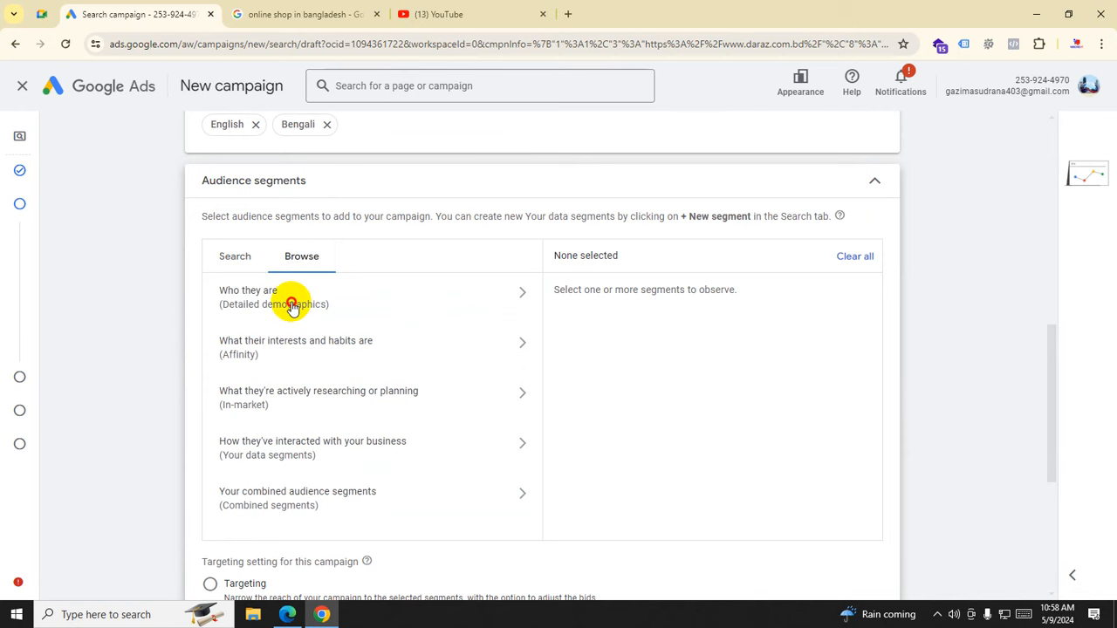
pyautogui.click(292, 302)
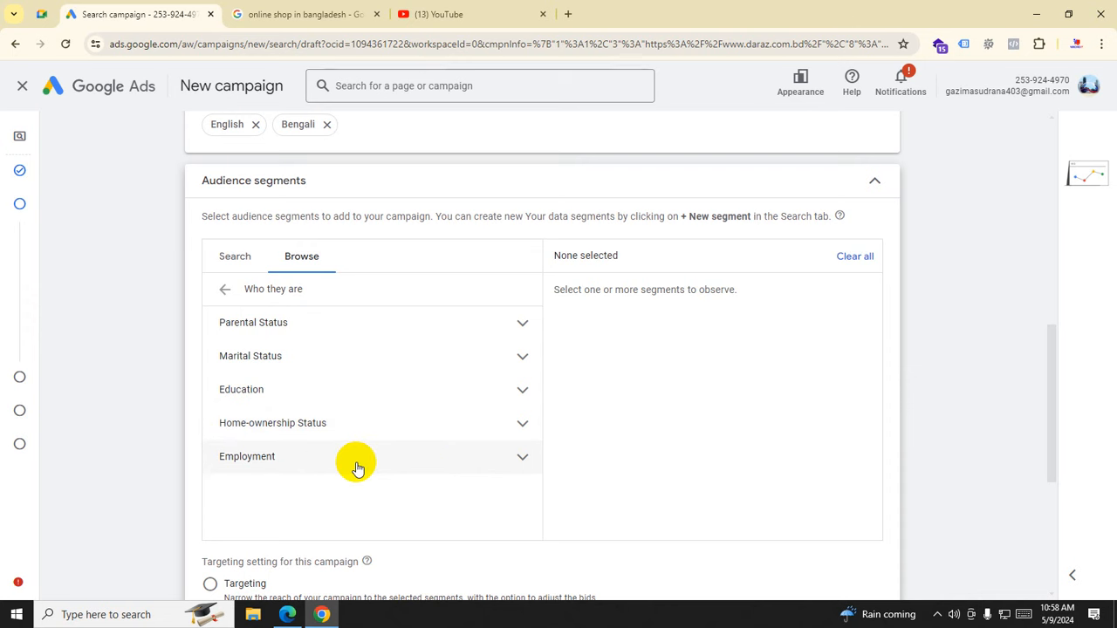
# Step: Add all five Parents segments under Parental Status, from Parents of Infants (0-1 years) to Parents of Teens (12-17 years)
pyautogui.click(288, 325)
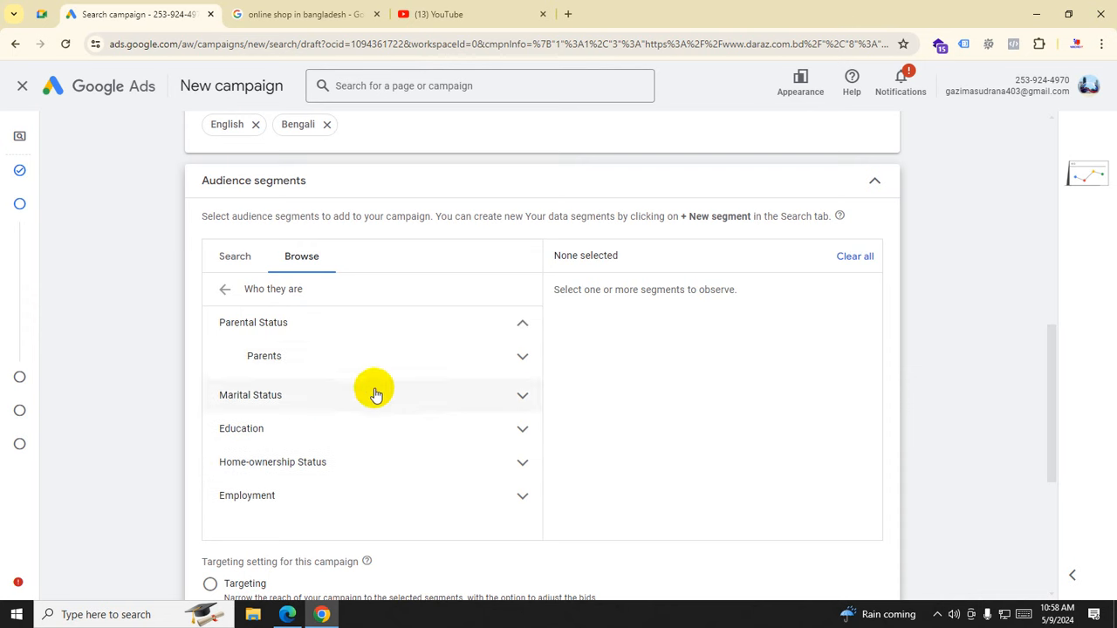
pyautogui.click(525, 356)
pyautogui.scroll(-1, 339, 429)
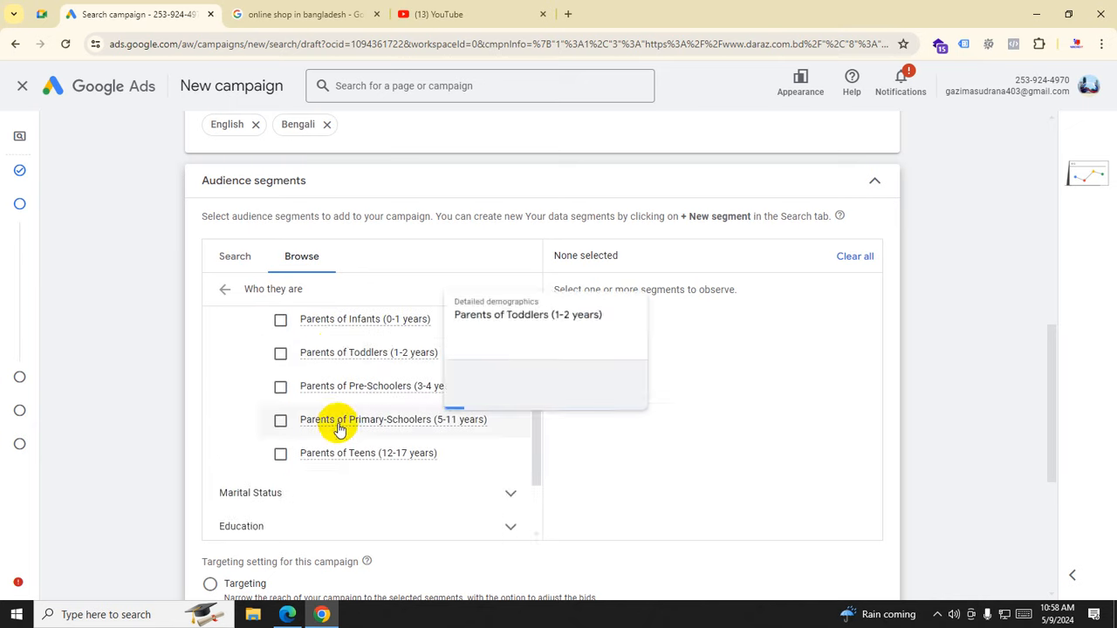
pyautogui.scroll(1, 338, 425)
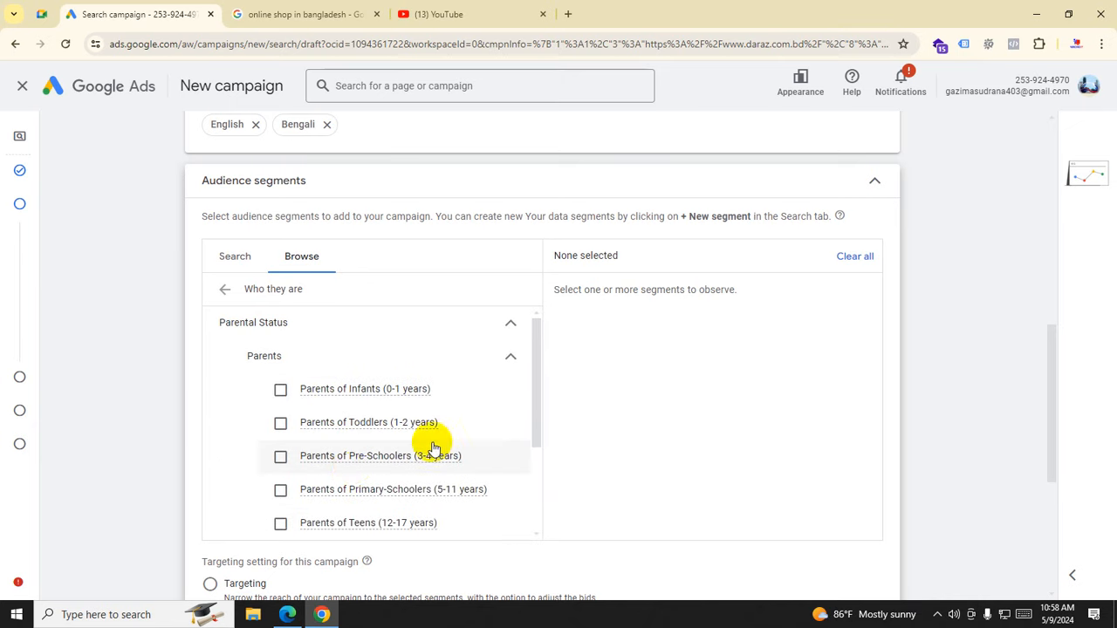
pyautogui.scroll(-1, 392, 478)
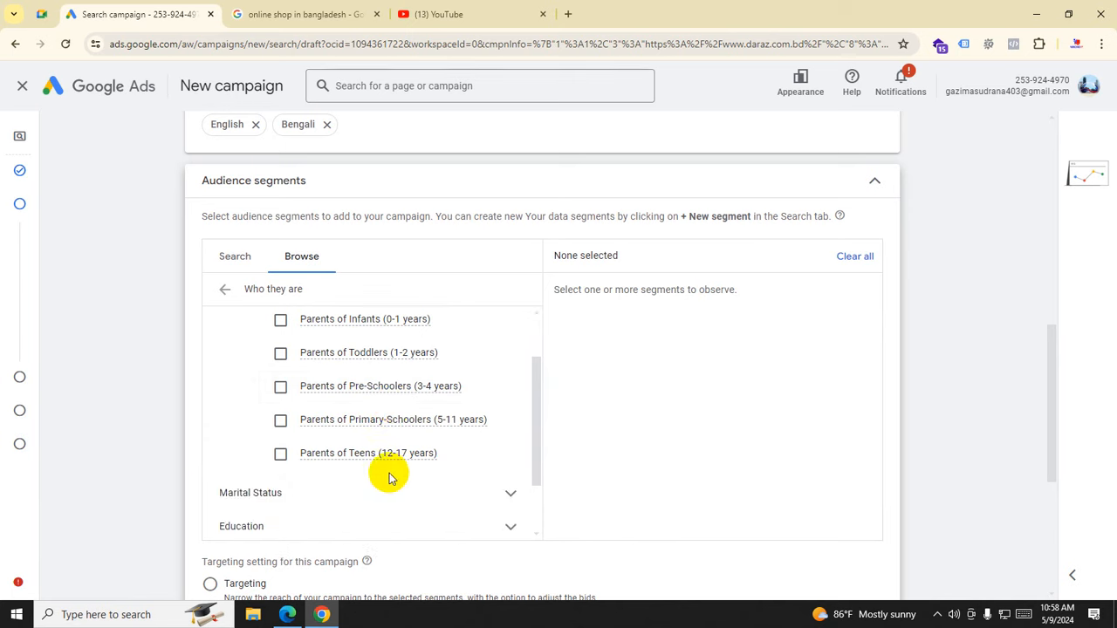
pyautogui.moveTo(416, 462)
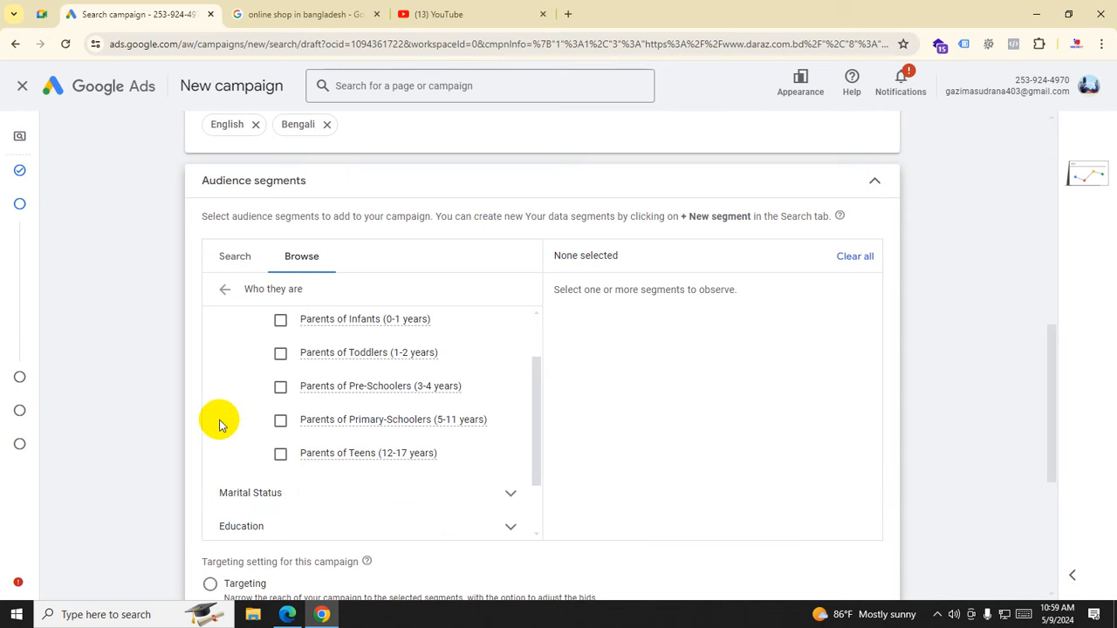
pyautogui.click(280, 456)
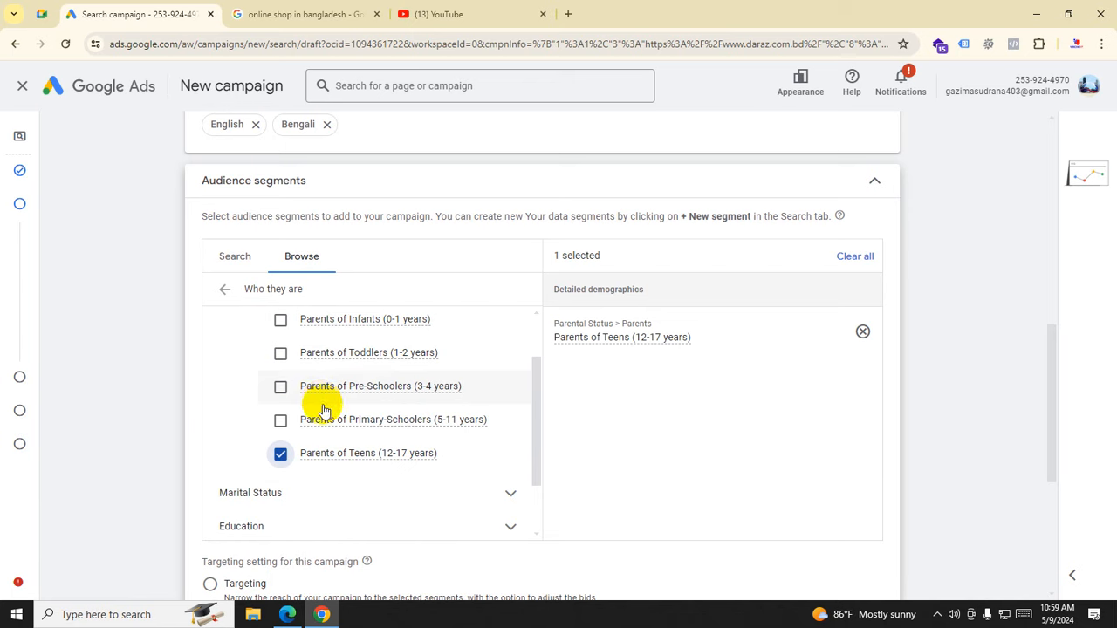
pyautogui.click(280, 421)
pyautogui.click(280, 387)
pyautogui.click(280, 353)
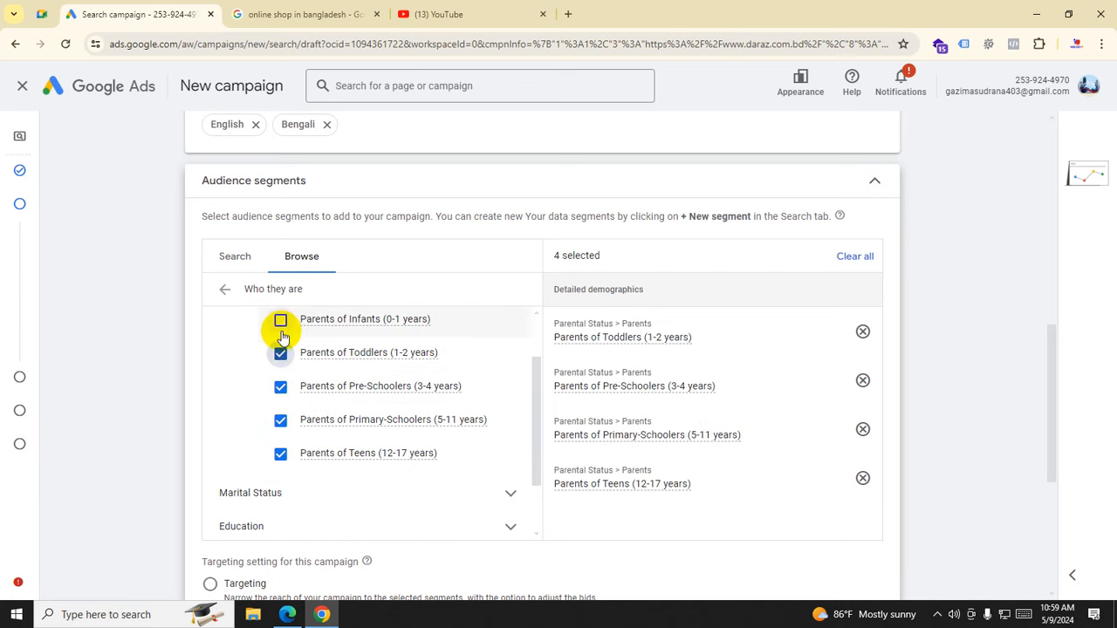
pyautogui.click(280, 321)
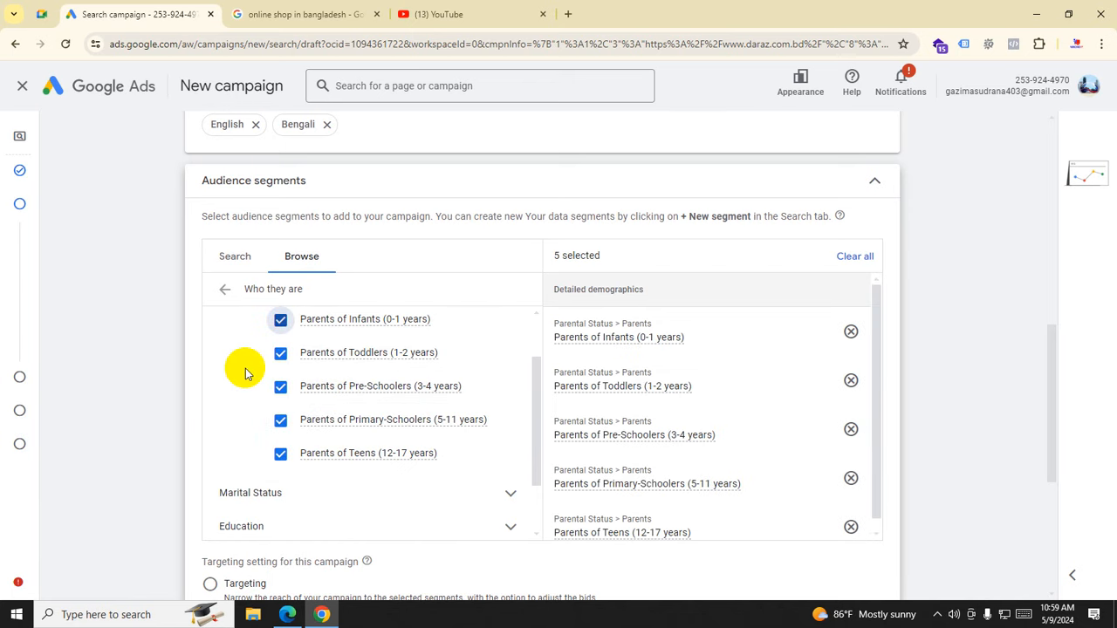
# Step: Add every affinity segment from Beauty & Wellness through Vehicles & Transportation to the audience, leaving out Banking & Finance
pyautogui.click(225, 289)
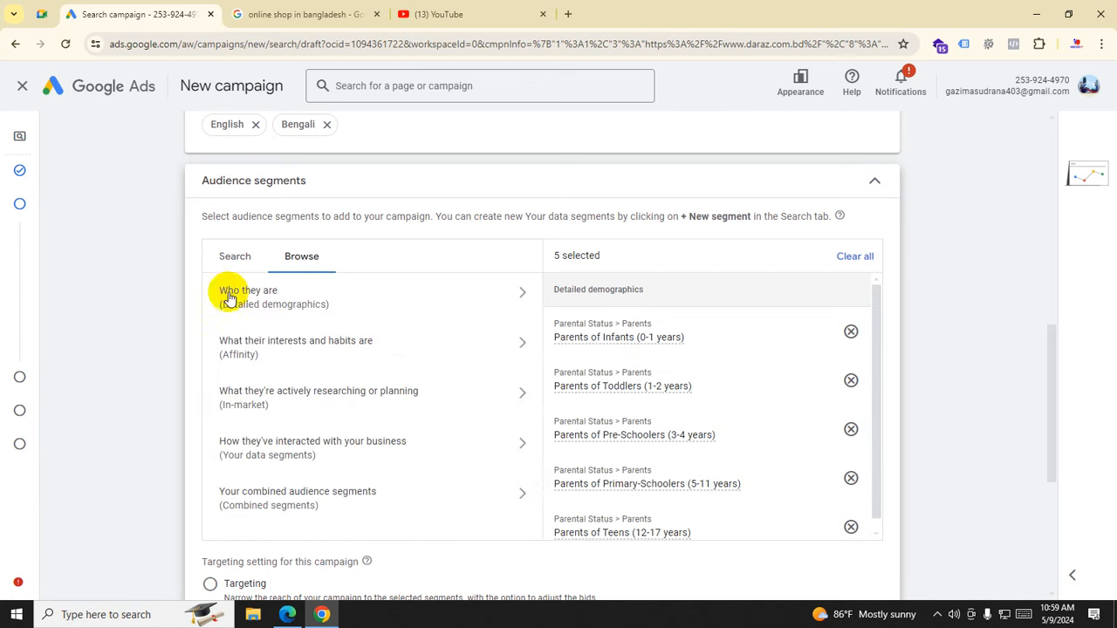
pyautogui.click(430, 349)
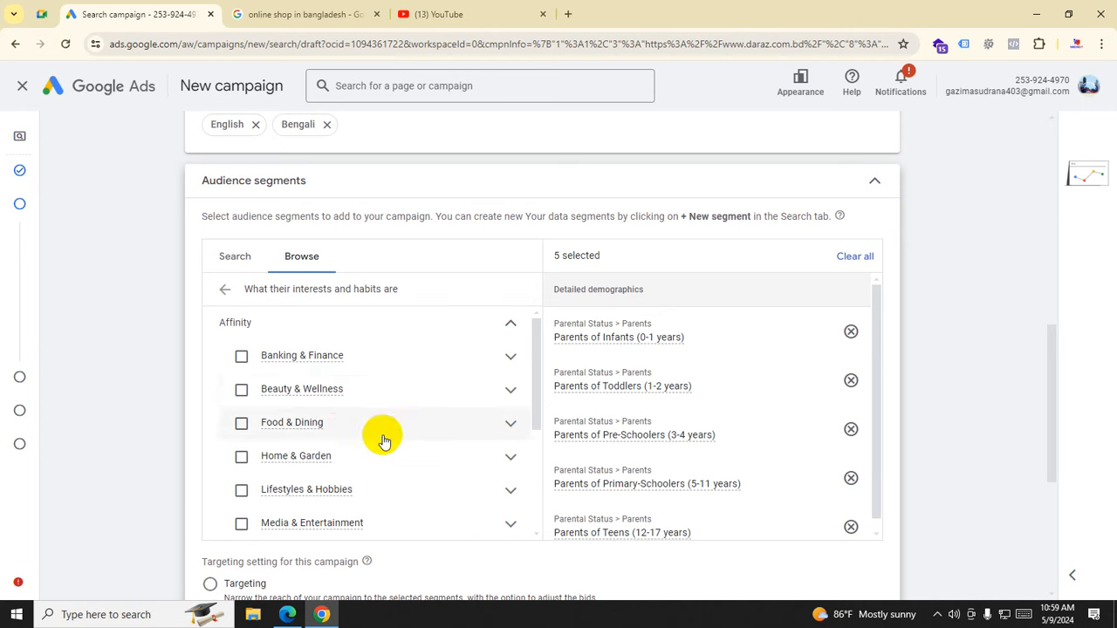
pyautogui.scroll(-1, 384, 439)
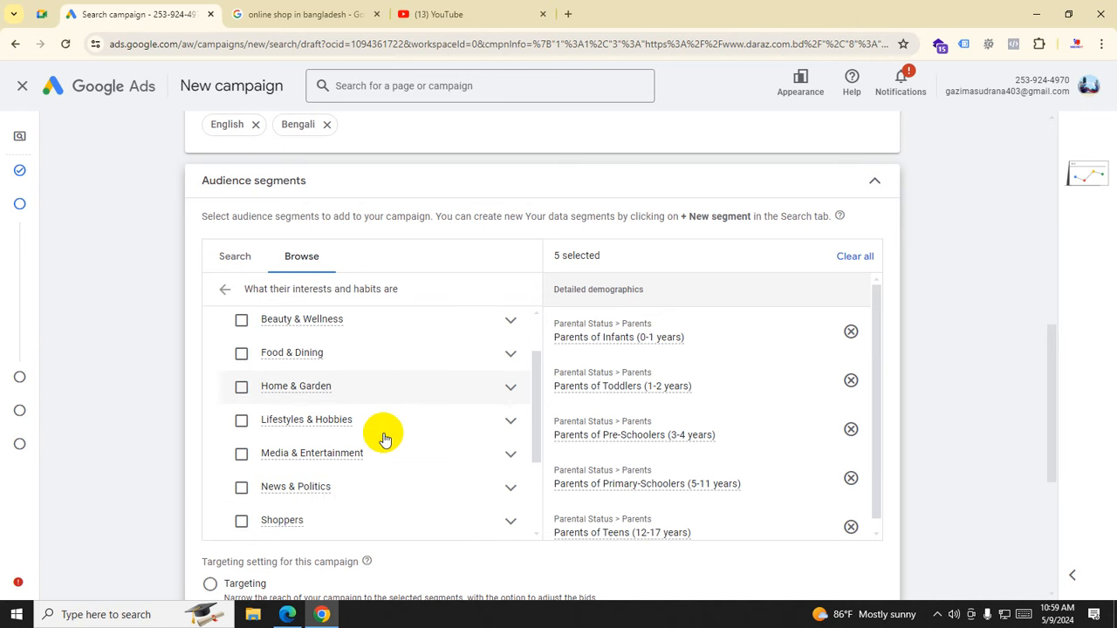
pyautogui.click(241, 353)
pyautogui.click(241, 319)
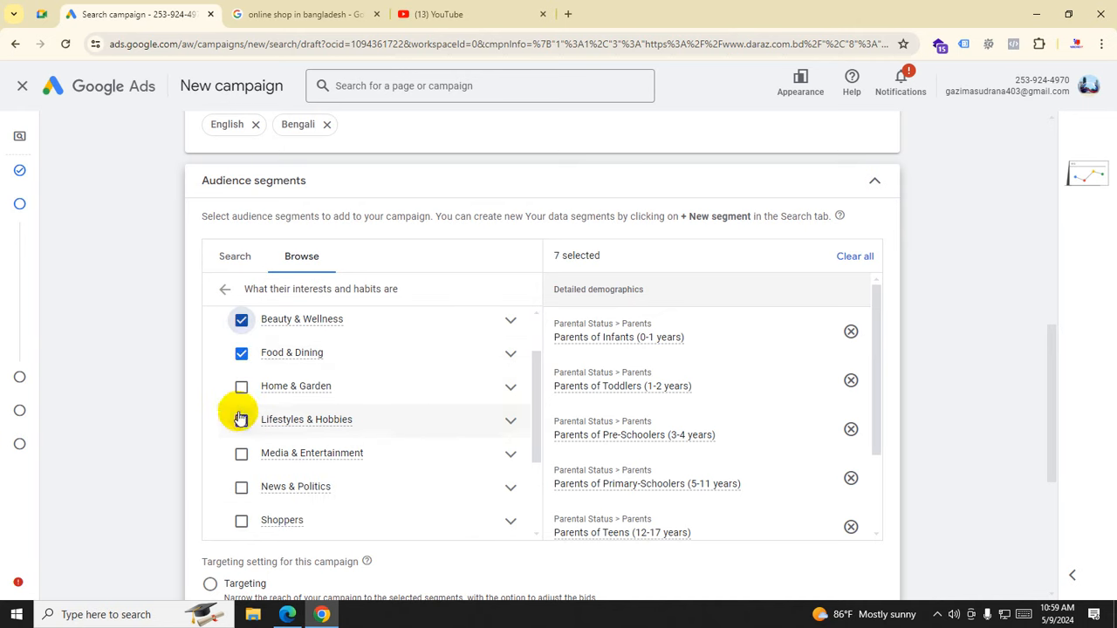
pyautogui.click(241, 389)
pyautogui.click(242, 421)
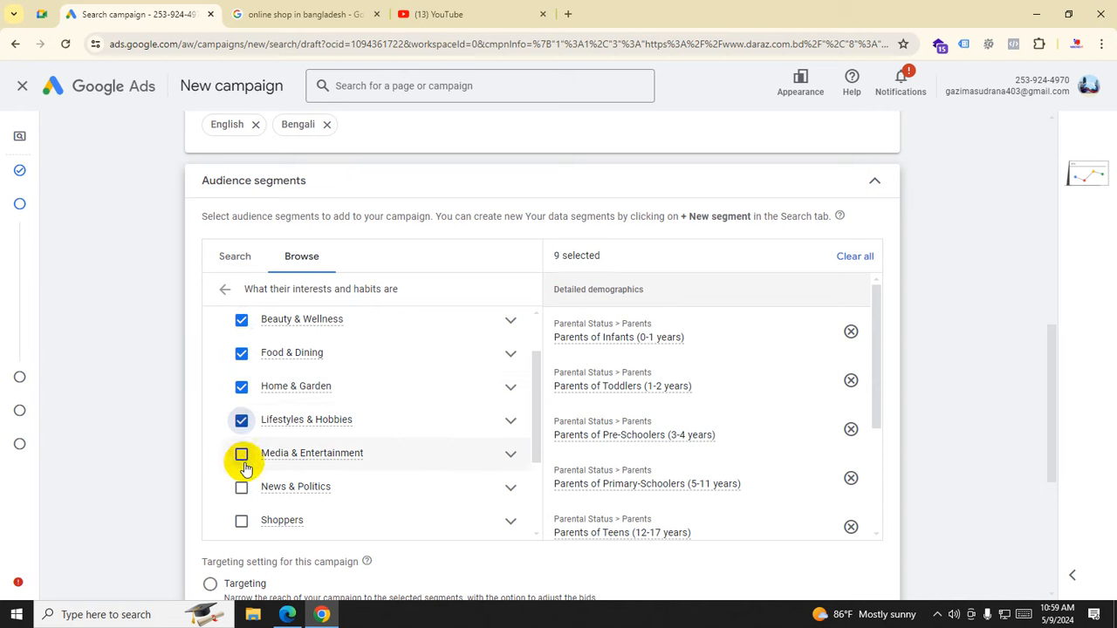
pyautogui.click(242, 456)
pyautogui.click(241, 487)
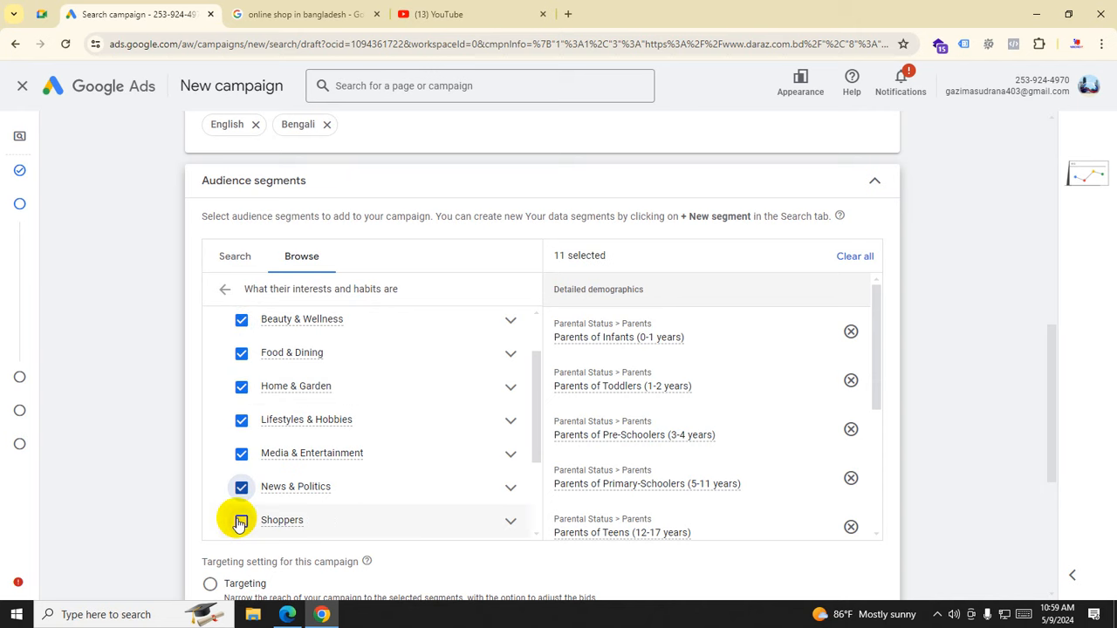
pyautogui.click(242, 520)
pyautogui.scroll(-2, 436, 474)
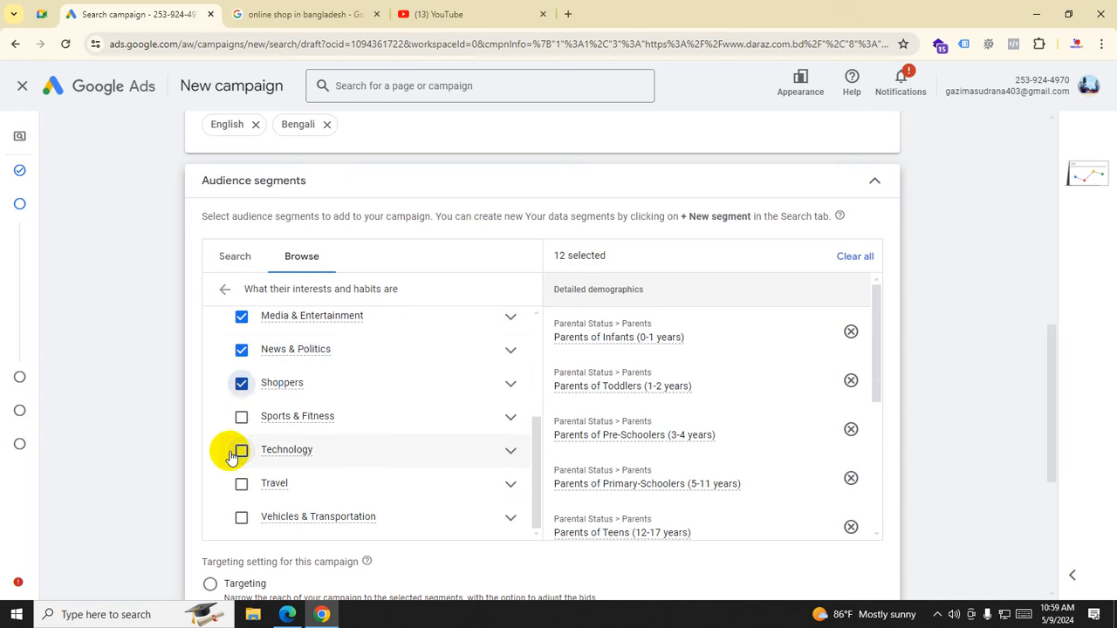
pyautogui.click(241, 451)
pyautogui.click(241, 417)
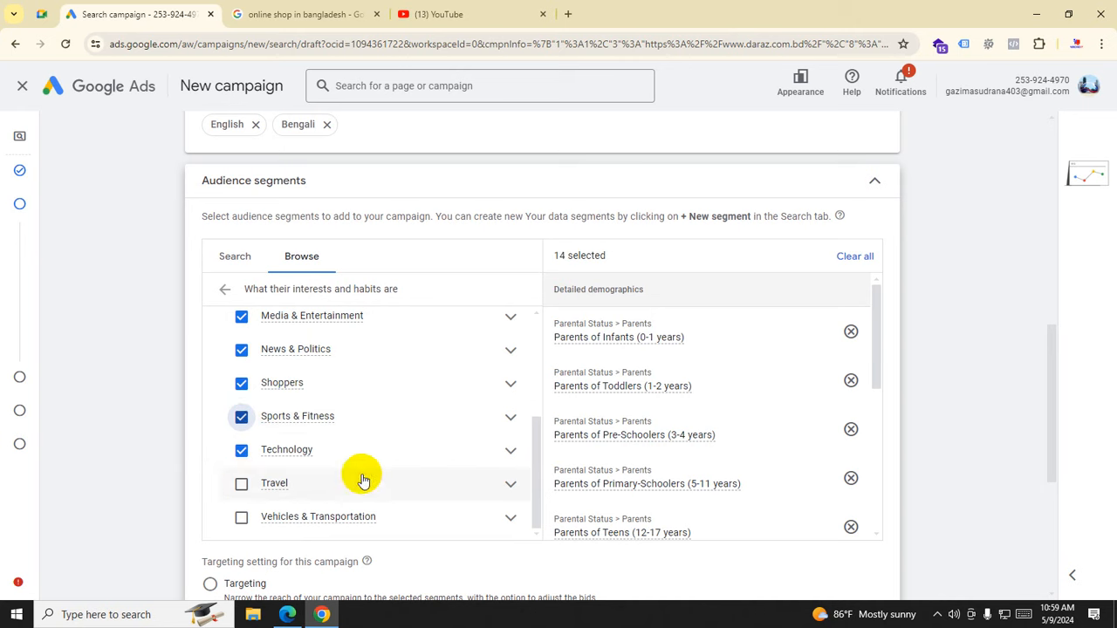
pyautogui.click(233, 485)
pyautogui.click(241, 517)
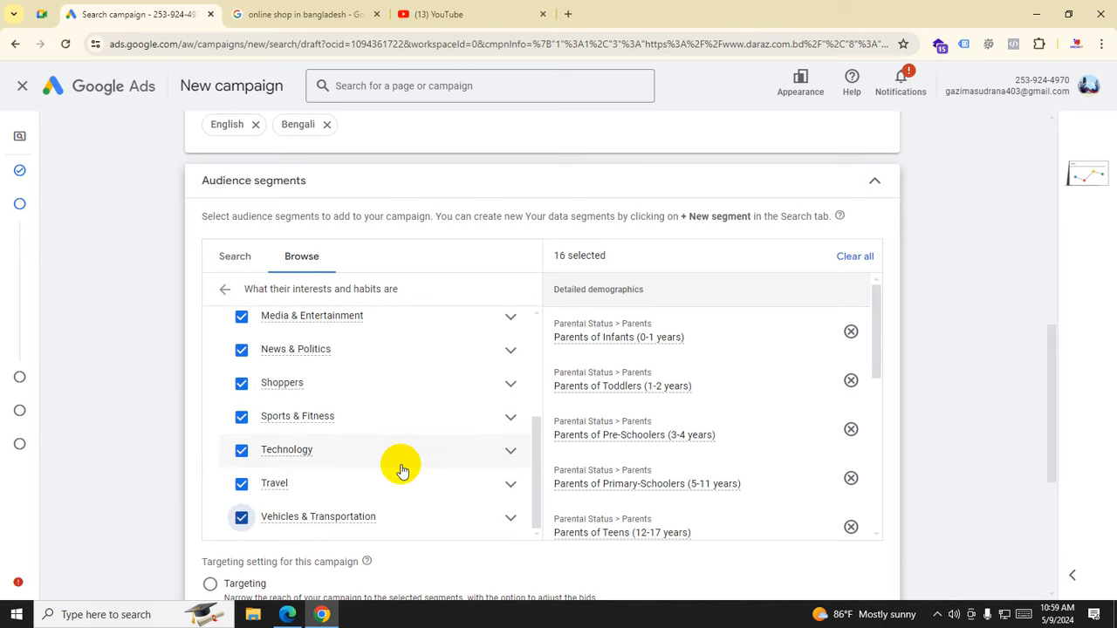
# Step: Try adding the Banking & Finance affinity segment and remove it from the selection
pyautogui.scroll(4, 402, 471)
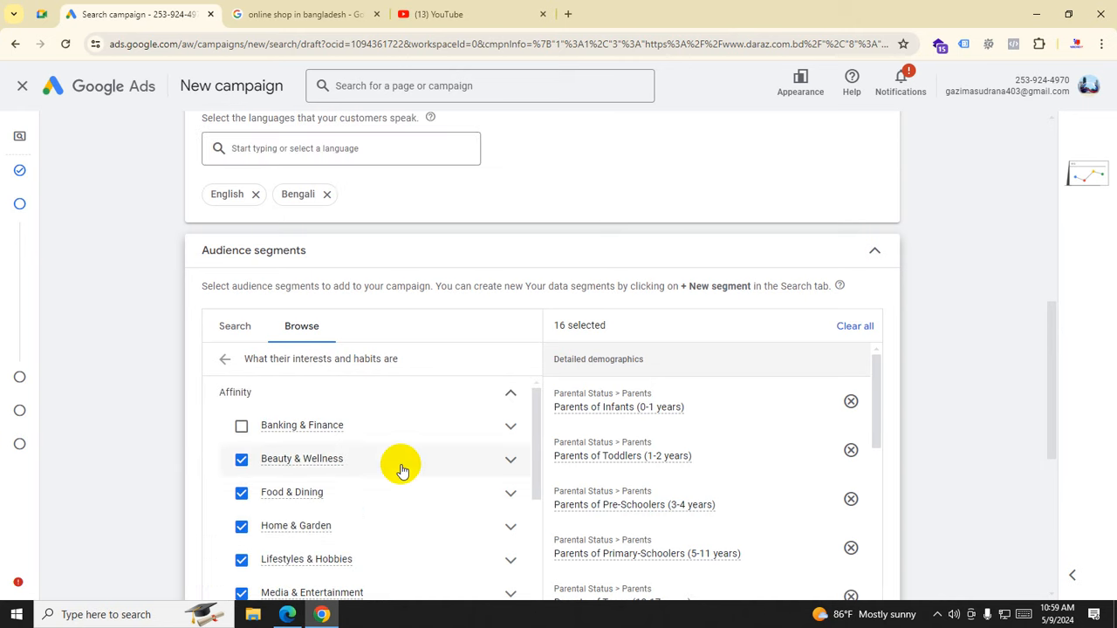
pyautogui.click(242, 426)
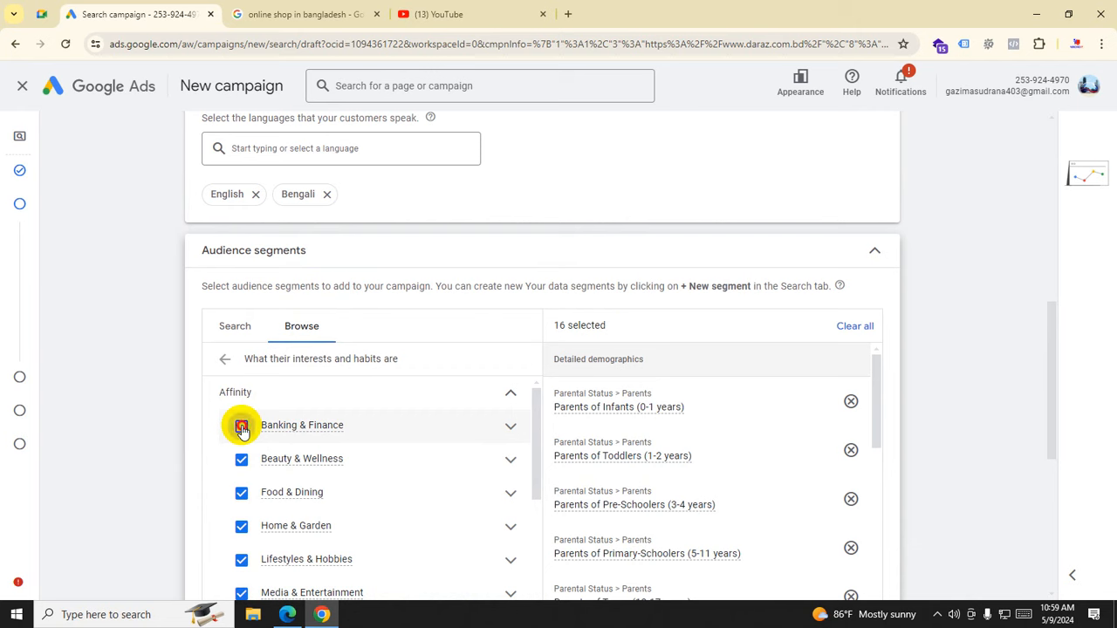
pyautogui.moveTo(332, 428)
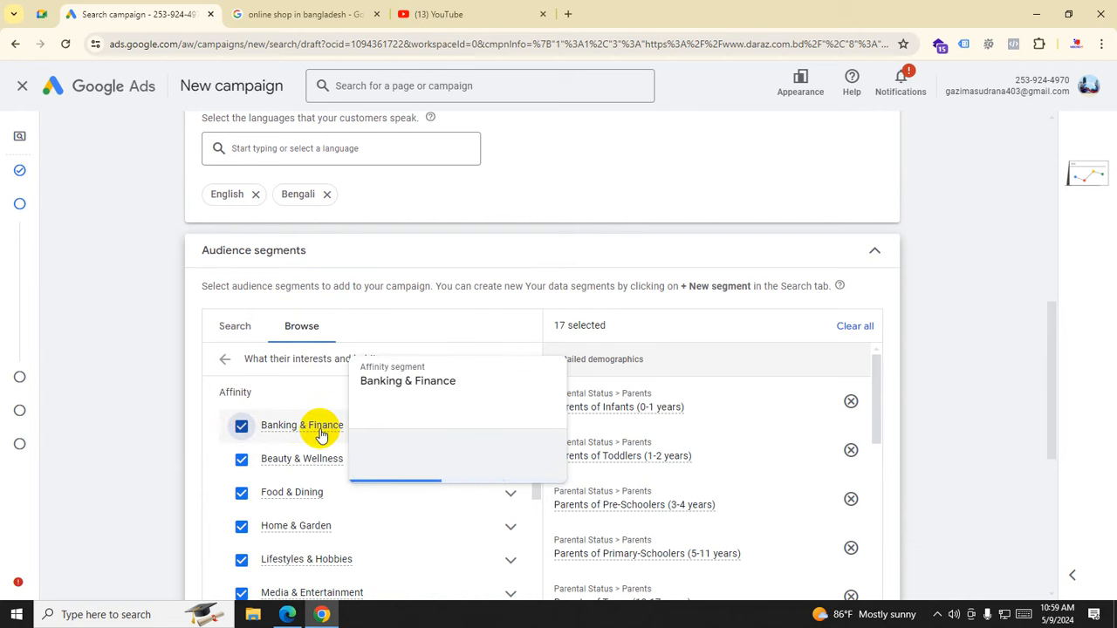
pyautogui.click(242, 426)
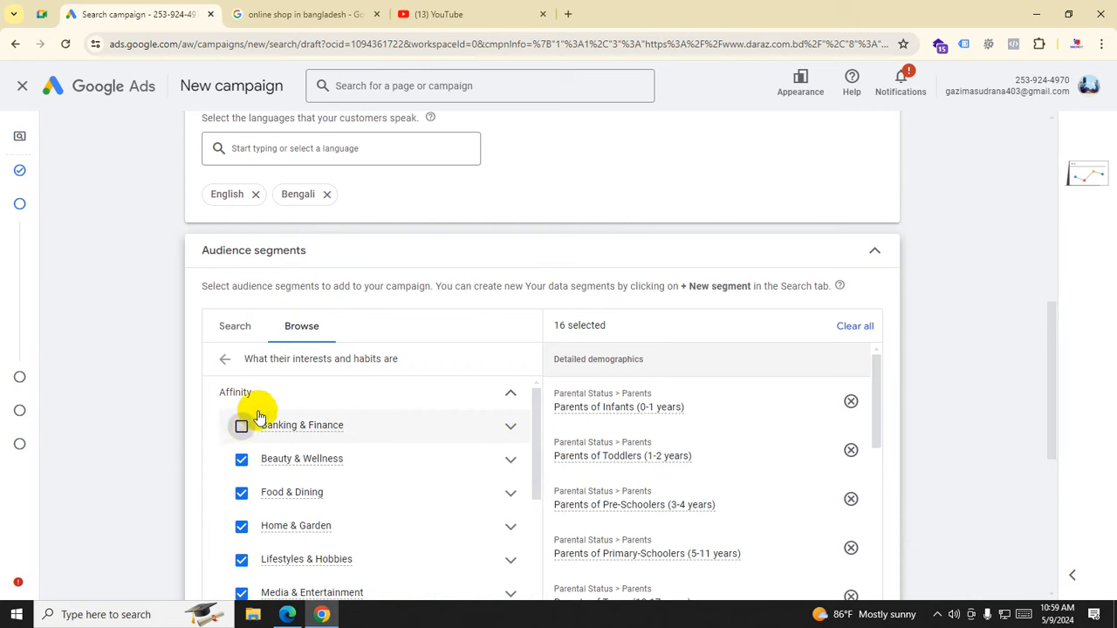
# Step: Browse the in-market segments of what customers are actively researching, and review the campaign's targeting and broad match keyword settings
pyautogui.click(225, 359)
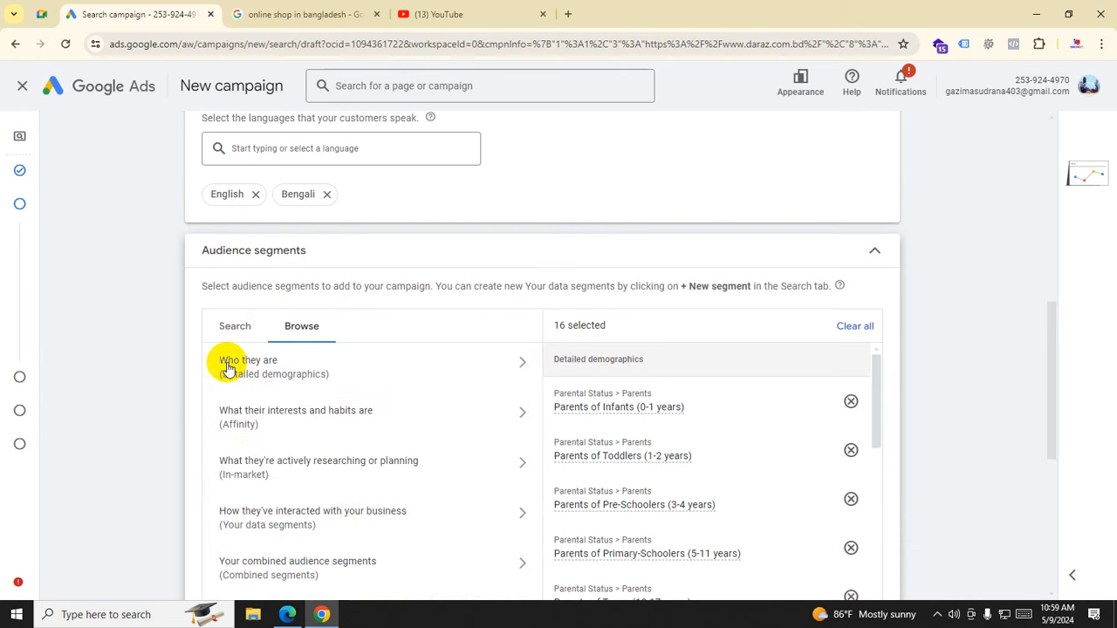
pyautogui.click(397, 463)
pyautogui.scroll(-5, 390, 466)
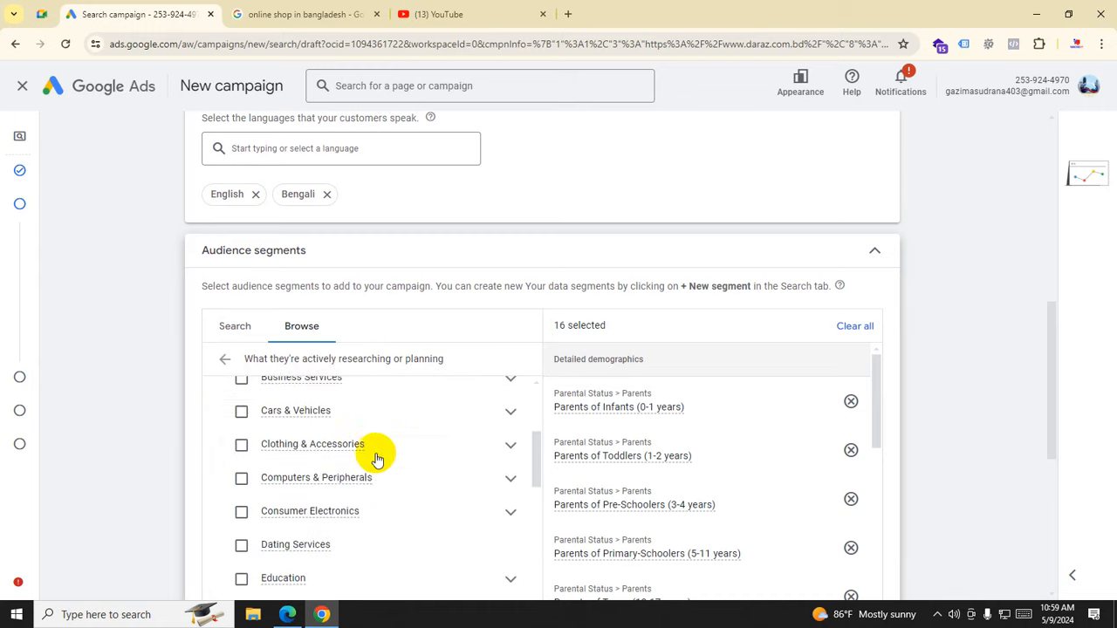
pyautogui.scroll(-10, 376, 460)
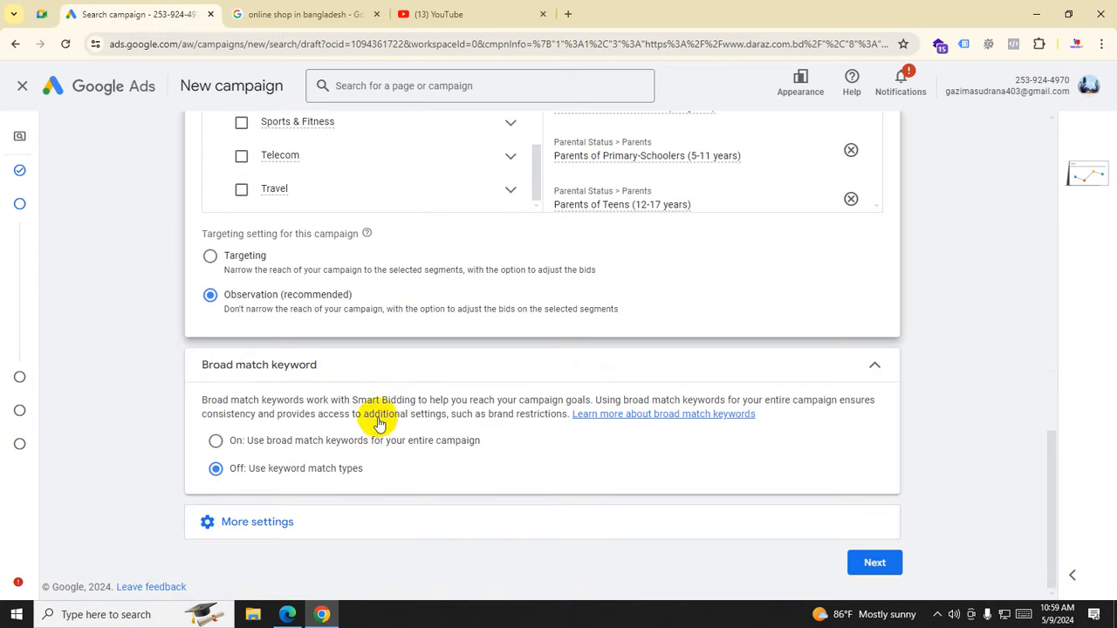
# Step: Add the Seasonal Shopping in-market segment to the campaign's audience
pyautogui.scroll(6, 429, 288)
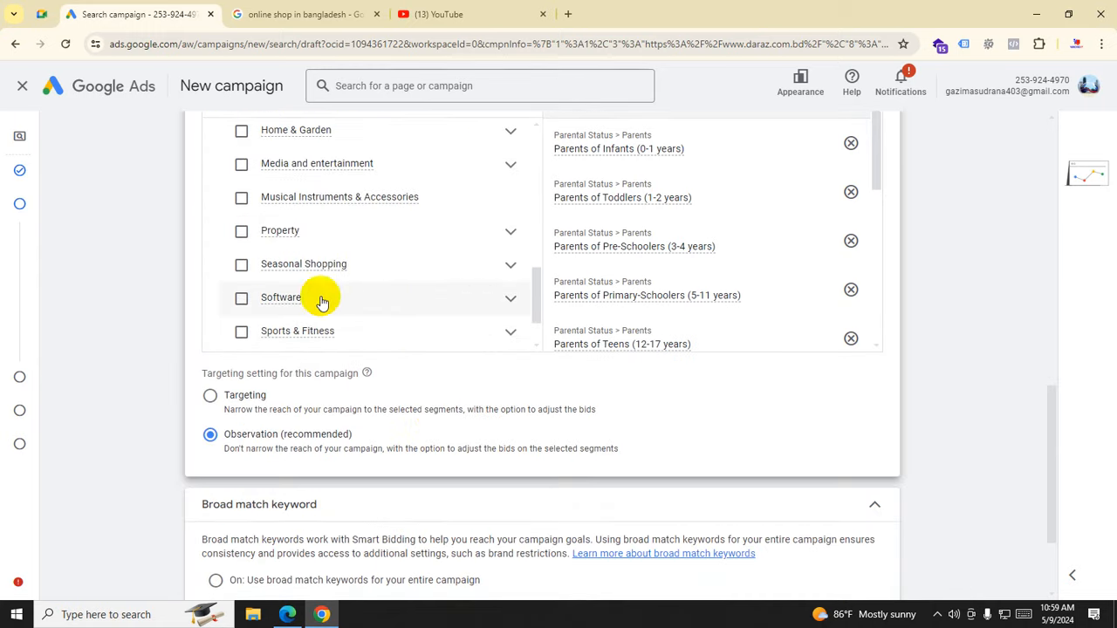
pyautogui.click(241, 333)
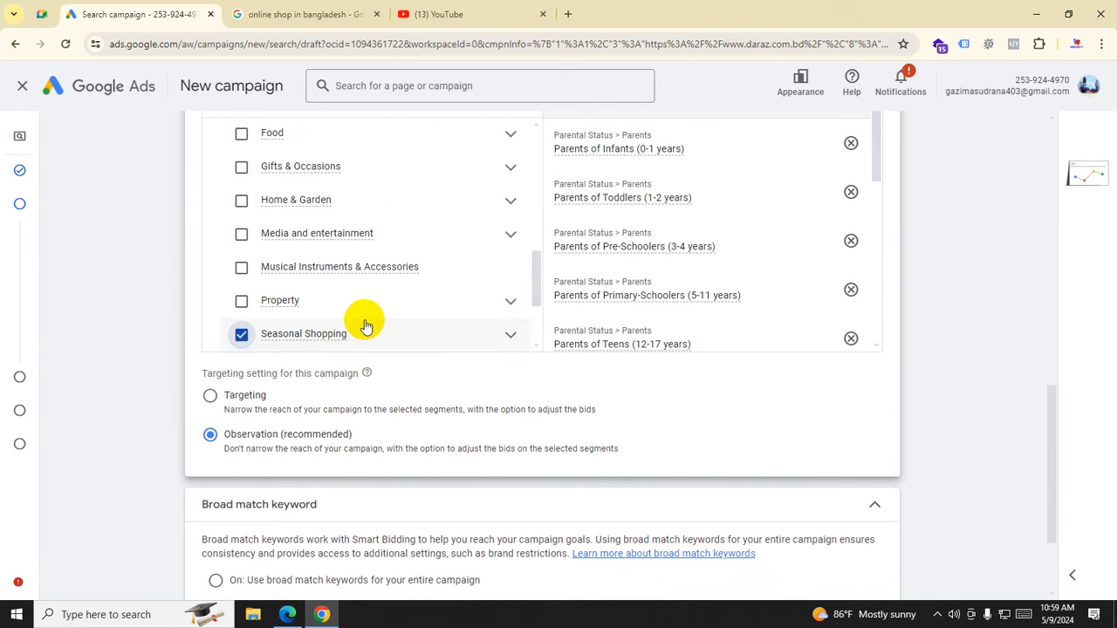
# Step: Try the Beauty & Personal Care in-market segment, clear it, browse its subcategories, and return to the audience category overview
pyautogui.scroll(6, 366, 326)
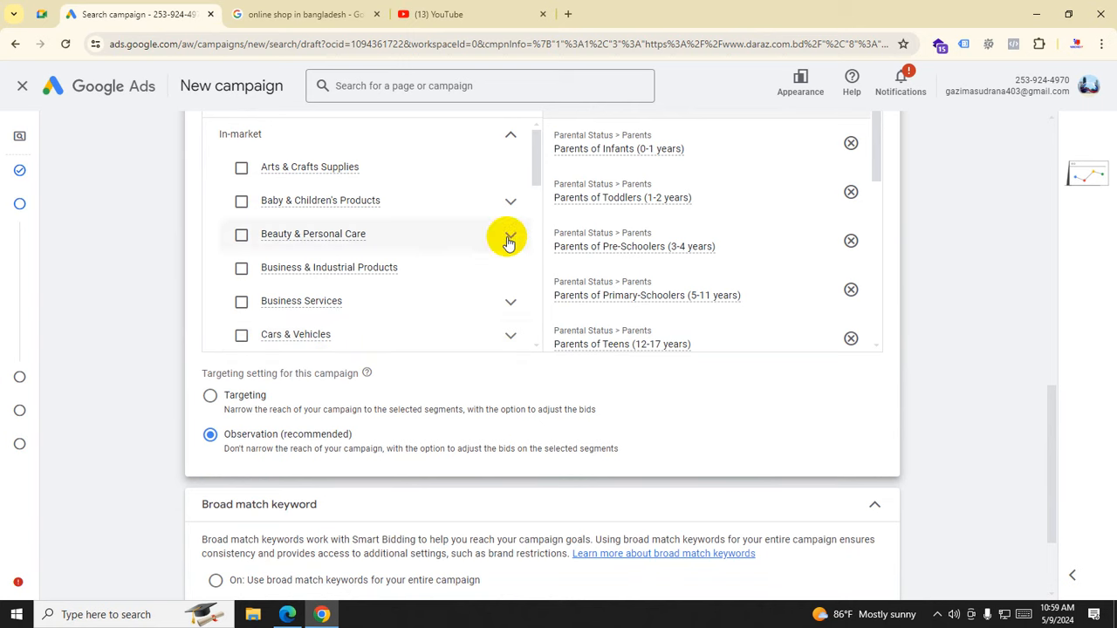
pyautogui.click(241, 237)
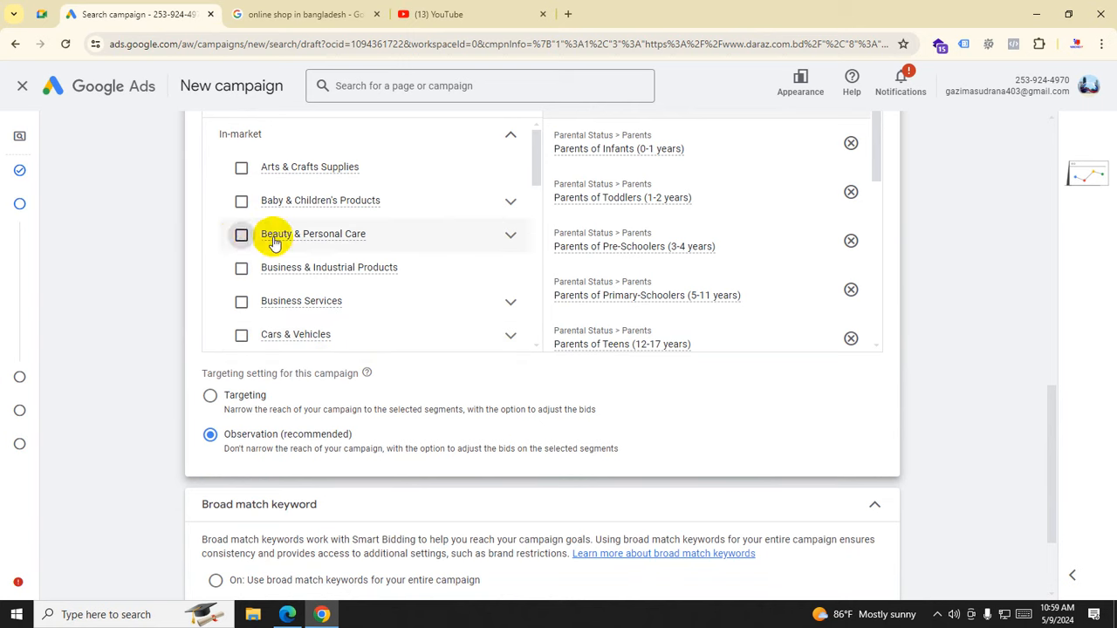
pyautogui.click(511, 236)
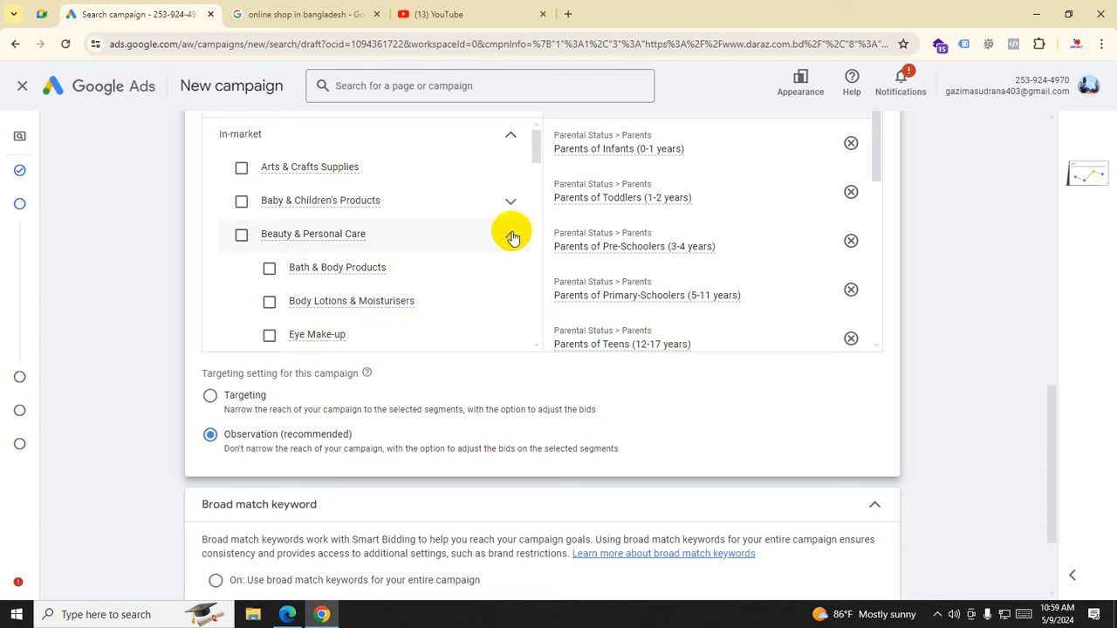
pyautogui.scroll(-1, 398, 284)
pyautogui.scroll(2, 400, 287)
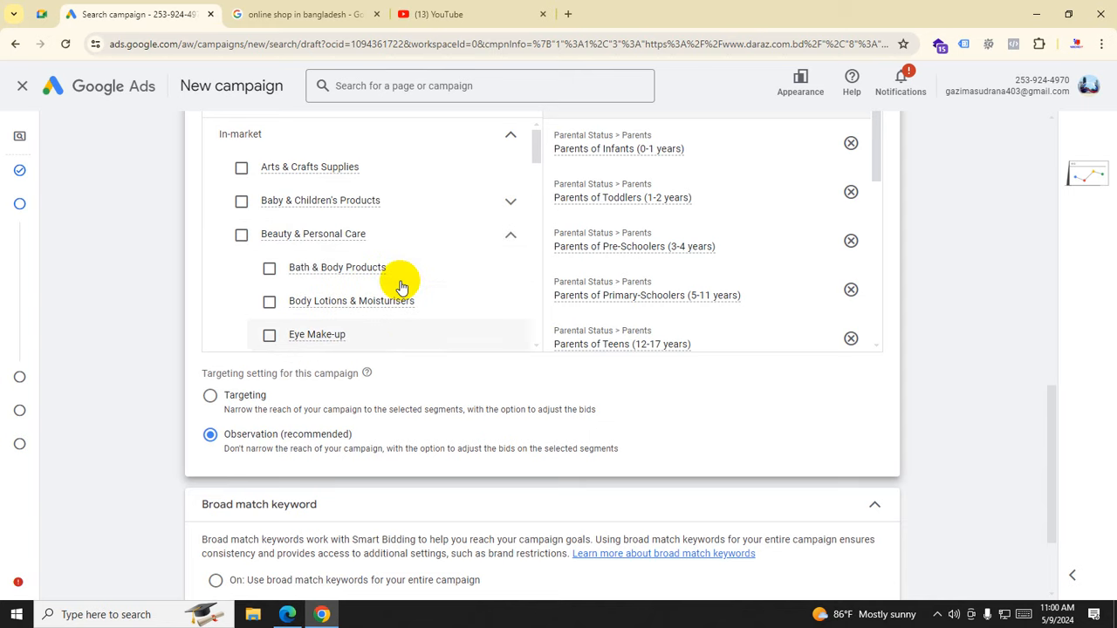
pyautogui.click(510, 304)
pyautogui.scroll(3, 464, 299)
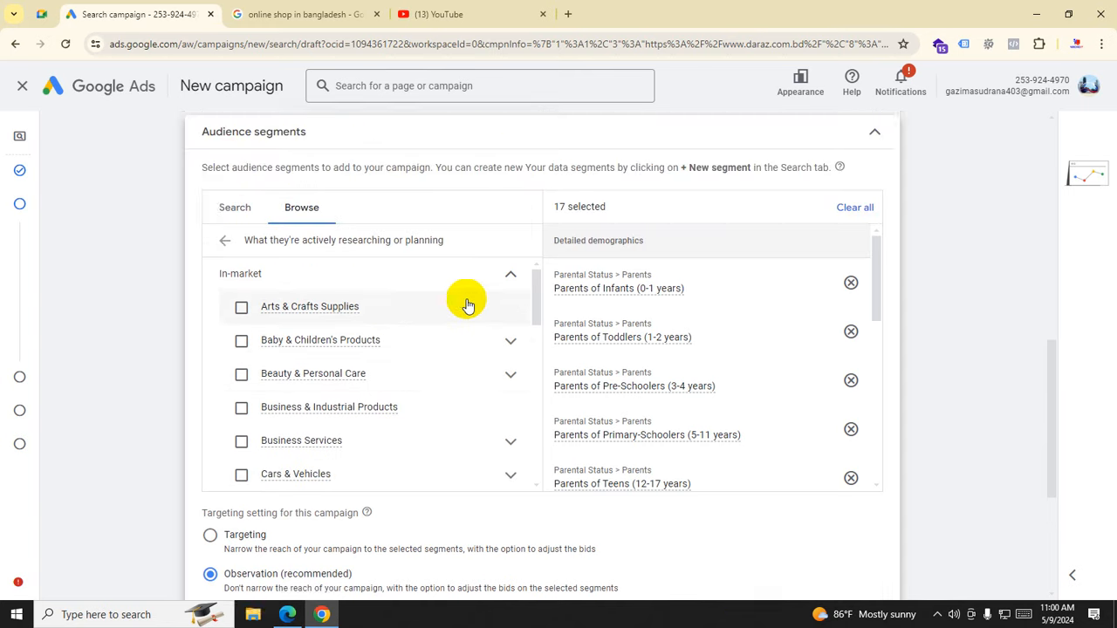
pyautogui.click(222, 381)
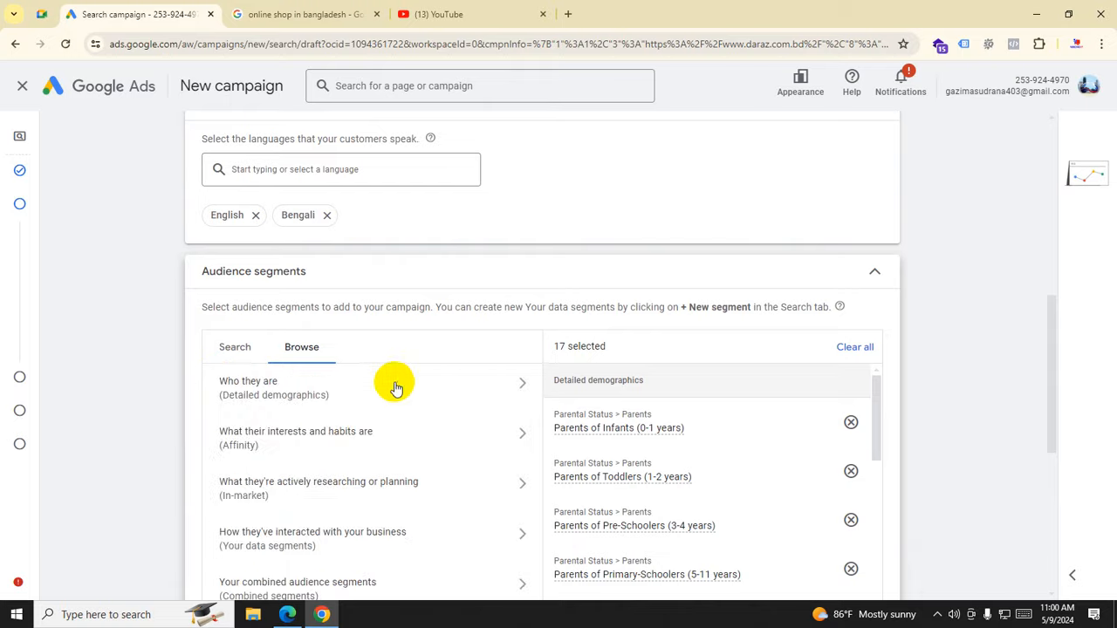
# Step: Review the selected audience segments and the available segments for how people have interacted with the business
pyautogui.scroll(-2, 494, 396)
pyautogui.scroll(-3, 757, 340)
pyautogui.scroll(-6, 758, 338)
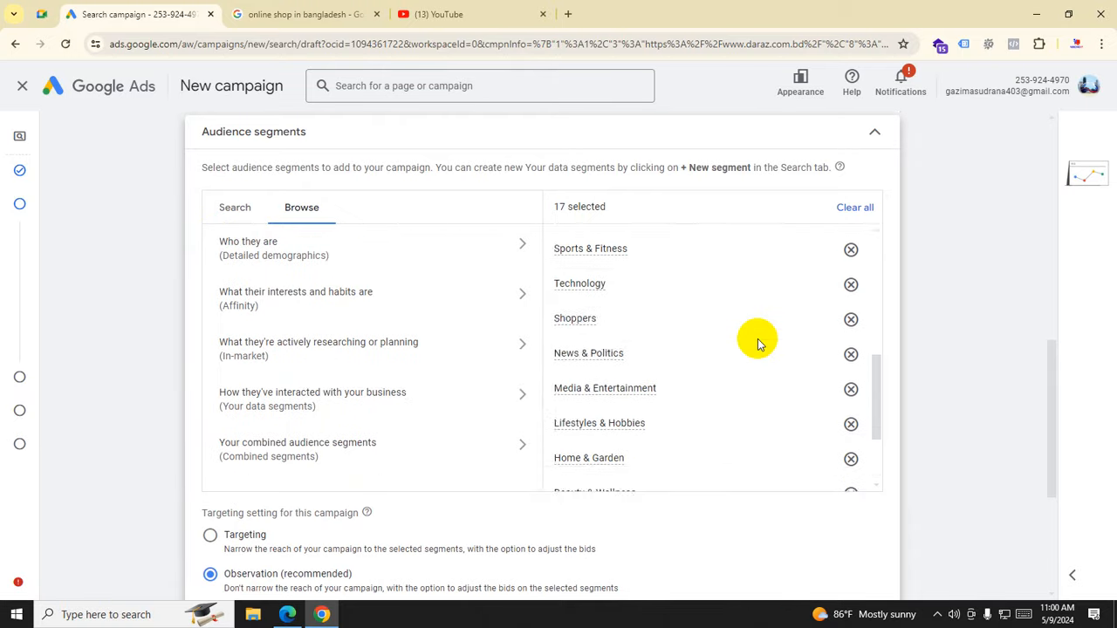
pyautogui.scroll(3, 368, 384)
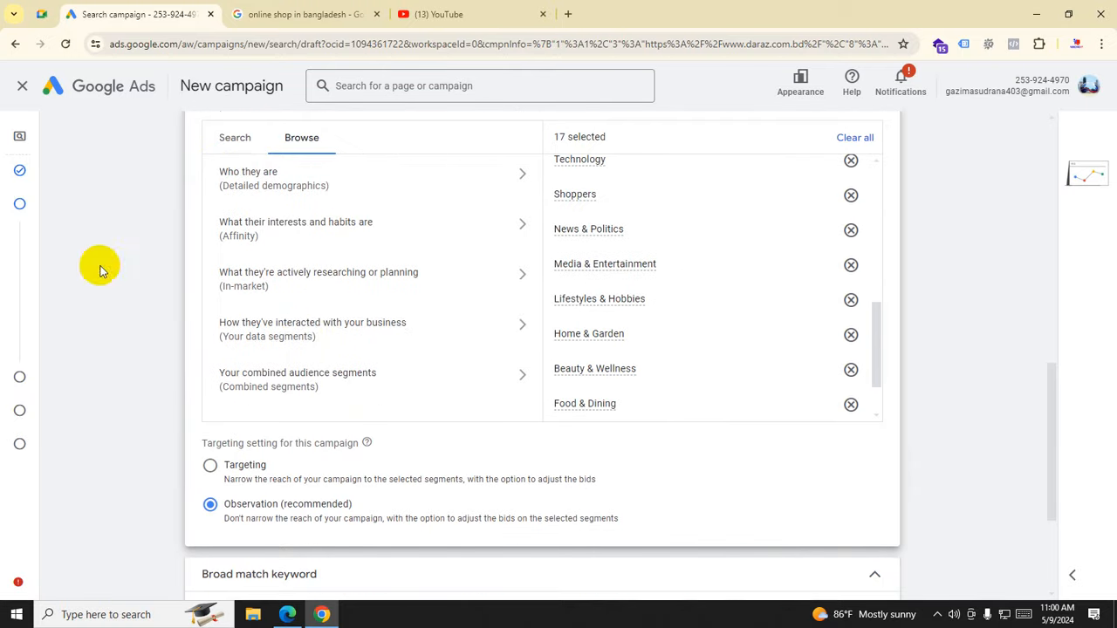
pyautogui.click(358, 329)
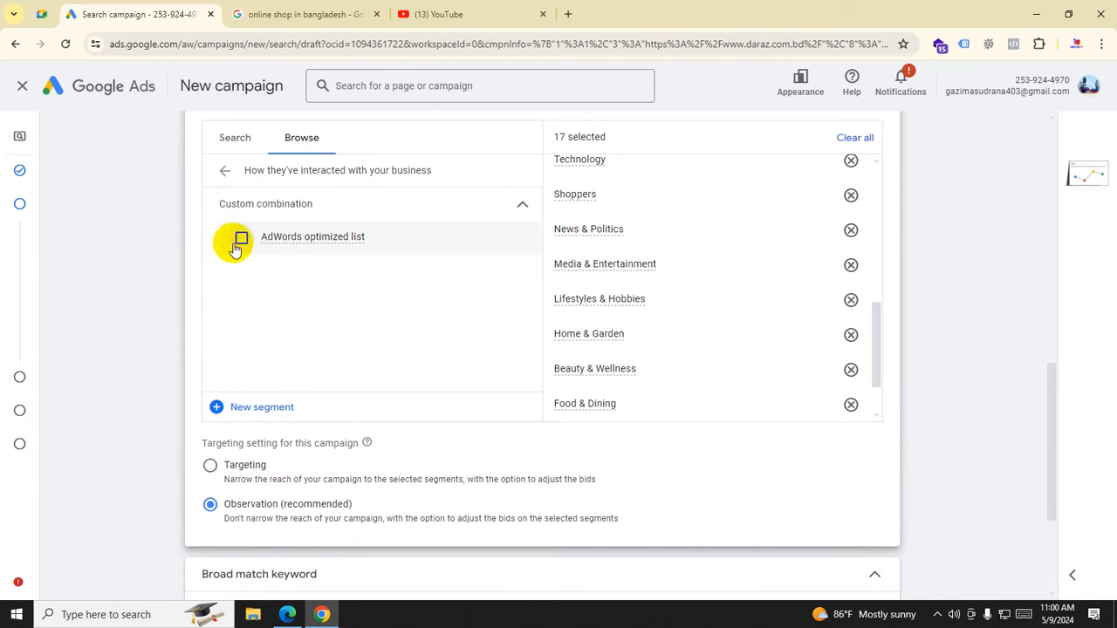
pyautogui.click(221, 171)
pyautogui.scroll(-1, 395, 347)
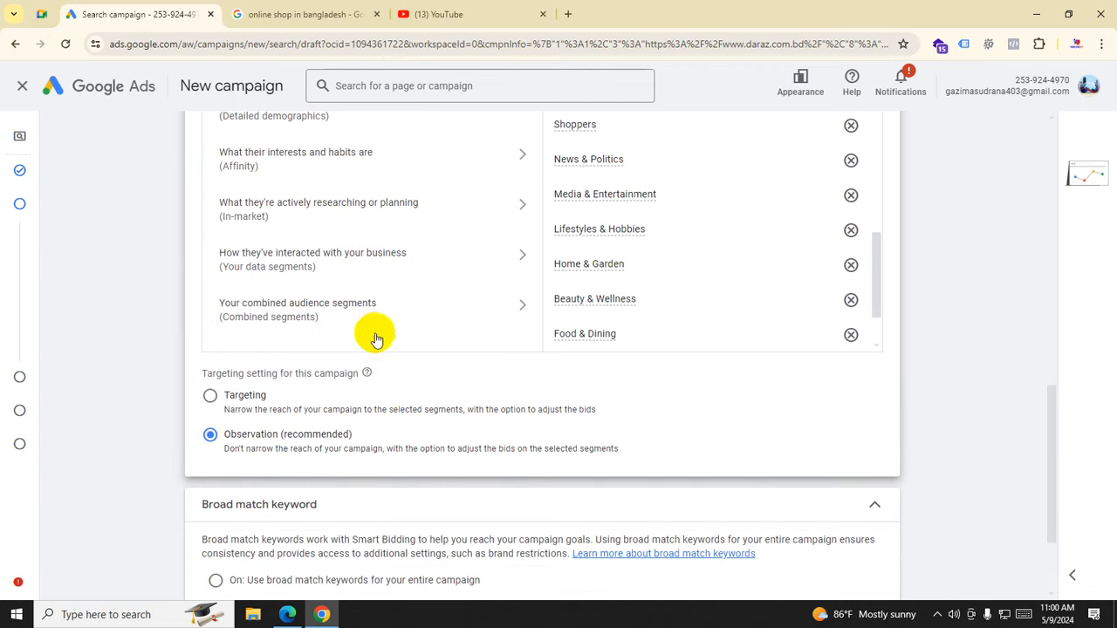
# Step: Review the selected audience segments and targeting setting, and collapse the Audience segments section
pyautogui.scroll(-1, 370, 332)
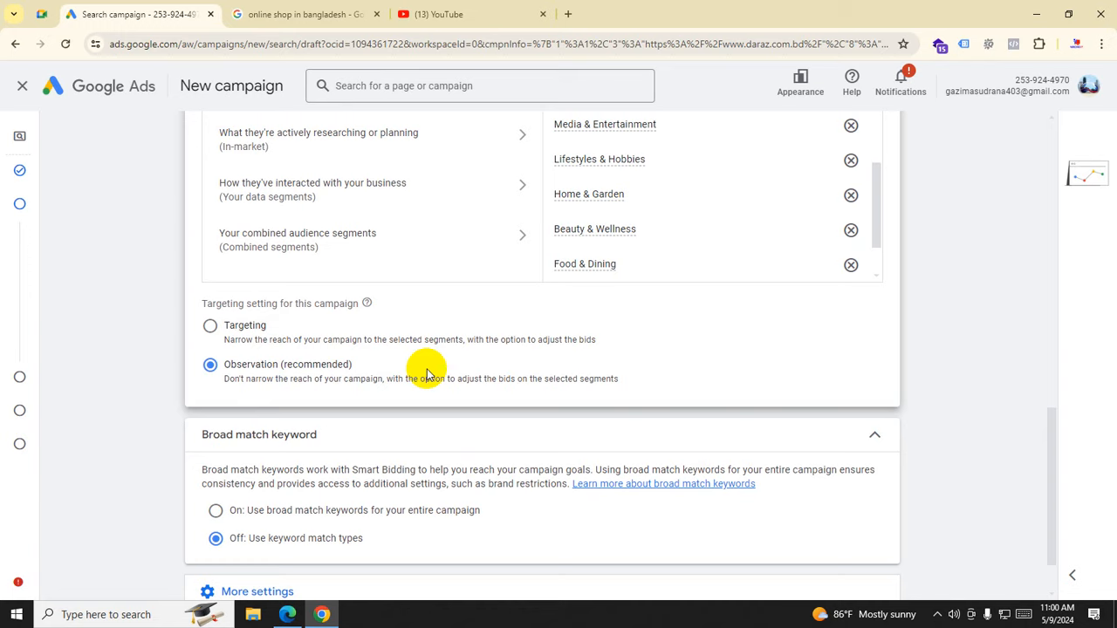
pyautogui.scroll(-2, 427, 375)
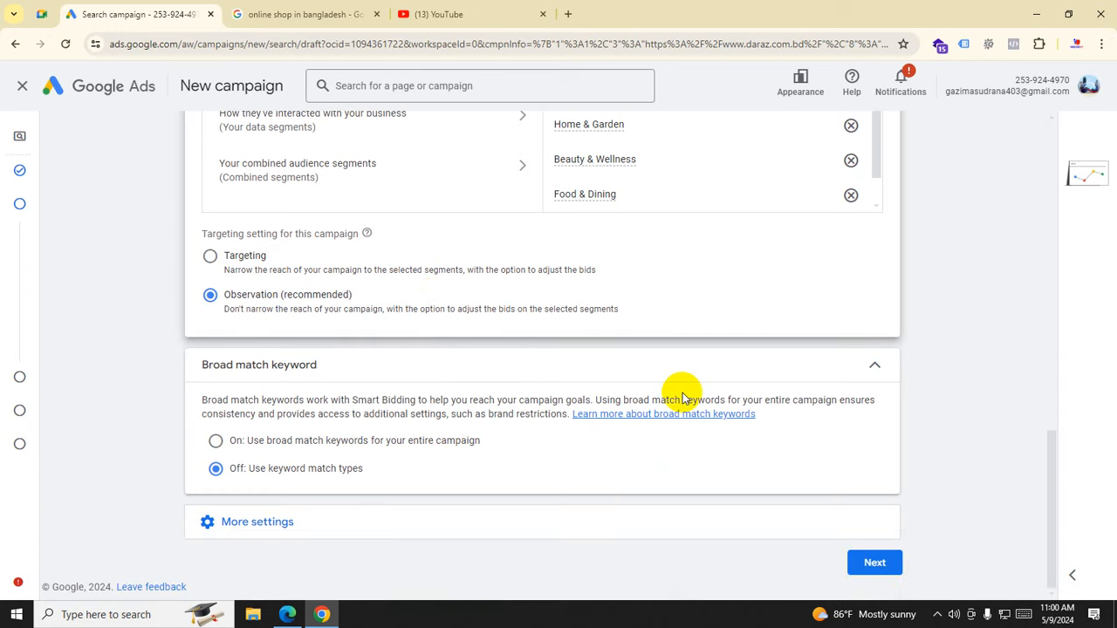
pyautogui.scroll(5, 451, 312)
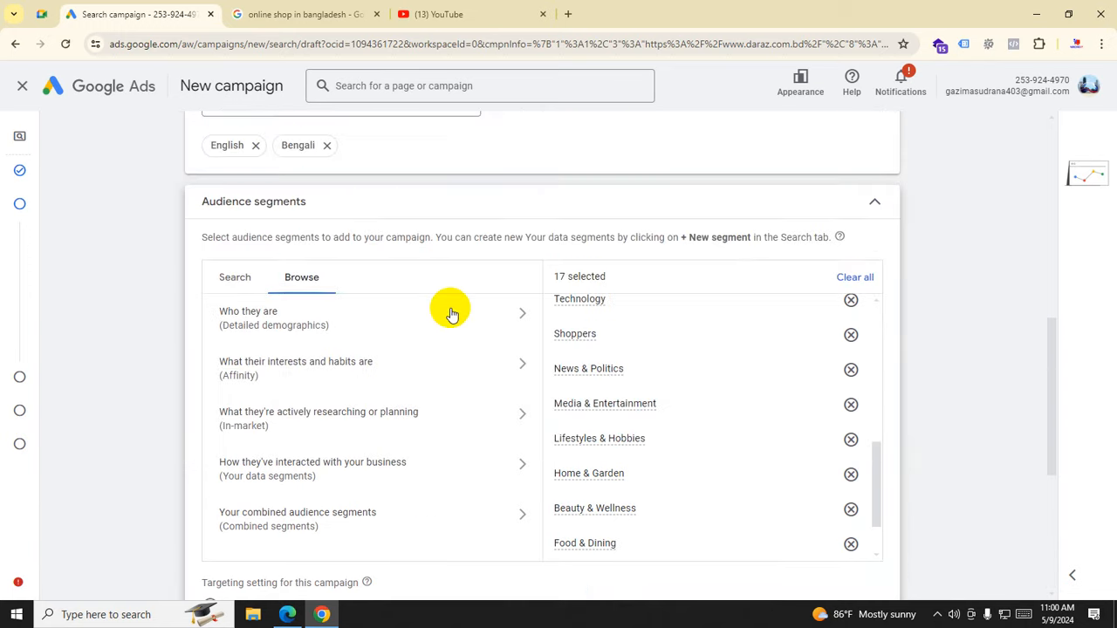
pyautogui.click(874, 206)
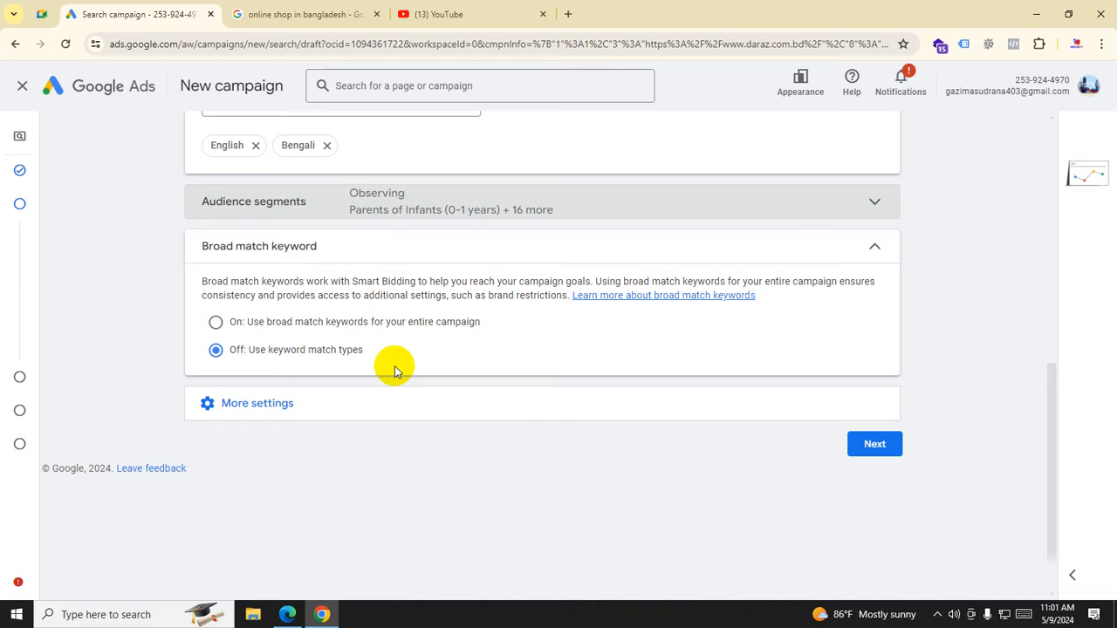
# Step: Switch to YouTube to view its recent search suggestions and return to the Google Ads campaign draft
pyautogui.click(486, 14)
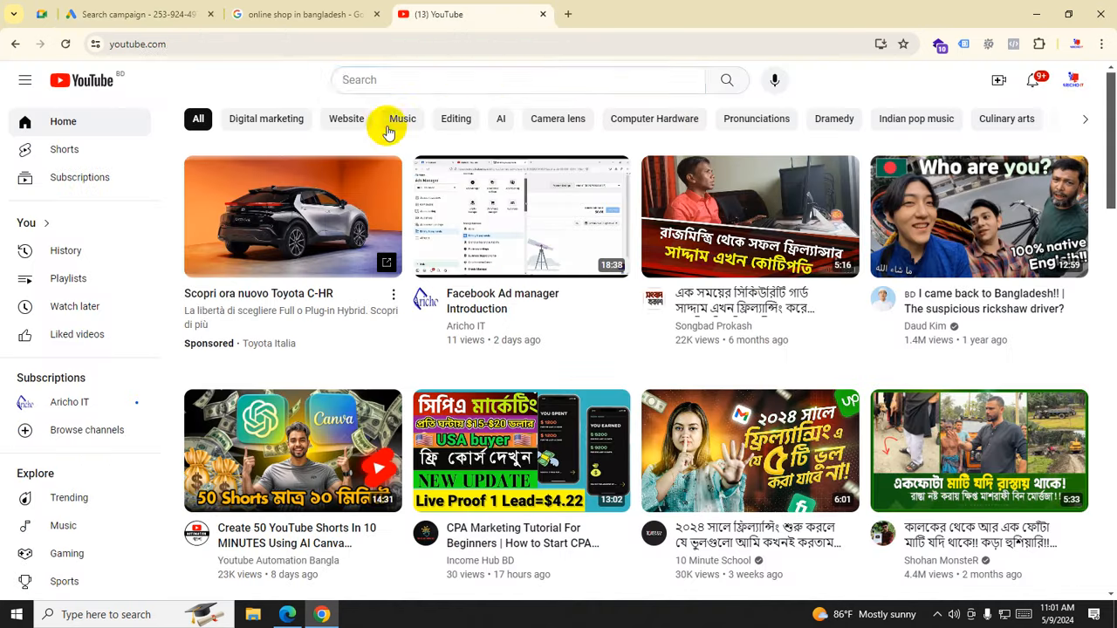
pyautogui.click(504, 80)
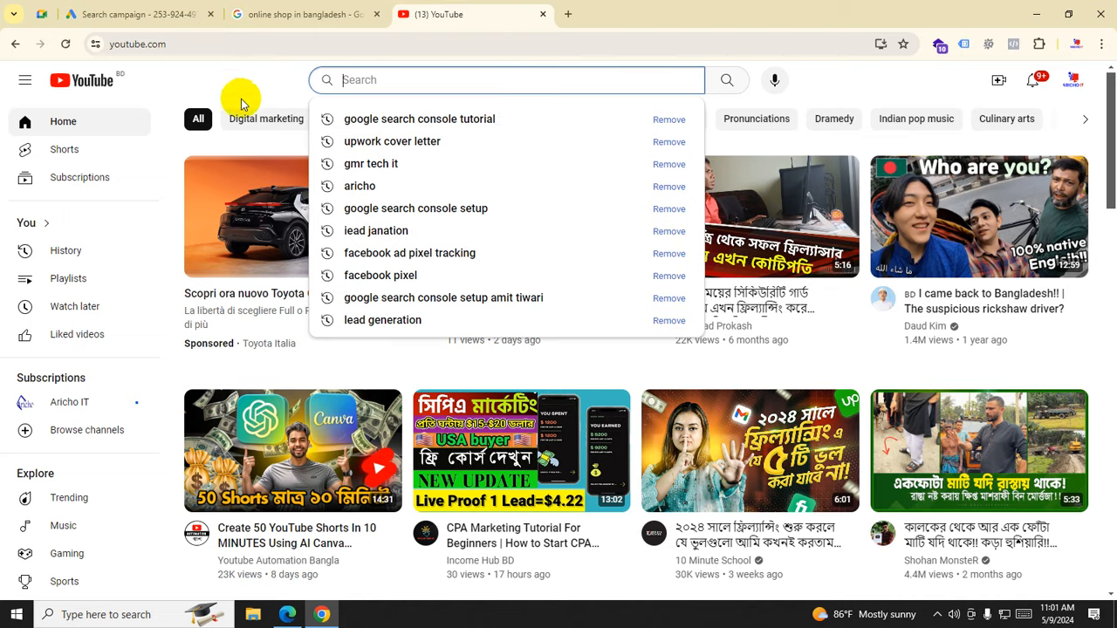
pyautogui.click(272, 70)
pyautogui.click(163, 25)
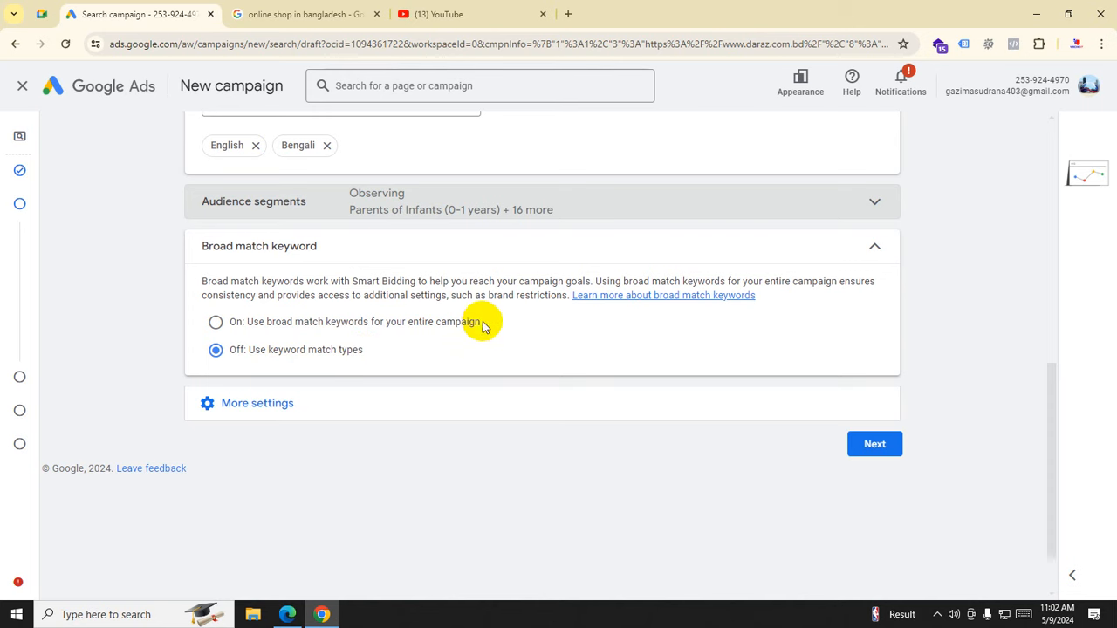
# Step: Turn on broad match keywords for the entire campaign and set the campaign's end date to 12 May 2024
pyautogui.click(216, 322)
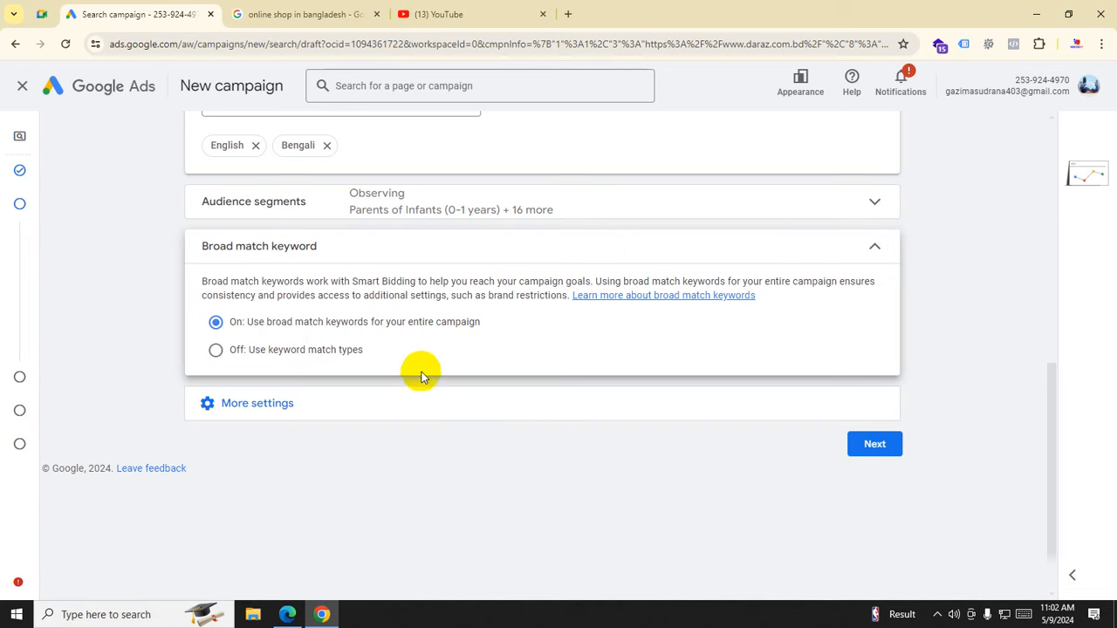
pyautogui.click(537, 402)
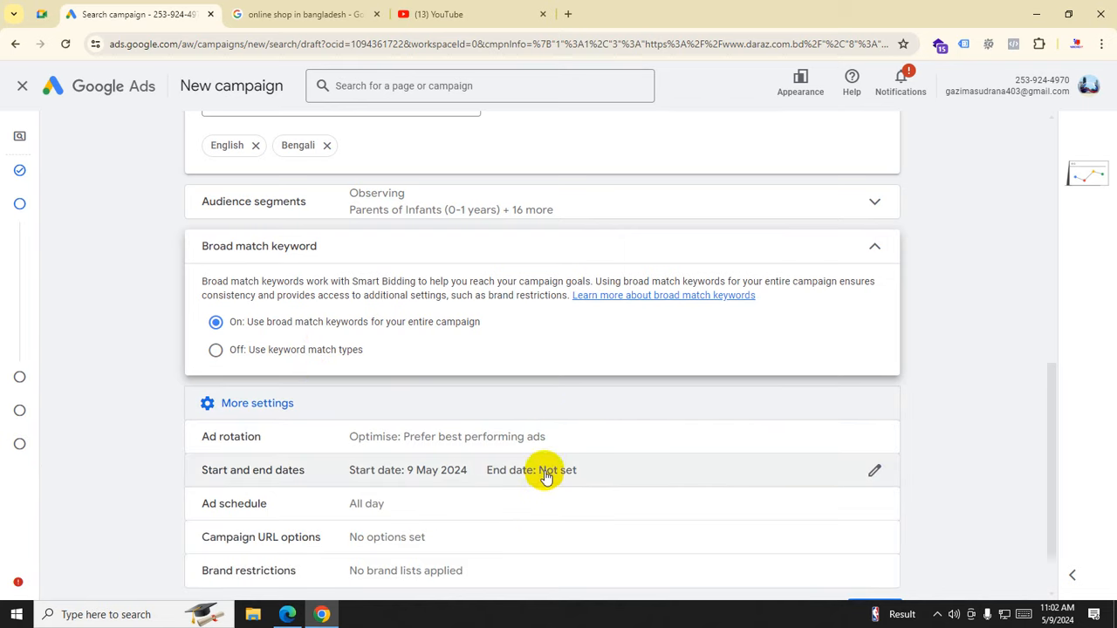
pyautogui.scroll(-1, 539, 471)
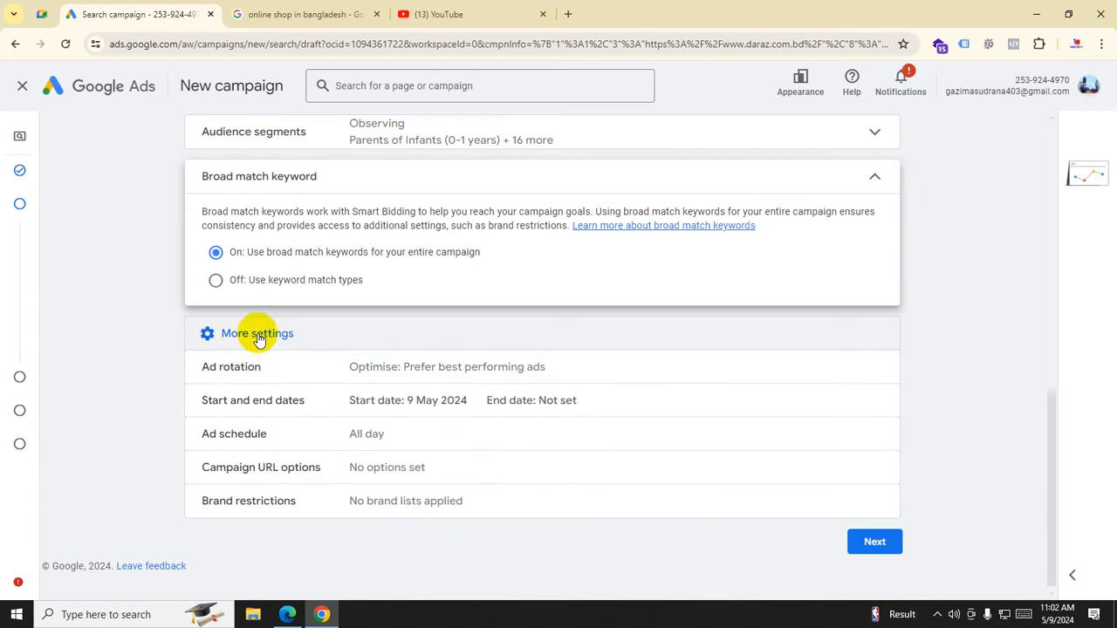
pyautogui.click(874, 400)
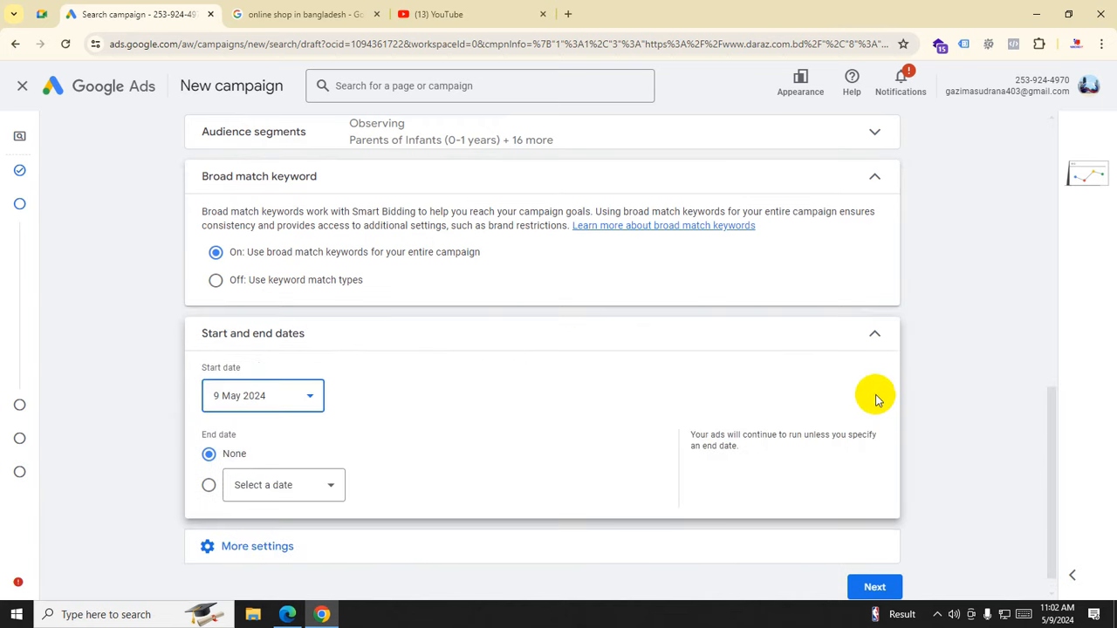
pyautogui.click(208, 485)
pyautogui.click(300, 492)
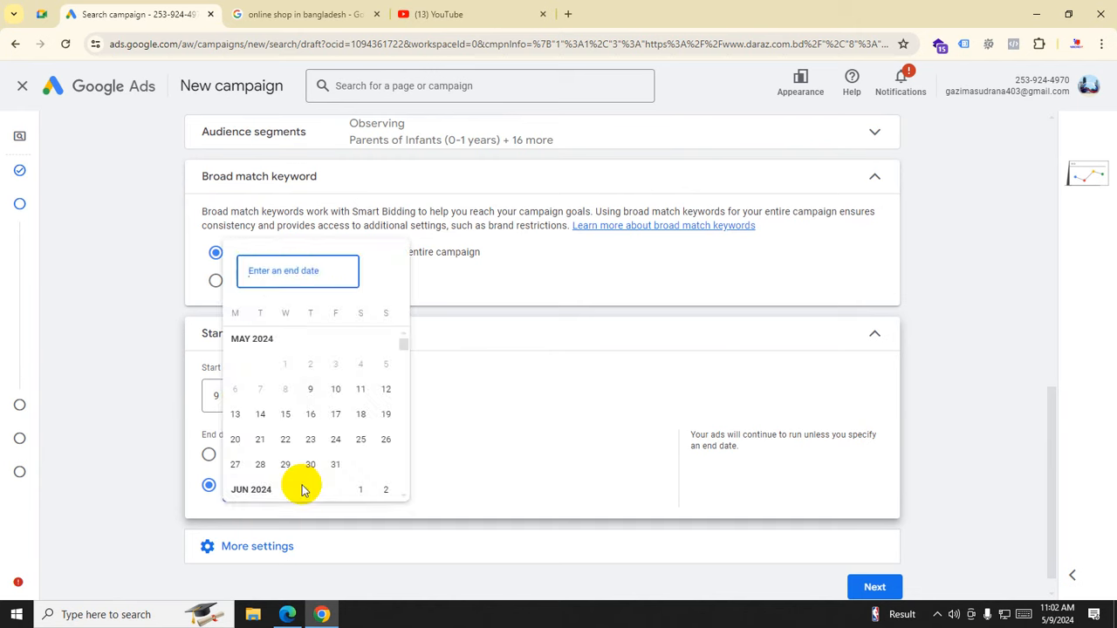
pyautogui.click(384, 389)
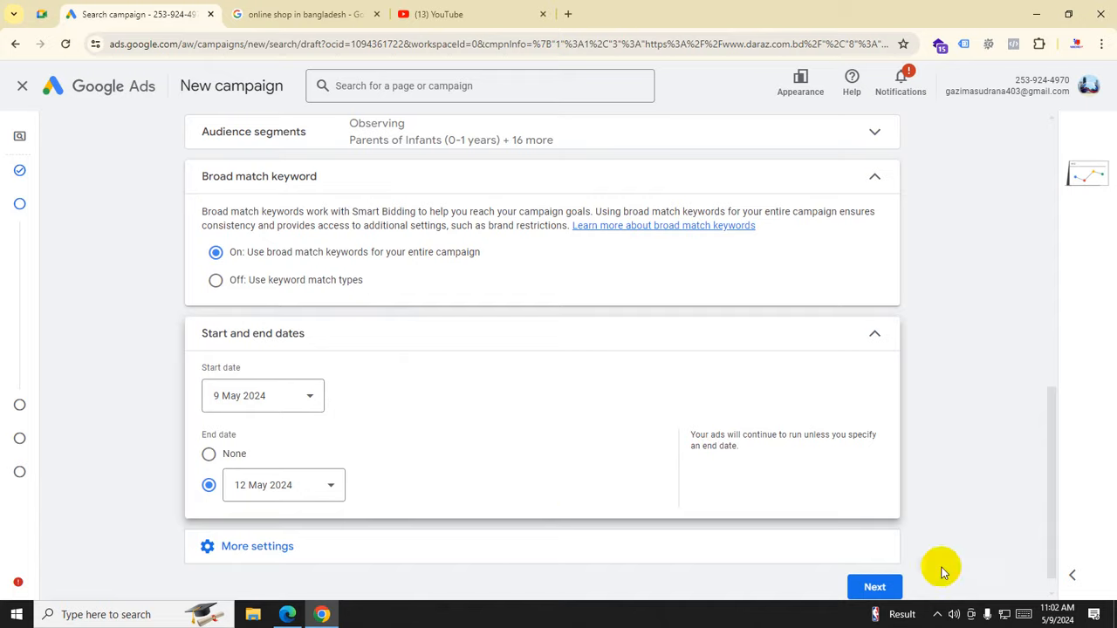
# Step: Continue to the Keywords and ads stage, dismiss the draft limit notice, and choose to create the ad without AI help
pyautogui.click(885, 585)
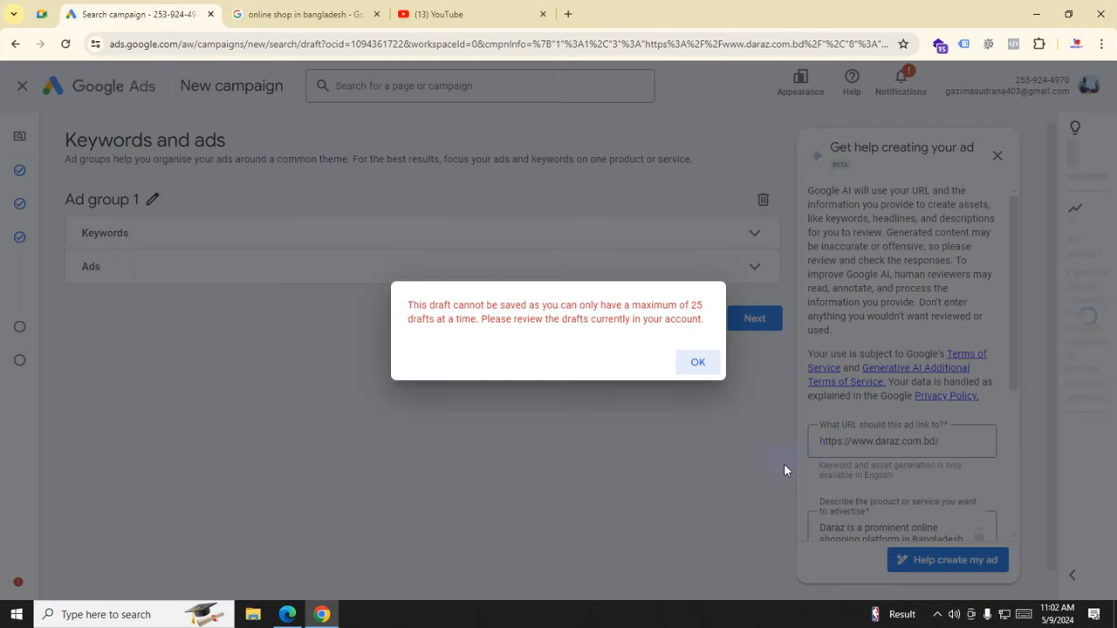
pyautogui.click(698, 361)
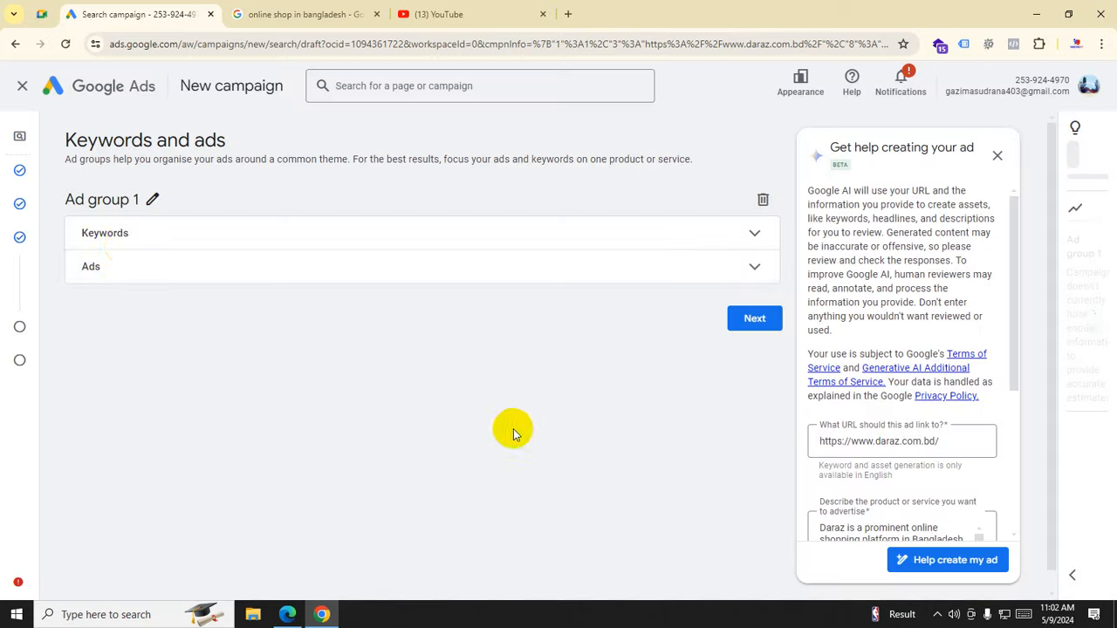
pyautogui.click(745, 231)
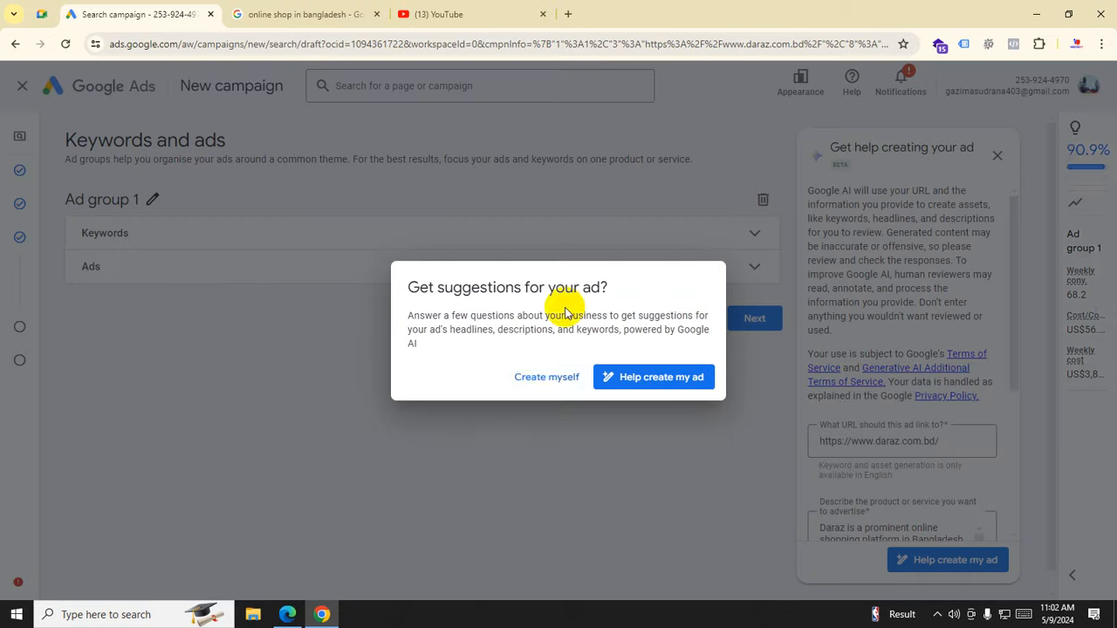
pyautogui.click(545, 378)
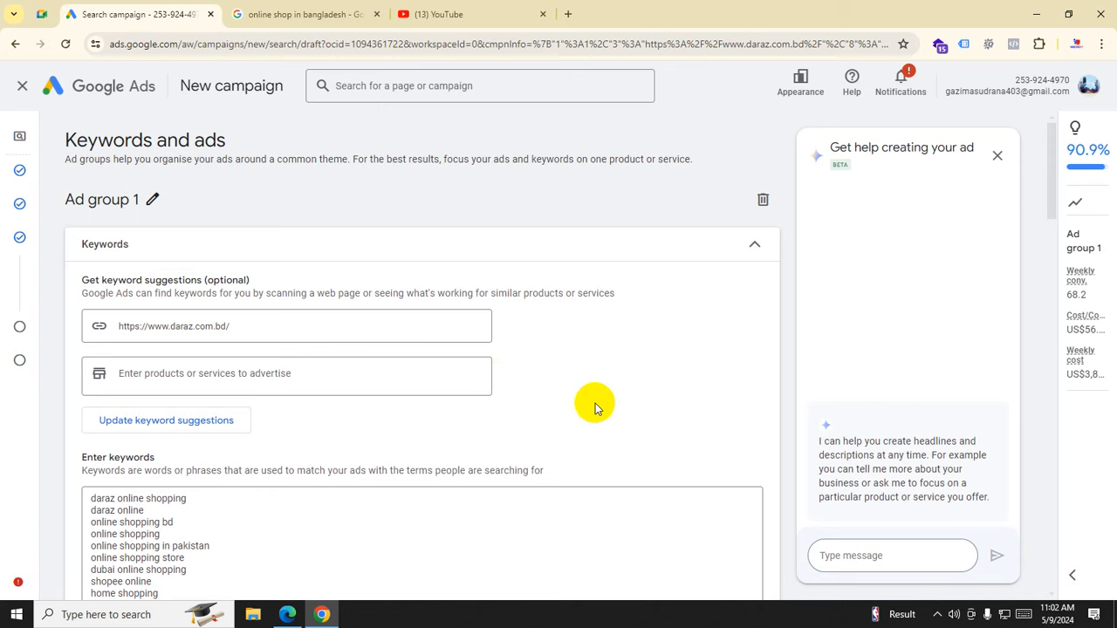
# Step: Examine the suggested keywords for the Daraz website in Ad group 1
pyautogui.scroll(-1, 523, 407)
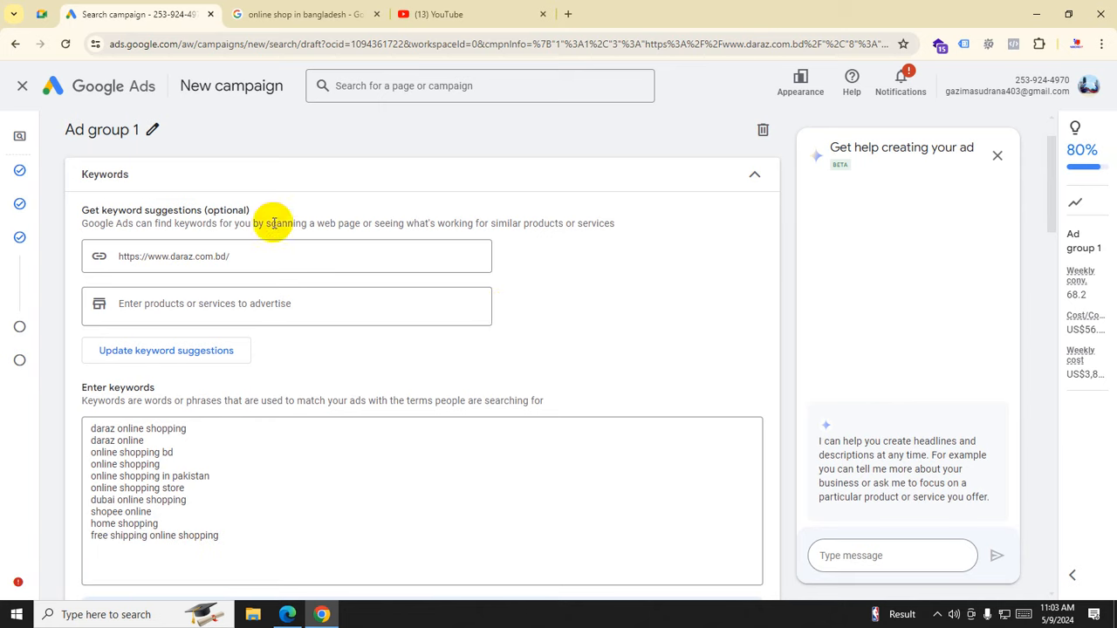
pyautogui.scroll(-1, 328, 349)
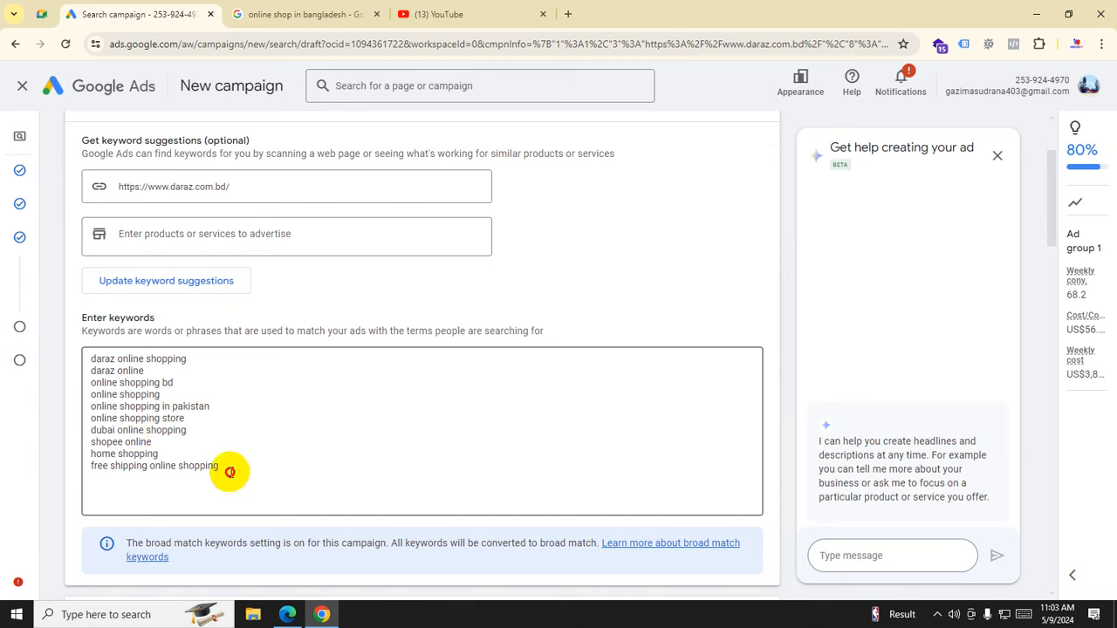
pyautogui.moveTo(230, 468); pyautogui.dragTo(141, 407)
pyautogui.click(282, 441)
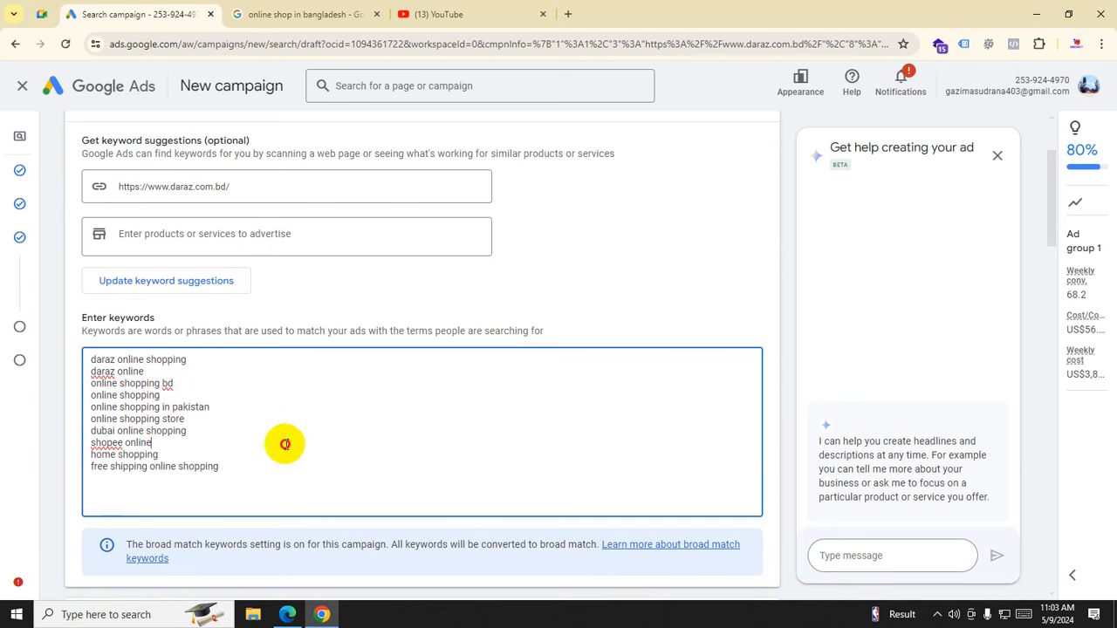
pyautogui.moveTo(250, 456); pyautogui.dragTo(110, 371)
pyautogui.click(232, 465)
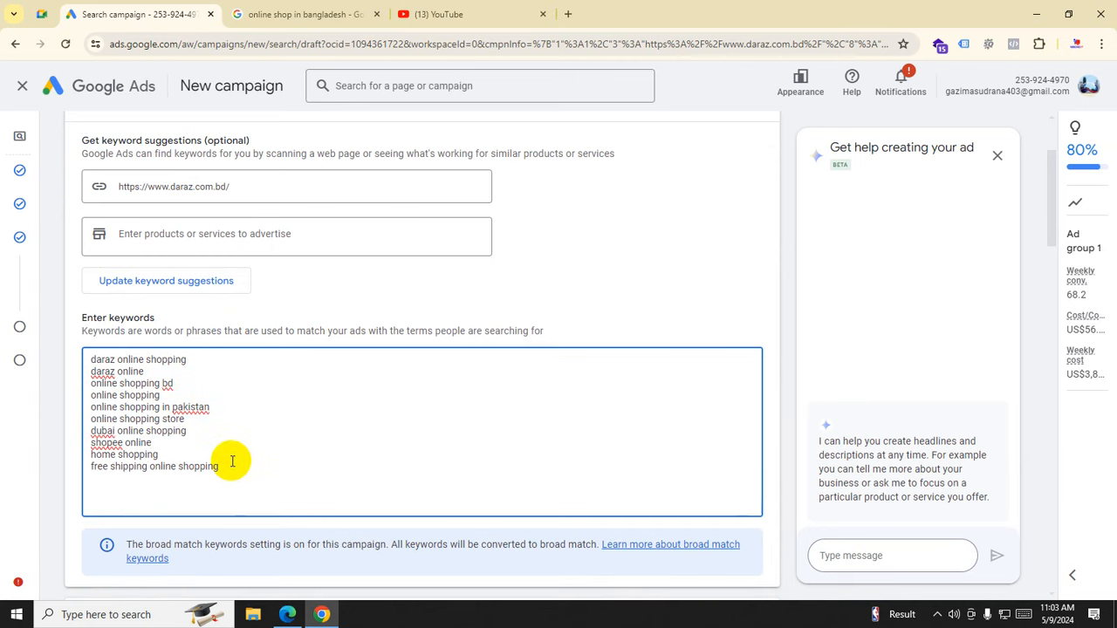
# Step: Add "clothing" and "best online shop" as products or services to advertise, and replace the current keywords with updated suggestions
pyautogui.click(207, 235)
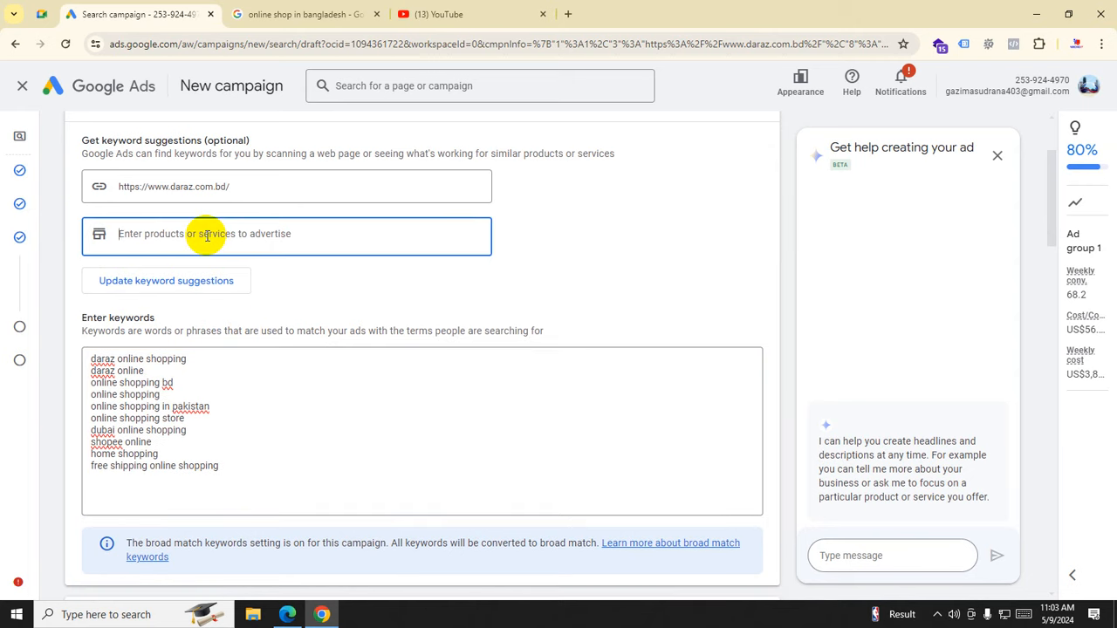
pyautogui.write('clothing')
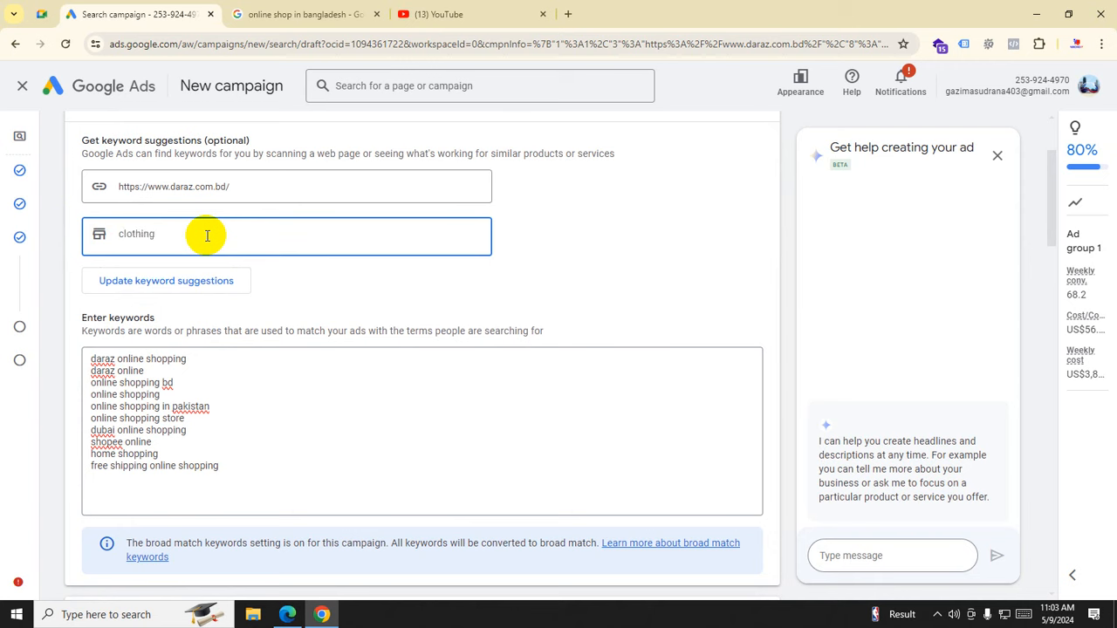
pyautogui.press('Return')
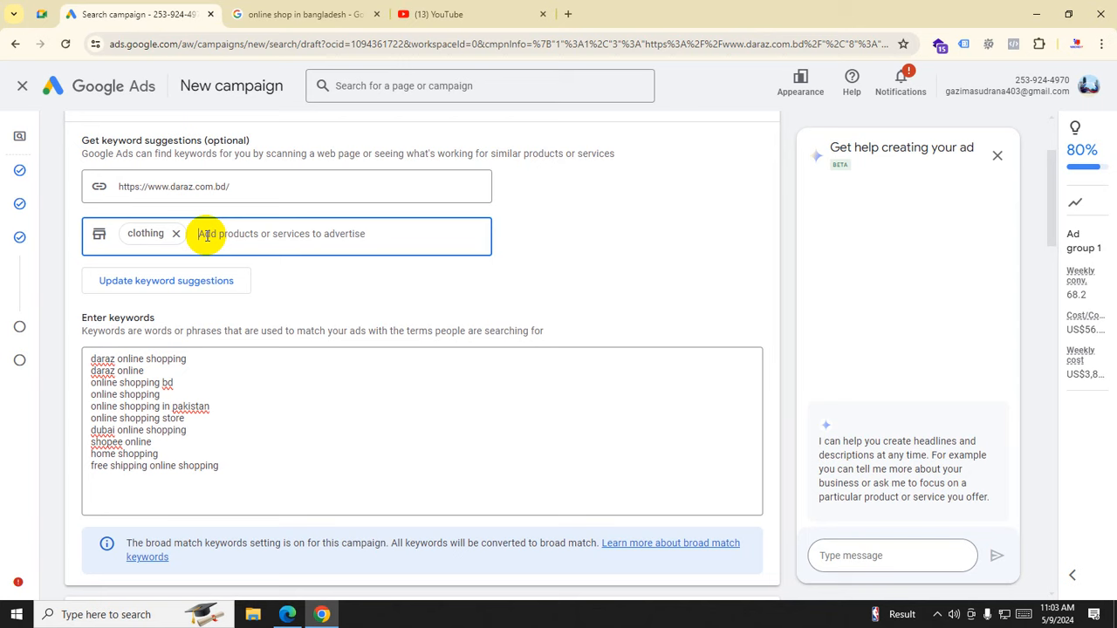
pyautogui.write('bds')
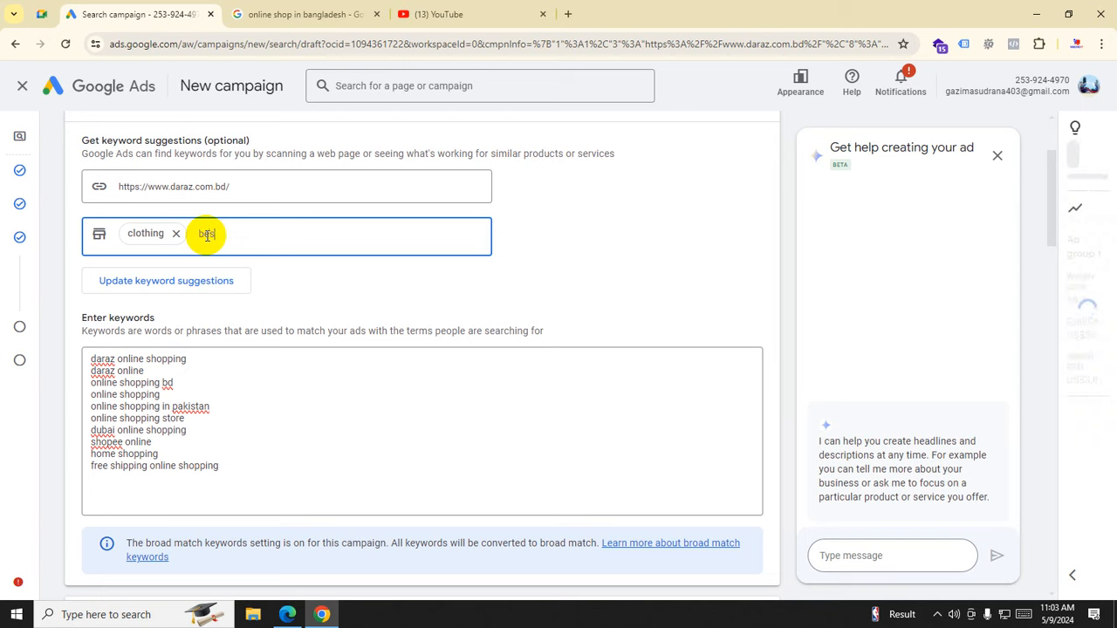
pyautogui.write('t online ')
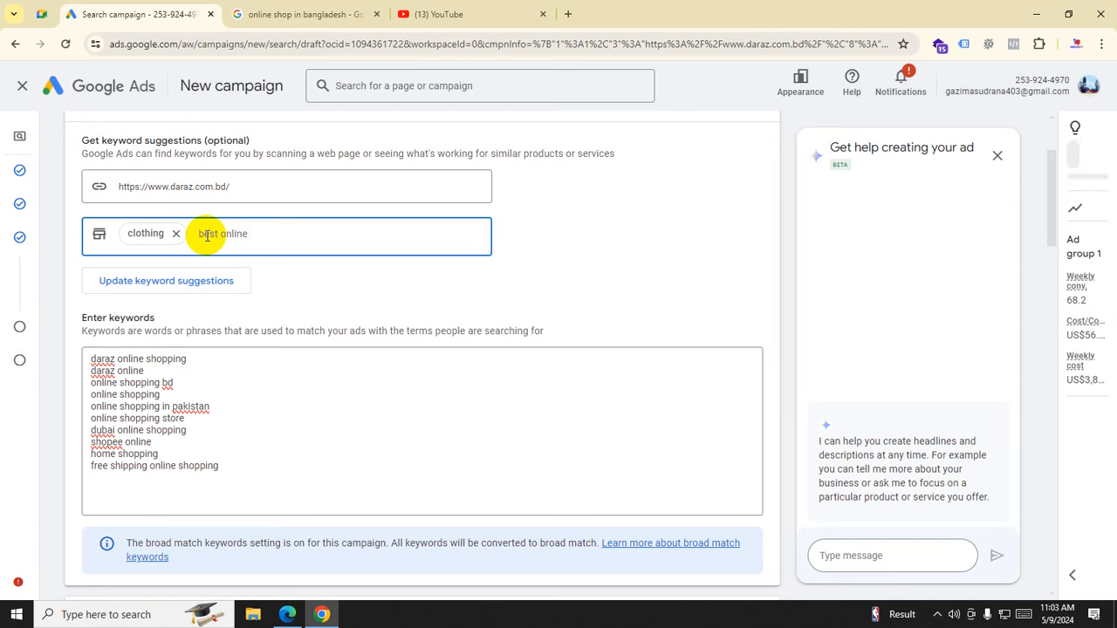
pyautogui.write('shop')
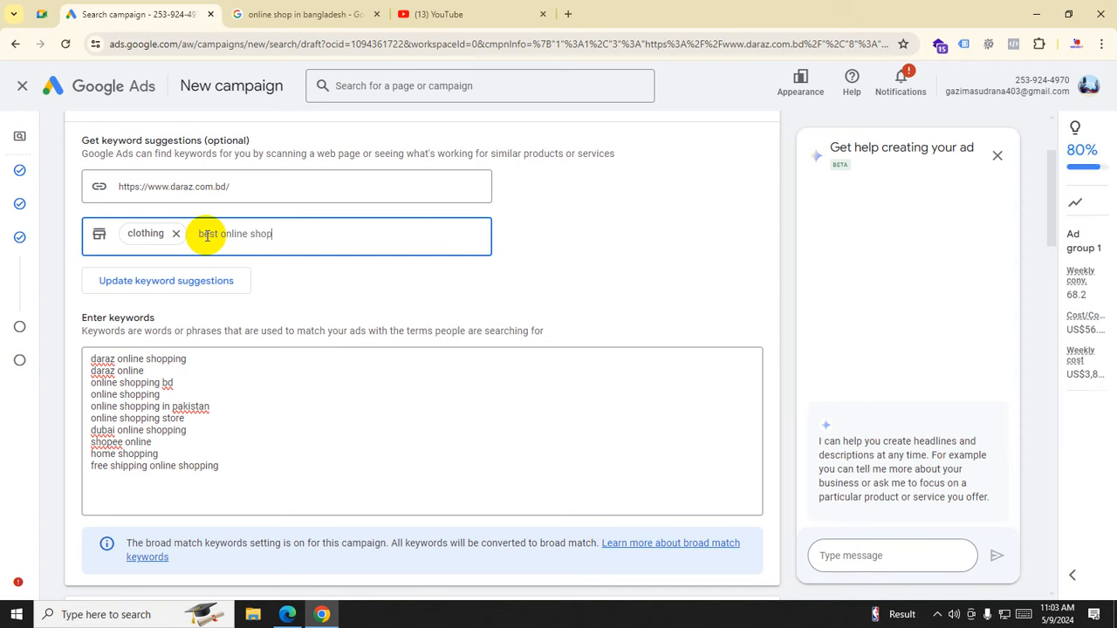
pyautogui.press('Return')
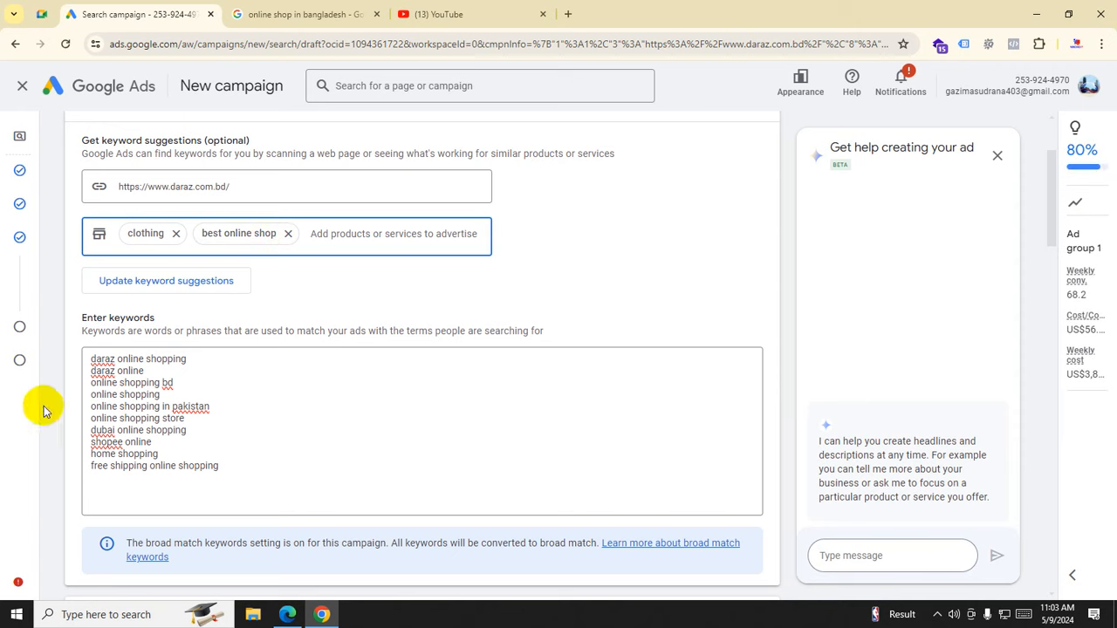
pyautogui.click(158, 283)
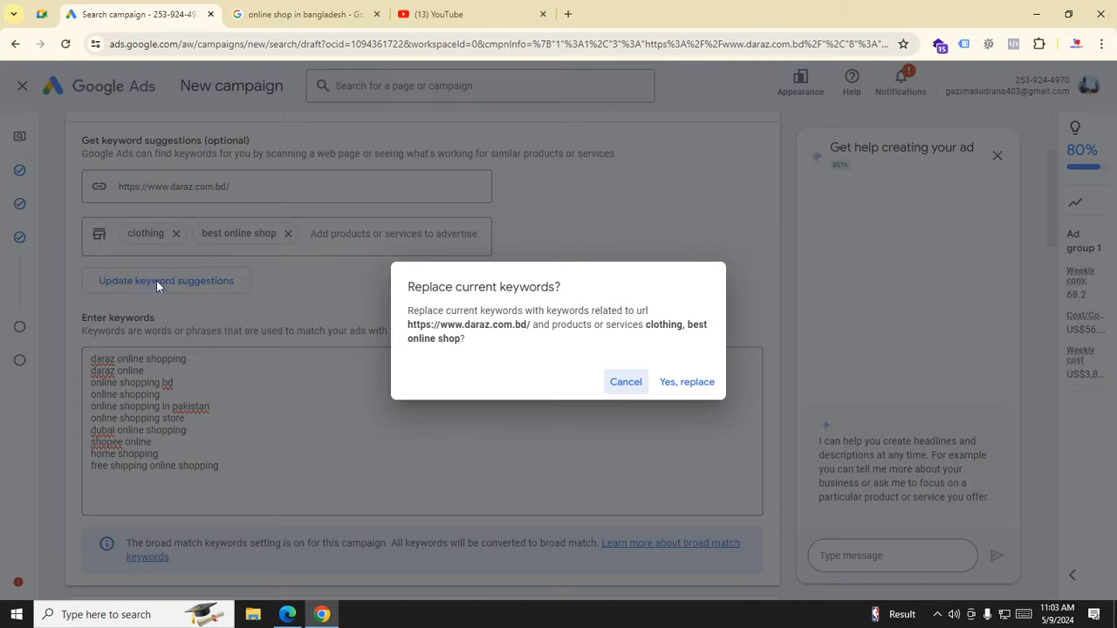
pyautogui.click(689, 384)
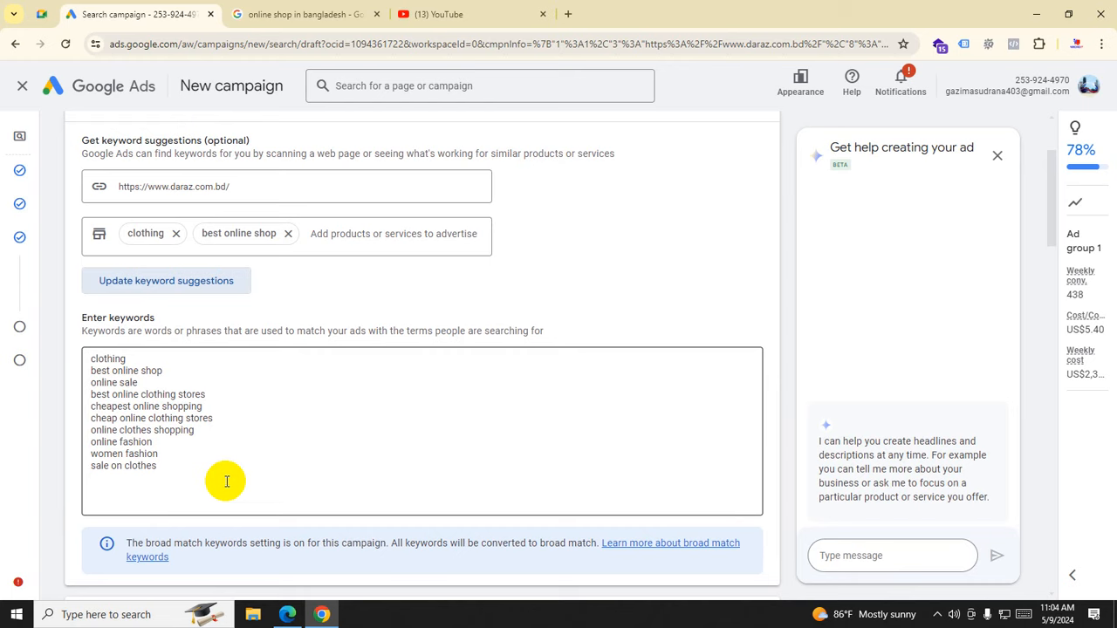
# Step: Enter "gmr" as the first part of the ad's display path
pyautogui.scroll(-4, 340, 469)
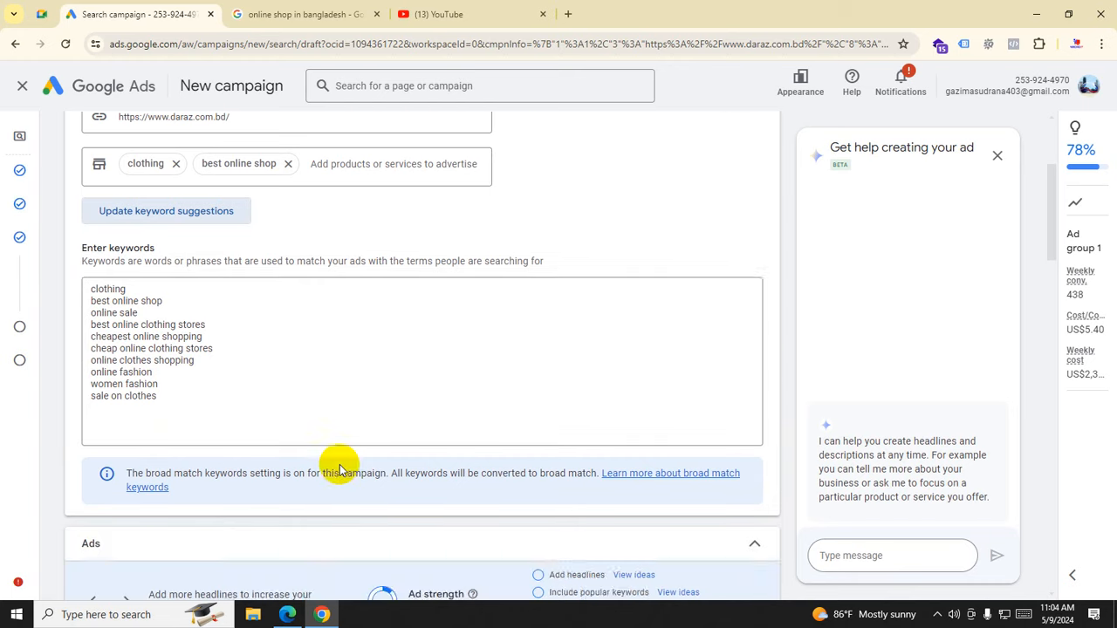
pyautogui.scroll(-2, 340, 465)
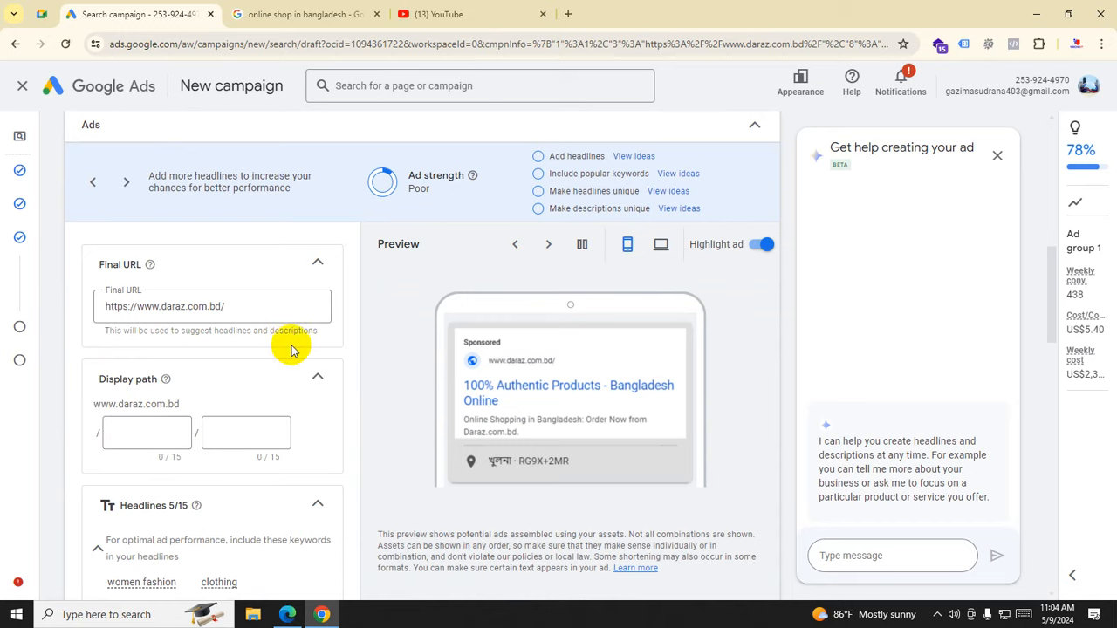
pyautogui.scroll(-1, 287, 345)
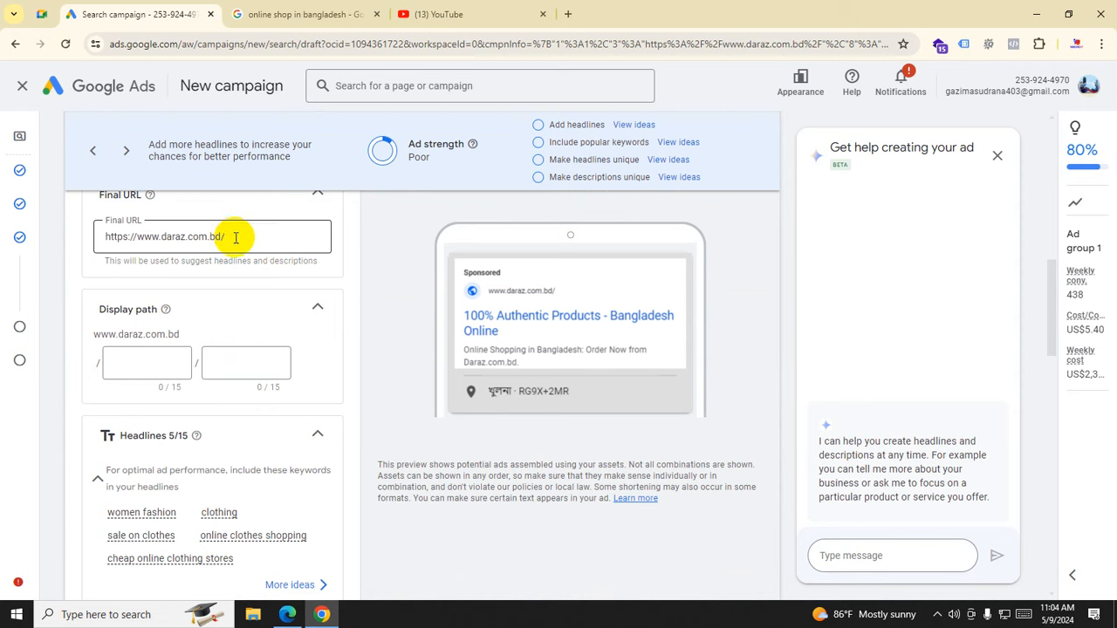
pyautogui.click(142, 361)
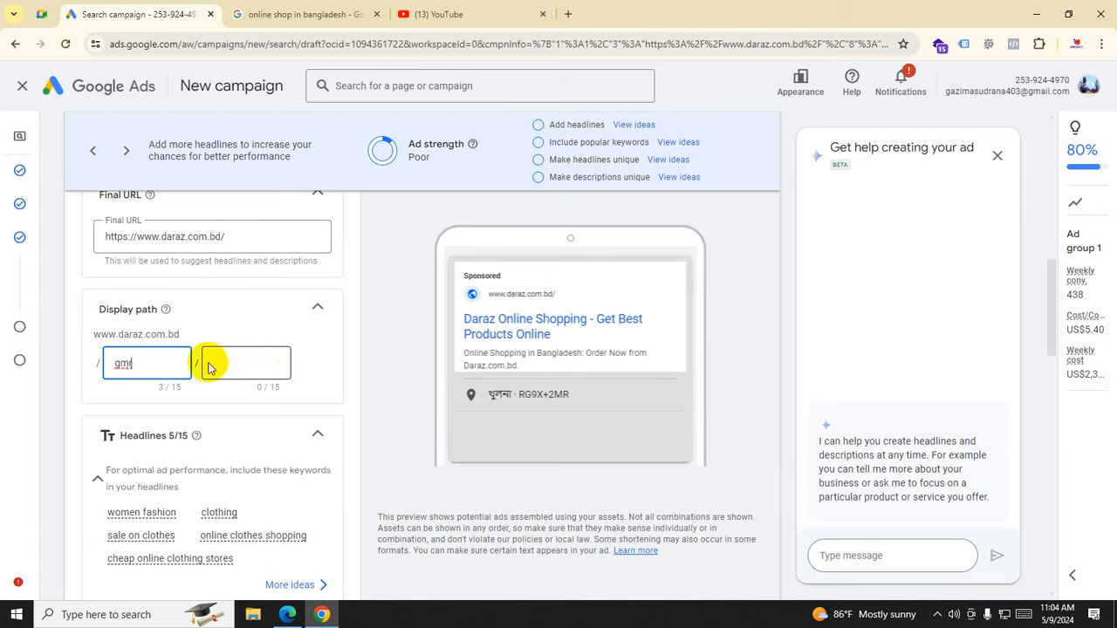
pyautogui.click(237, 367)
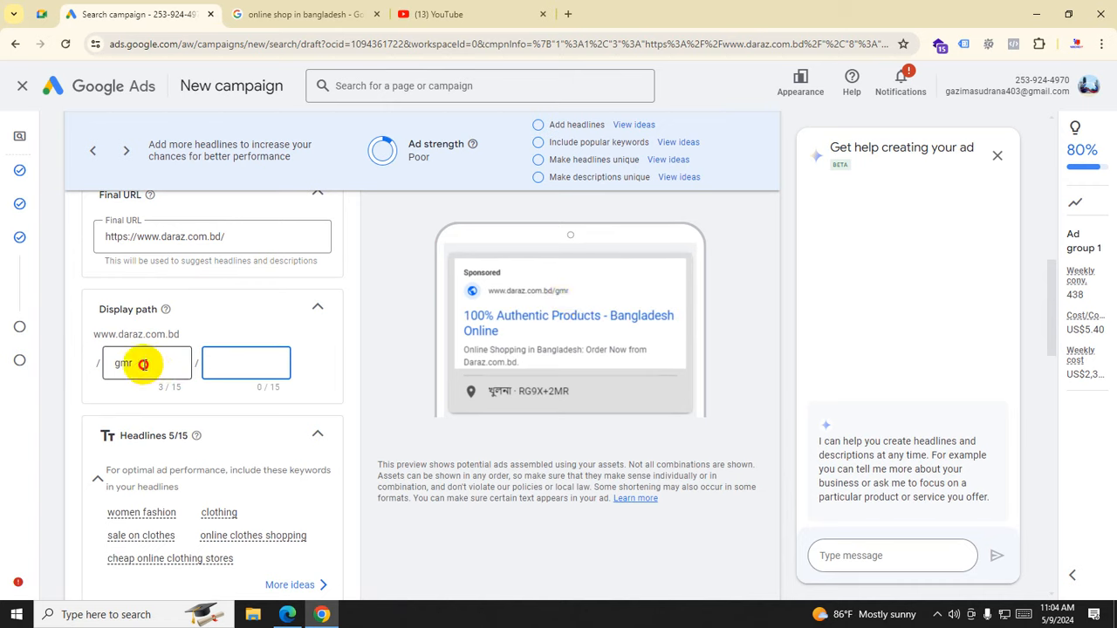
# Step: Clear the first part of the ad's display path
pyautogui.moveTo(145, 363); pyautogui.dragTo(105, 364)
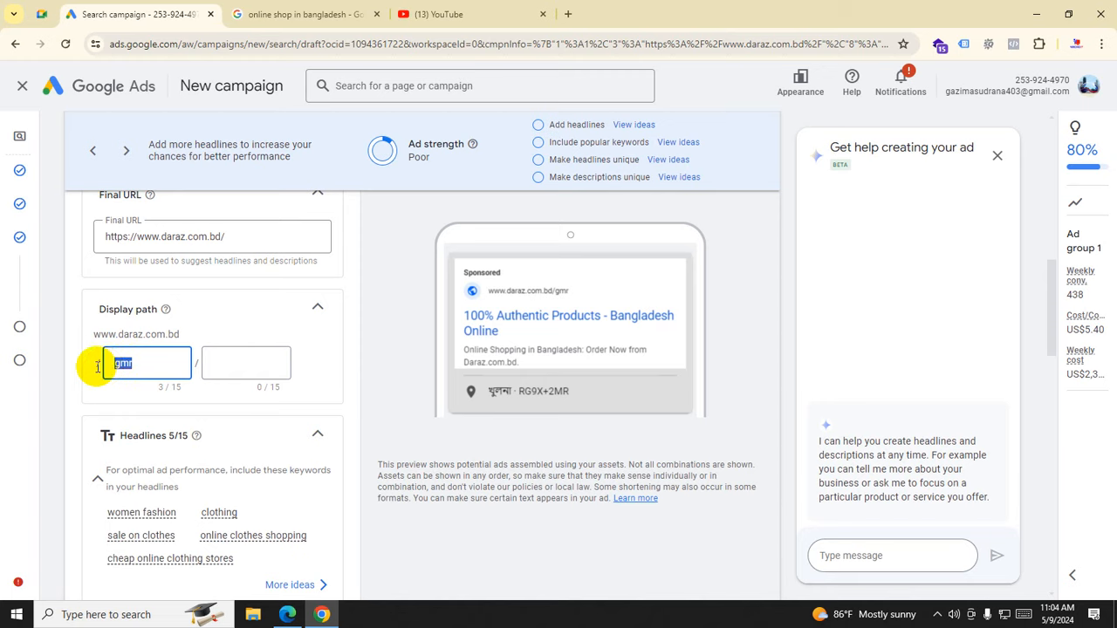
pyautogui.press('BackSpace')
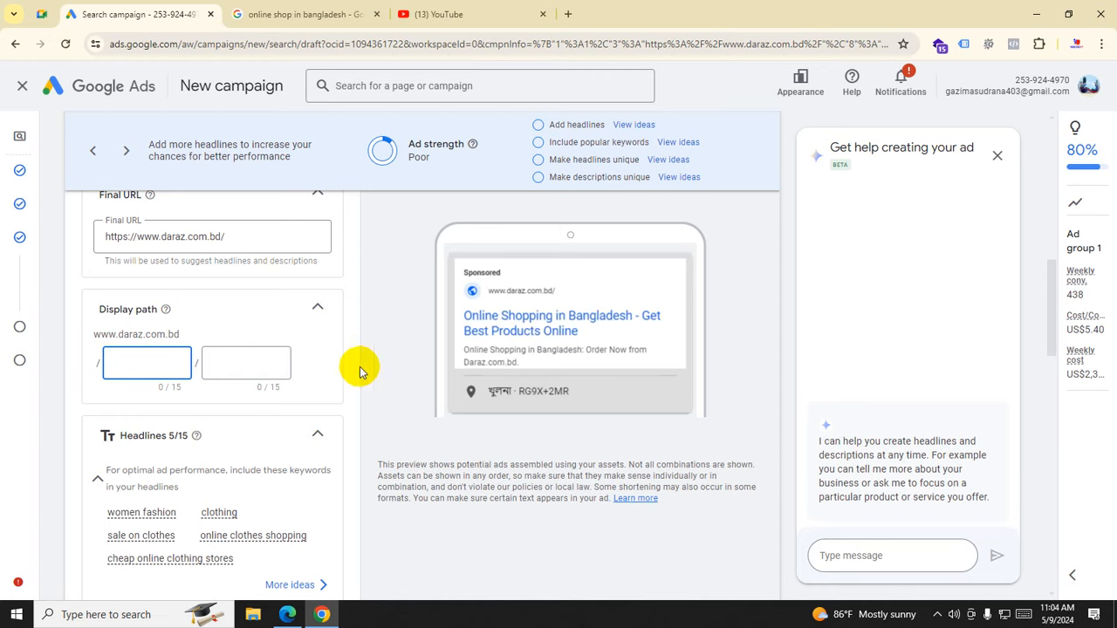
# Step: Examine the ad's display path, suggested headline keywords, current headlines and preview
pyautogui.scroll(-2, 279, 415)
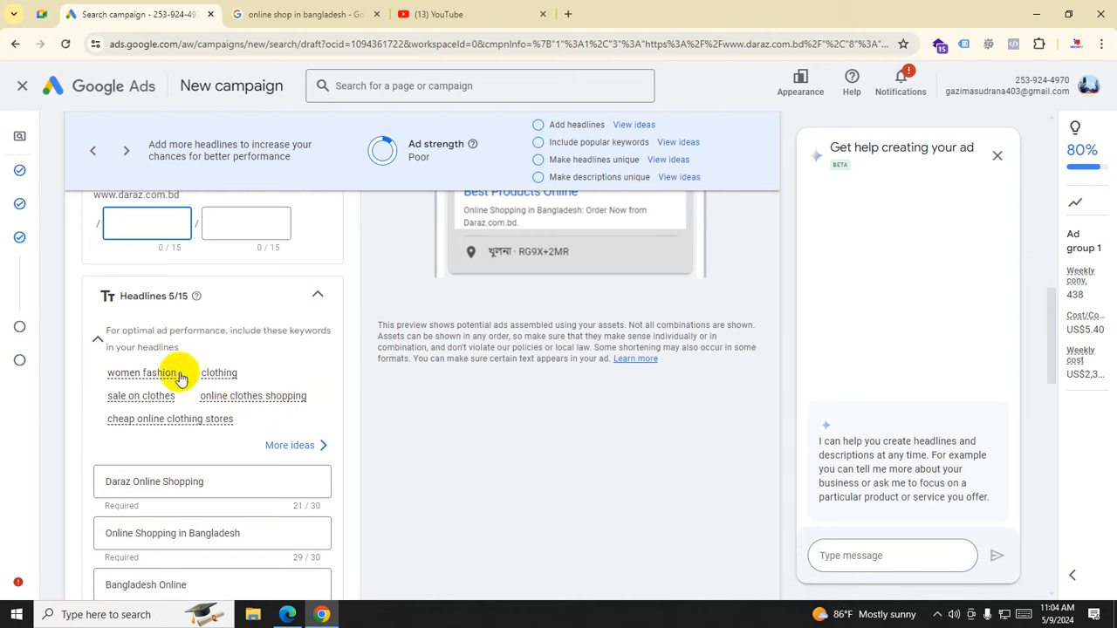
pyautogui.moveTo(177, 427)
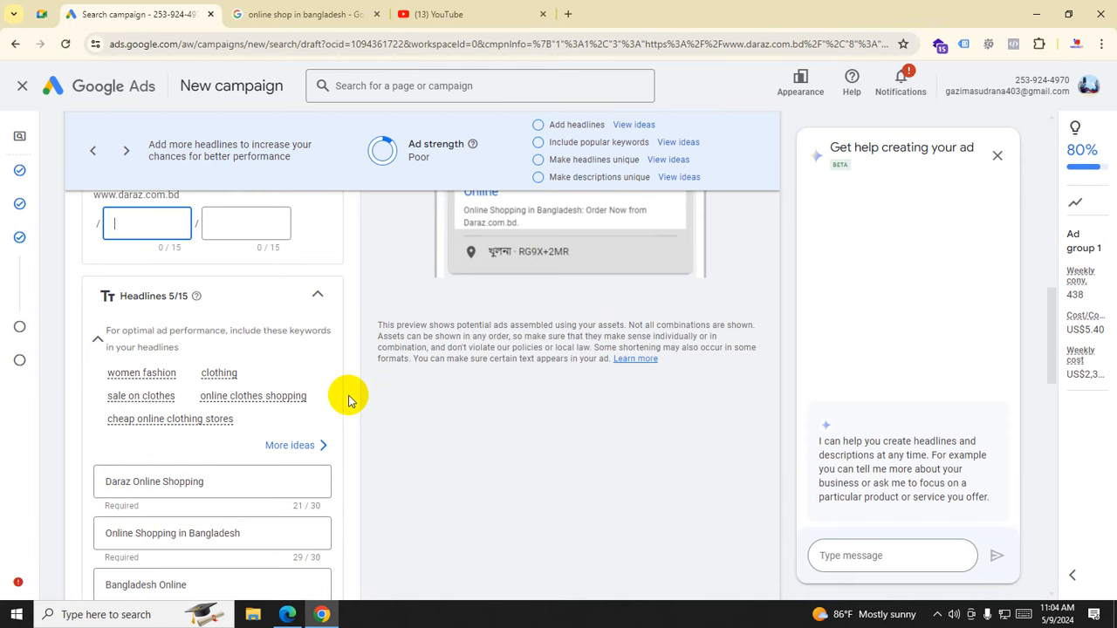
pyautogui.scroll(3, 348, 401)
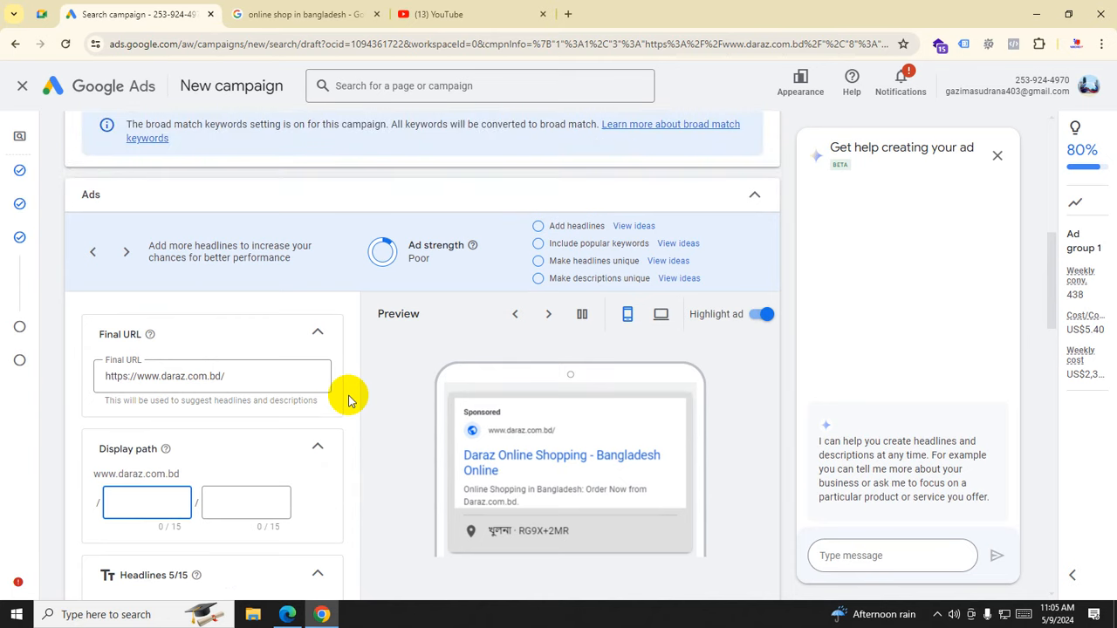
pyautogui.scroll(-1, 348, 400)
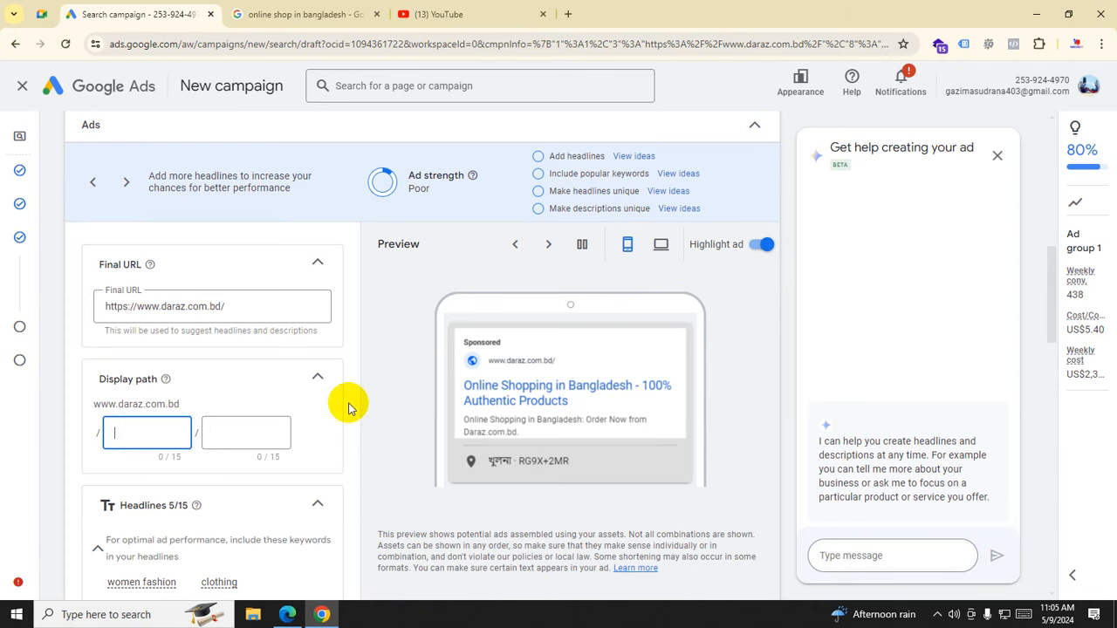
pyautogui.scroll(-1, 348, 407)
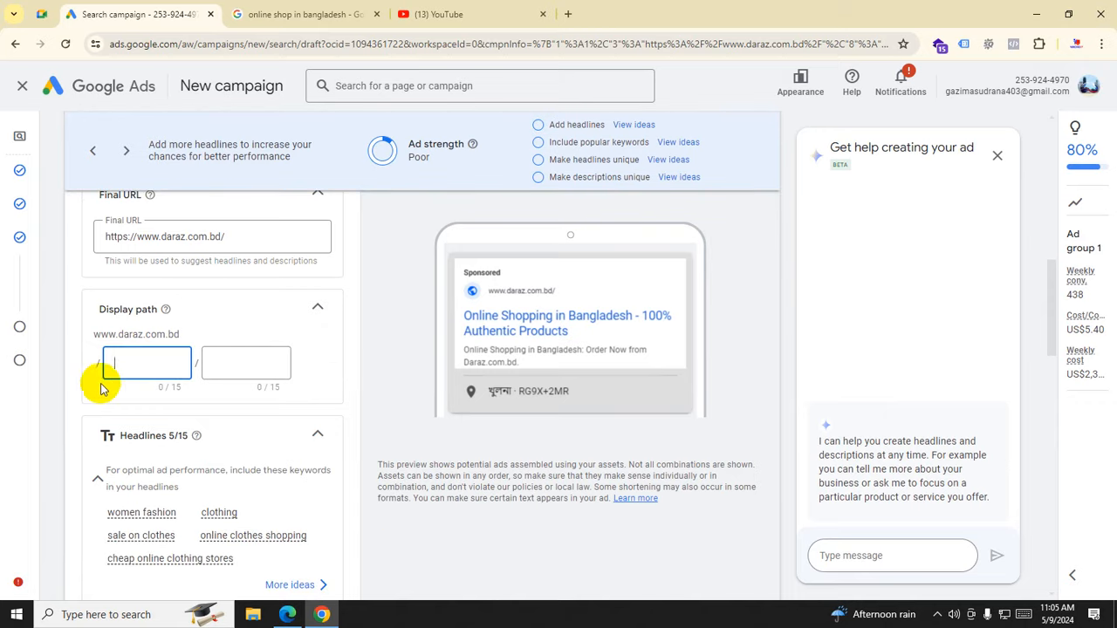
pyautogui.scroll(-1, 145, 376)
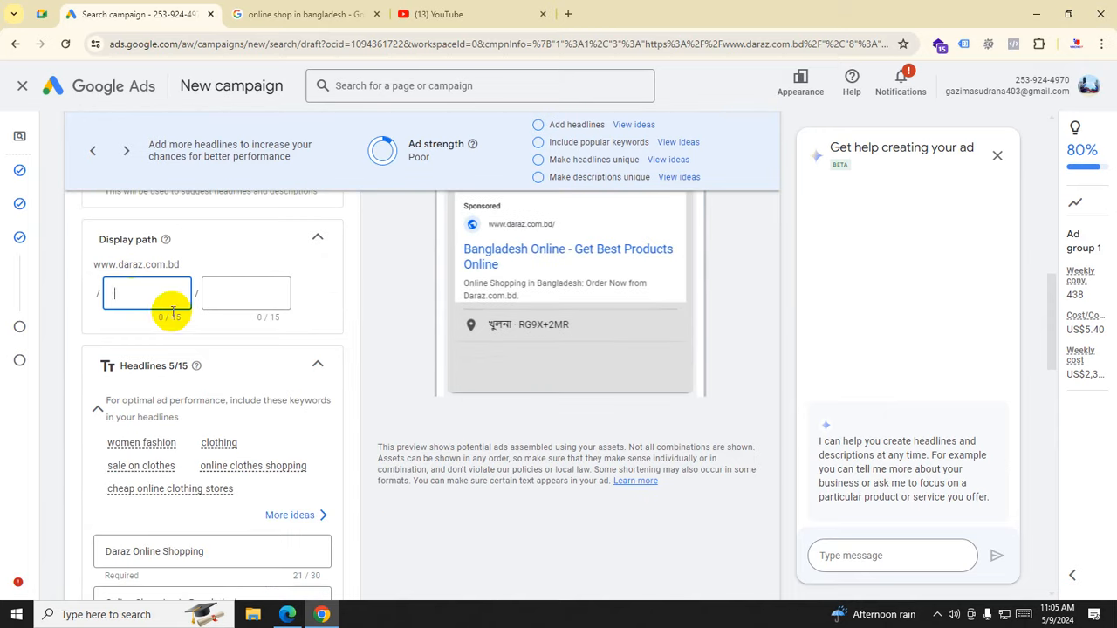
pyautogui.scroll(-1, 144, 340)
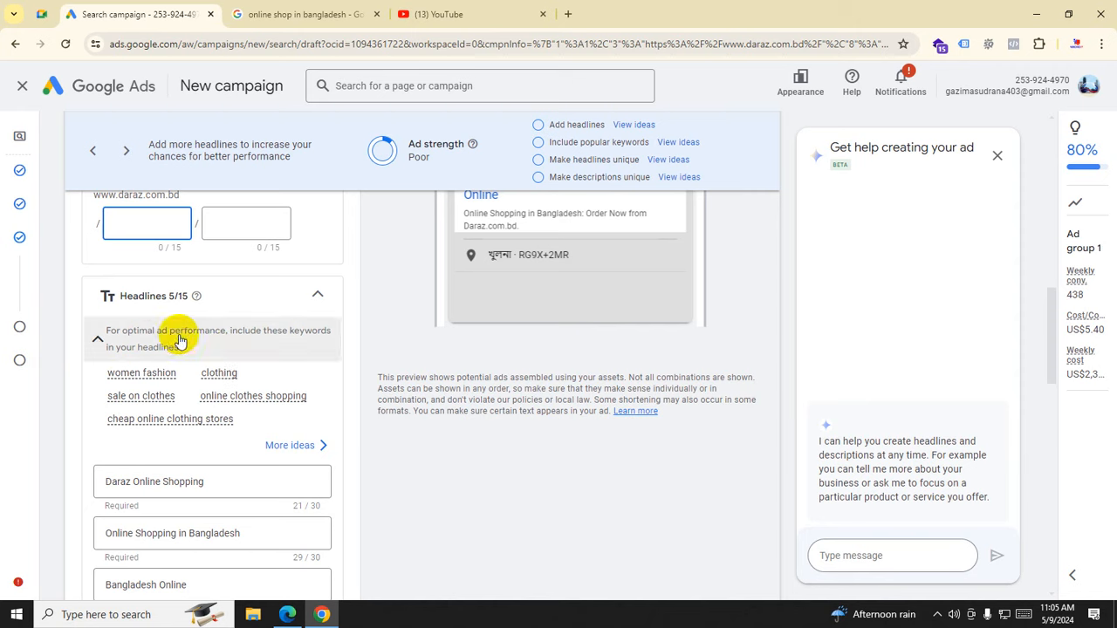
pyautogui.moveTo(223, 385)
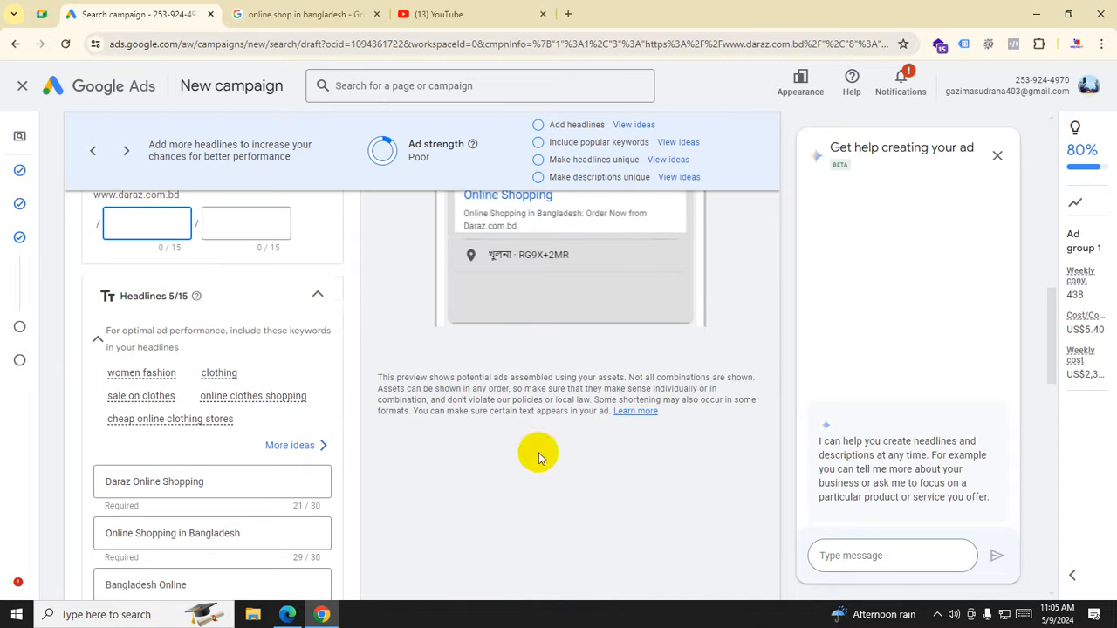
pyautogui.scroll(2, 539, 451)
# Step: Compare the ad's headlines and preview with the Google search results for "online shop in bangladesh"
pyautogui.click(305, 14)
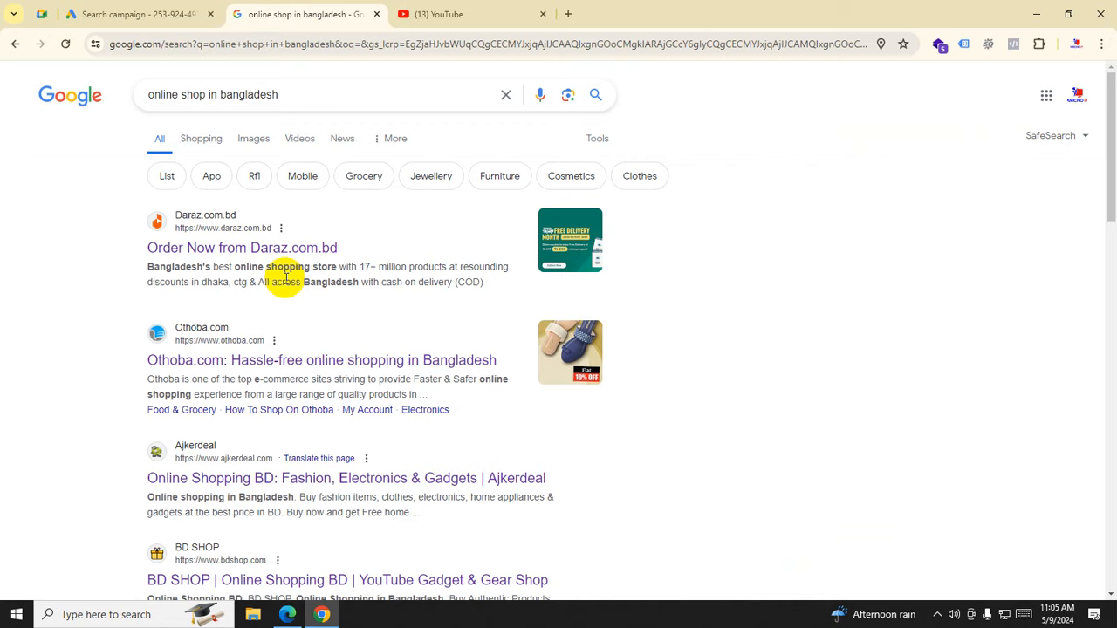
pyautogui.scroll(-1, 297, 390)
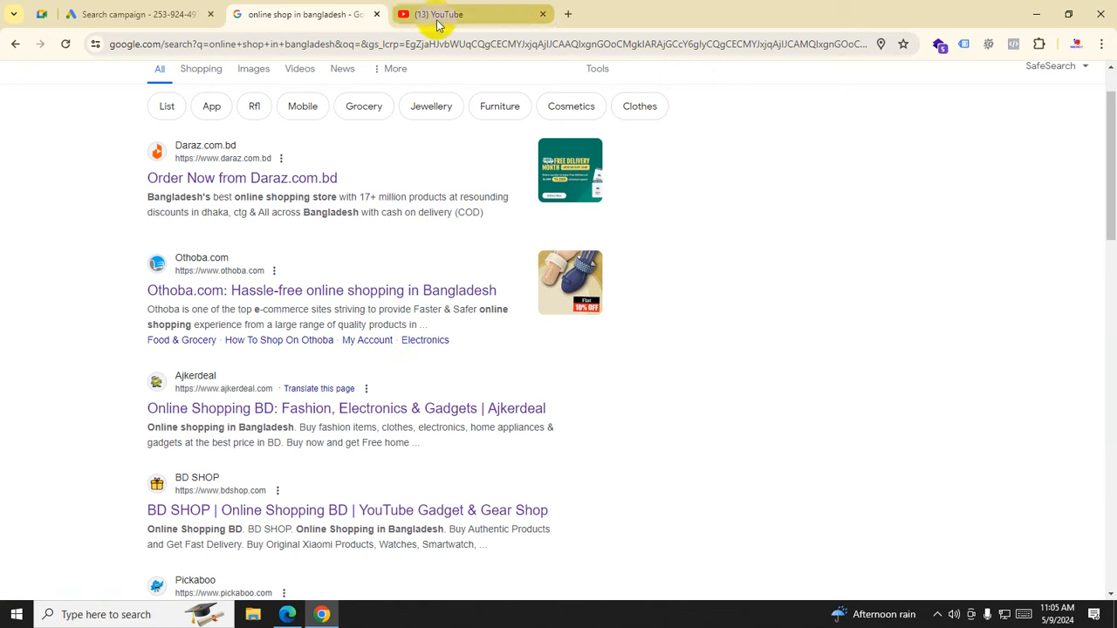
pyautogui.click(144, 16)
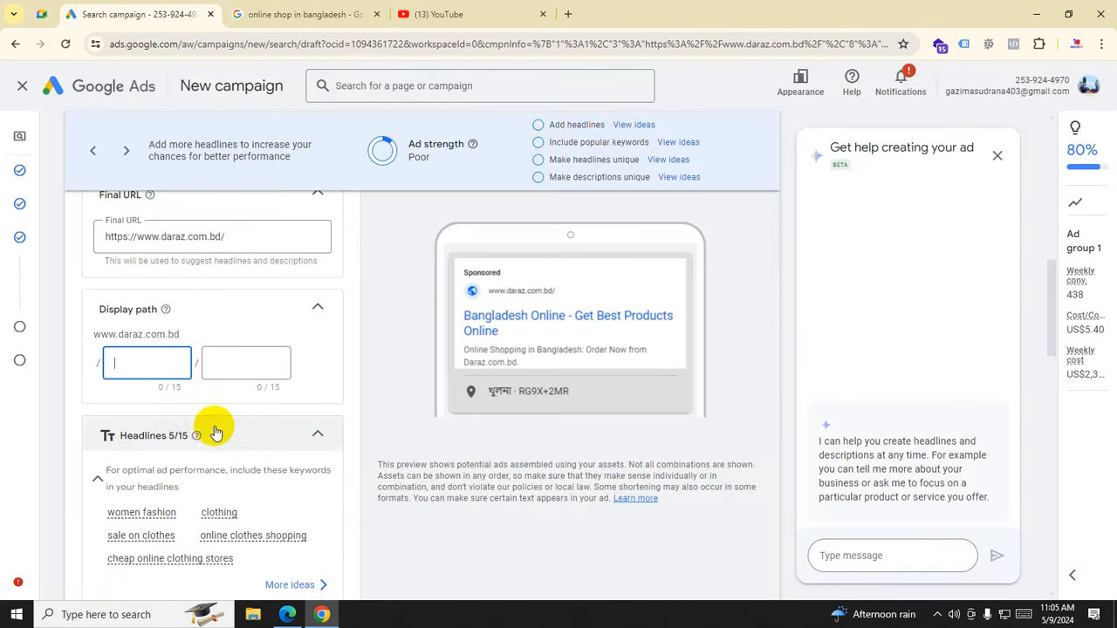
pyautogui.scroll(-3, 215, 429)
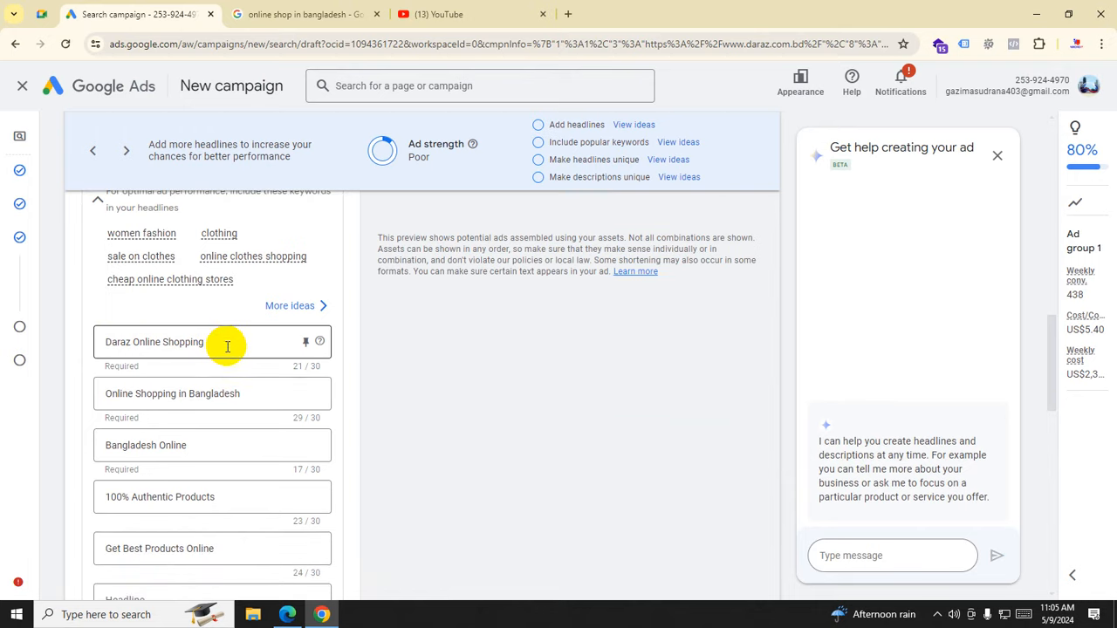
pyautogui.moveTo(227, 345); pyautogui.dragTo(64, 354)
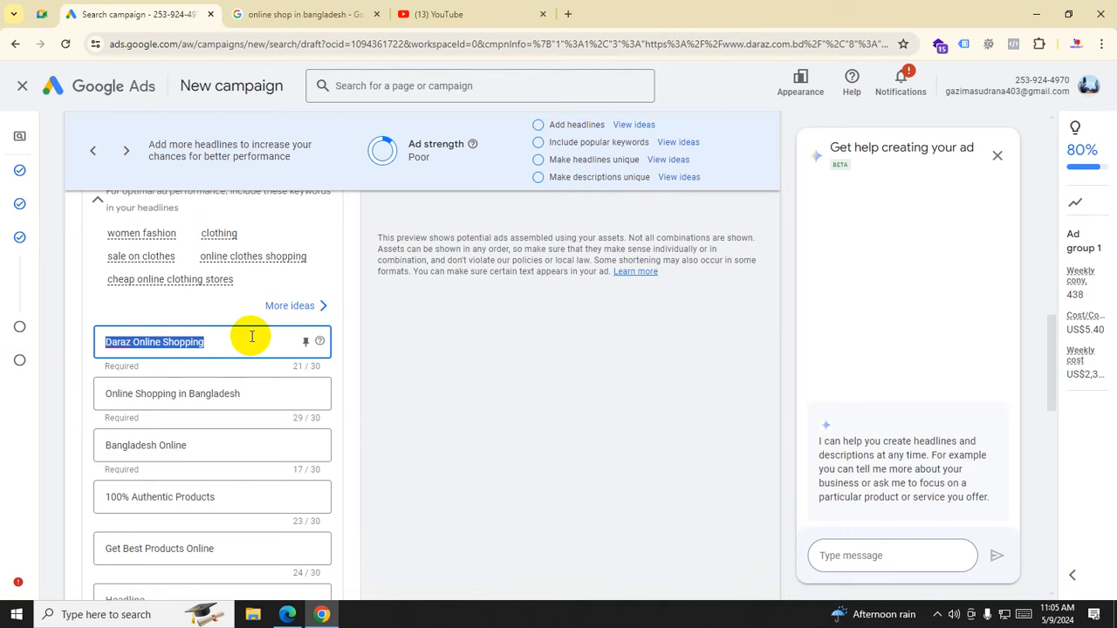
pyautogui.scroll(3, 250, 340)
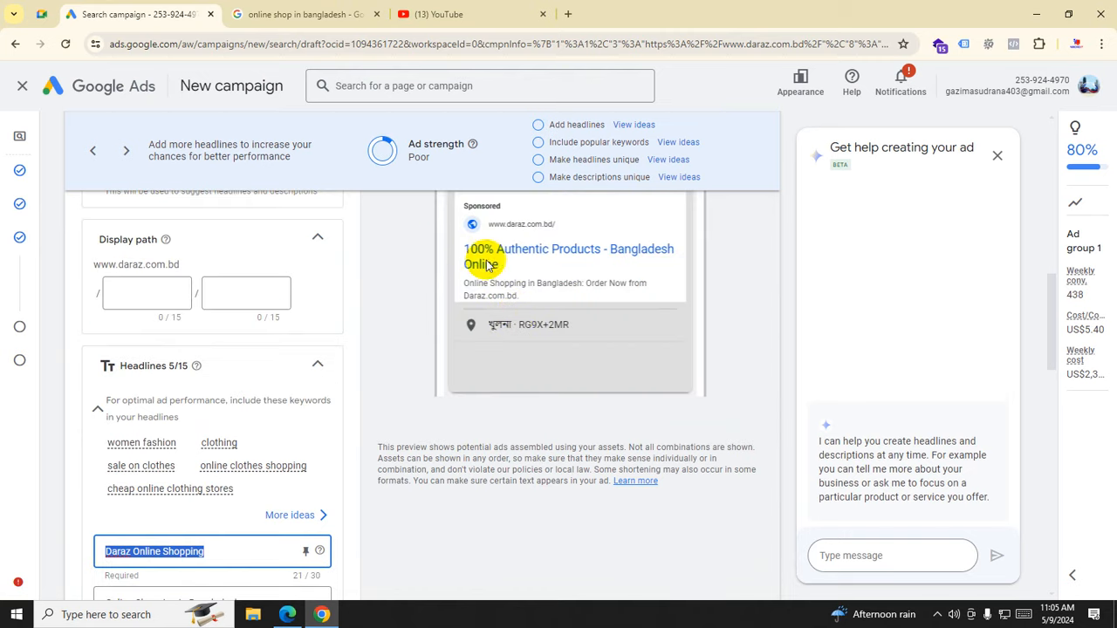
pyautogui.scroll(-1, 153, 515)
pyautogui.scroll(-2, 161, 537)
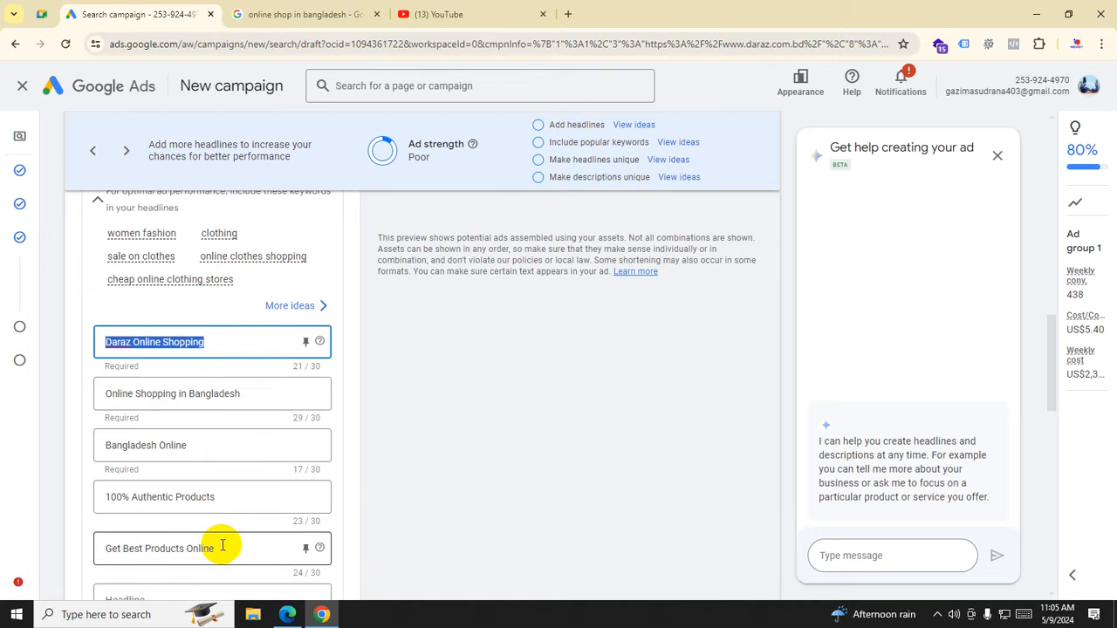
# Step: Clear all five existing headlines of the ad
pyautogui.moveTo(222, 545); pyautogui.dragTo(75, 544)
pyautogui.press('BackSpace')
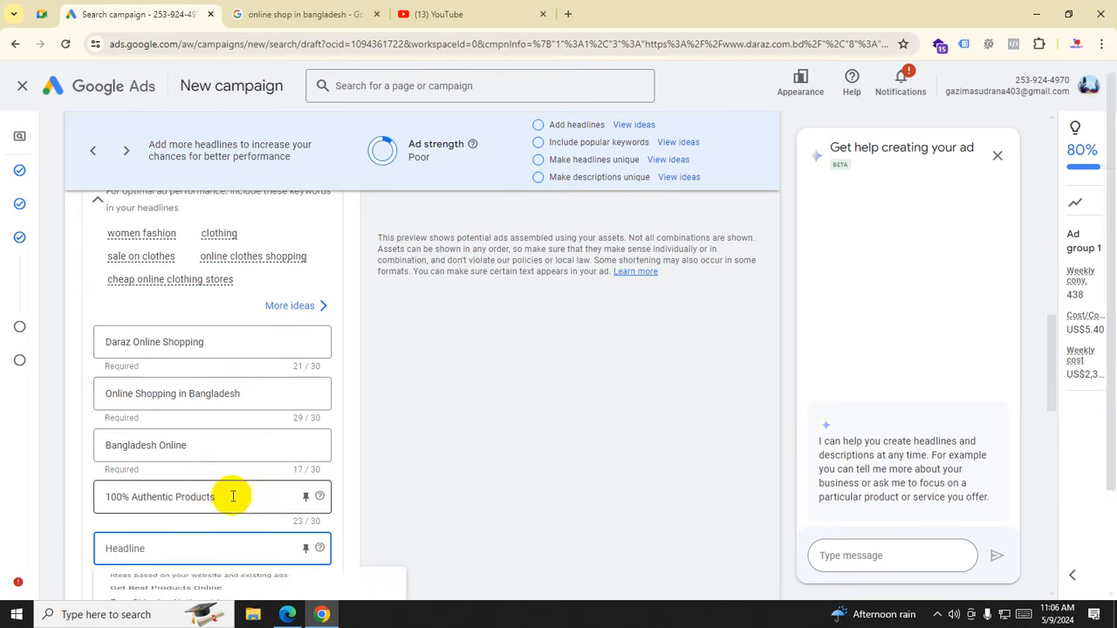
pyautogui.moveTo(233, 495); pyautogui.dragTo(50, 496)
pyautogui.press('BackSpace')
pyautogui.moveTo(98, 445); pyautogui.dragTo(264, 441)
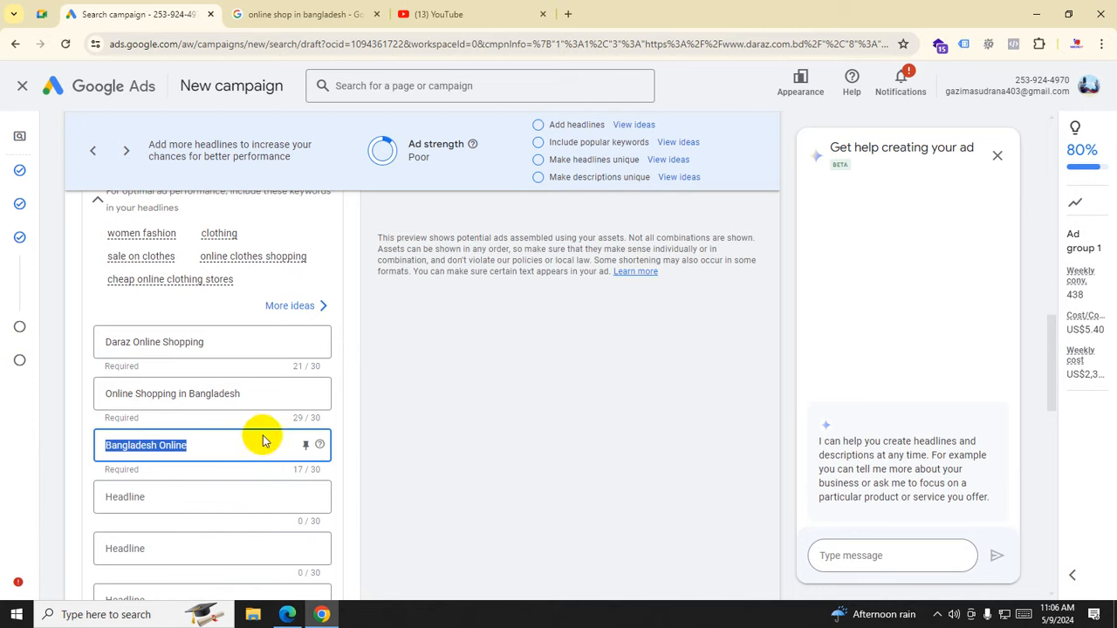
pyautogui.press('BackSpace')
pyautogui.moveTo(237, 391); pyautogui.dragTo(40, 391)
pyautogui.press('BackSpace')
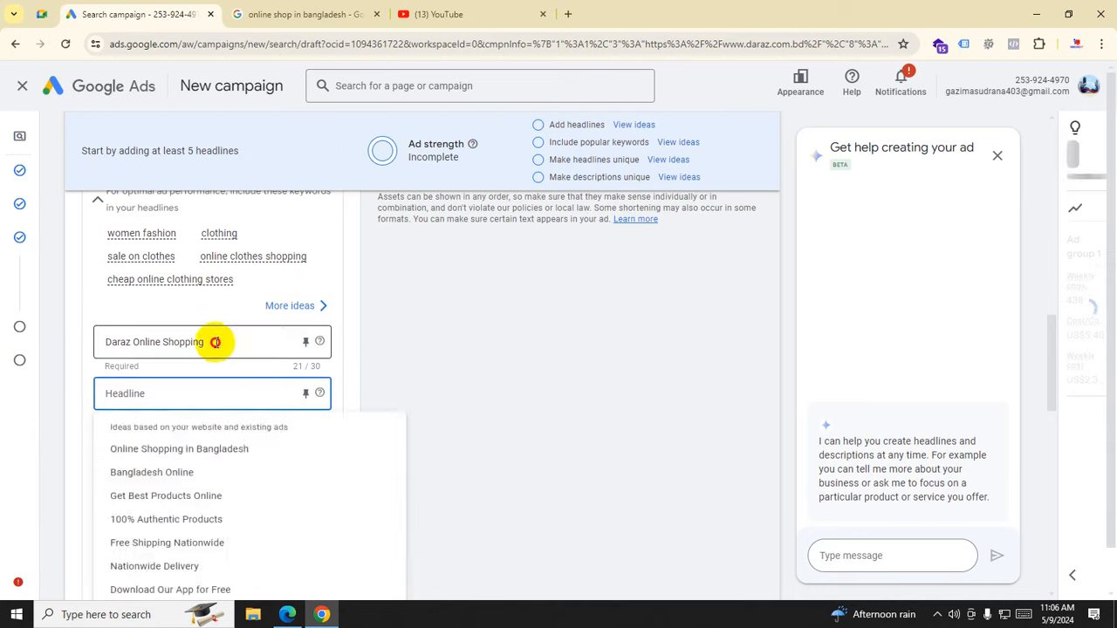
pyautogui.moveTo(214, 342); pyautogui.dragTo(81, 340)
pyautogui.press('BackSpace')
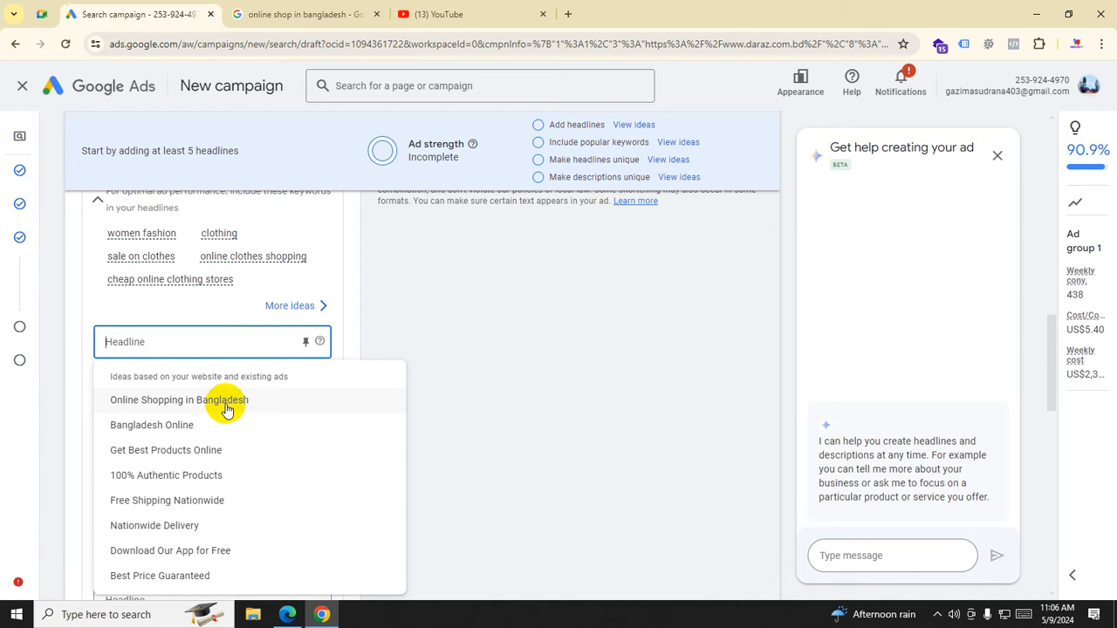
# Step: Fill the first two headlines with the suggested ideas "Online Shopping in Bangladesh" and "Get Best Products Online"
pyautogui.moveTo(267, 257)
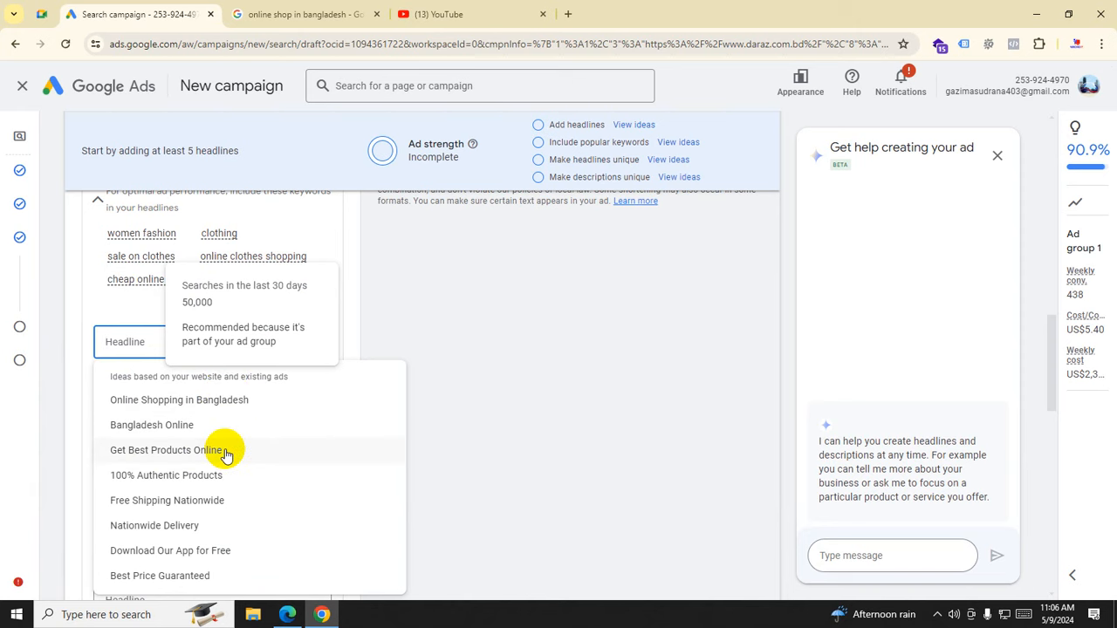
pyautogui.click(221, 400)
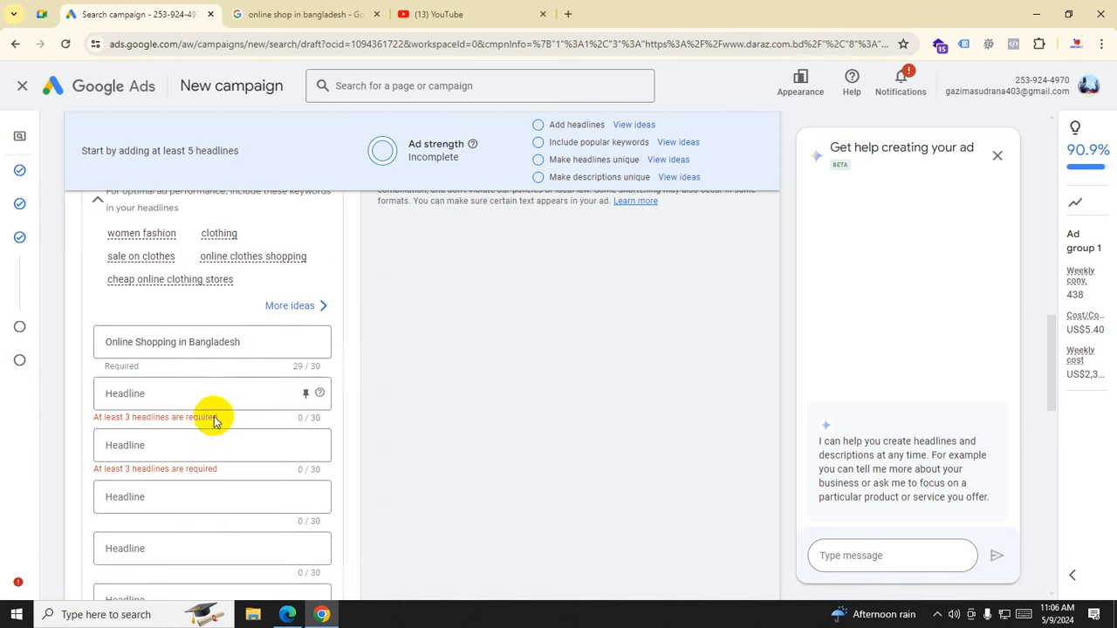
pyautogui.click(224, 393)
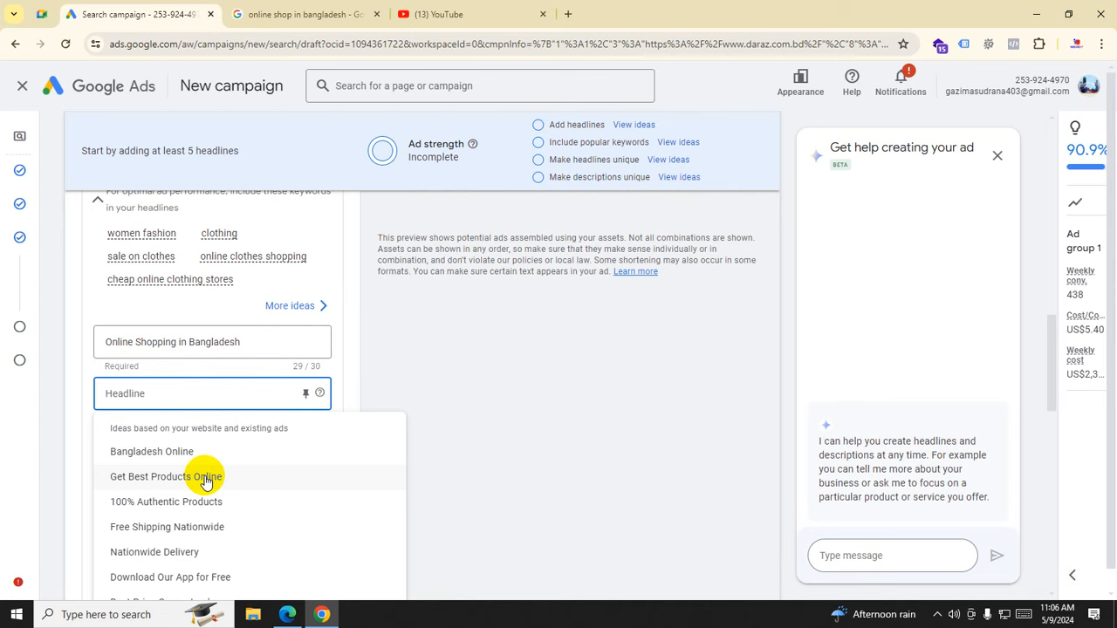
pyautogui.click(206, 482)
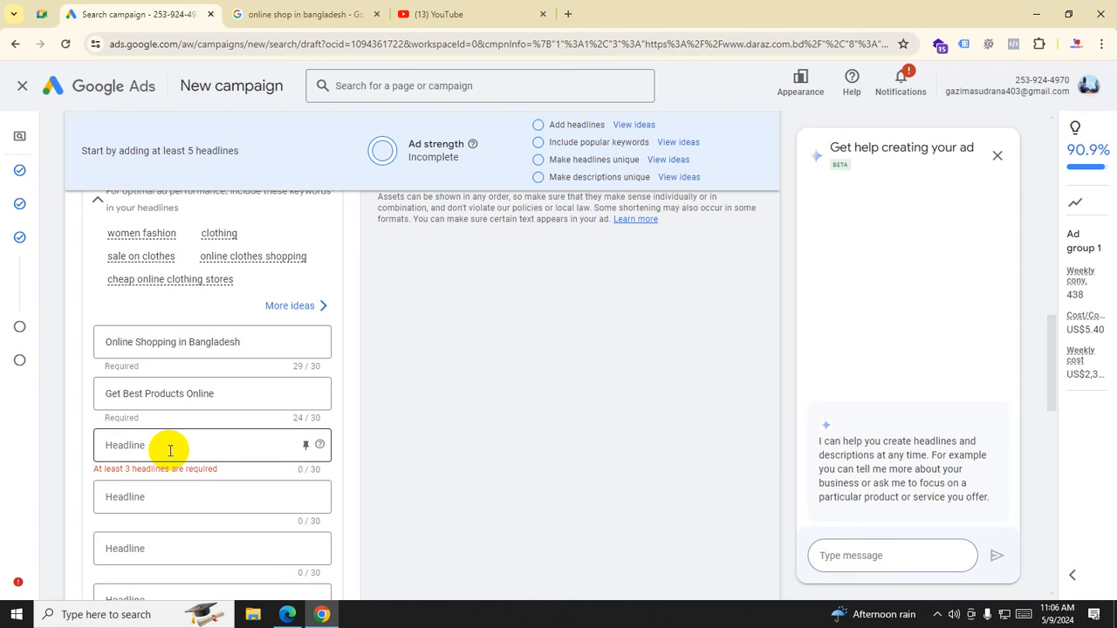
# Step: Enter "Daraz Is the best online shop" as the ad's third headline and check it in the preview
pyautogui.click(170, 450)
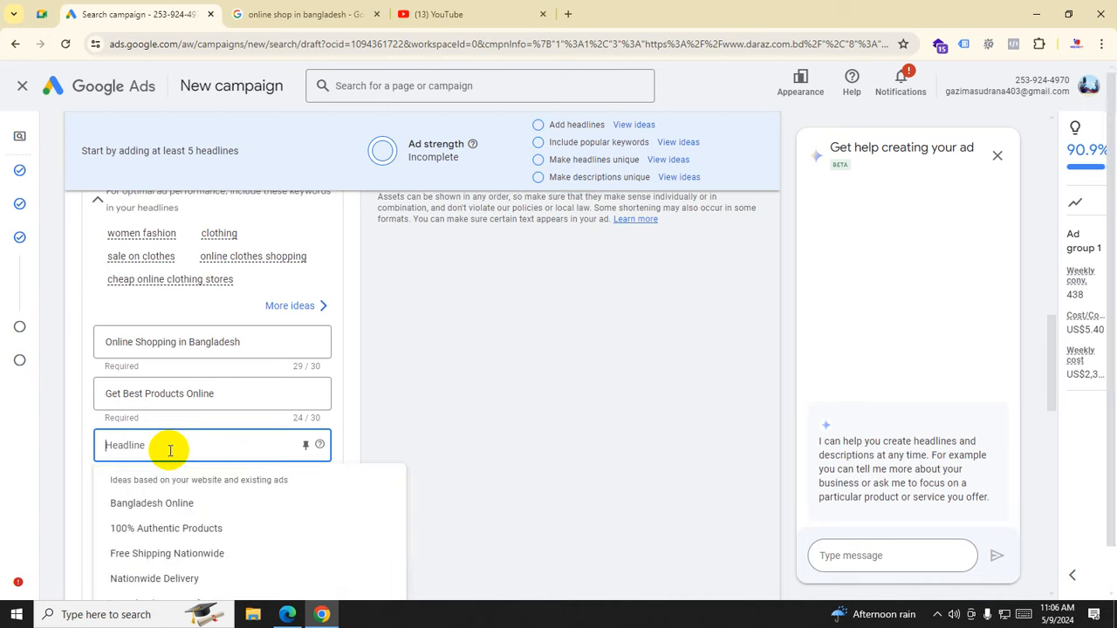
pyautogui.write('dar')
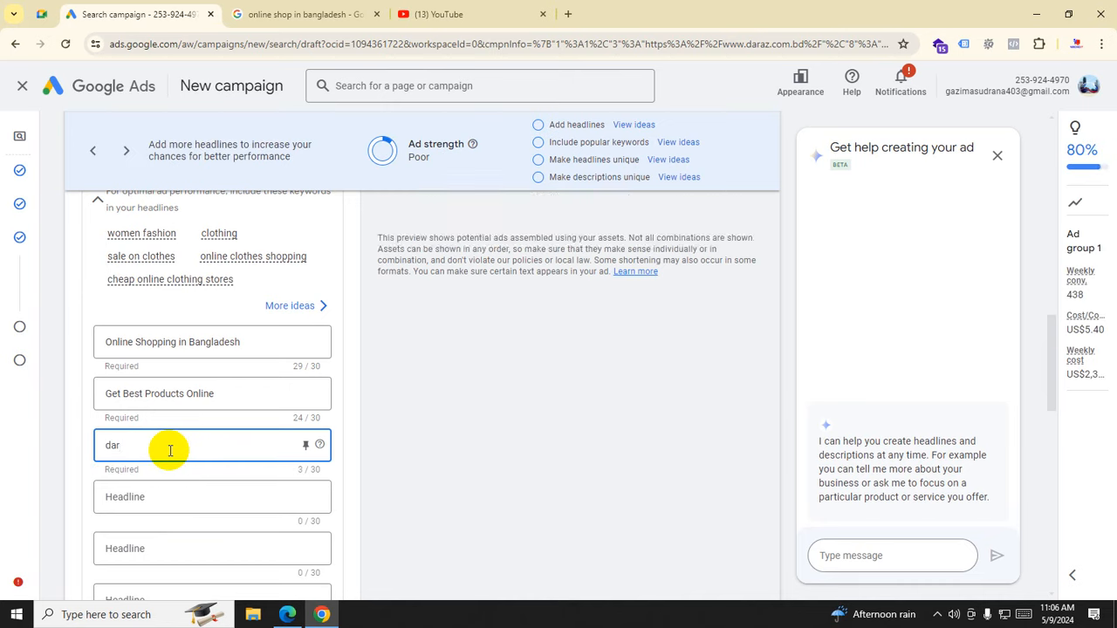
pyautogui.press('BackSpace')
pyautogui.press('BackSpace')
pyautogui.press('BackSpace')
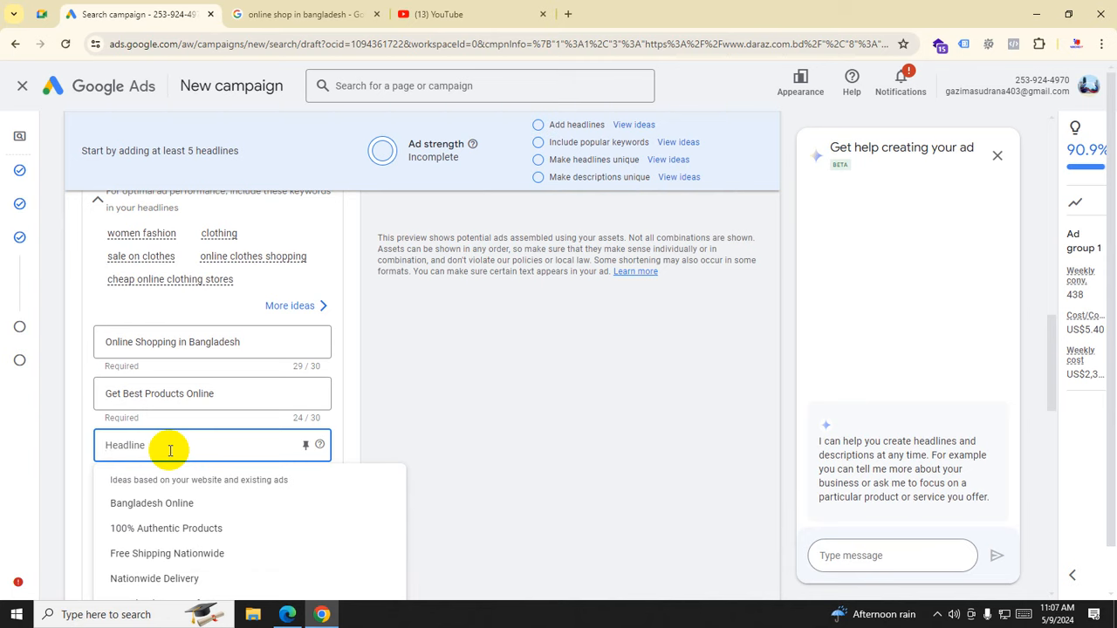
pyautogui.write('Dar')
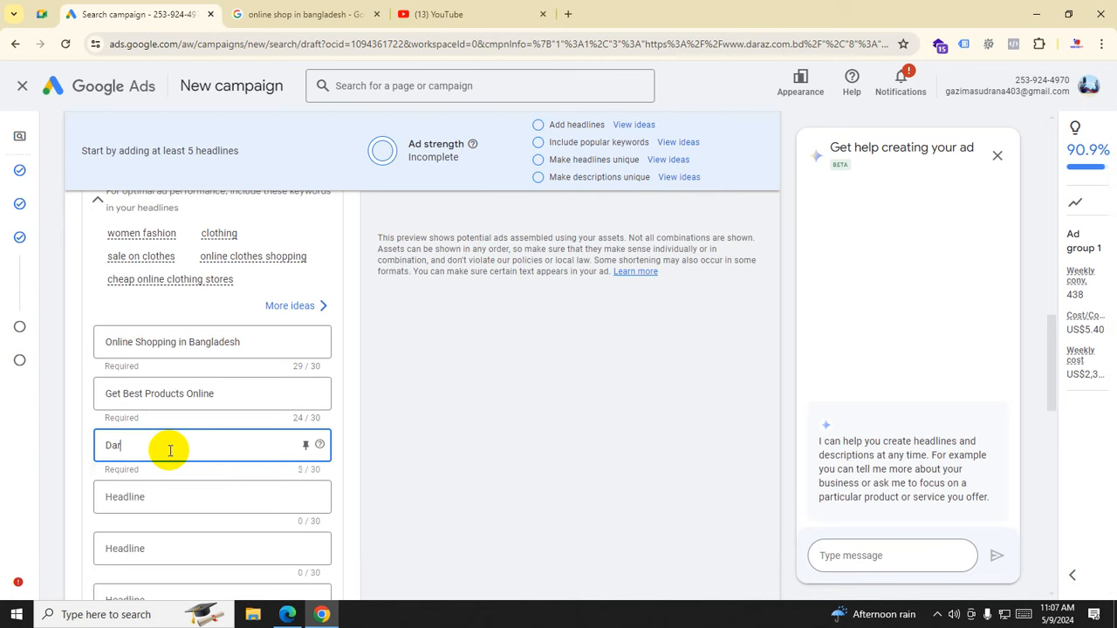
pyautogui.write('az')
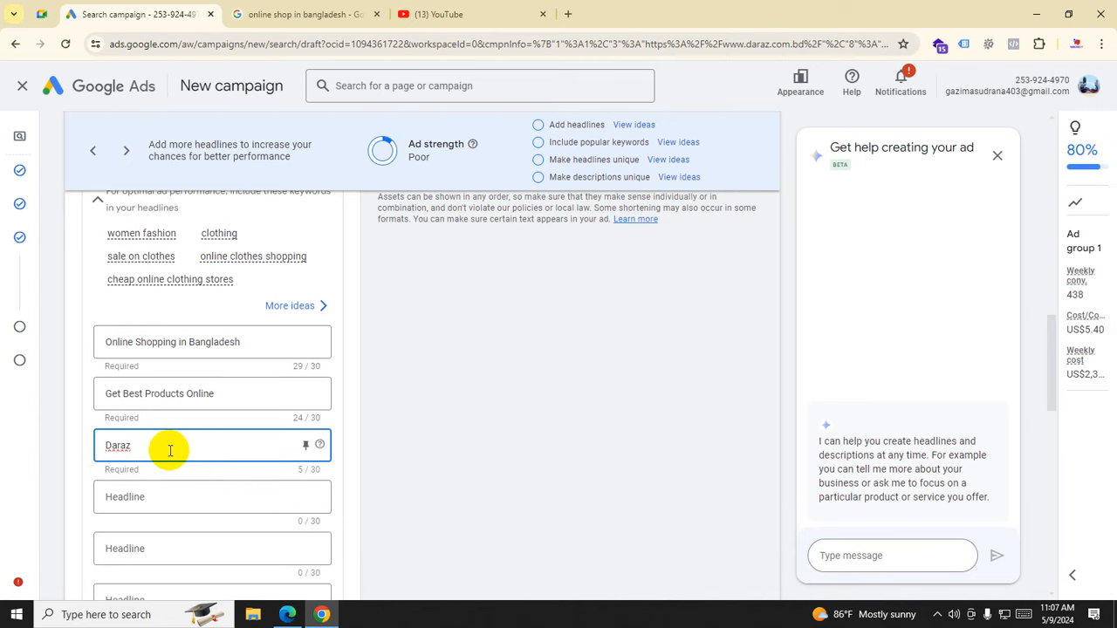
pyautogui.write(' Is tHE')
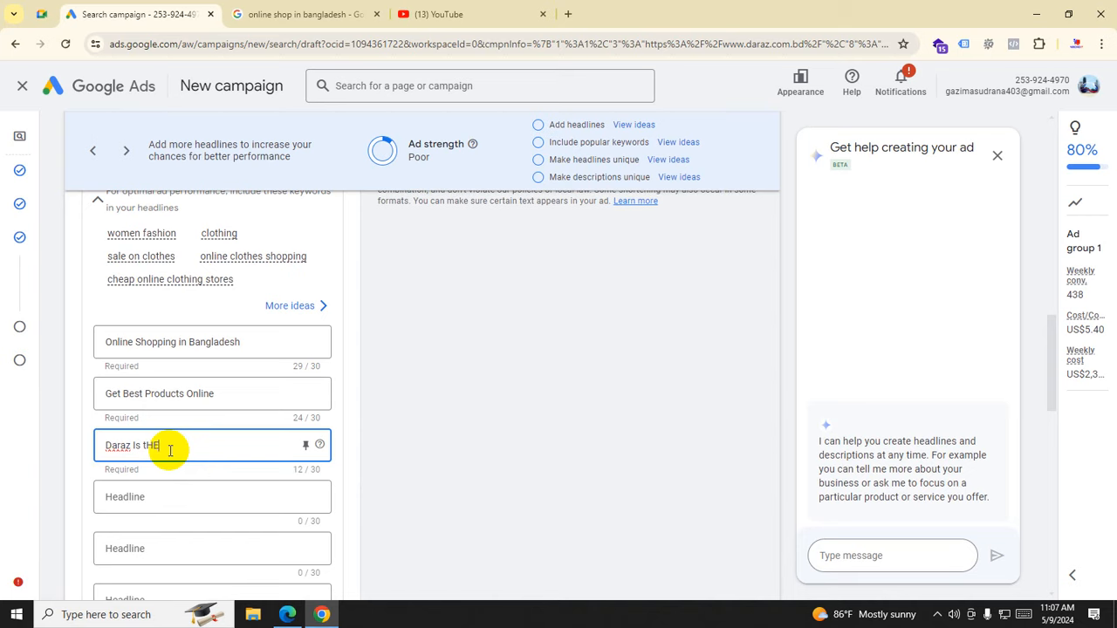
pyautogui.press('BackSpace')
pyautogui.press('BackSpace')
pyautogui.press('BackSpace')
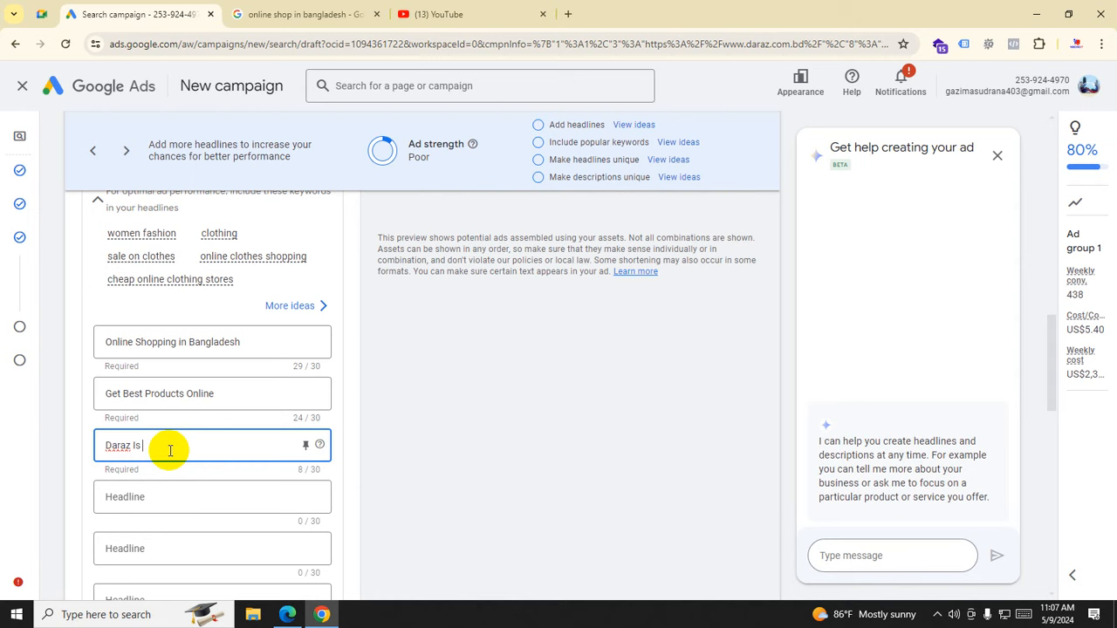
pyautogui.write('the')
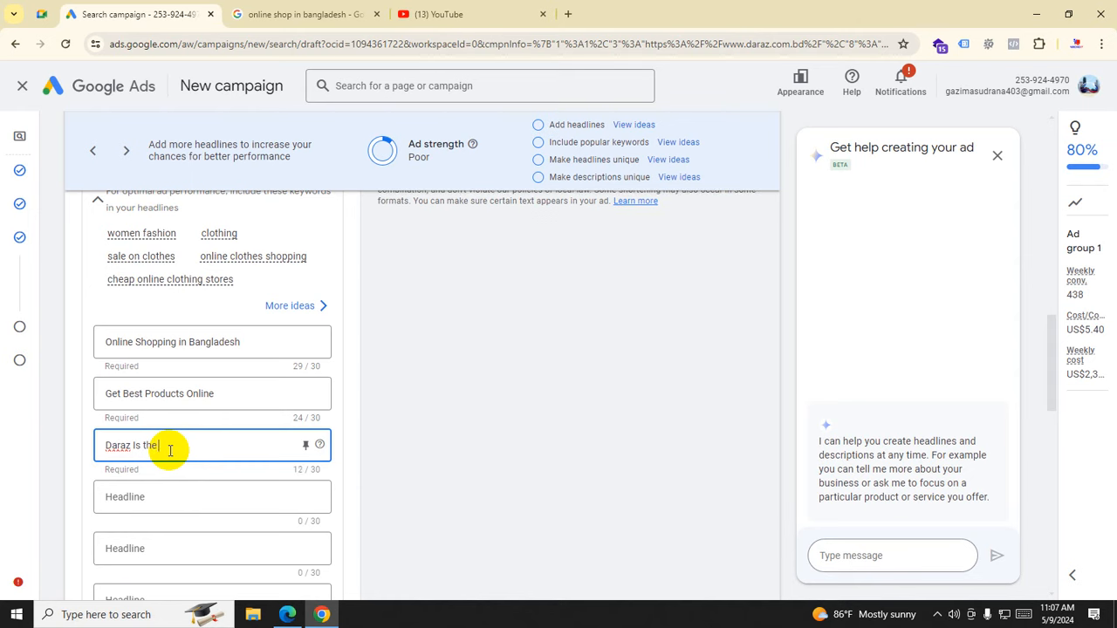
pyautogui.write(' best')
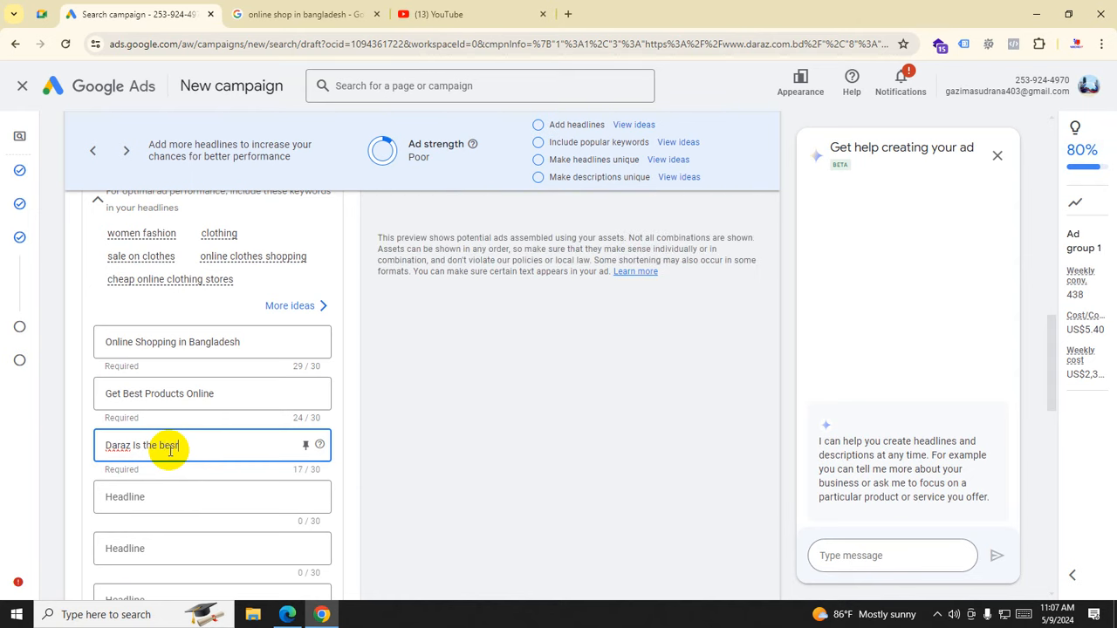
pyautogui.press('BackSpace')
pyautogui.write('online shop in bd')
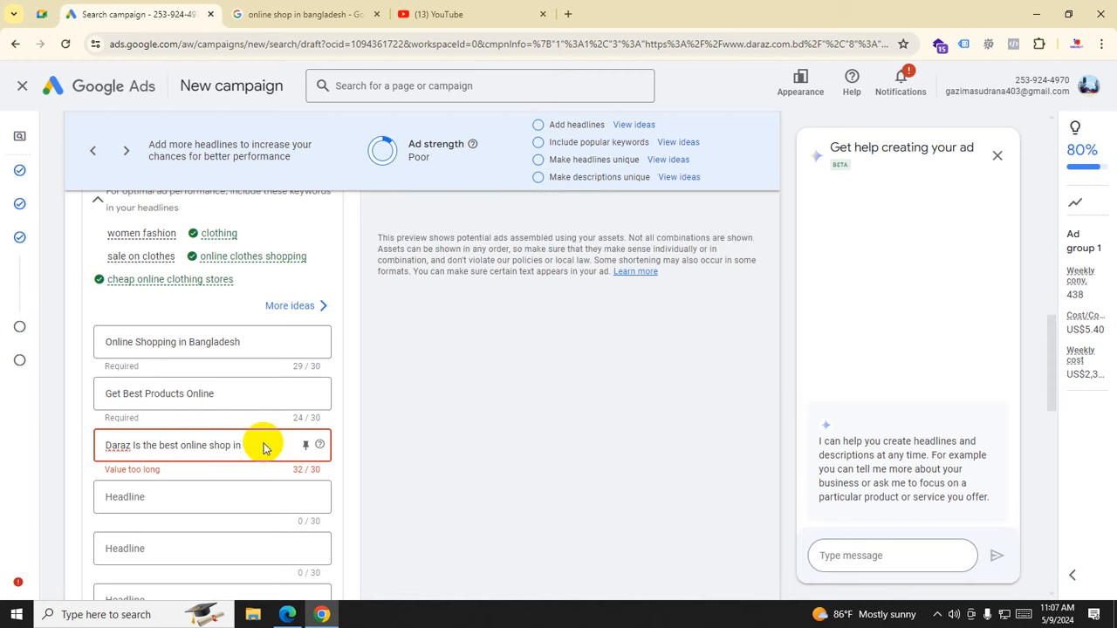
pyautogui.press('BackSpace')
pyautogui.press('BackSpace')
pyautogui.press('BackSpace')
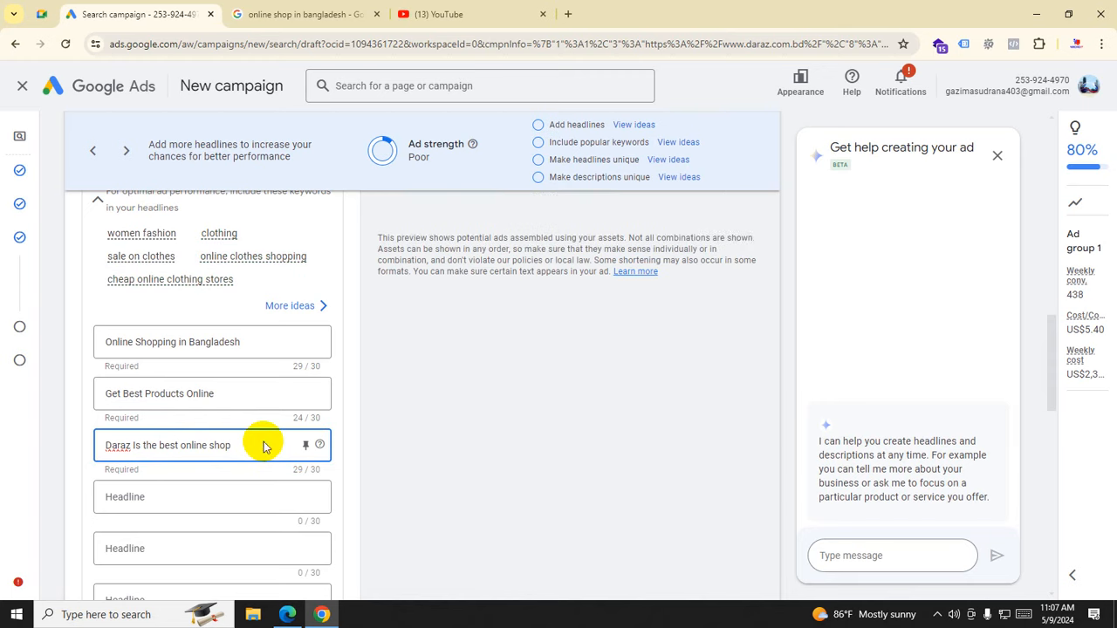
pyautogui.scroll(3, 265, 442)
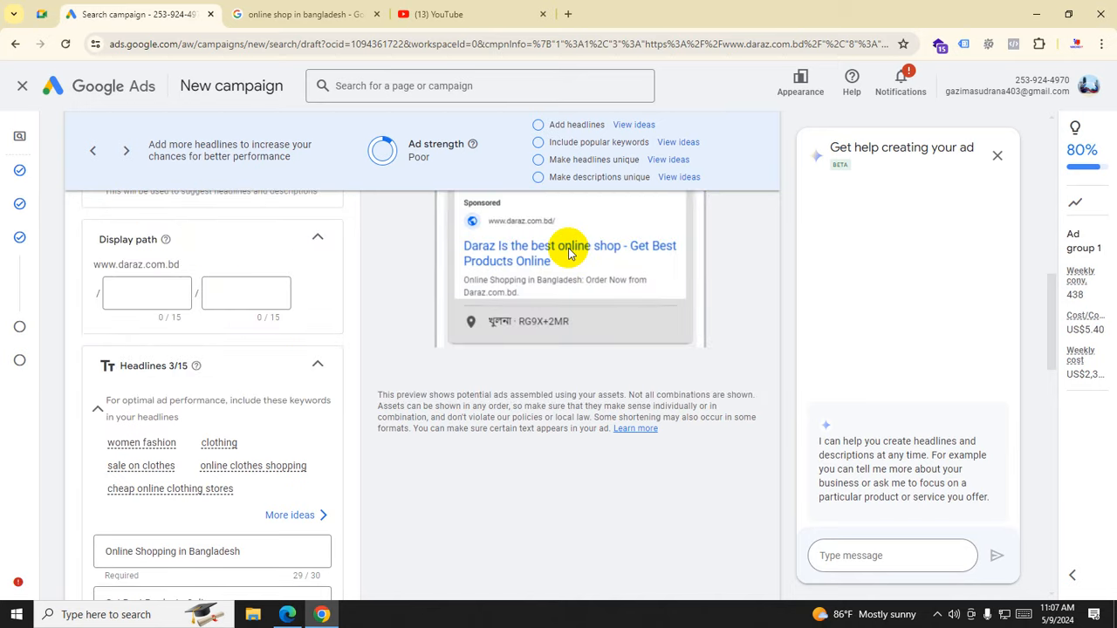
# Step: Fill the second description with the suggested idea "Shop for Electronics, Fashion, Beauty and More. Get the Best Deals Online at Daraz"
pyautogui.scroll(-5, 282, 403)
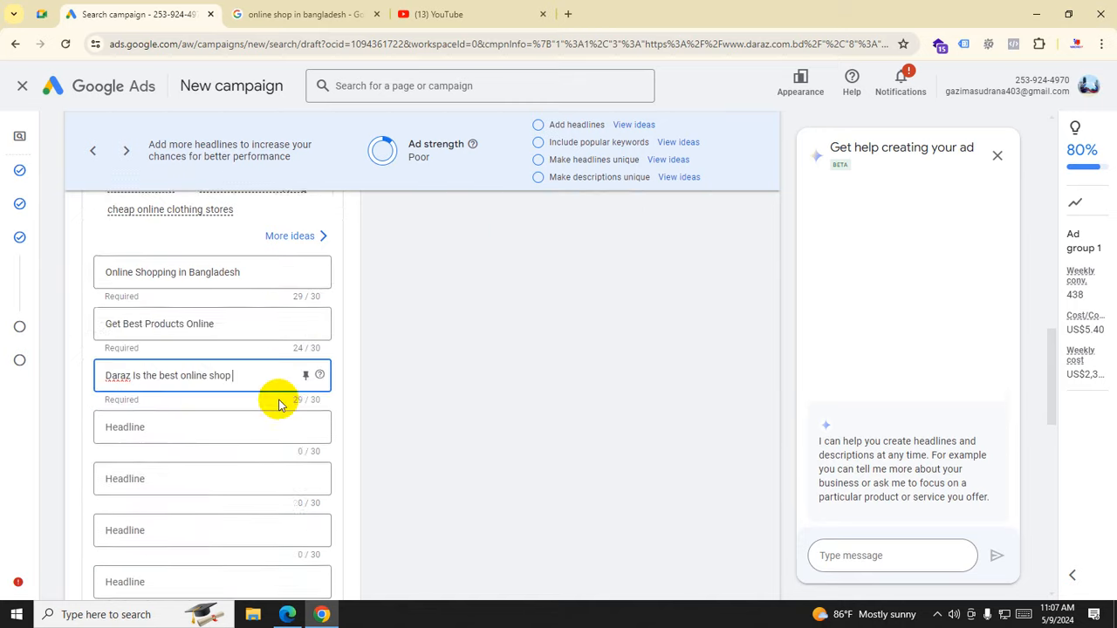
pyautogui.scroll(-1, 280, 404)
pyautogui.scroll(-2, 275, 400)
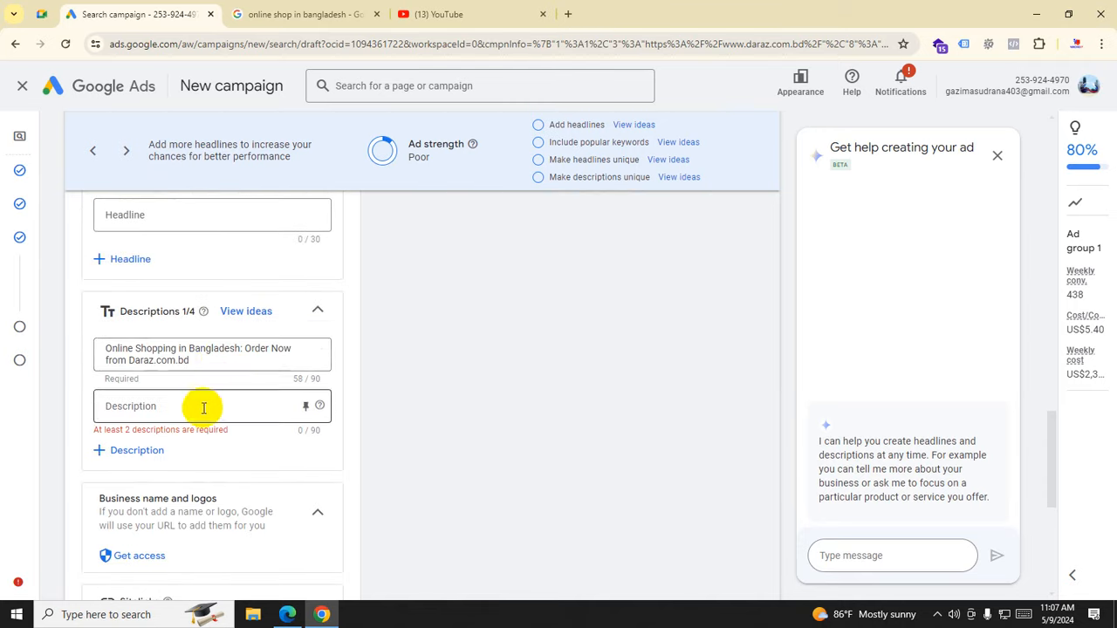
pyautogui.moveTo(190, 360); pyautogui.dragTo(93, 349)
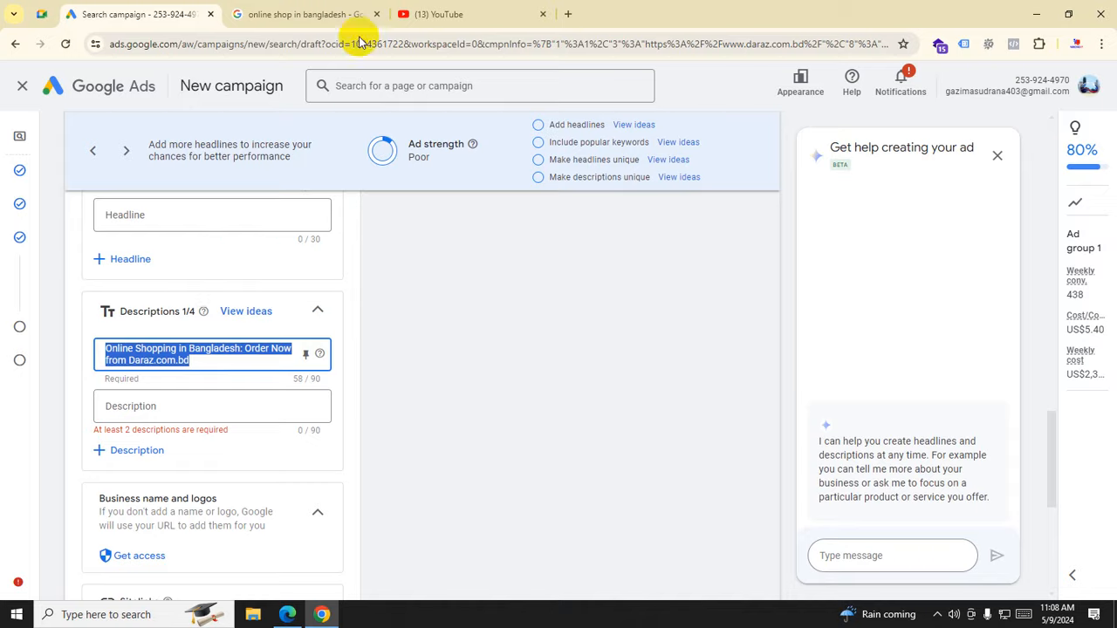
pyautogui.click(307, 12)
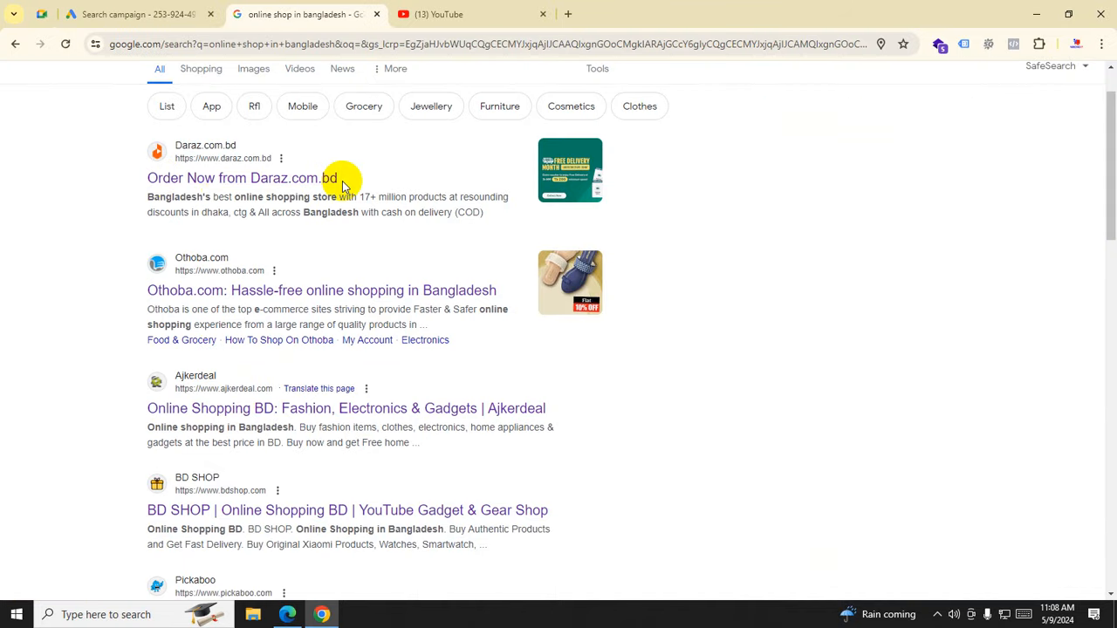
pyautogui.click(131, 14)
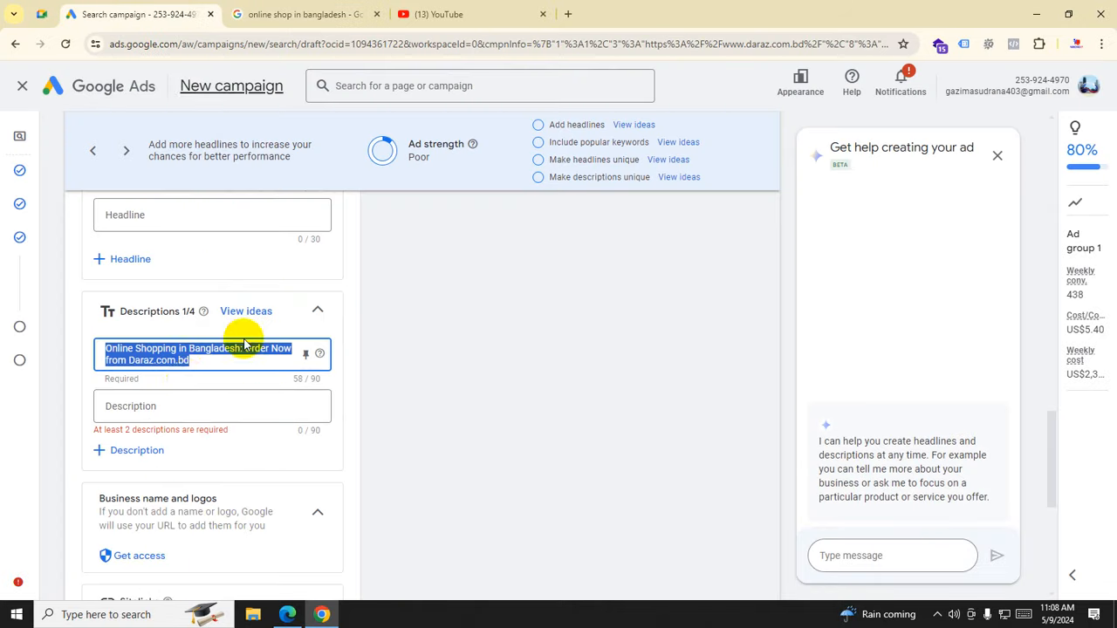
pyautogui.click(183, 405)
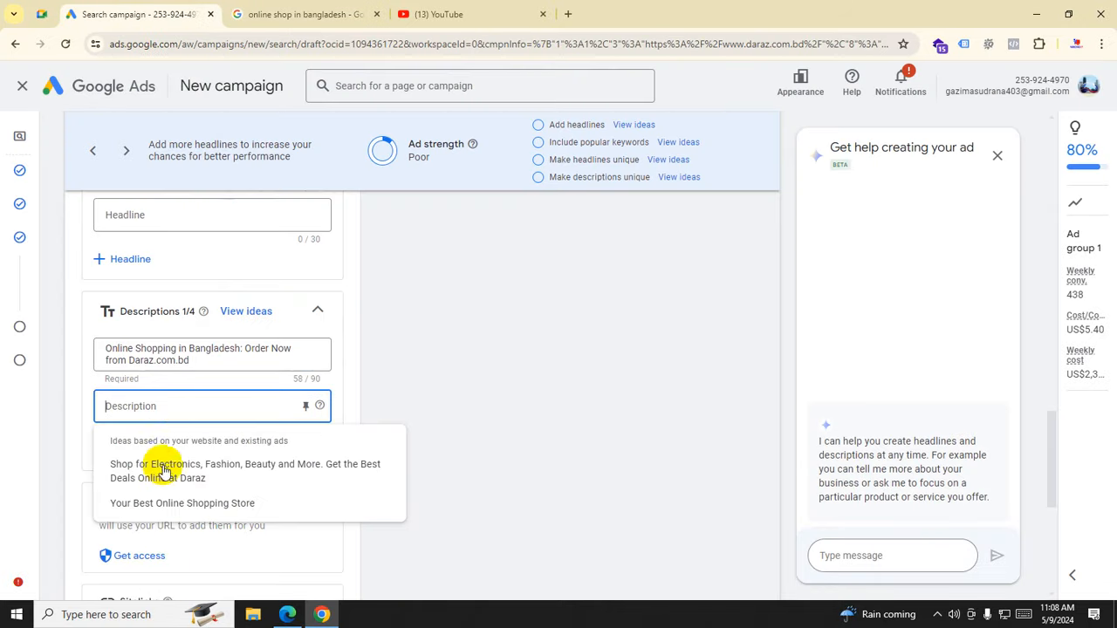
pyautogui.click(161, 475)
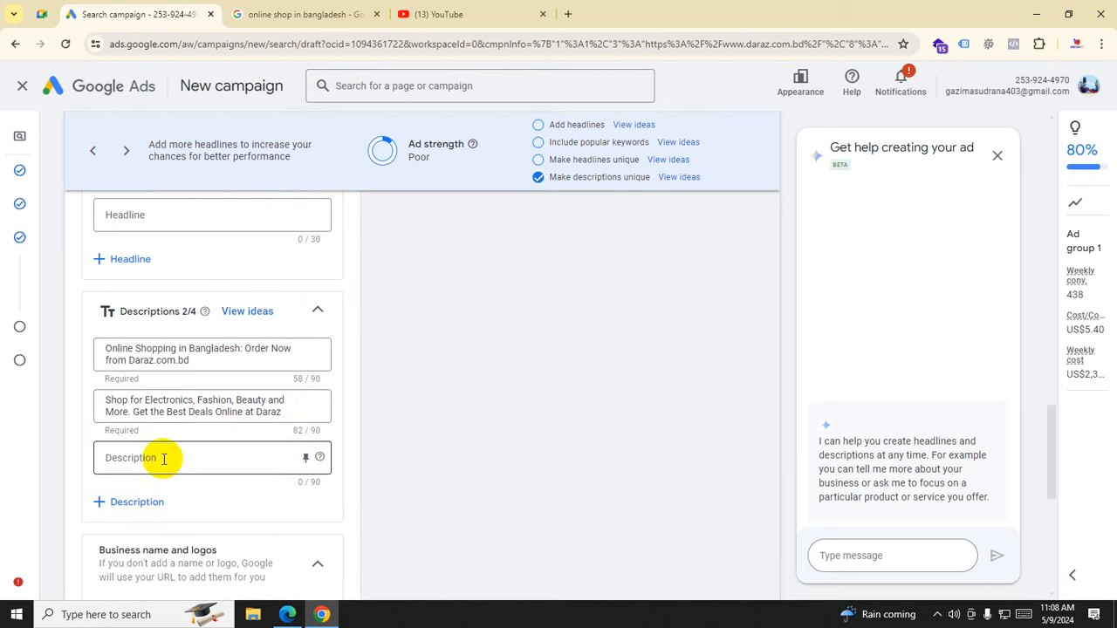
# Step: Look over the ad's business name, sitelinks and callouts sections, and view YouTube and the Google results for comparison
pyautogui.scroll(-2, 163, 458)
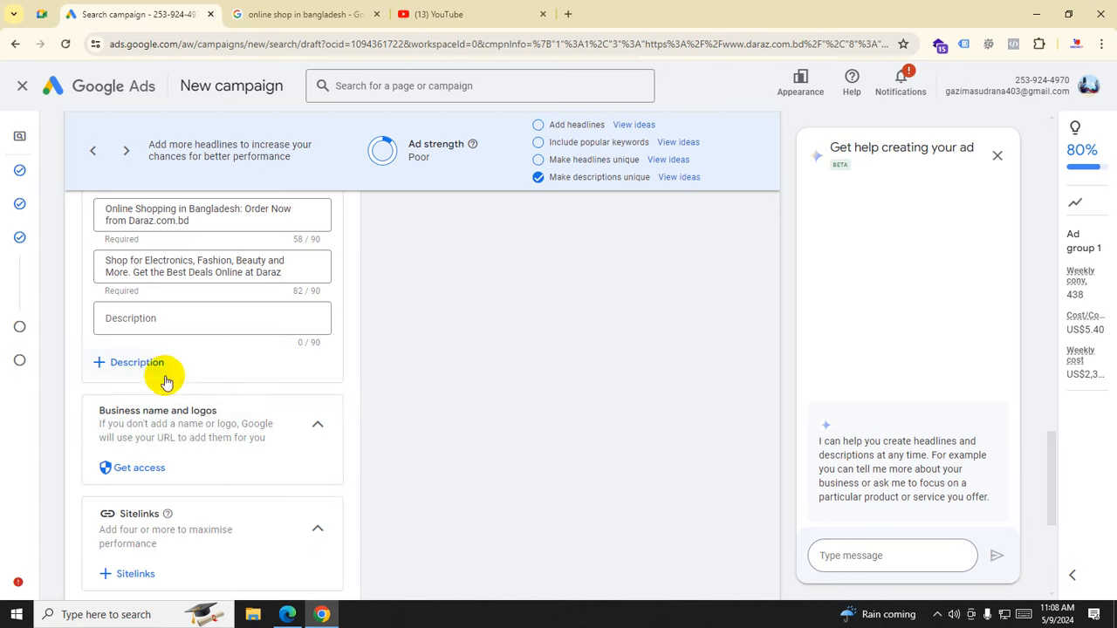
pyautogui.scroll(-1, 247, 417)
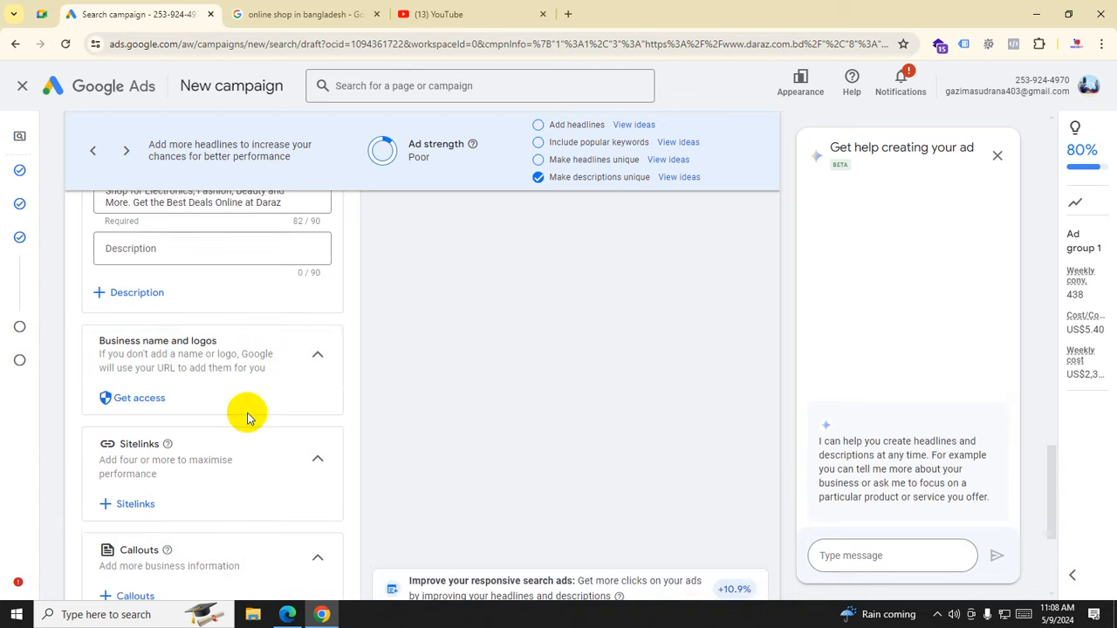
pyautogui.scroll(-1, 247, 417)
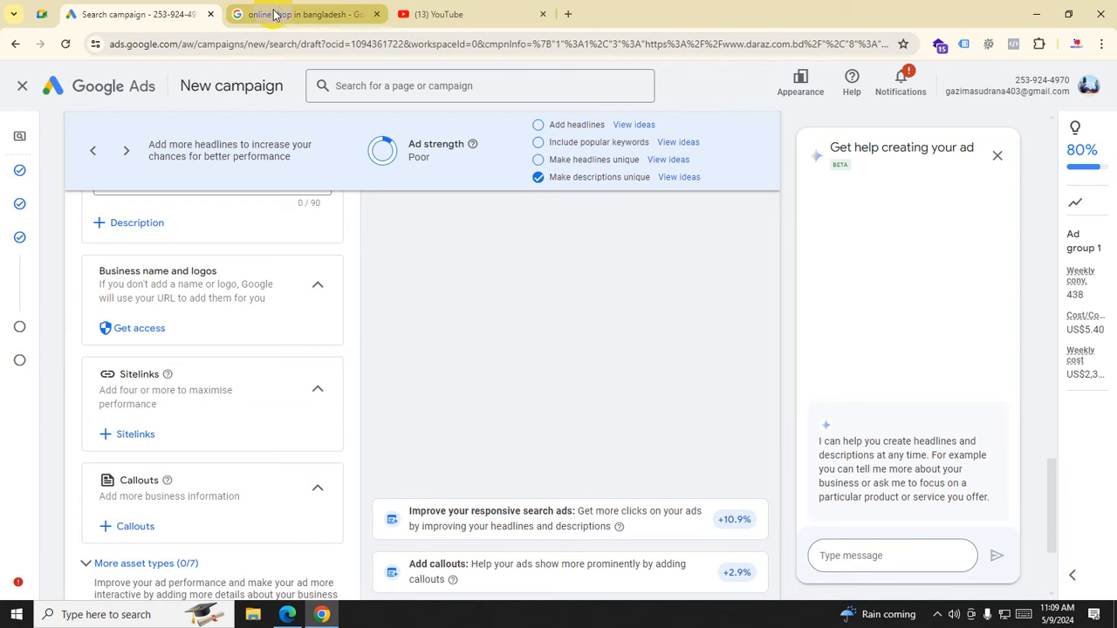
pyautogui.moveTo(273, 15)
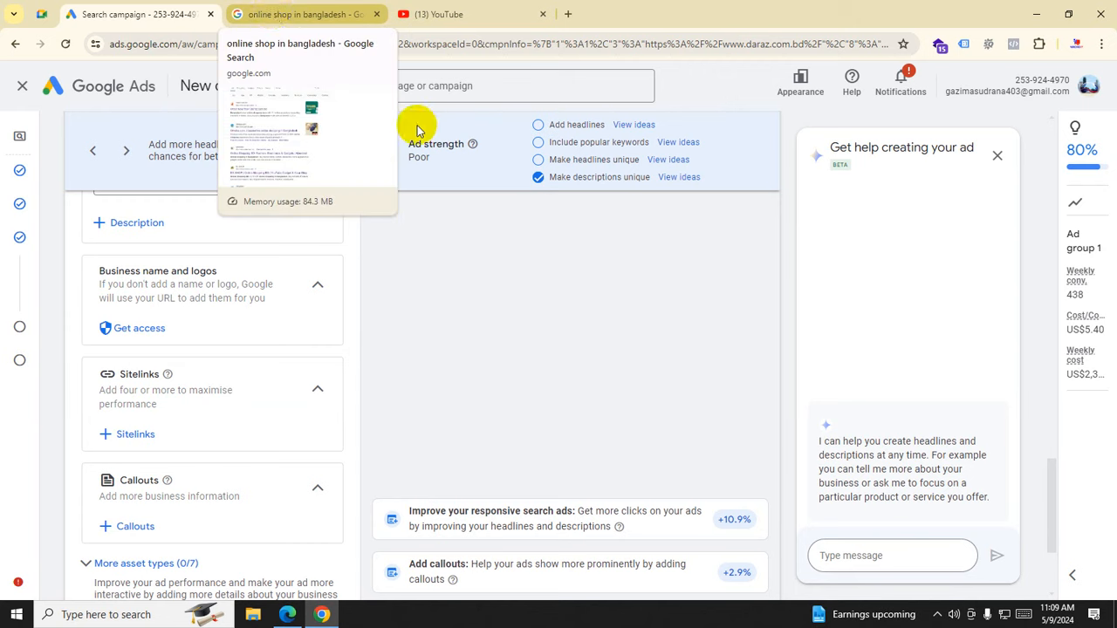
pyautogui.click(479, 21)
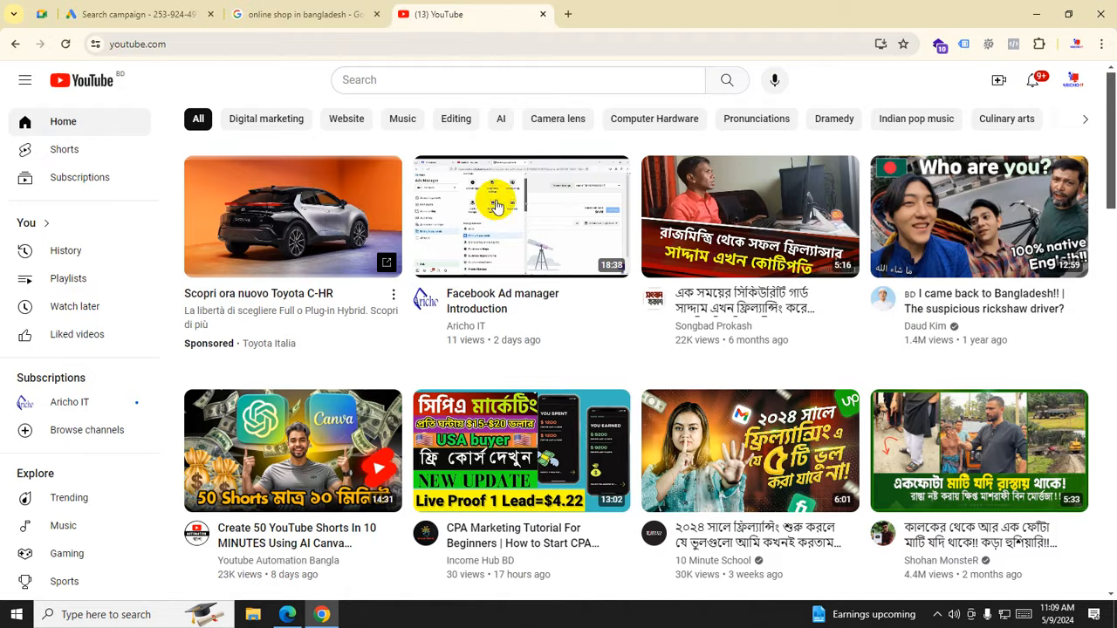
pyautogui.click(482, 80)
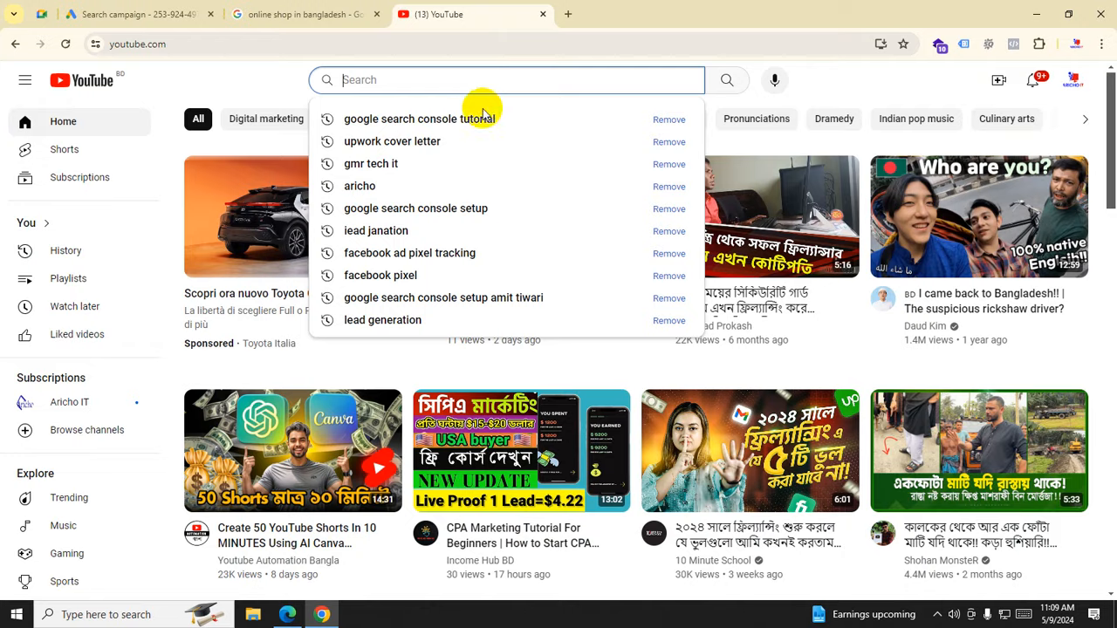
pyautogui.click(304, 16)
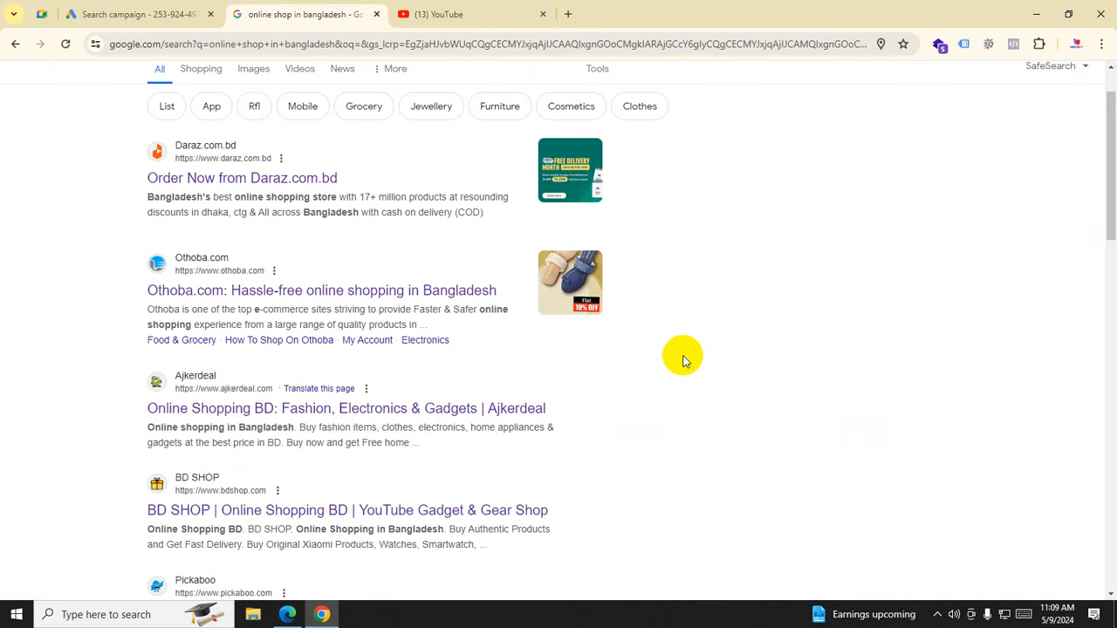
pyautogui.click(136, 14)
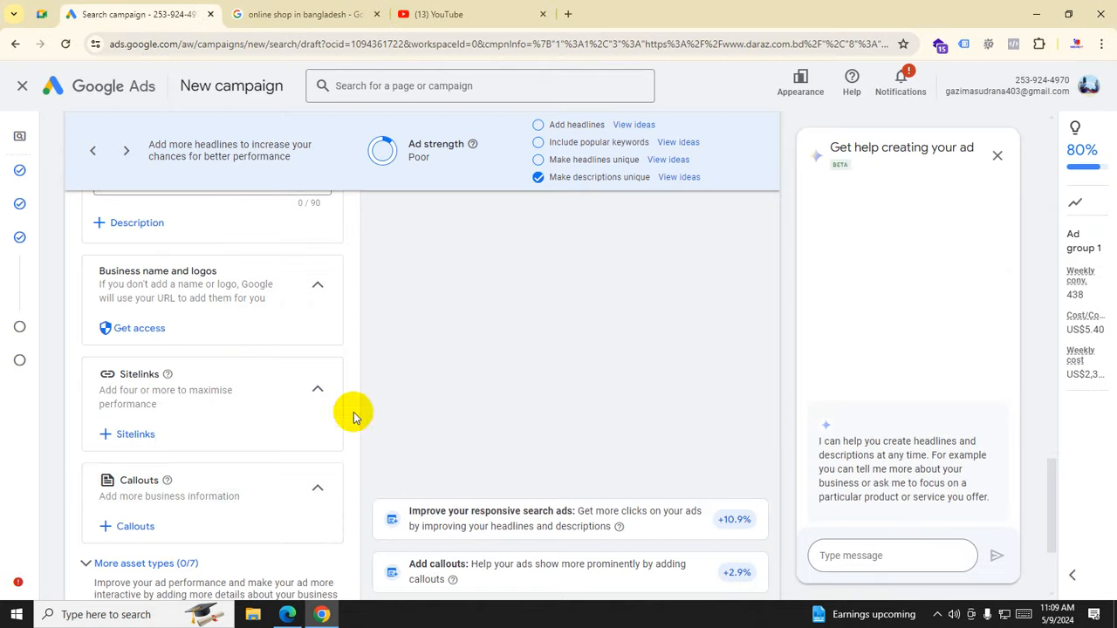
# Step: View the access page for the ad's business name and logos and return to the campaign draft
pyautogui.scroll(1, 204, 272)
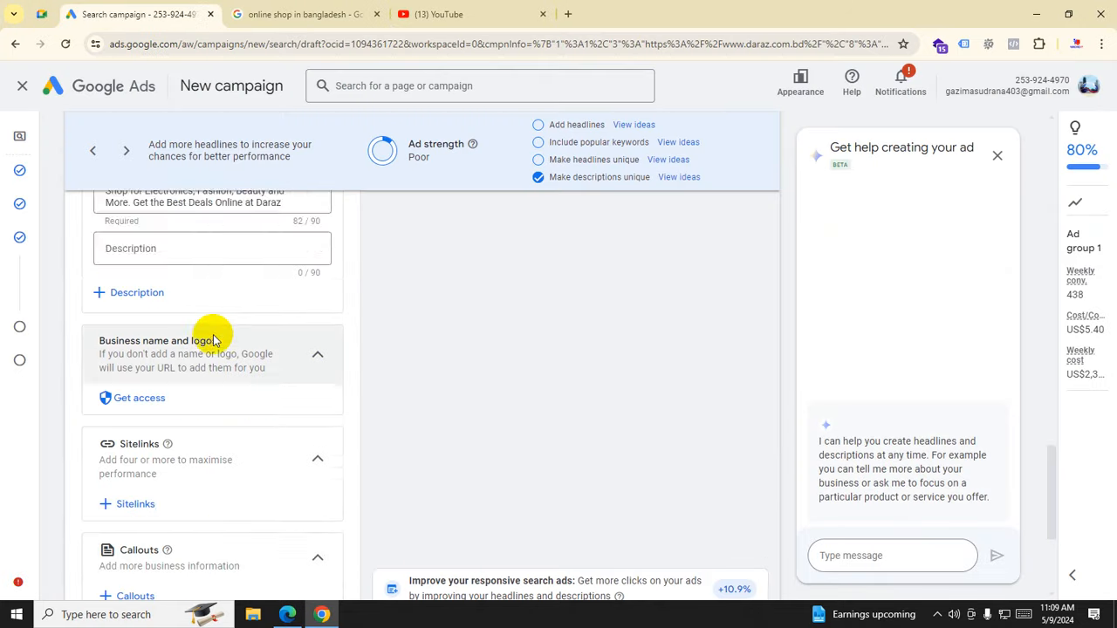
pyautogui.scroll(-2, 205, 341)
pyautogui.click(166, 259)
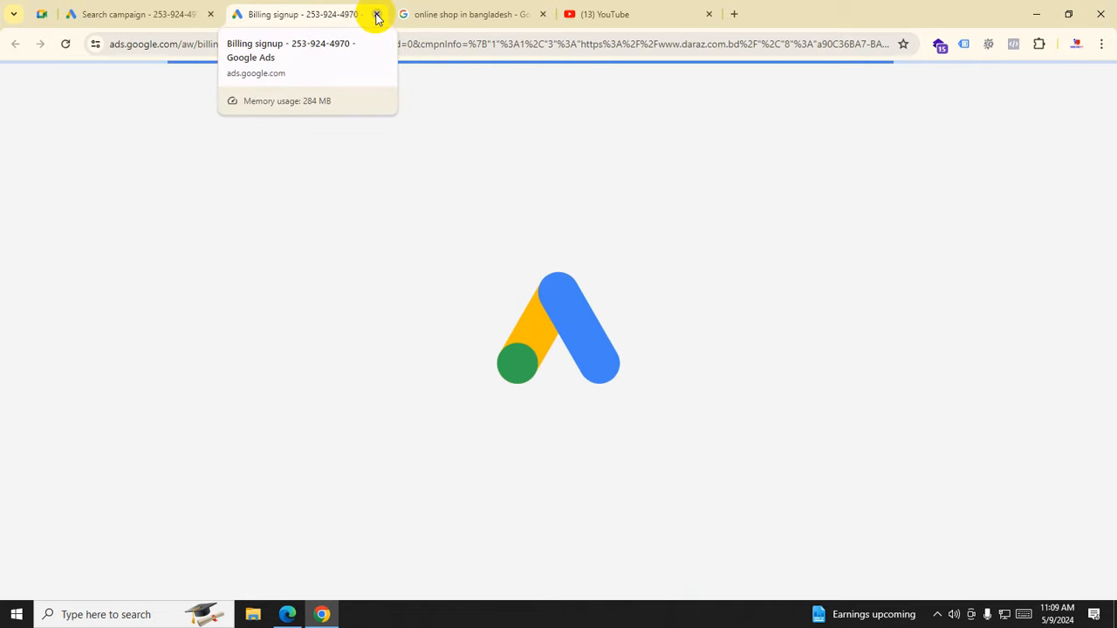
pyautogui.click(377, 14)
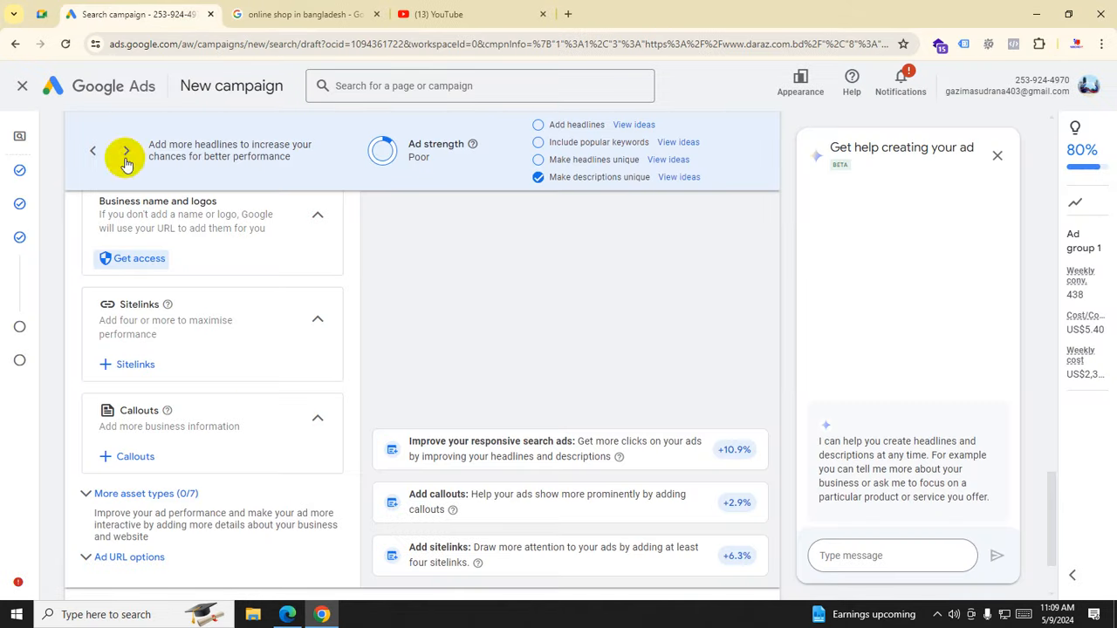
# Step: Start a new sitelink for the campaign and set its sitelink text to "daraz t-shirt"
pyautogui.click(139, 367)
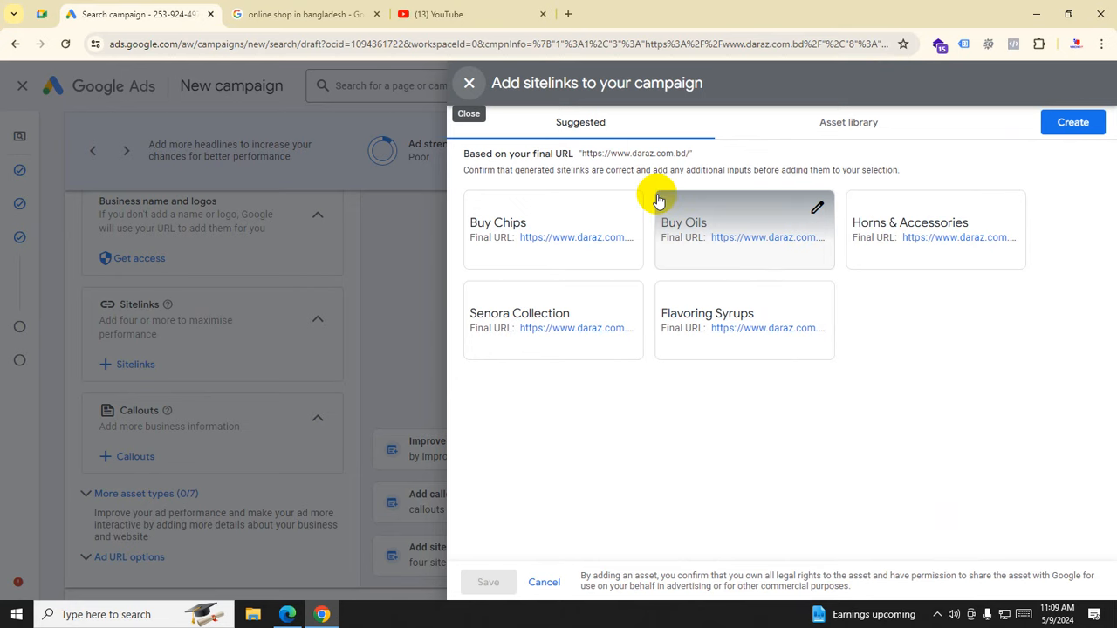
pyautogui.click(1072, 123)
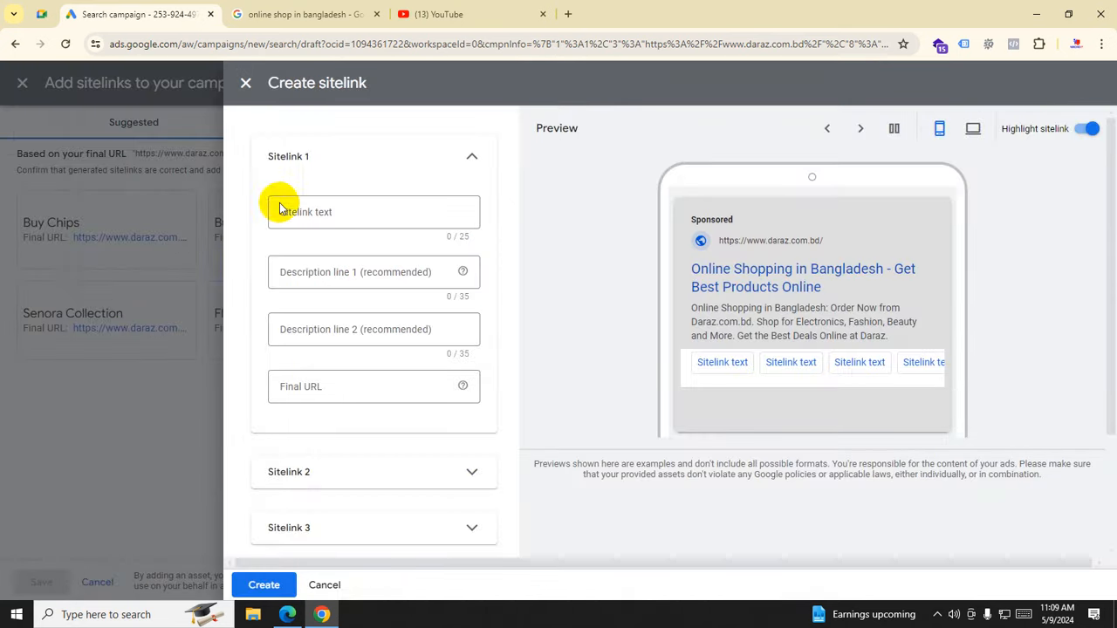
pyautogui.click(343, 216)
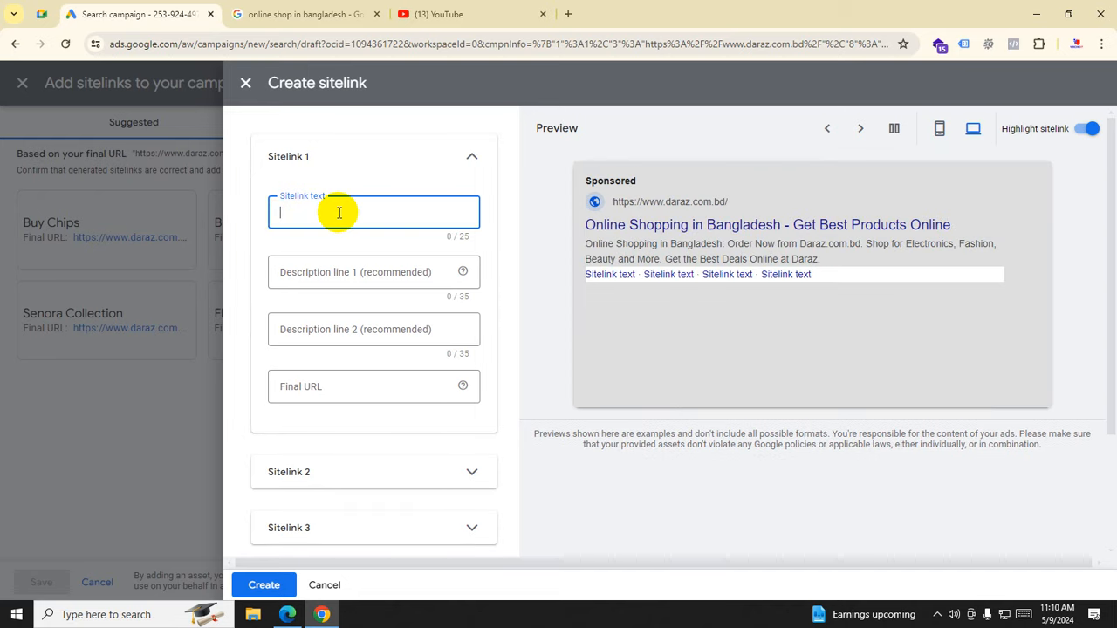
pyautogui.write('daraz t')
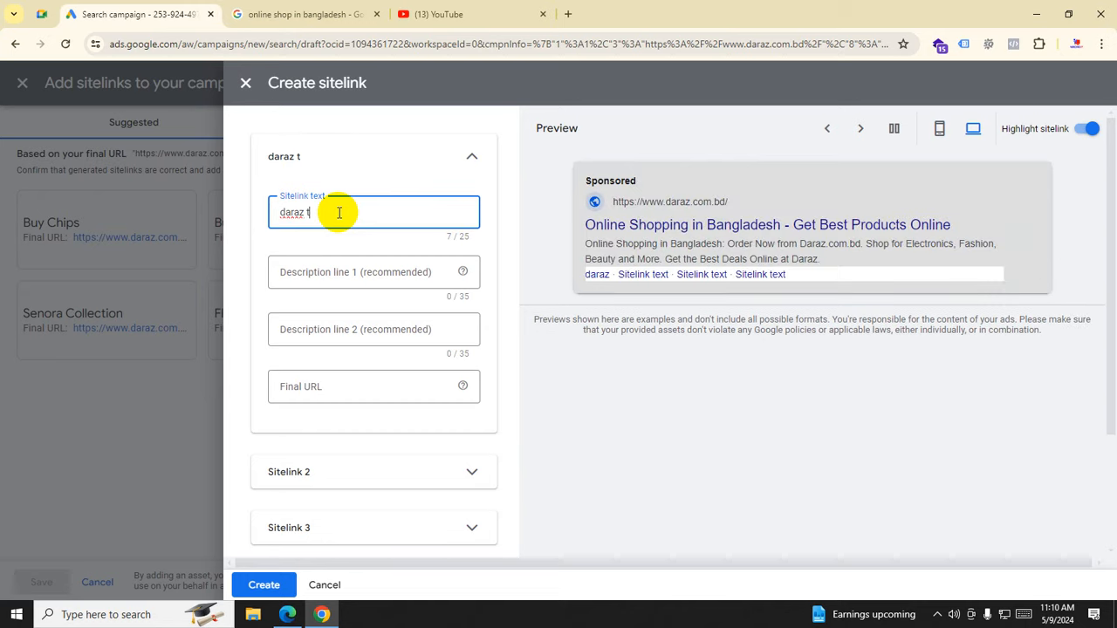
pyautogui.write('-s')
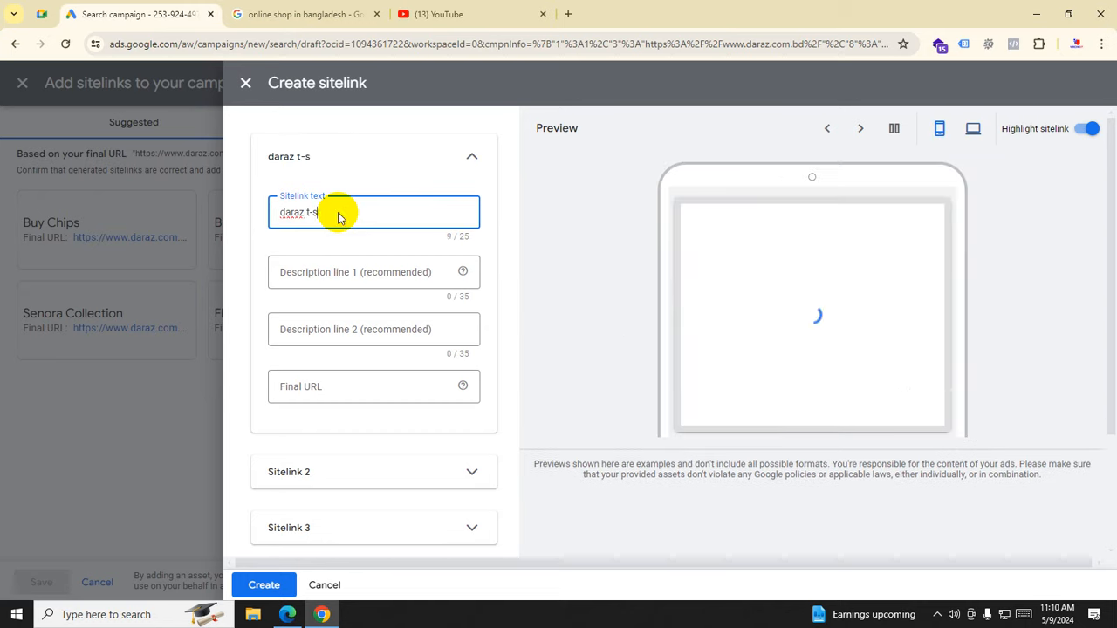
pyautogui.write('hirt')
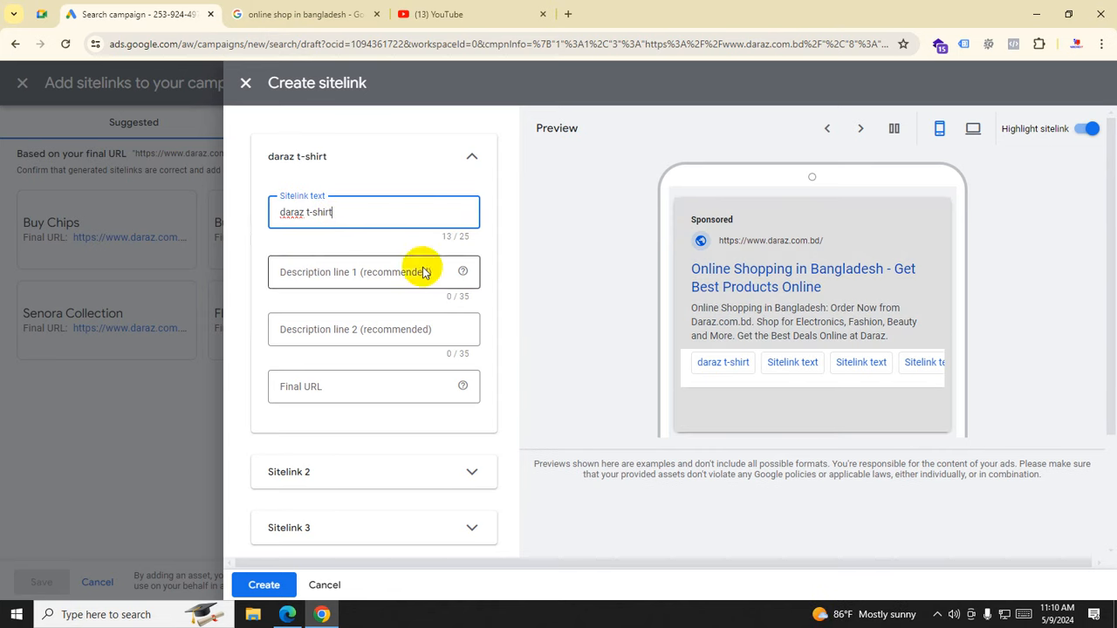
# Step: Fill the sitelink's description line 1 with "polo t-shirt" and description line 2 with "denime t shirt"
pyautogui.click(350, 276)
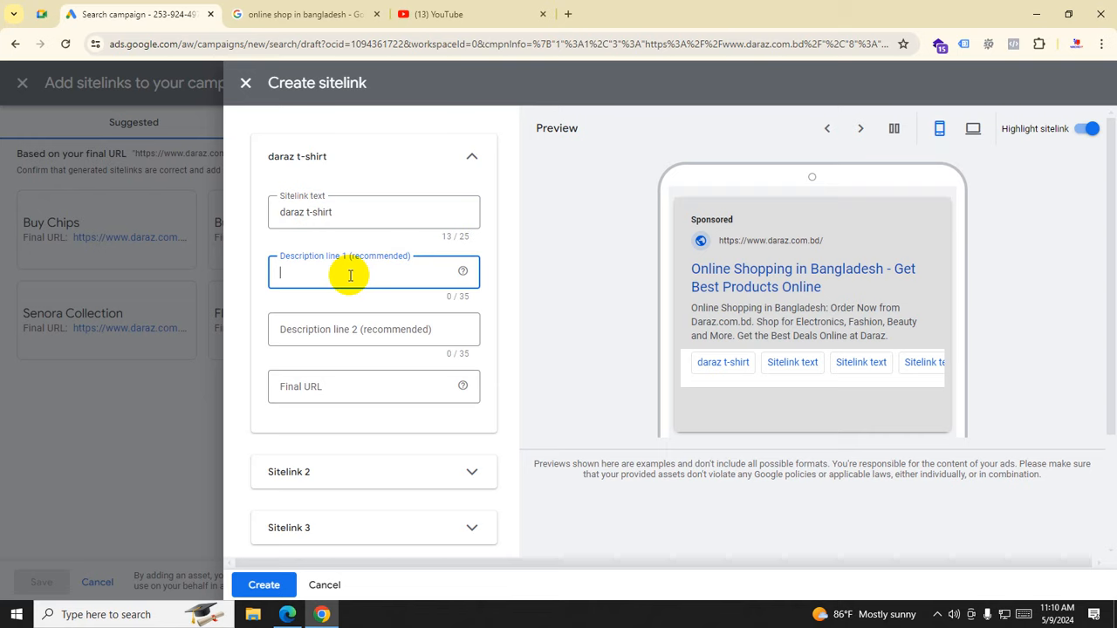
pyautogui.write('polo t')
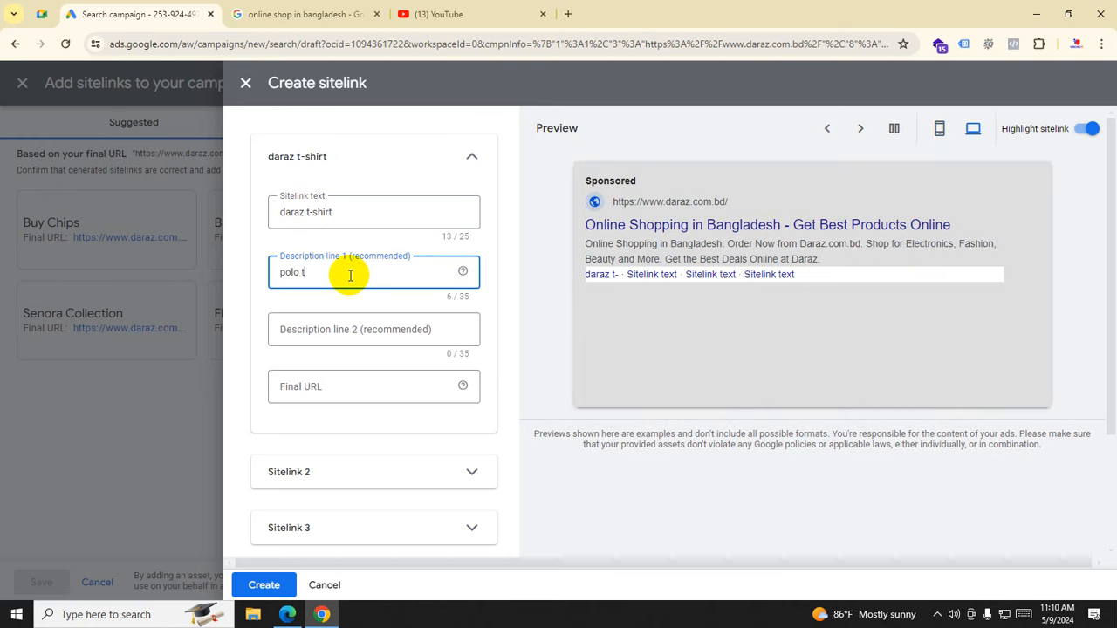
pyautogui.write('-shirt')
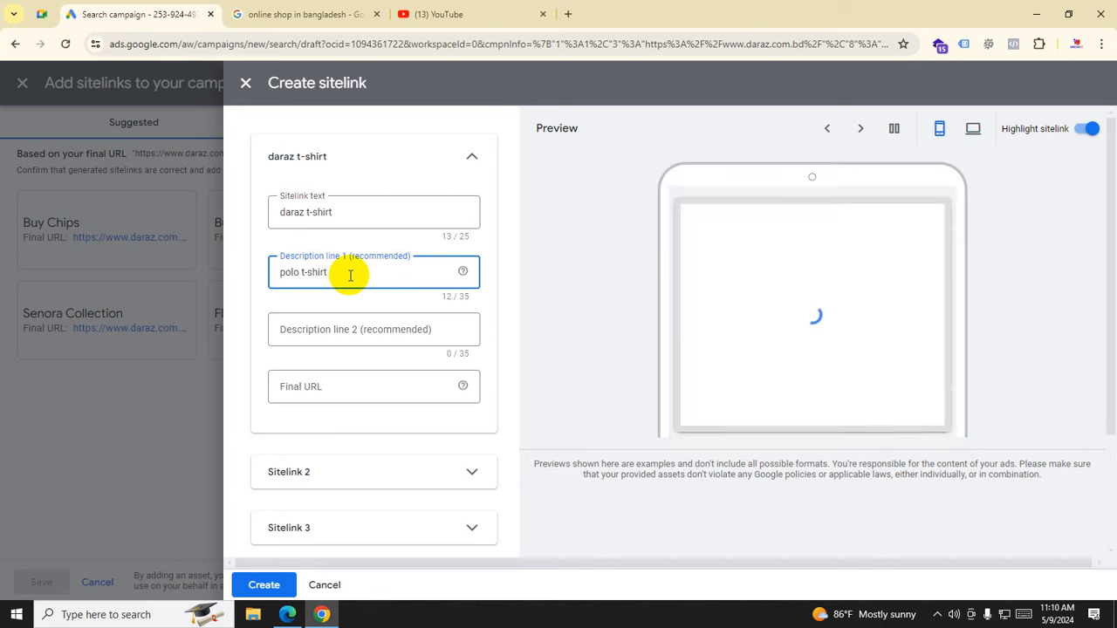
pyautogui.click(355, 330)
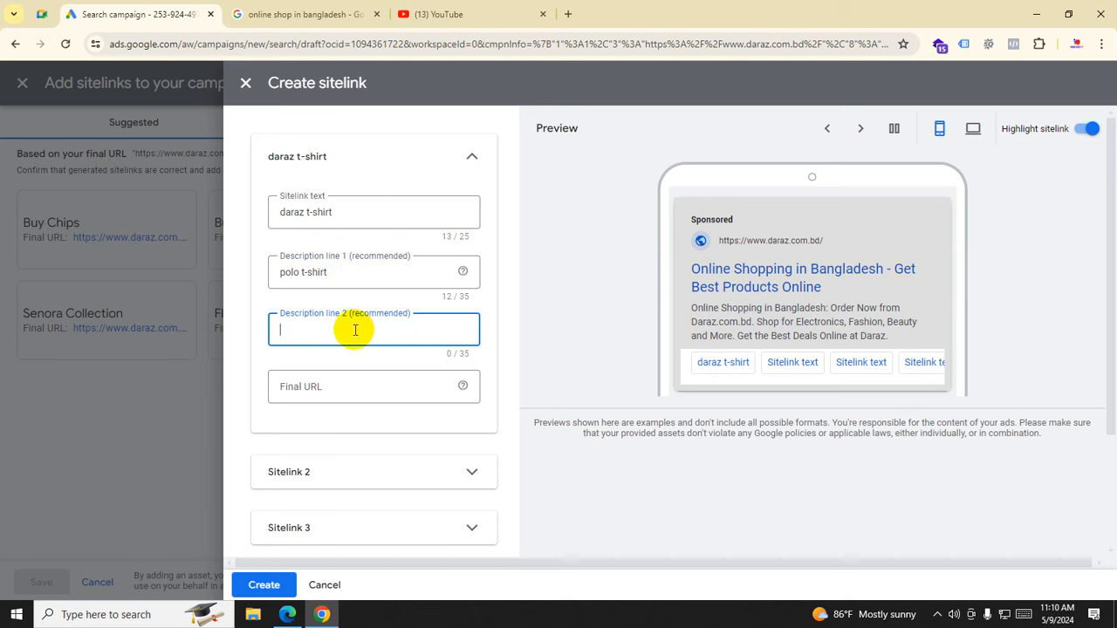
pyautogui.write('de')
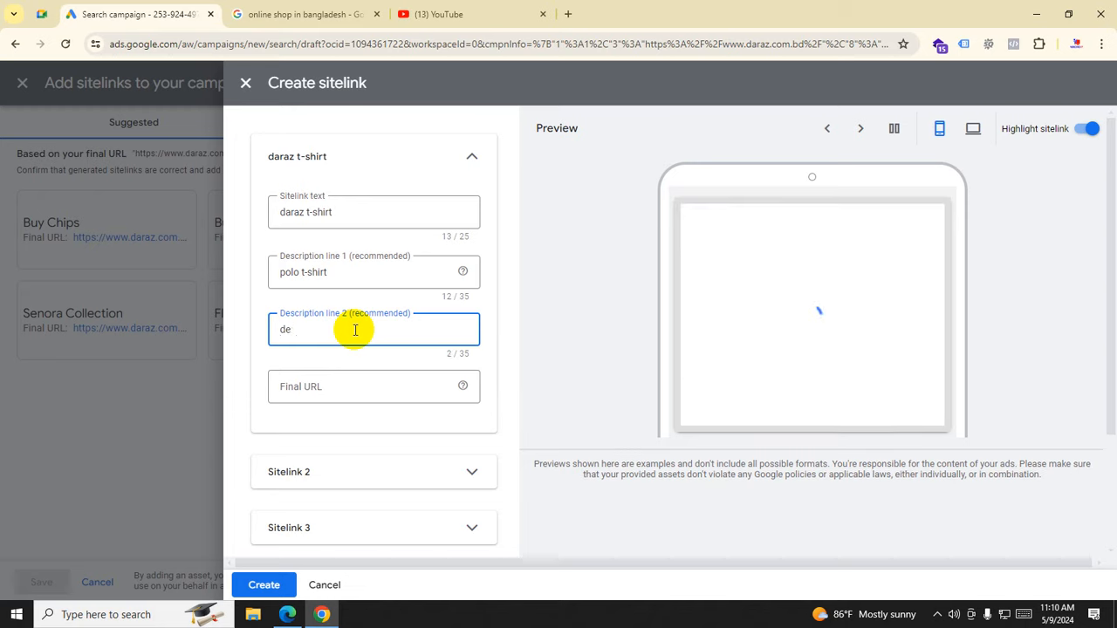
pyautogui.write('nime ')
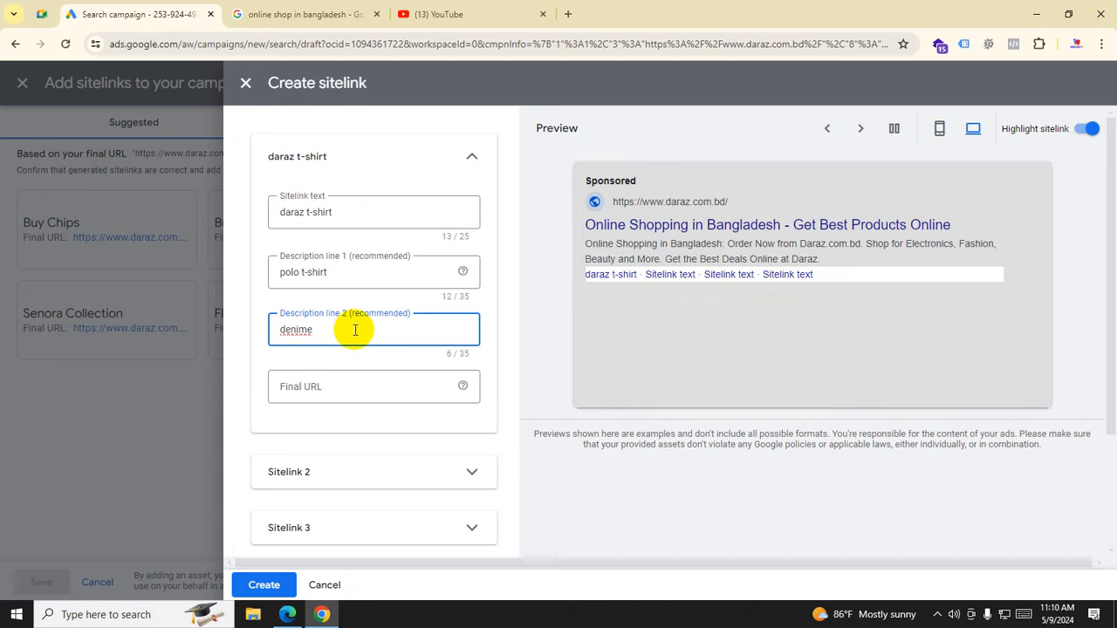
pyautogui.write('t sh')
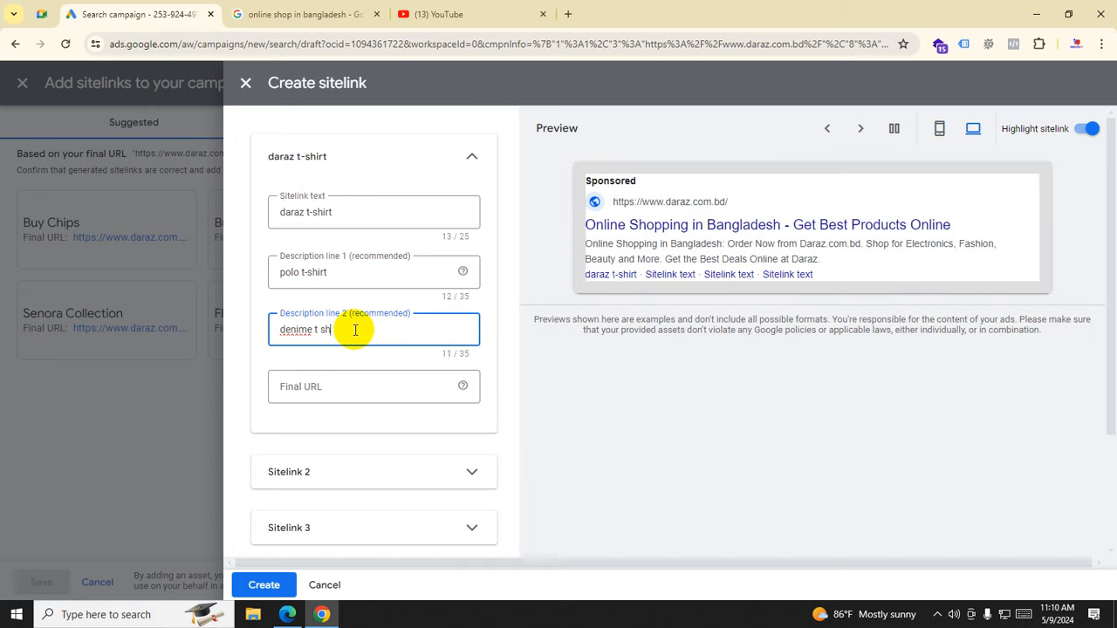
pyautogui.write('irt')
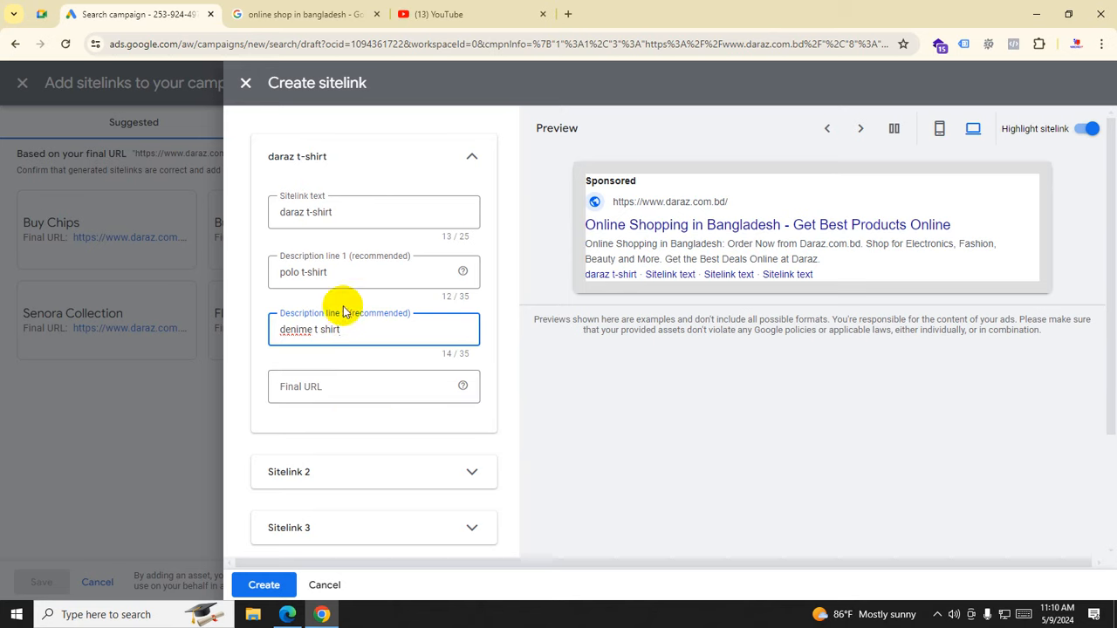
pyautogui.moveTo(329, 217); pyautogui.dragTo(250, 214)
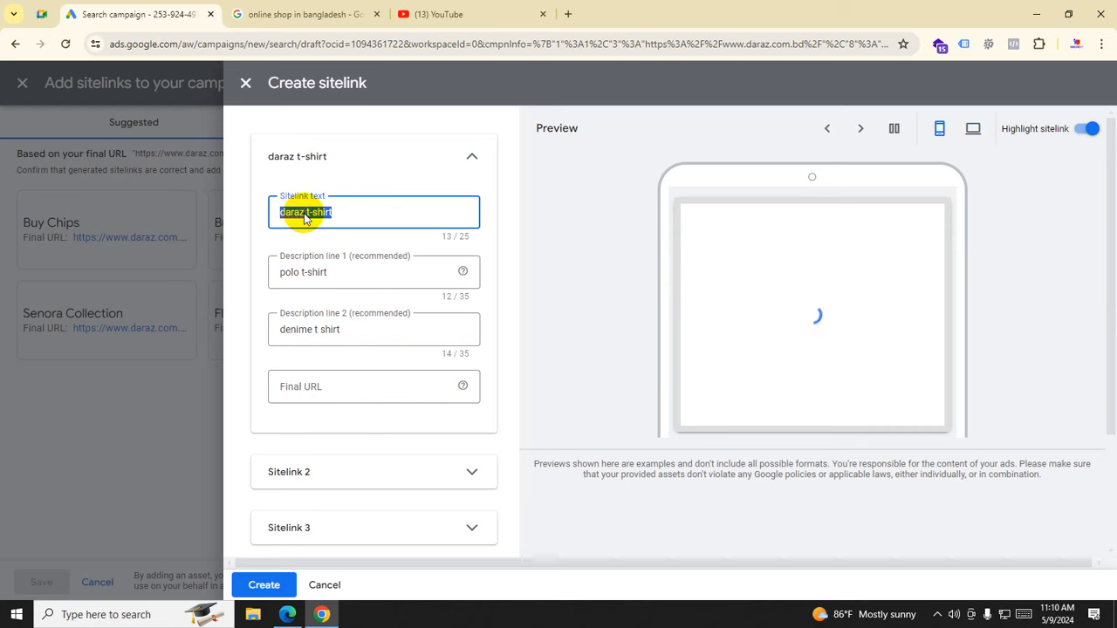
pyautogui.click(340, 387)
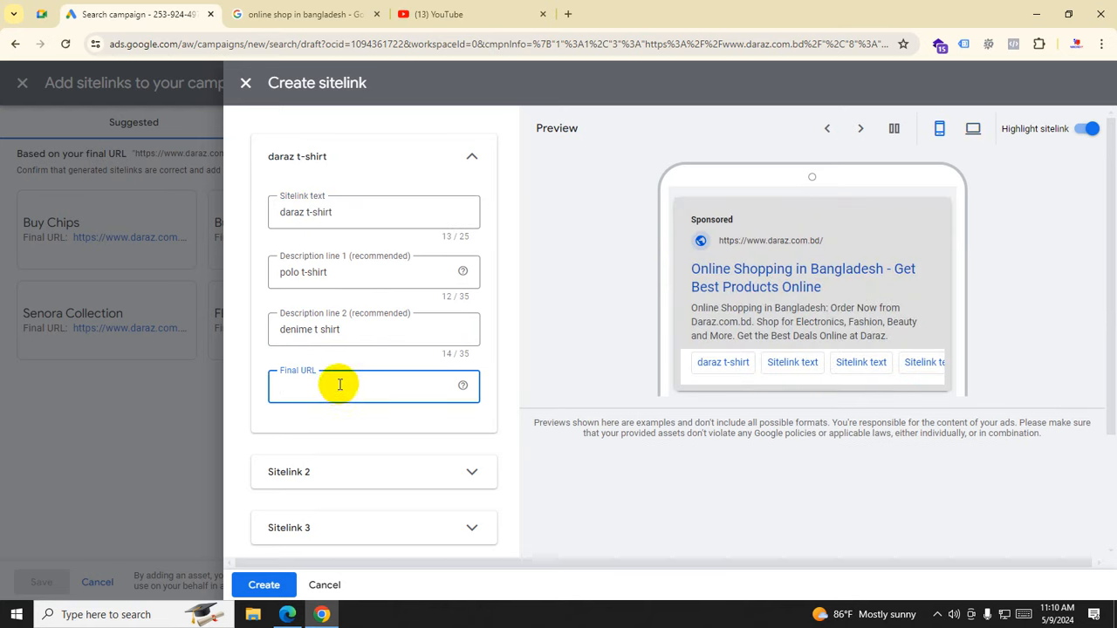
pyautogui.click(305, 14)
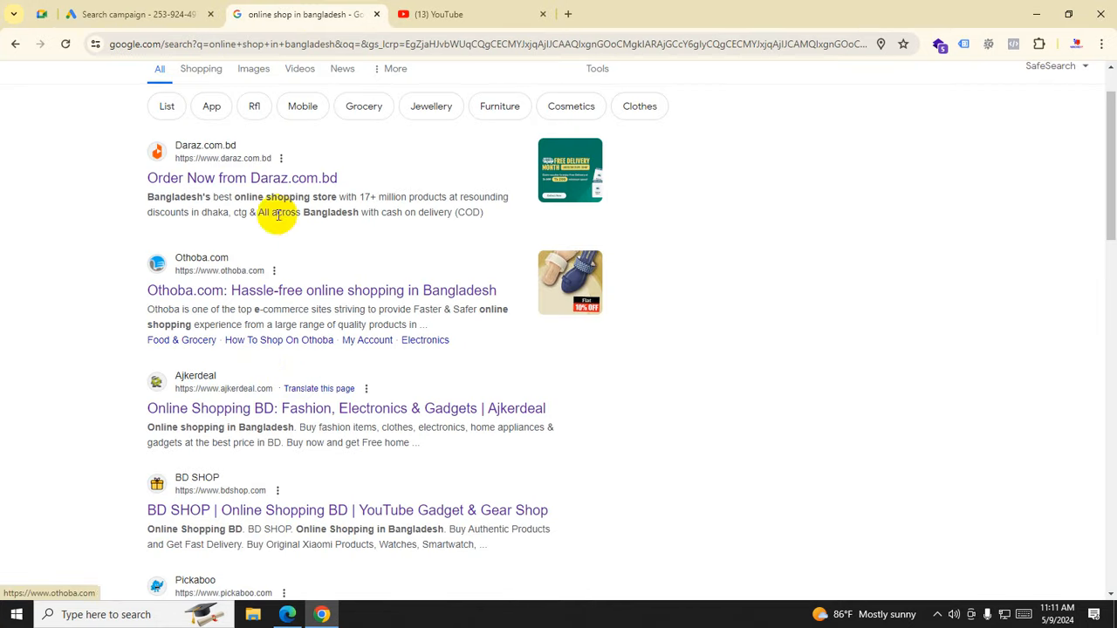
pyautogui.rightClick(221, 157)
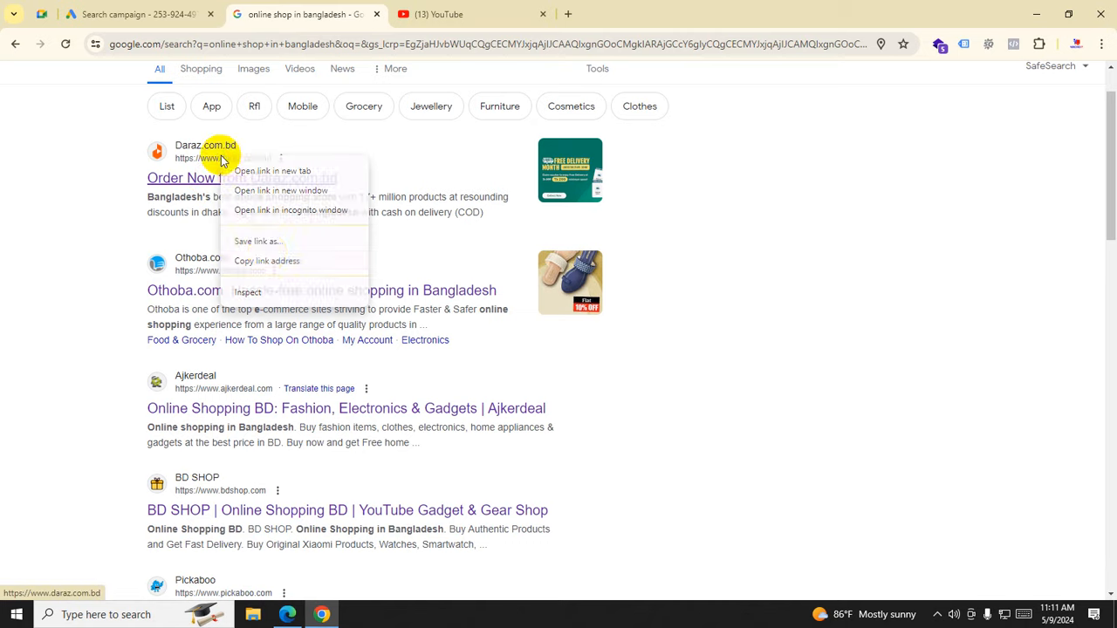
pyautogui.click(271, 262)
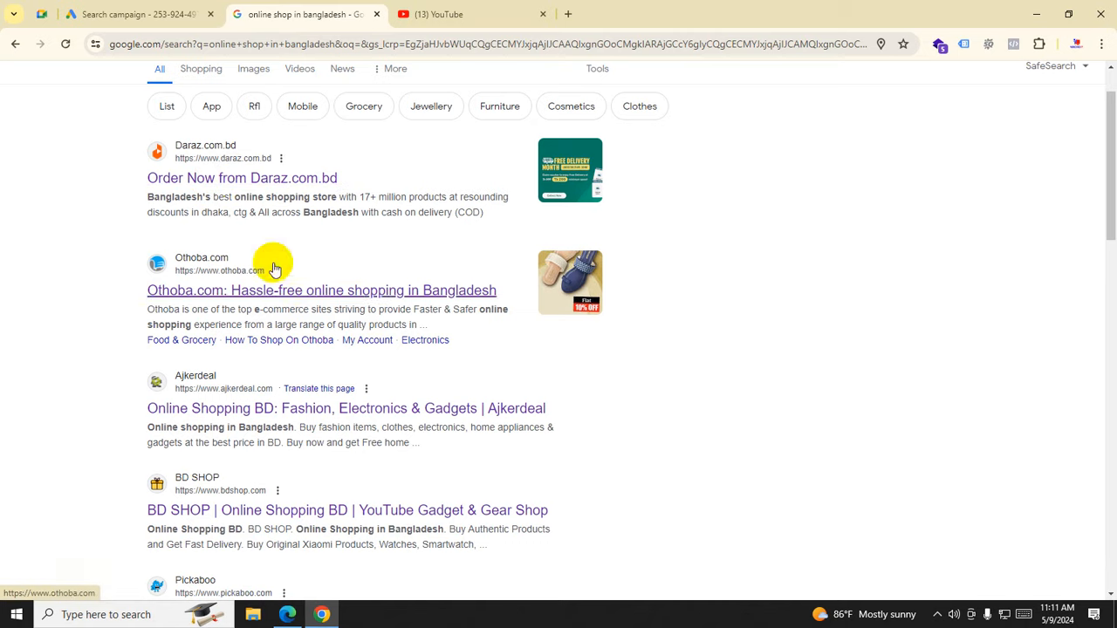
pyautogui.click(140, 14)
pyautogui.rightClick(366, 385)
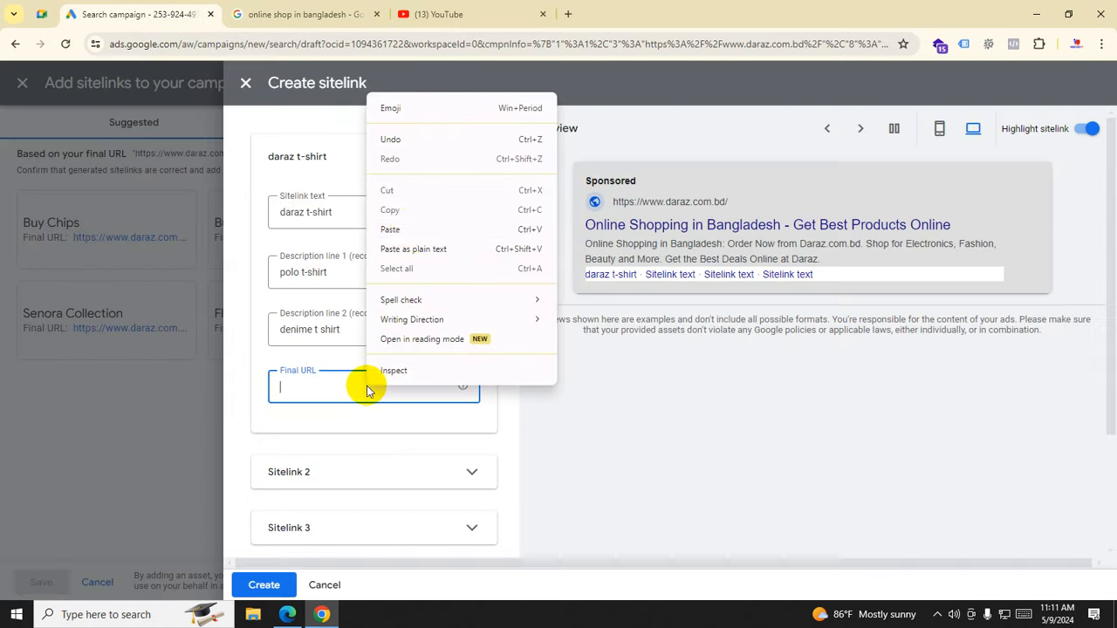
pyautogui.click(411, 229)
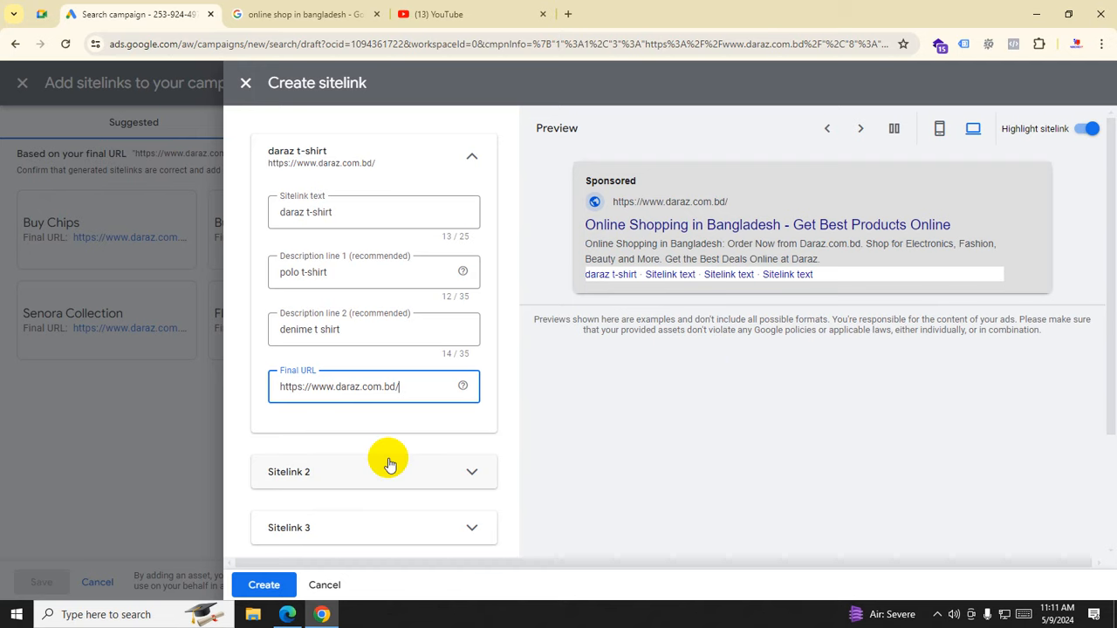
# Step: Create the "daraz t-shirt" sitelink with the other sitelinks left blank, and save it to the campaign
pyautogui.scroll(-3, 416, 444)
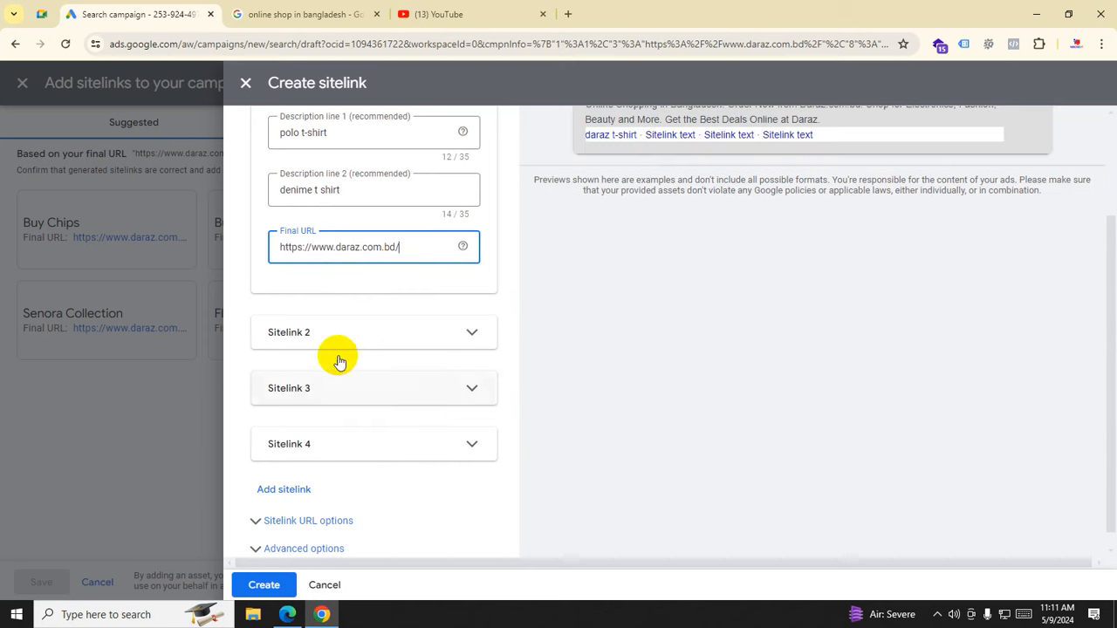
pyautogui.click(322, 20)
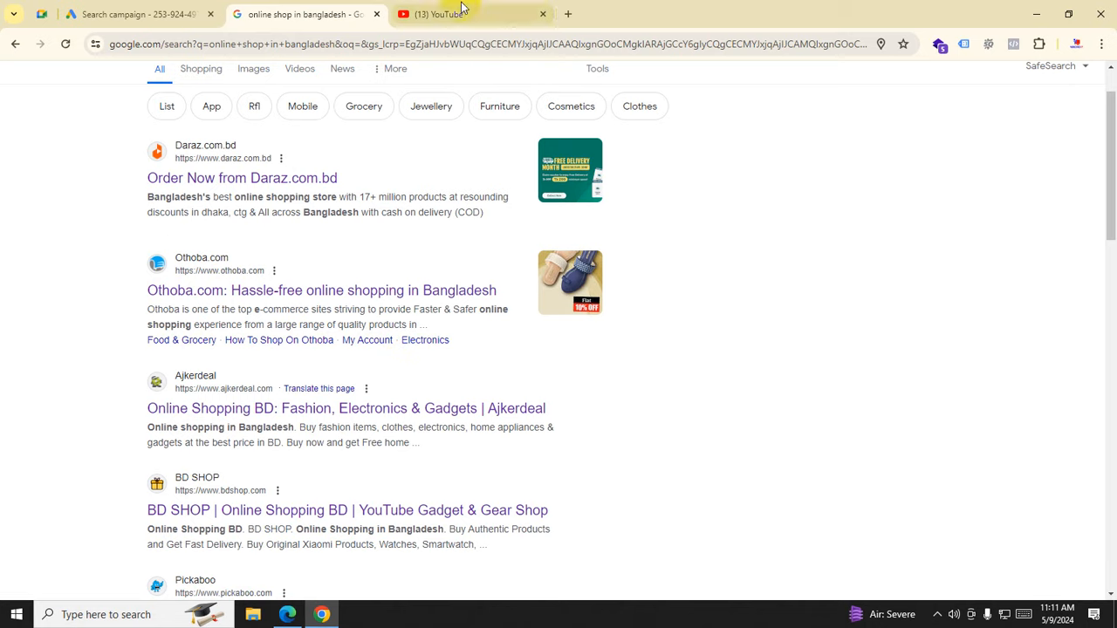
pyautogui.click(163, 16)
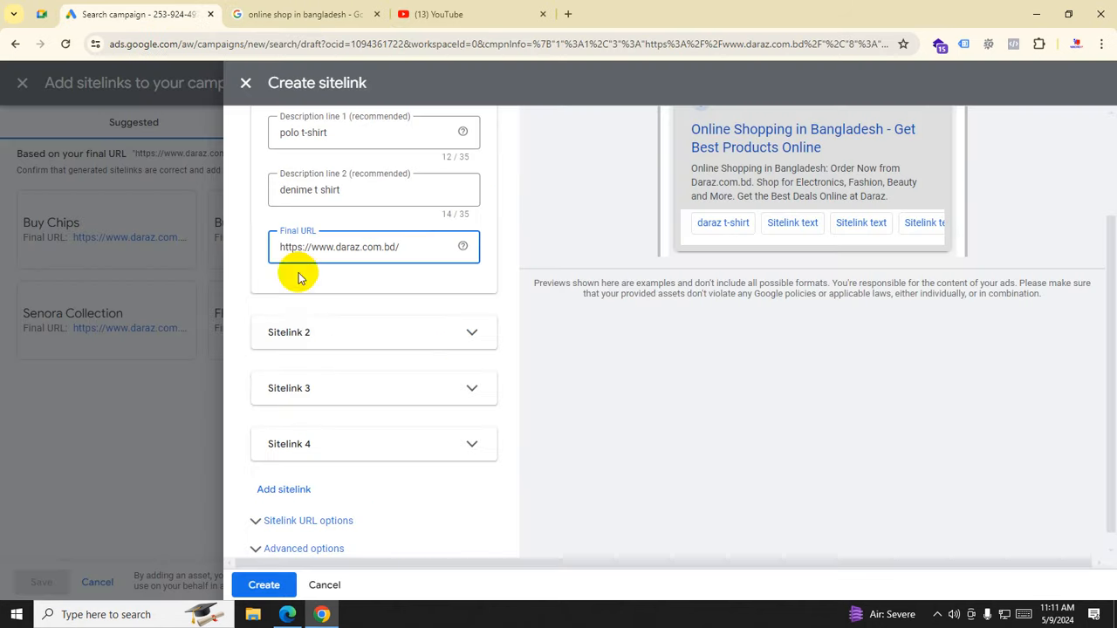
pyautogui.click(265, 584)
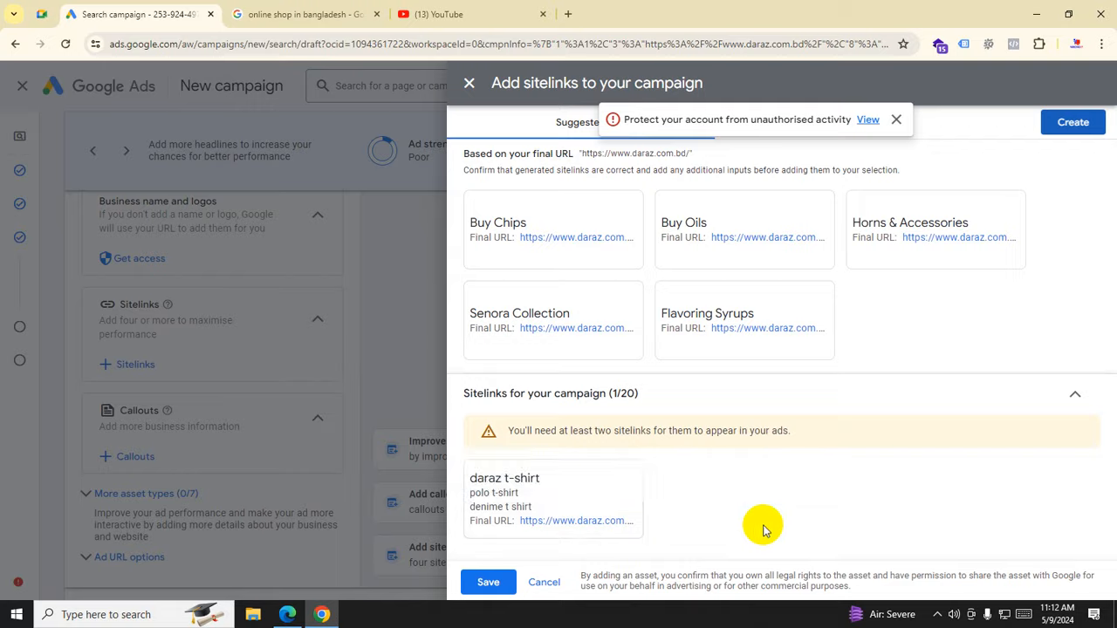
pyautogui.click(486, 583)
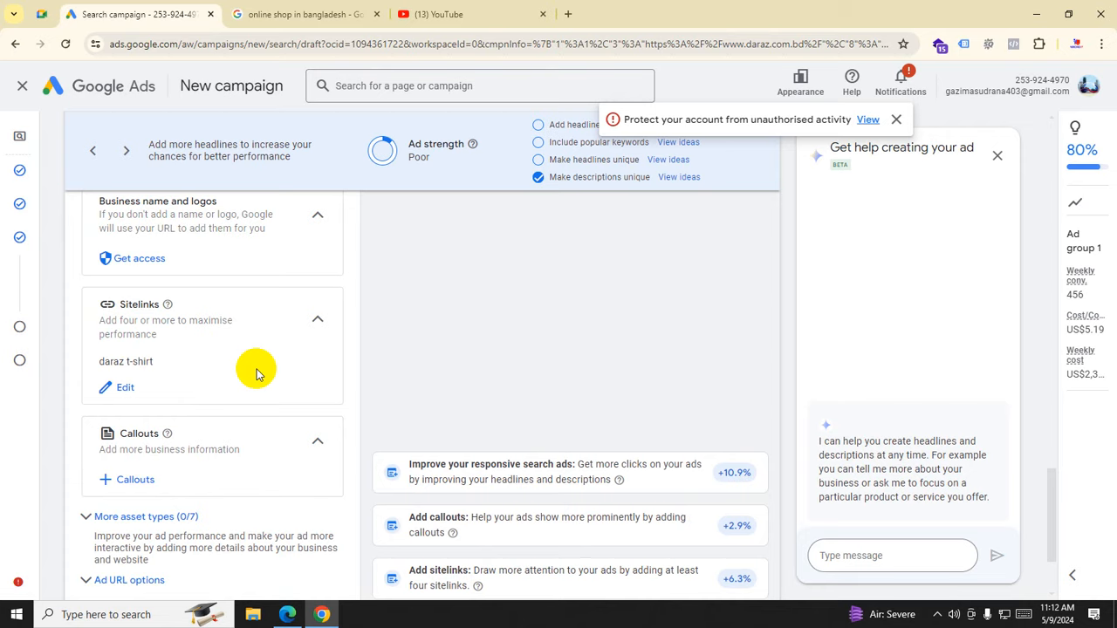
# Step: Start adding new callouts to the campaign and enter "sare" as the first callout text
pyautogui.scroll(-2, 256, 373)
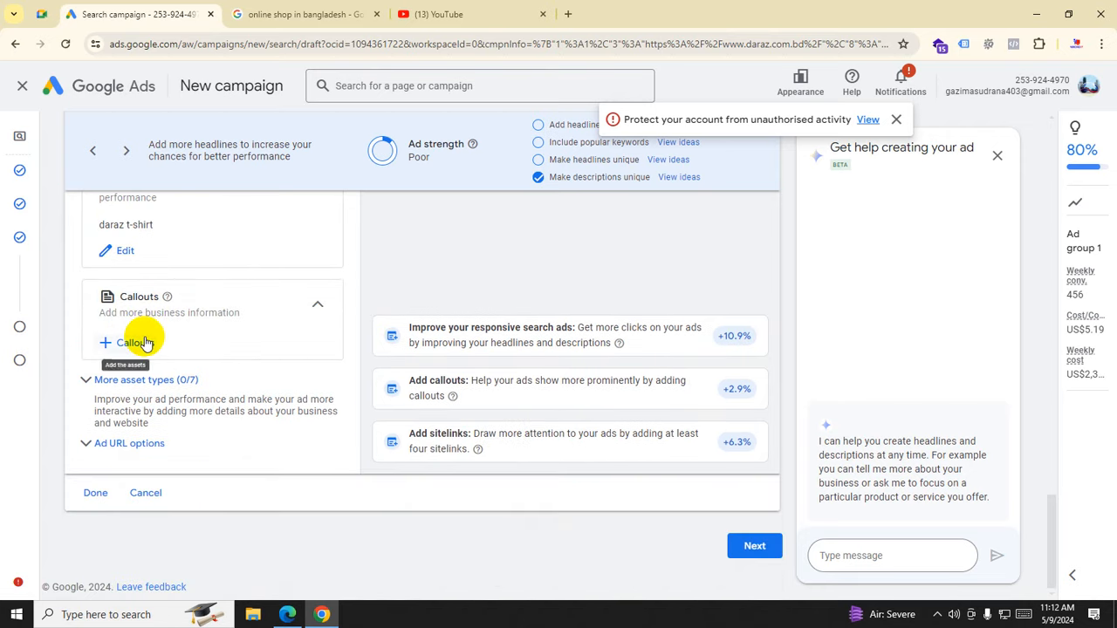
pyautogui.click(144, 341)
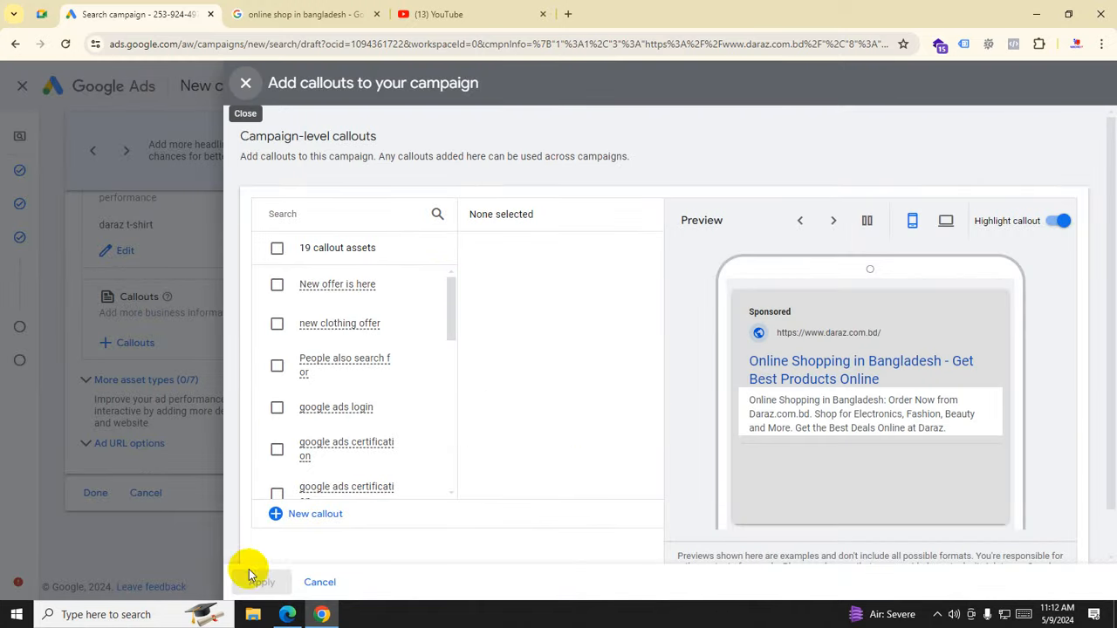
pyautogui.click(330, 518)
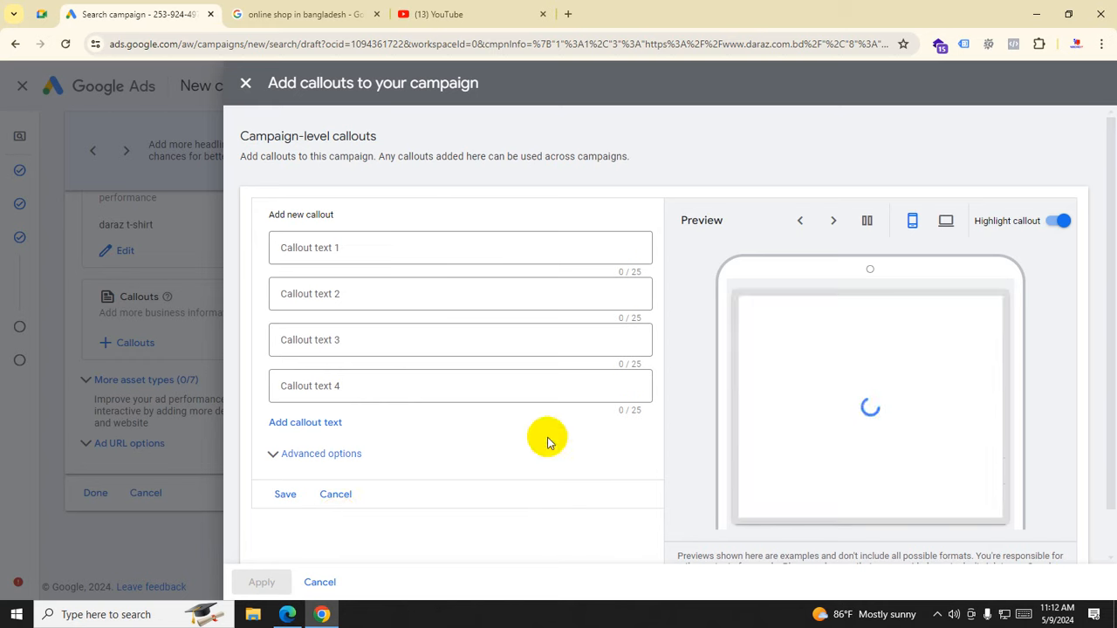
pyautogui.click(366, 247)
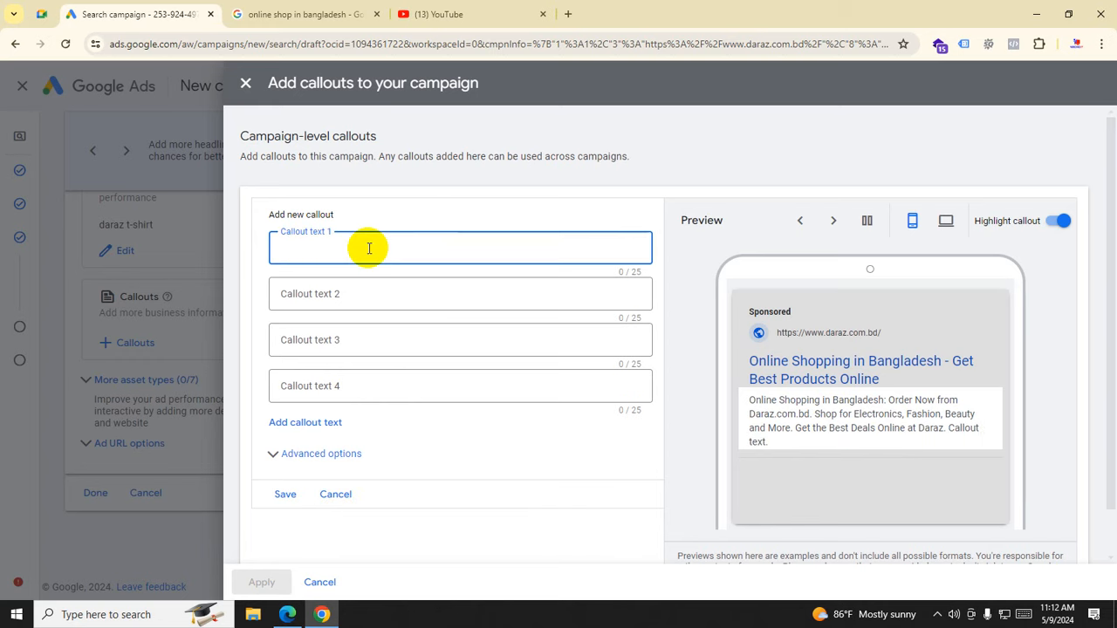
pyautogui.write('sar')
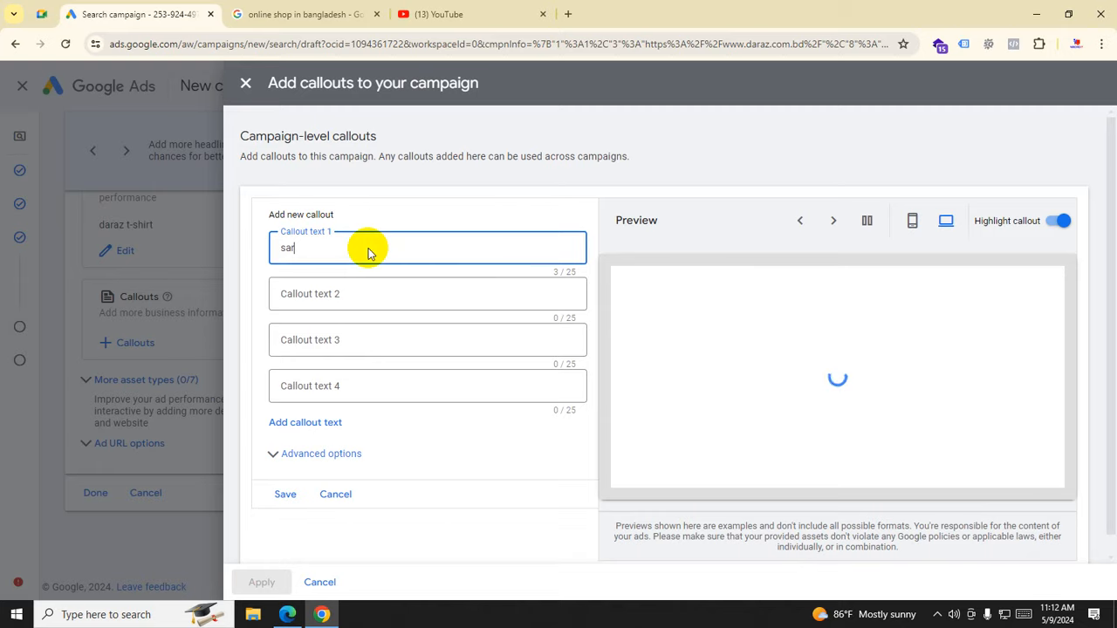
pyautogui.write('e')
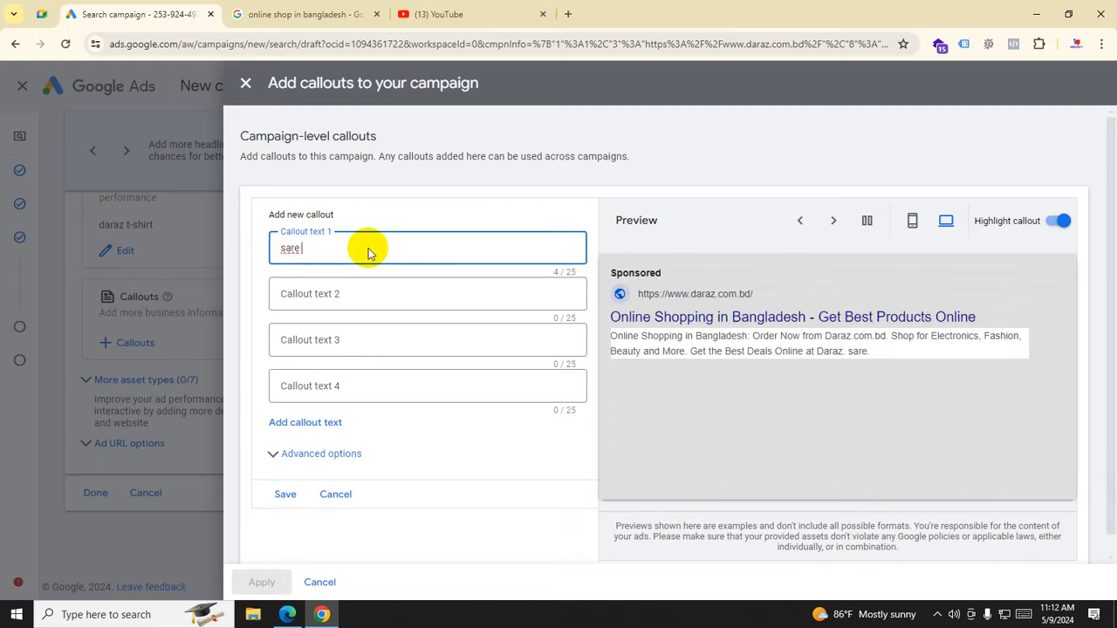
# Step: Enter "3pic" as the second callout text and "shirt" as the third
pyautogui.click(367, 294)
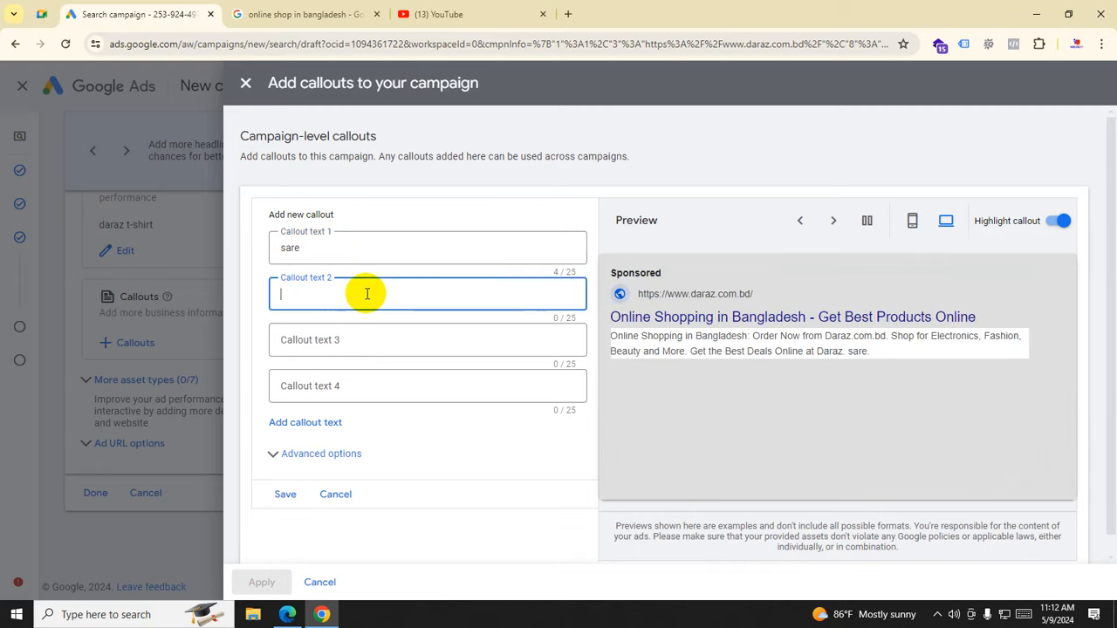
pyautogui.write('3pl')
pyautogui.write('c')
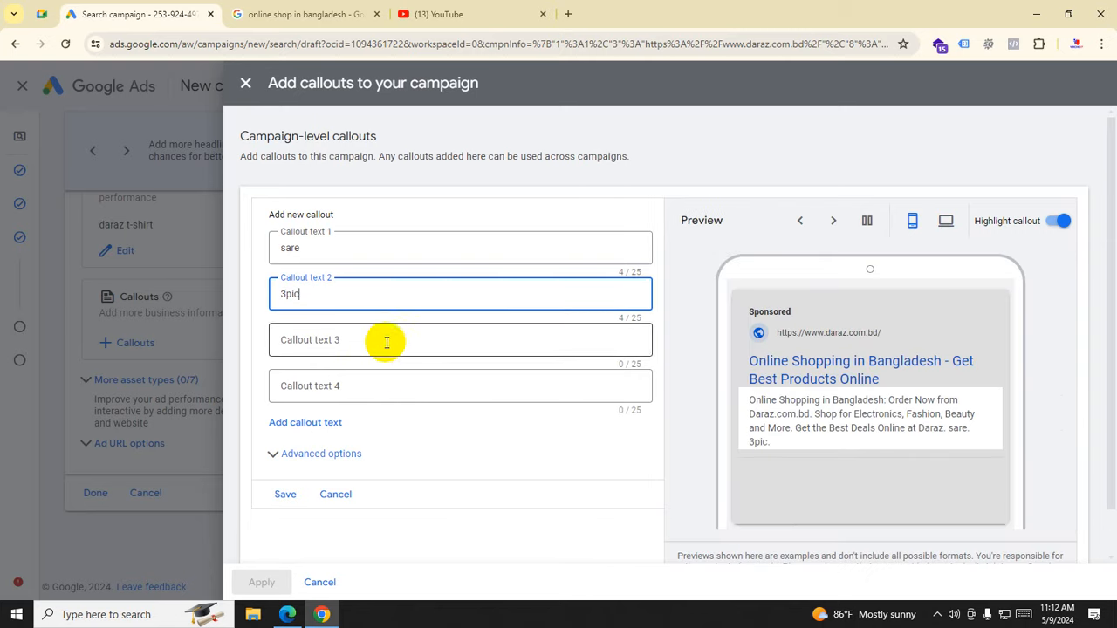
pyautogui.click(387, 341)
pyautogui.write('s')
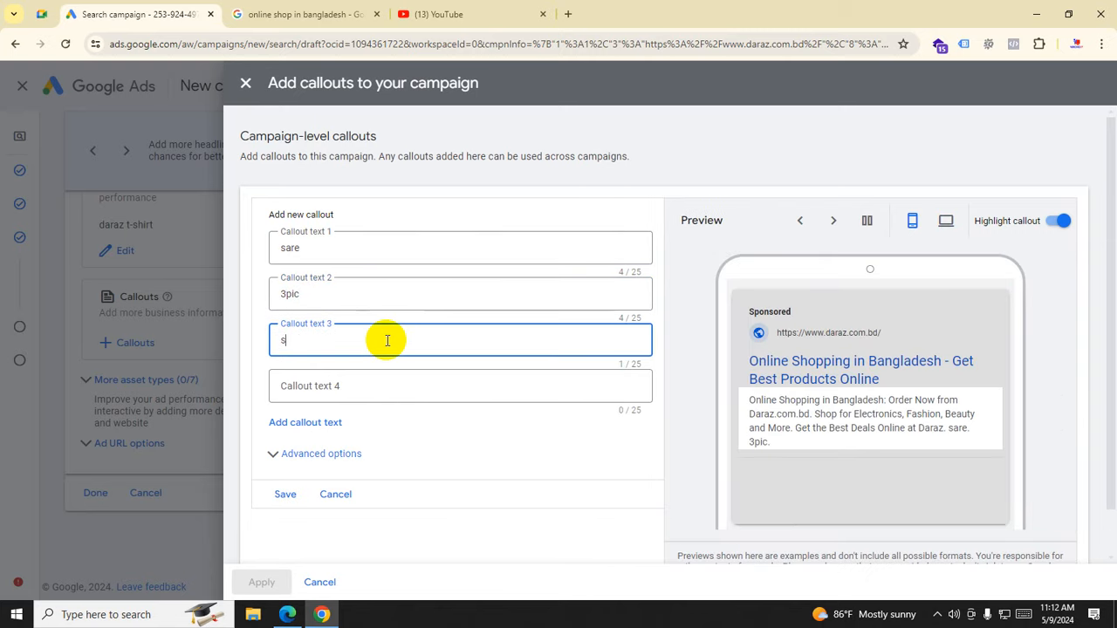
pyautogui.write('hirt')
# Step: Enter "panjabi" as the fourth callout text, then save the callouts and apply them to the campaign
pyautogui.click(409, 384)
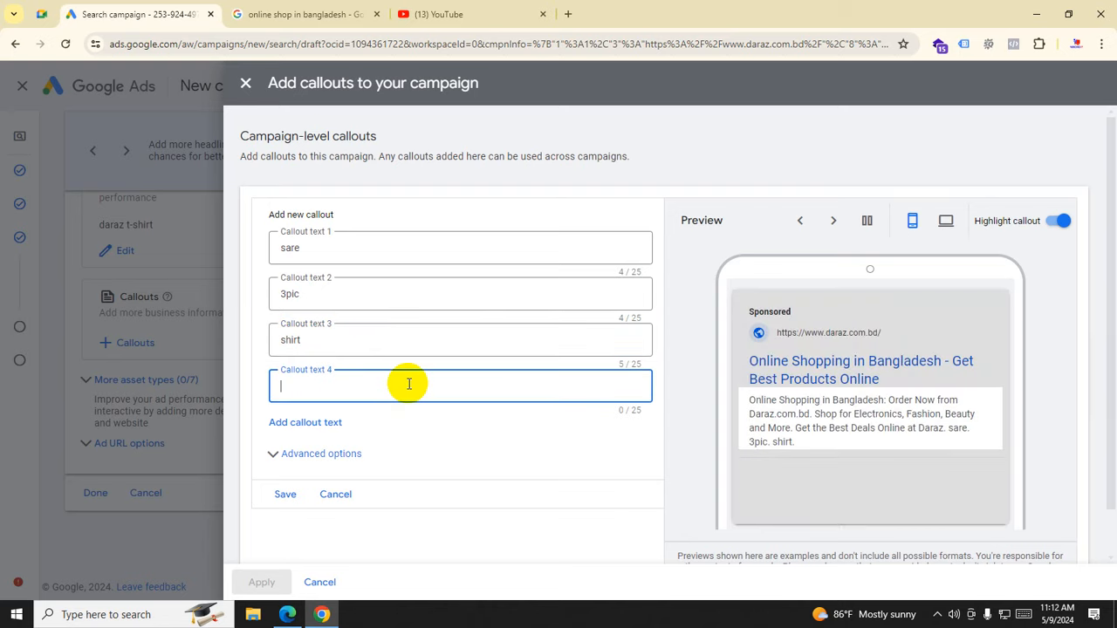
pyautogui.write('pan')
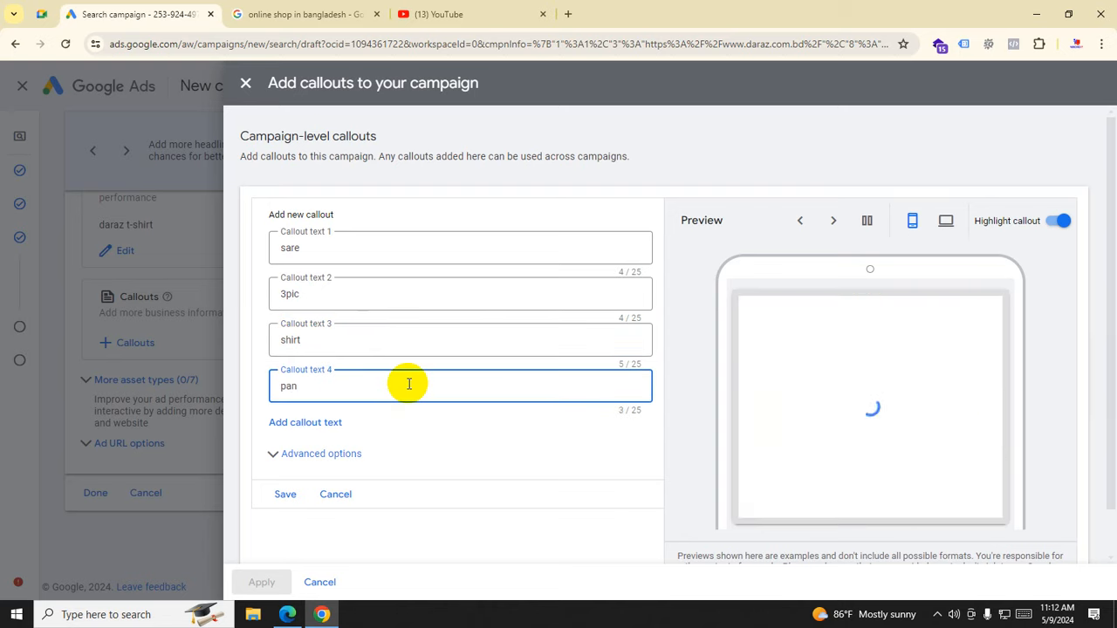
pyautogui.write('jab')
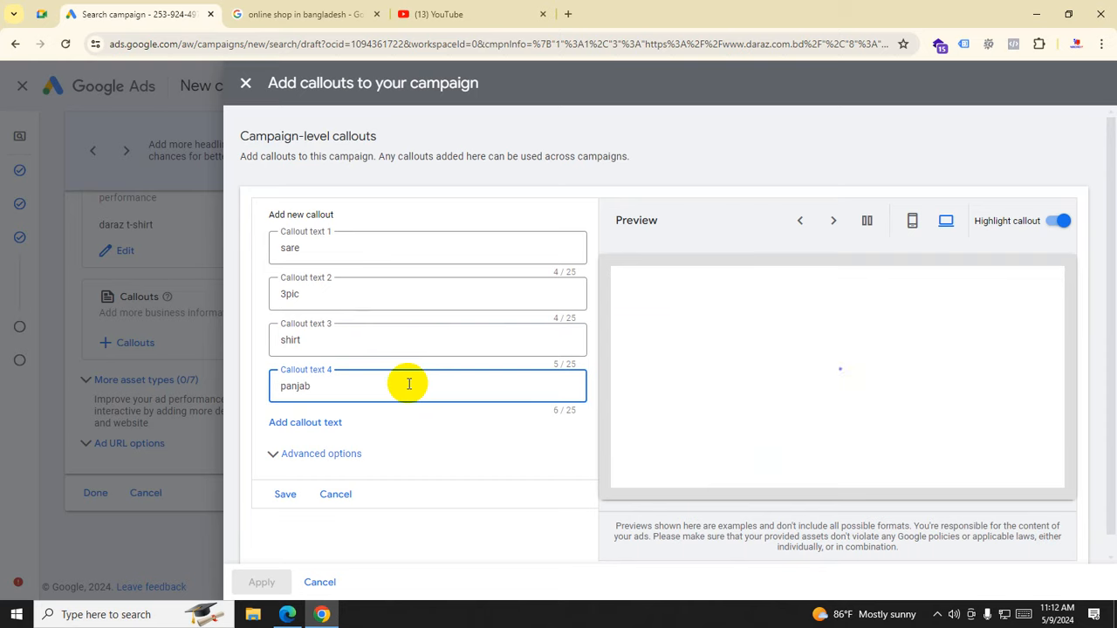
pyautogui.write('i')
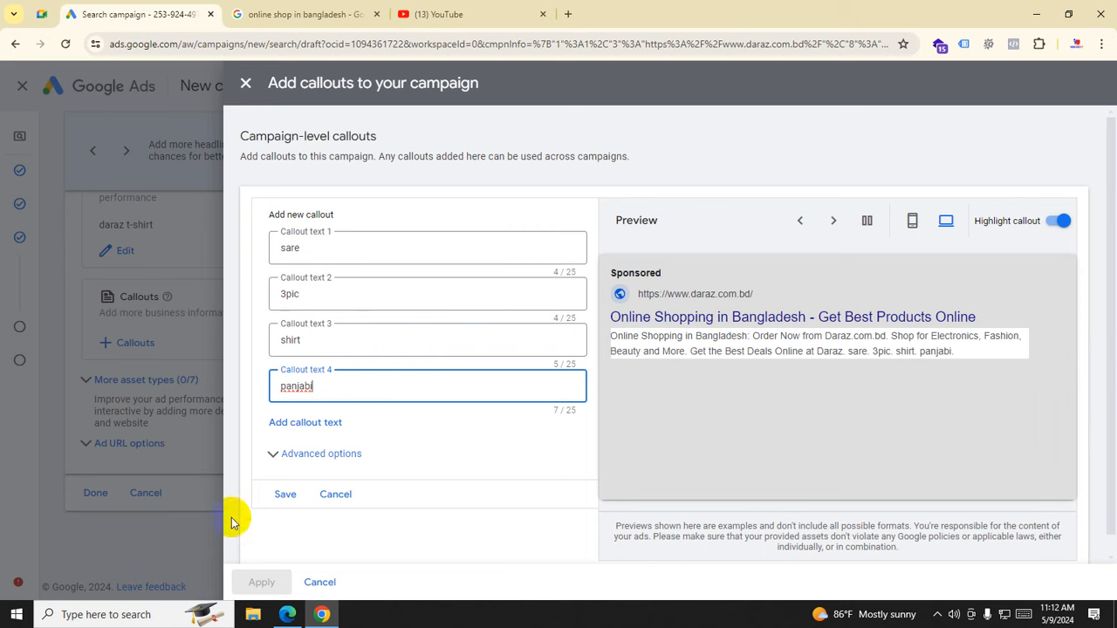
pyautogui.click(286, 494)
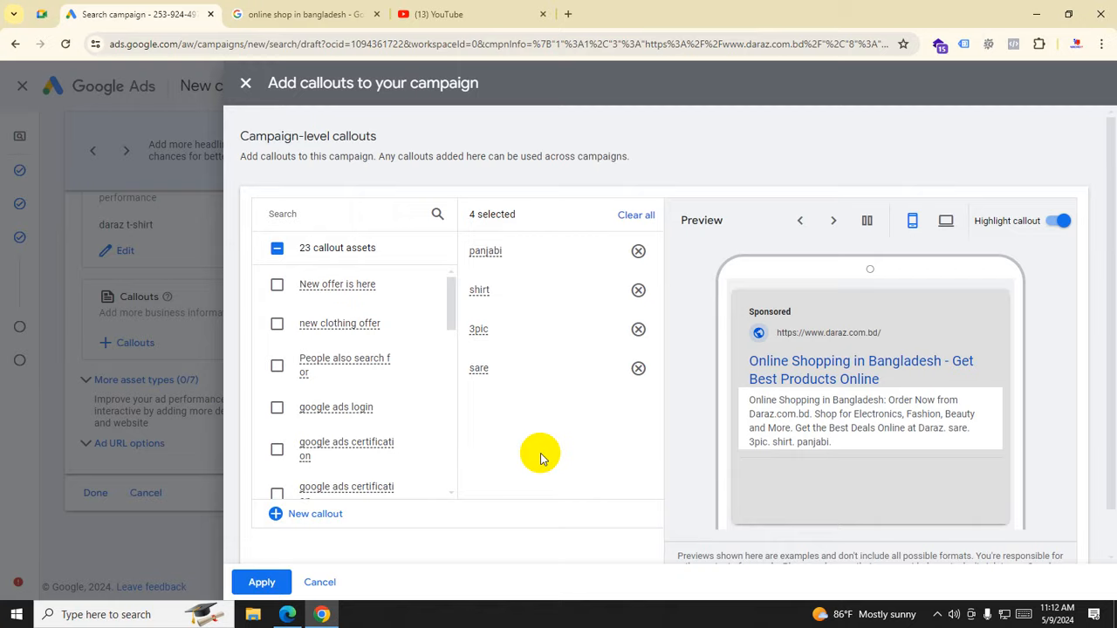
pyautogui.click(262, 581)
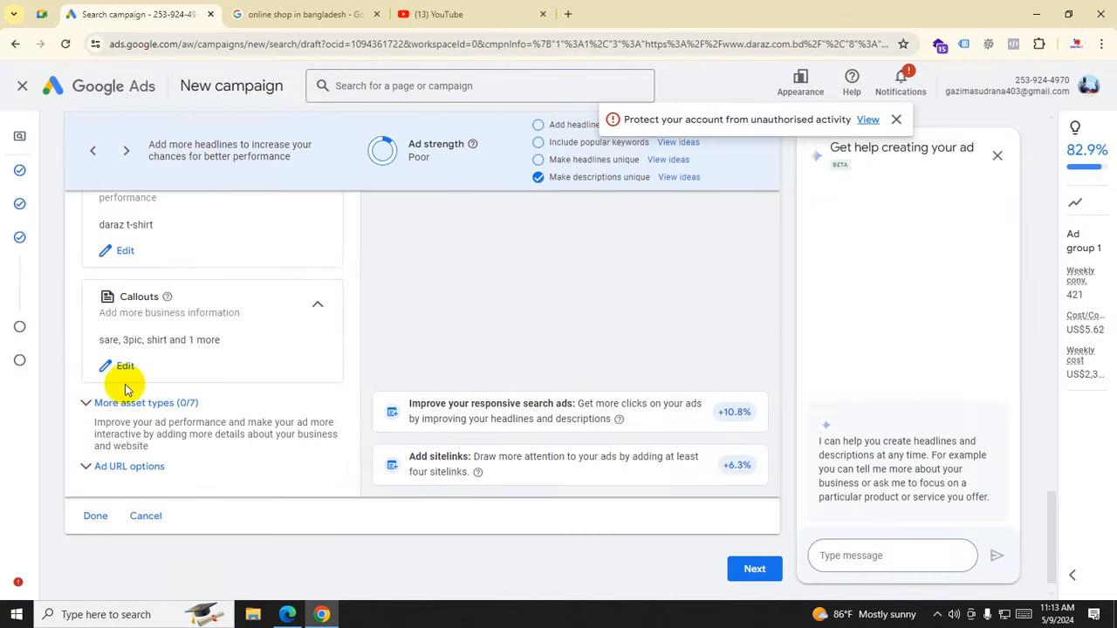
# Step: Look through the additional asset types and the ad URL options without adding any, dismissing the account protection notice
pyautogui.click(86, 406)
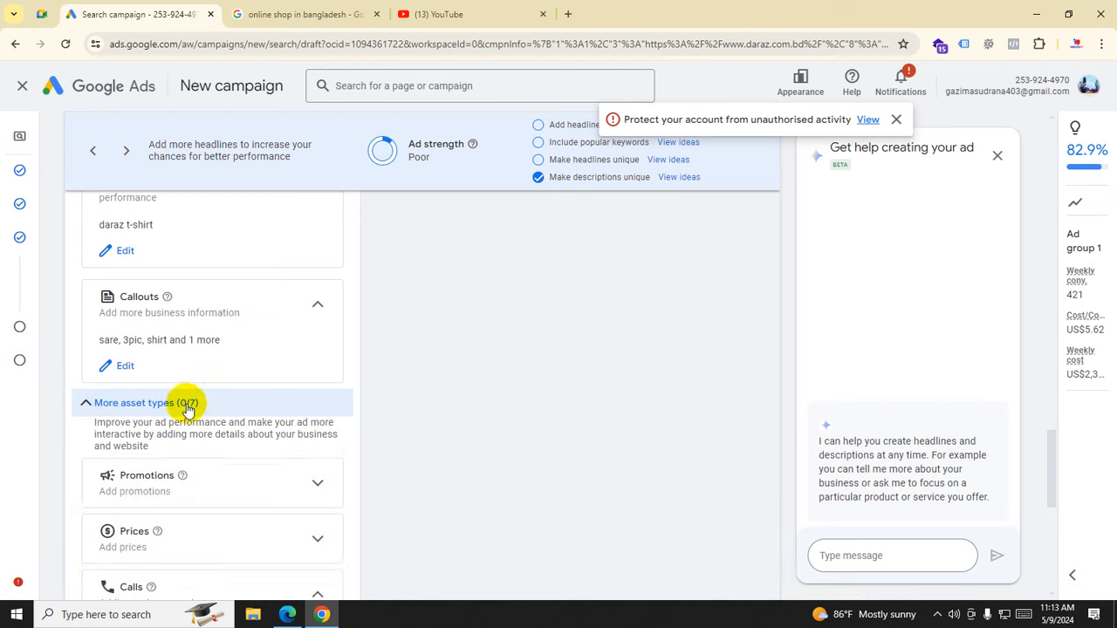
pyautogui.scroll(-2, 194, 414)
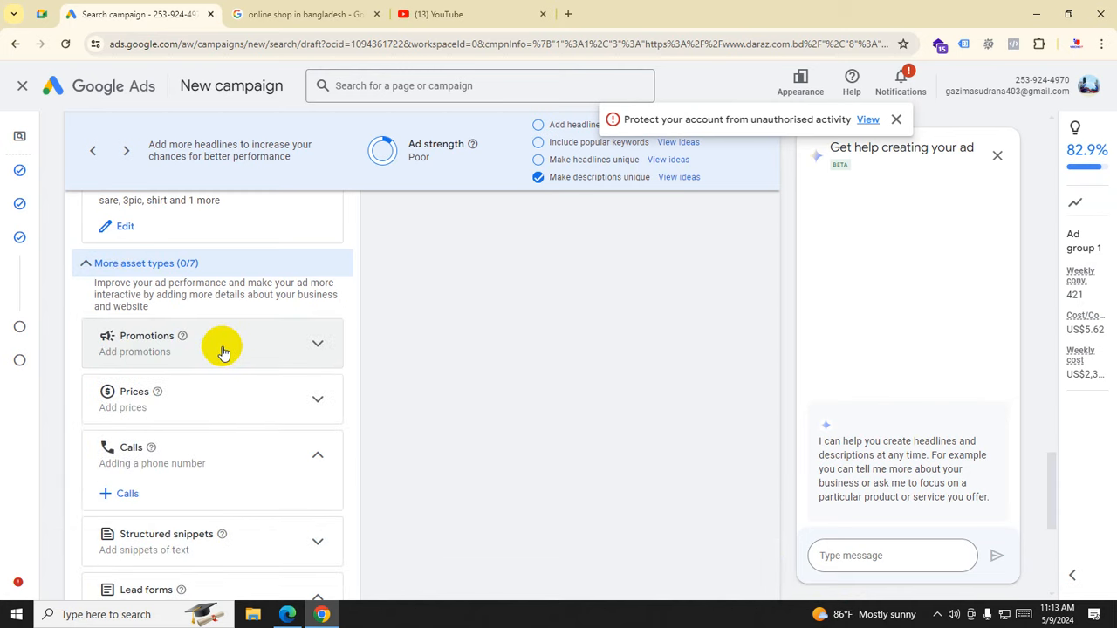
pyautogui.scroll(1, 223, 351)
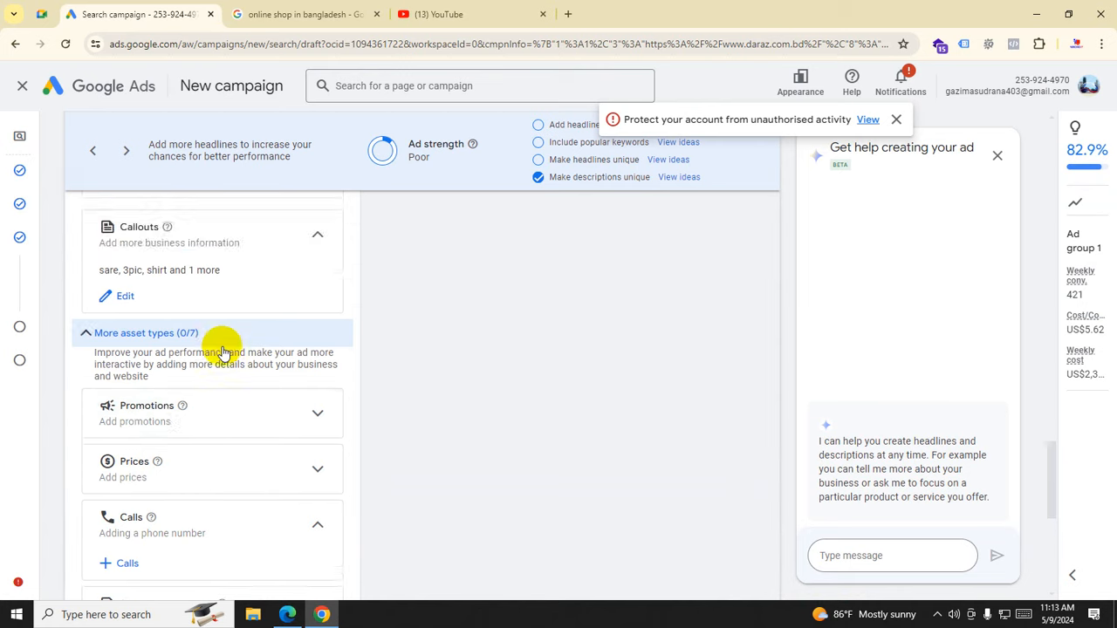
pyautogui.scroll(-1, 223, 351)
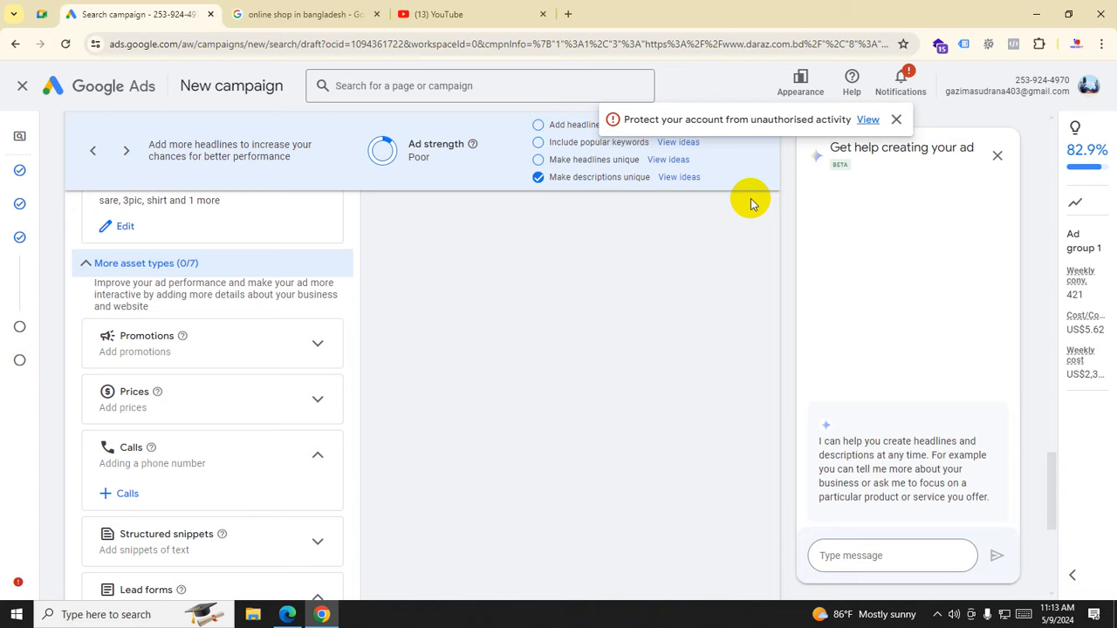
pyautogui.click(895, 120)
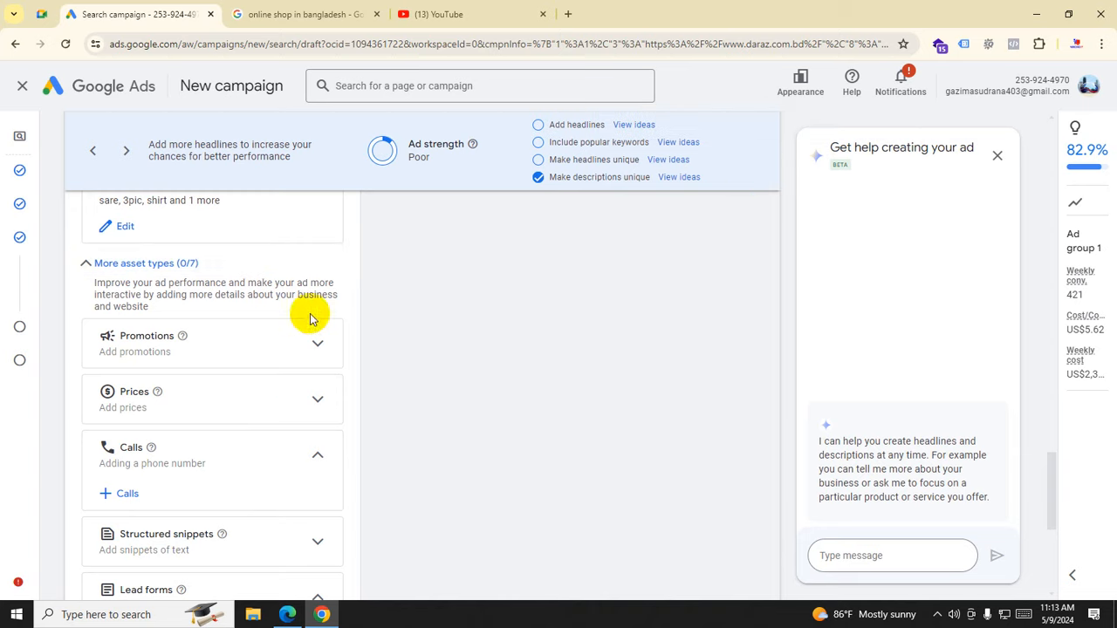
pyautogui.click(85, 262)
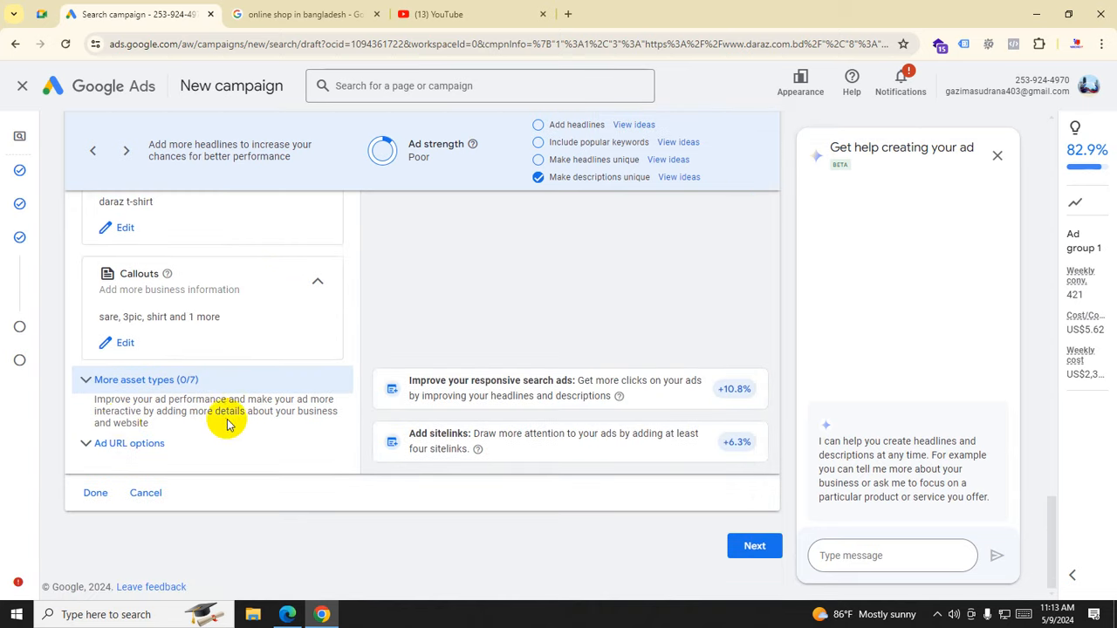
pyautogui.click(85, 441)
pyautogui.scroll(-2, 186, 466)
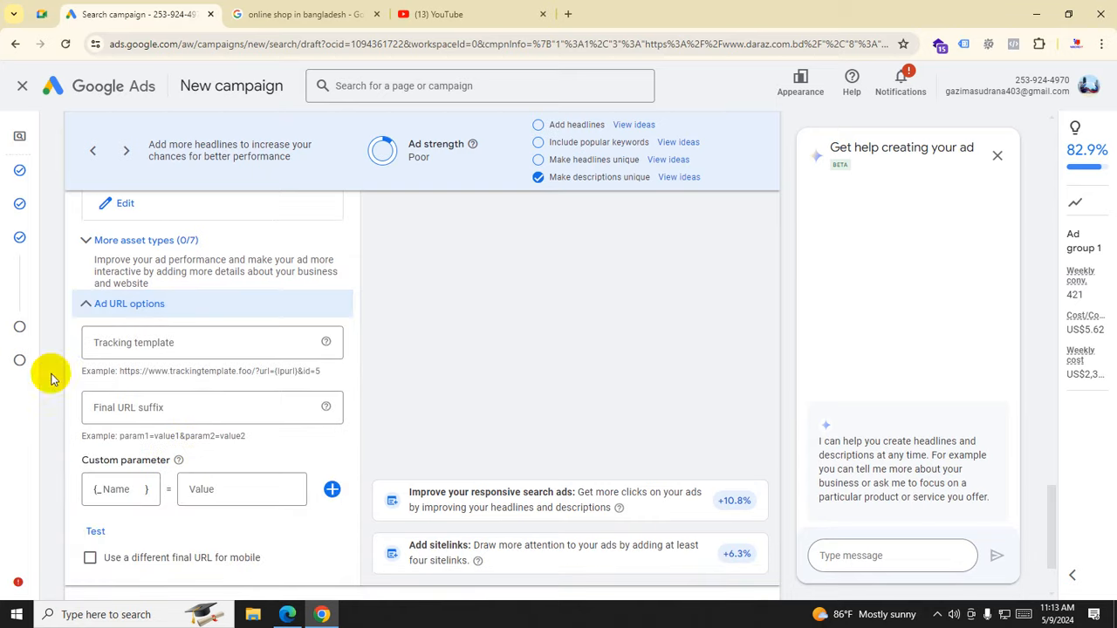
pyautogui.click(84, 303)
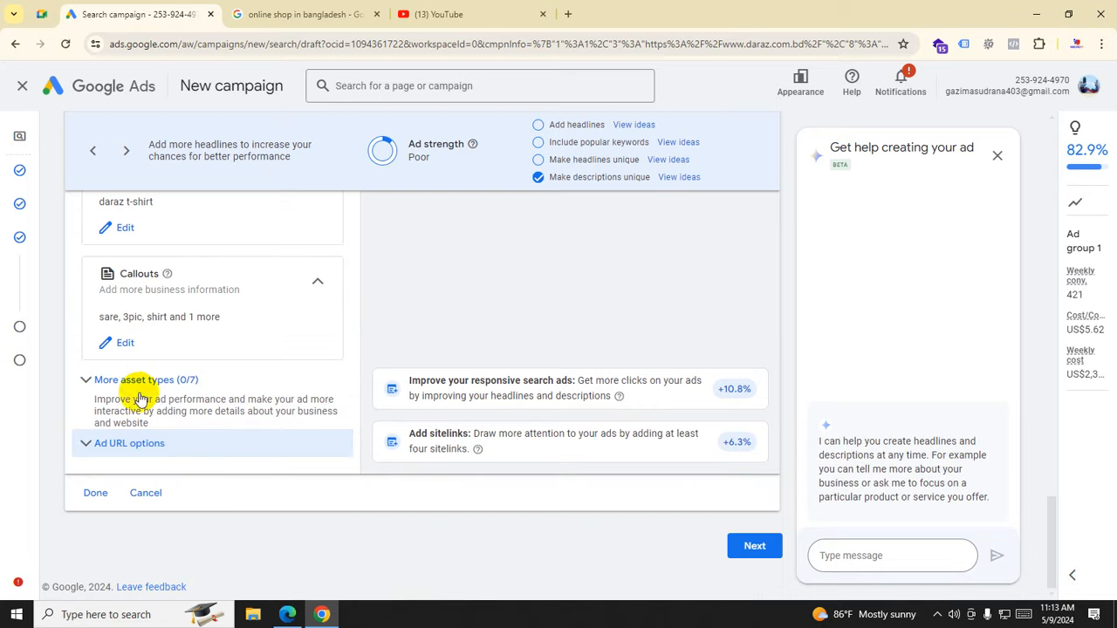
# Step: Finish the responsive search ad and continue to the campaign's budget settings
pyautogui.click(88, 498)
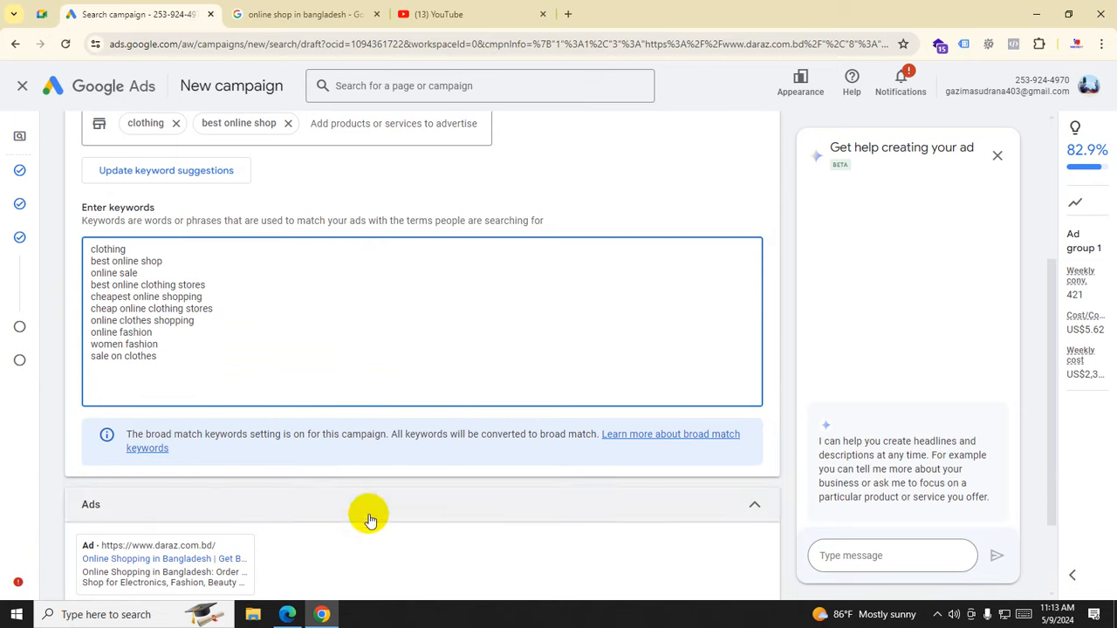
pyautogui.scroll(-2, 369, 515)
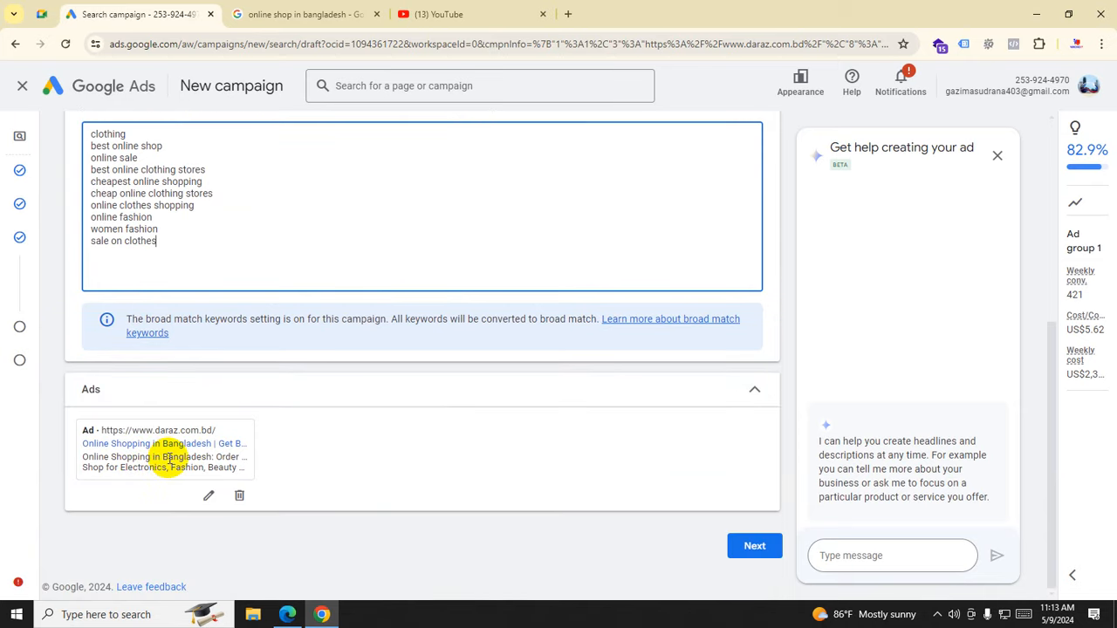
pyautogui.click(754, 546)
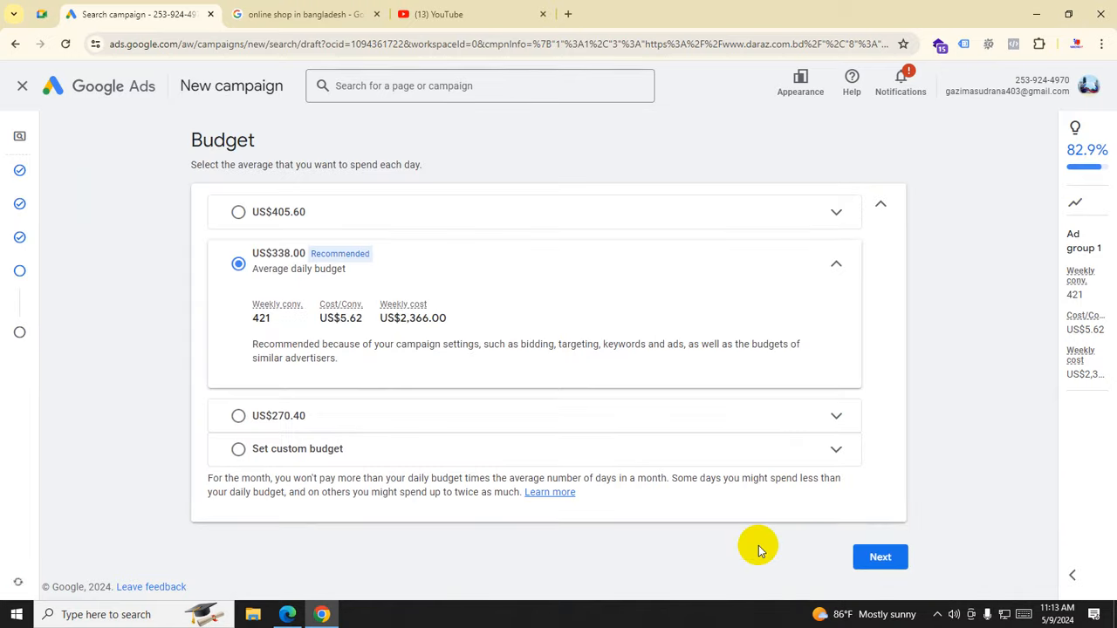
# Step: Complete the identity confirmation, set a custom average daily budget of US$10.00, and continue to the campaign review
pyautogui.click(239, 449)
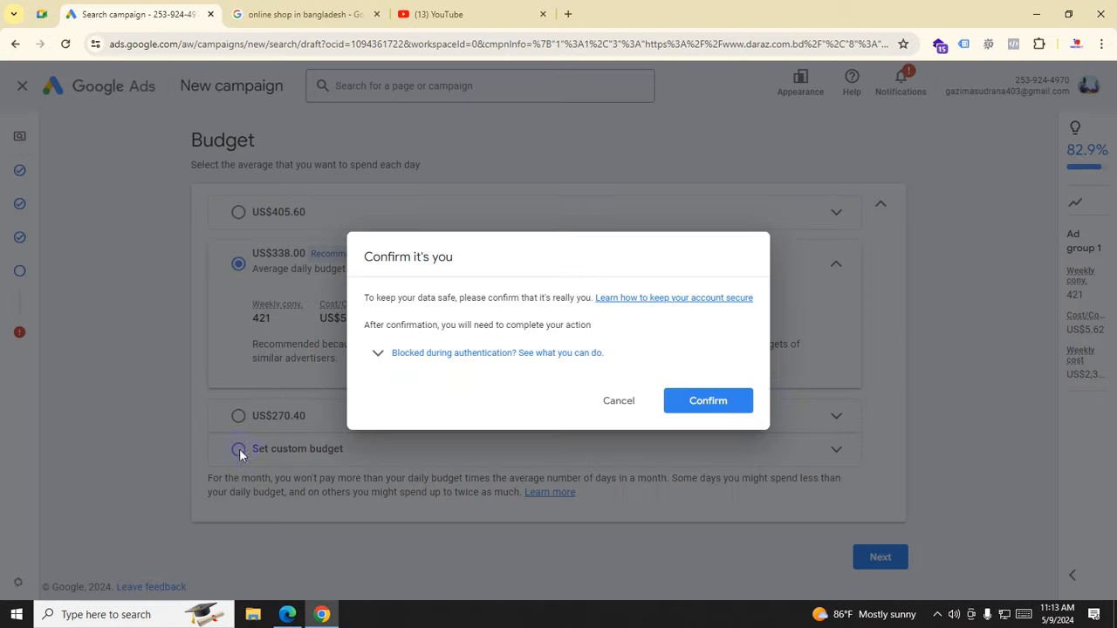
pyautogui.click(711, 403)
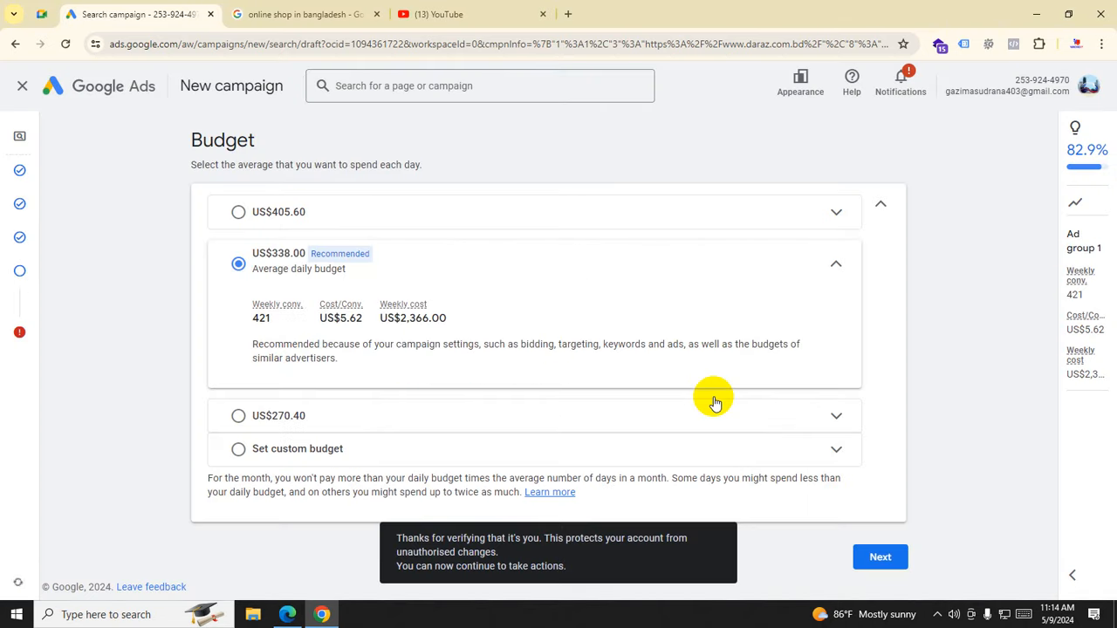
pyautogui.click(240, 450)
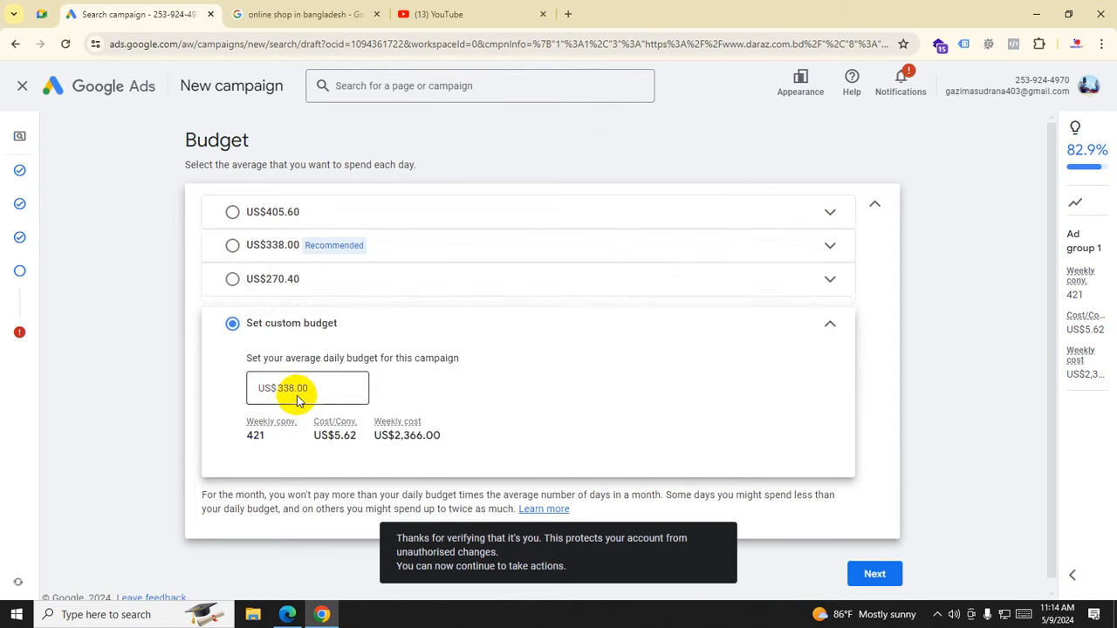
pyautogui.click(286, 388)
pyautogui.moveTo(275, 387); pyautogui.dragTo(294, 389)
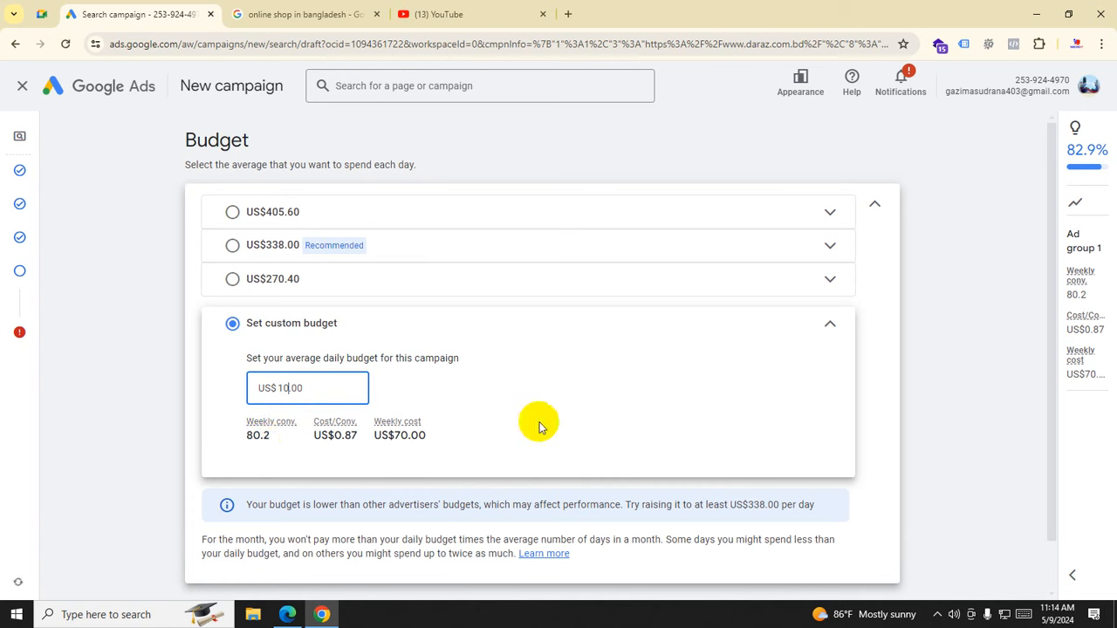
pyautogui.scroll(-1, 539, 427)
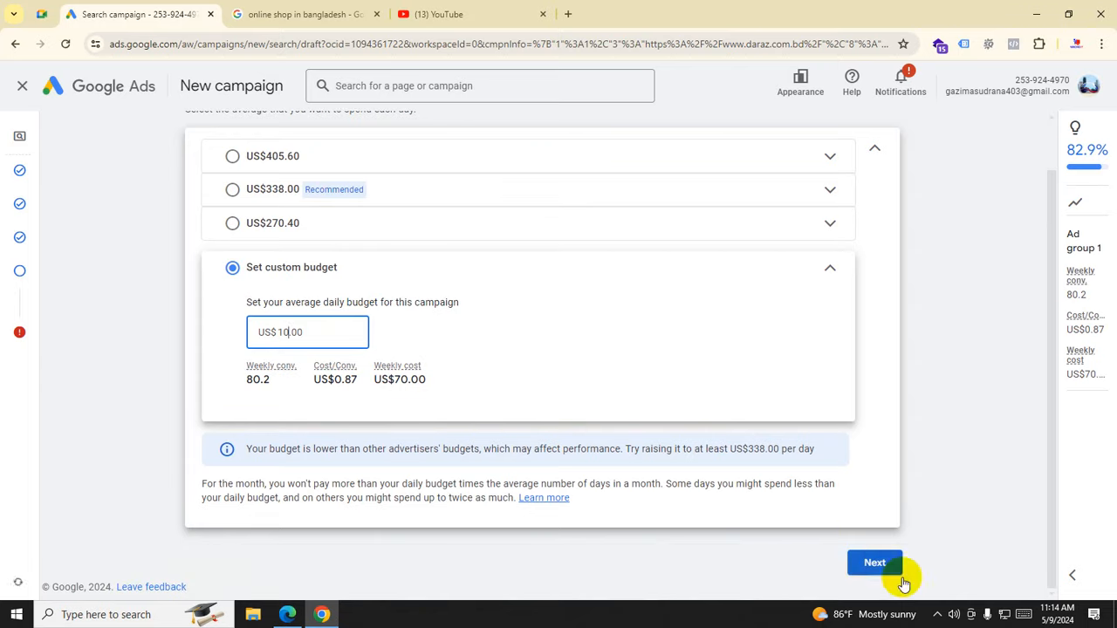
pyautogui.click(875, 564)
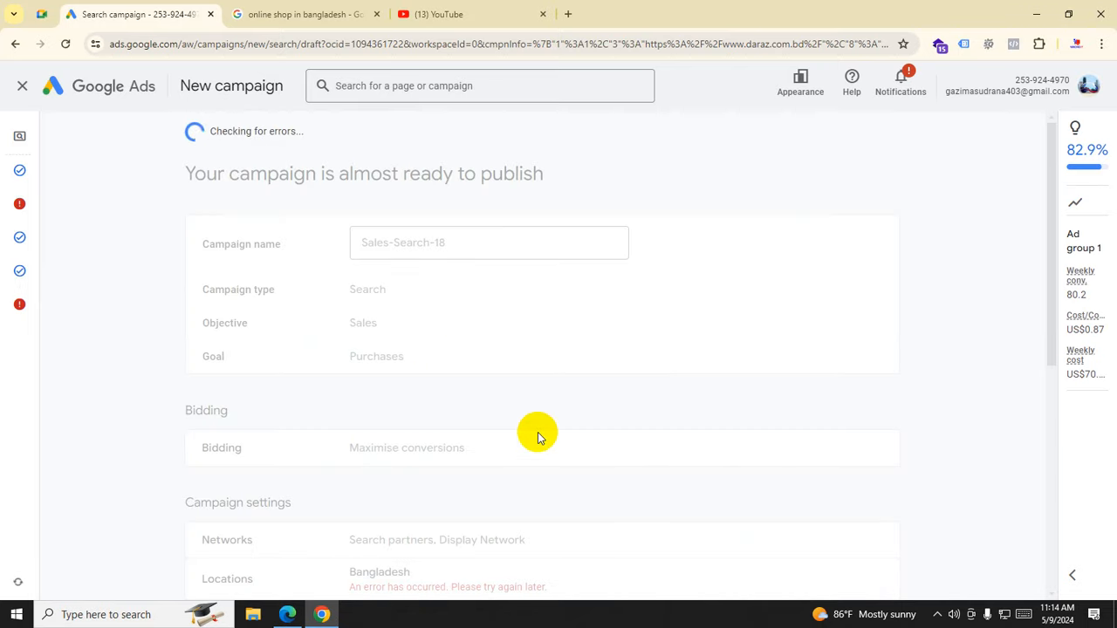
# Step: Check the campaign review for errors and reopen the campaign settings at the Locations section
pyautogui.moveTo(38, 216)
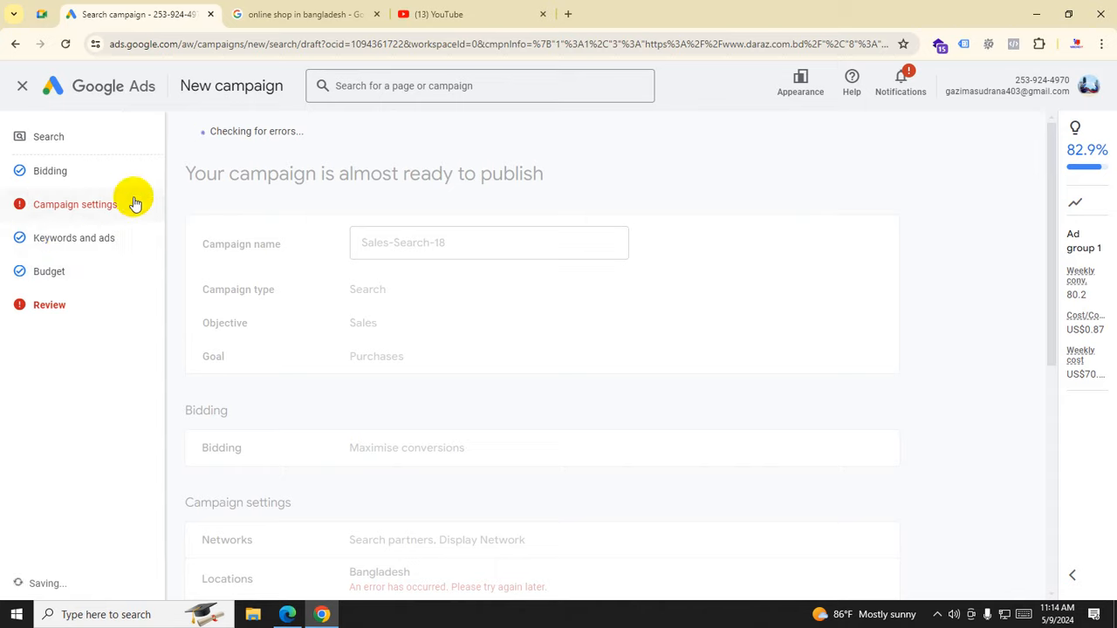
pyautogui.scroll(-4, 541, 428)
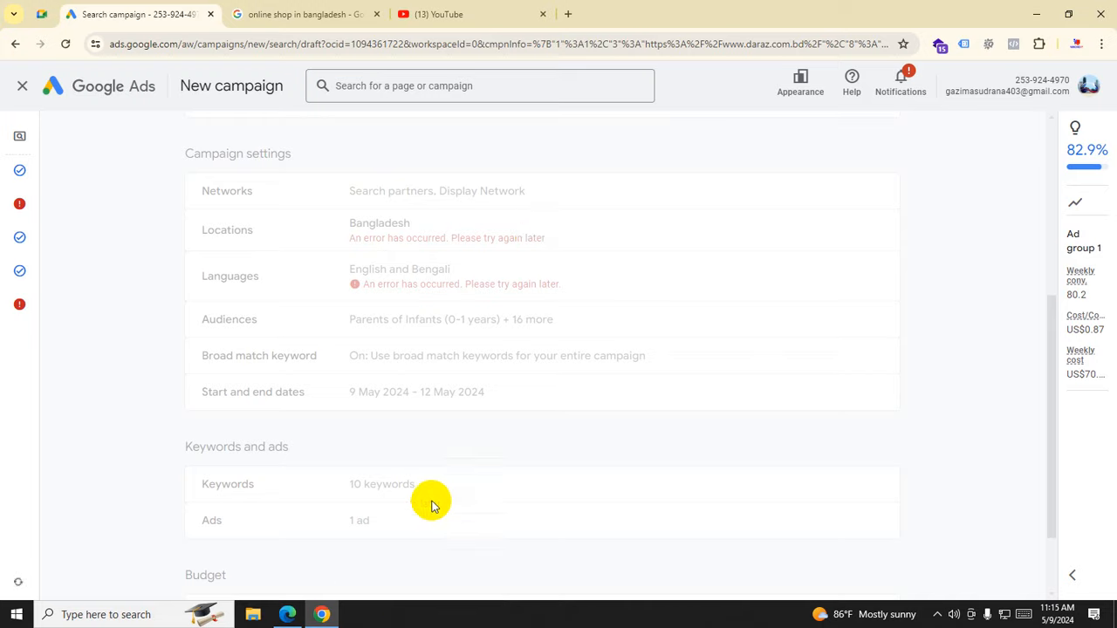
pyautogui.scroll(1, 445, 478)
pyautogui.click(41, 205)
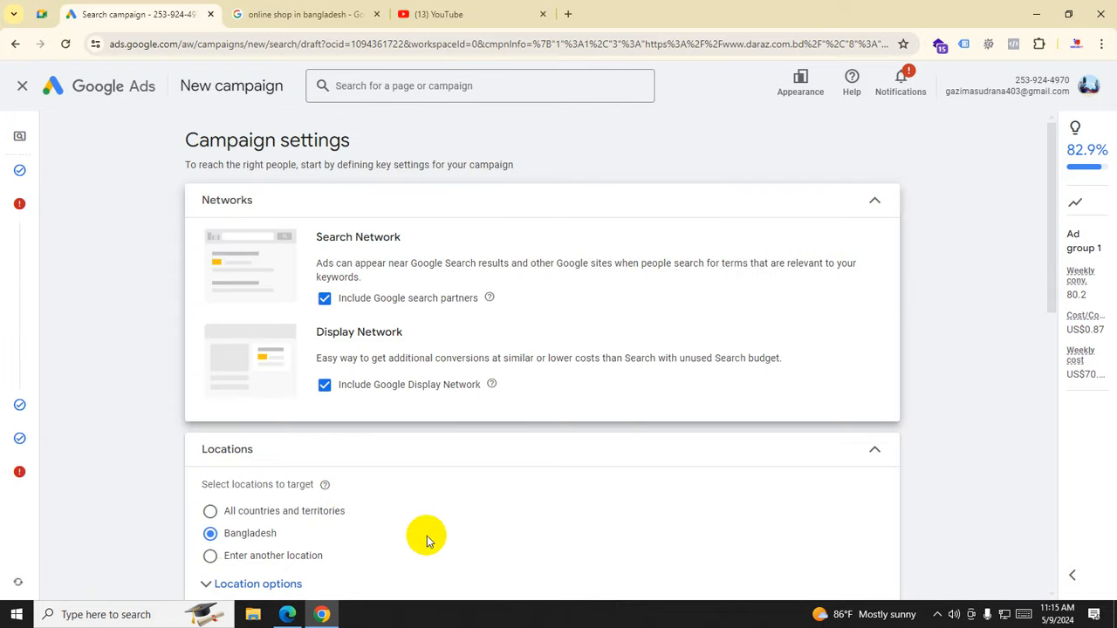
pyautogui.scroll(-2, 428, 536)
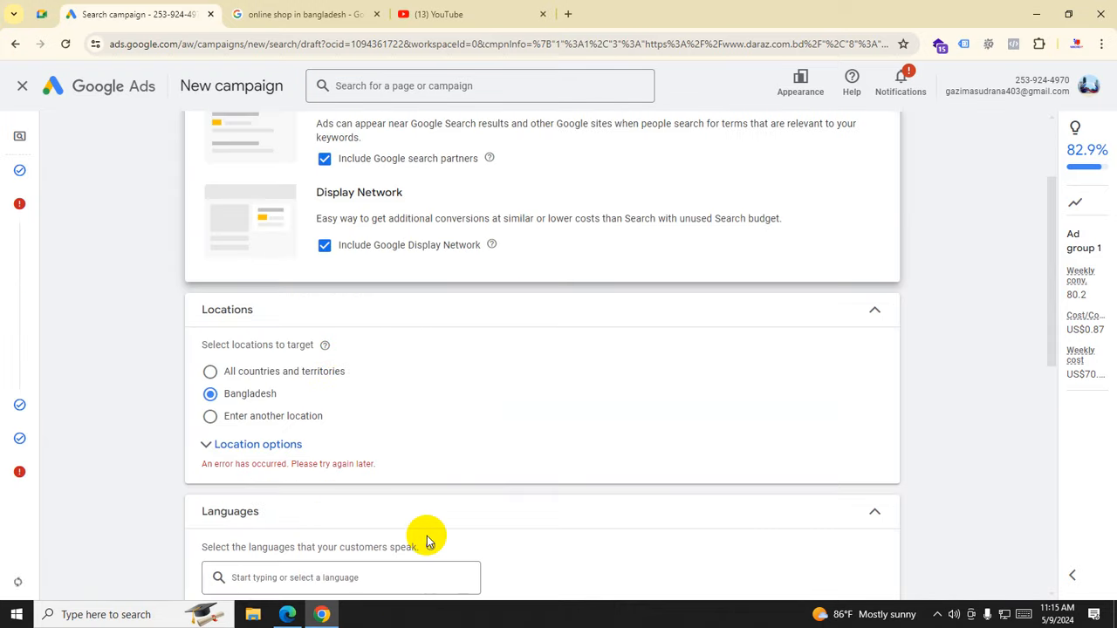
# Step: Try the Presence target in the location options, return to Presence or interest, and select Bangladesh again
pyautogui.click(251, 445)
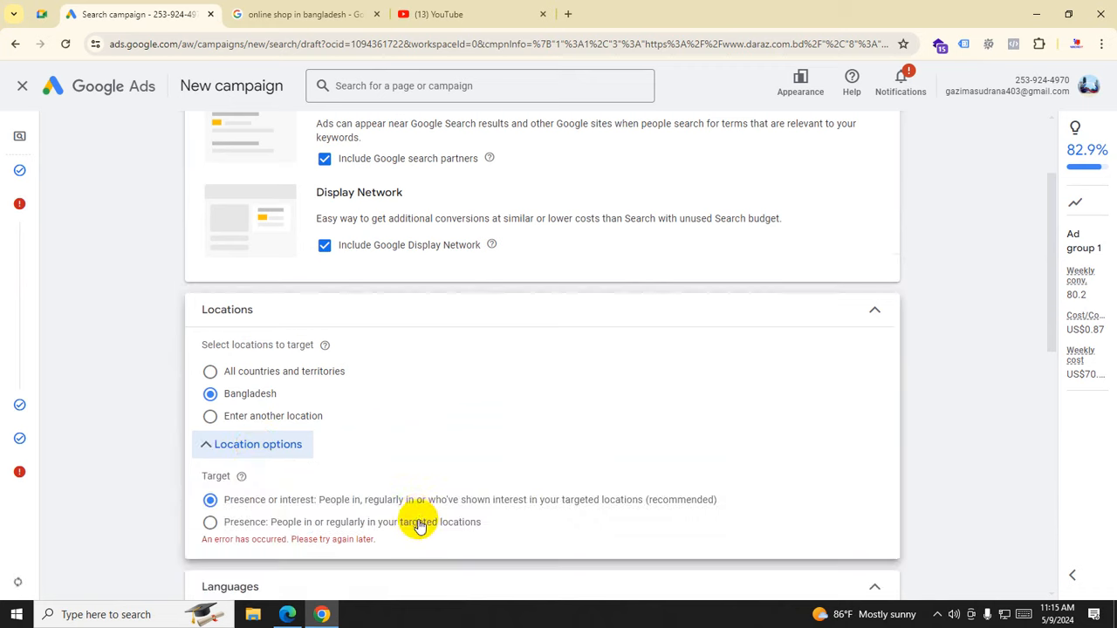
pyautogui.click(209, 523)
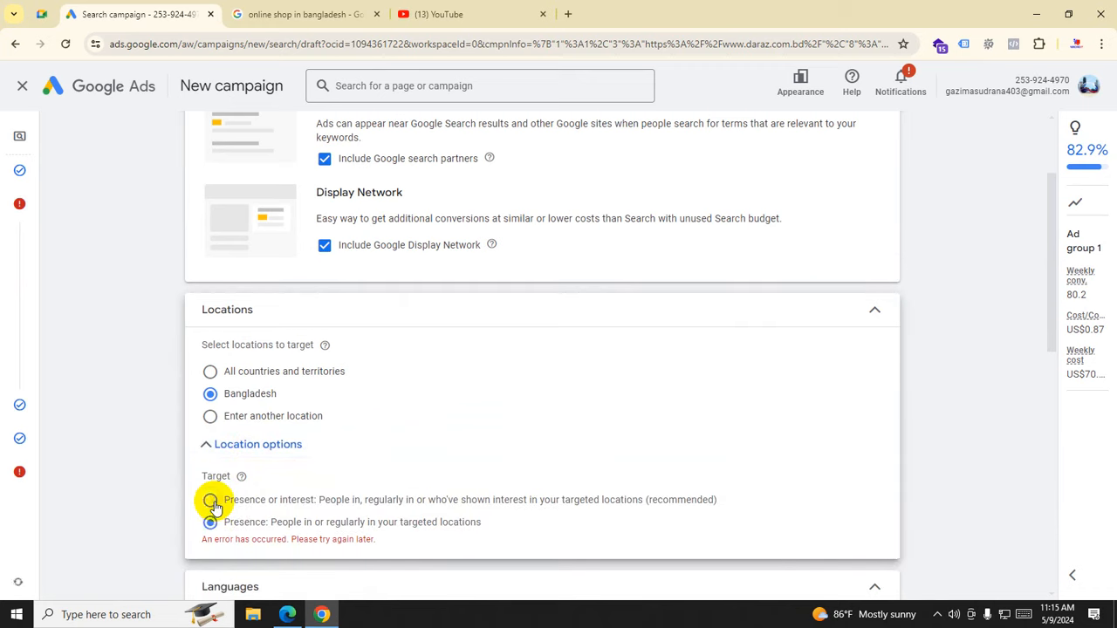
pyautogui.scroll(-2, 462, 466)
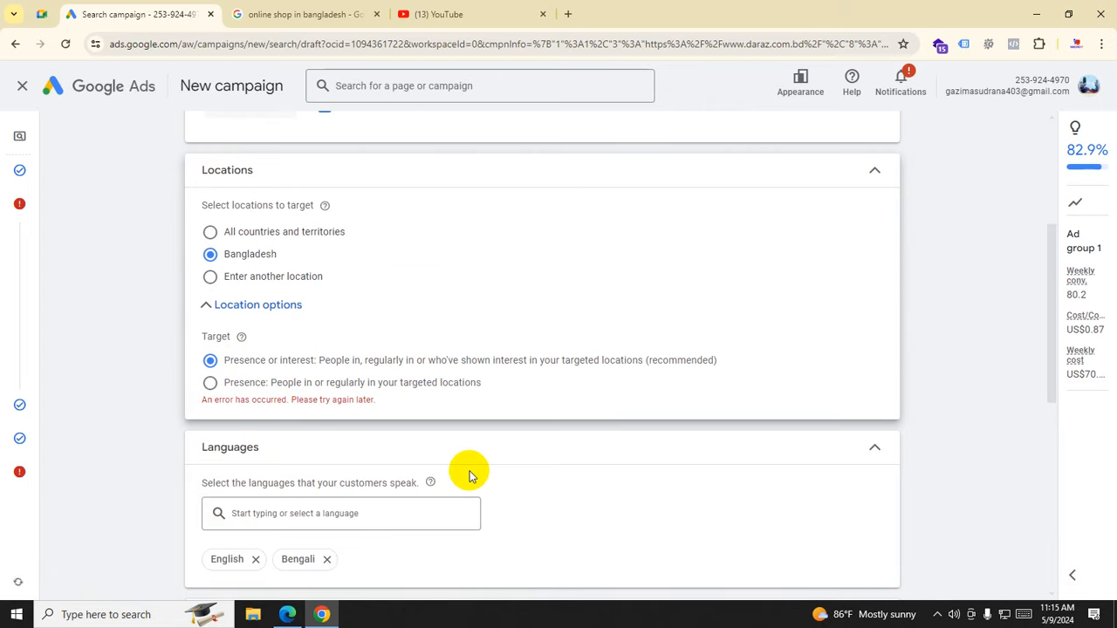
pyautogui.click(212, 259)
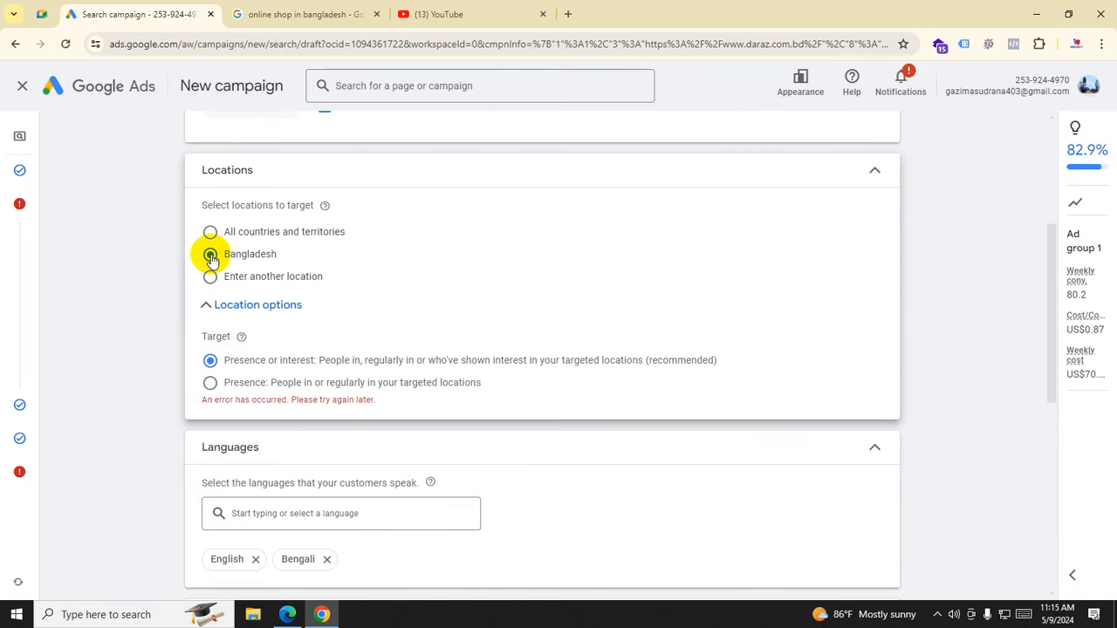
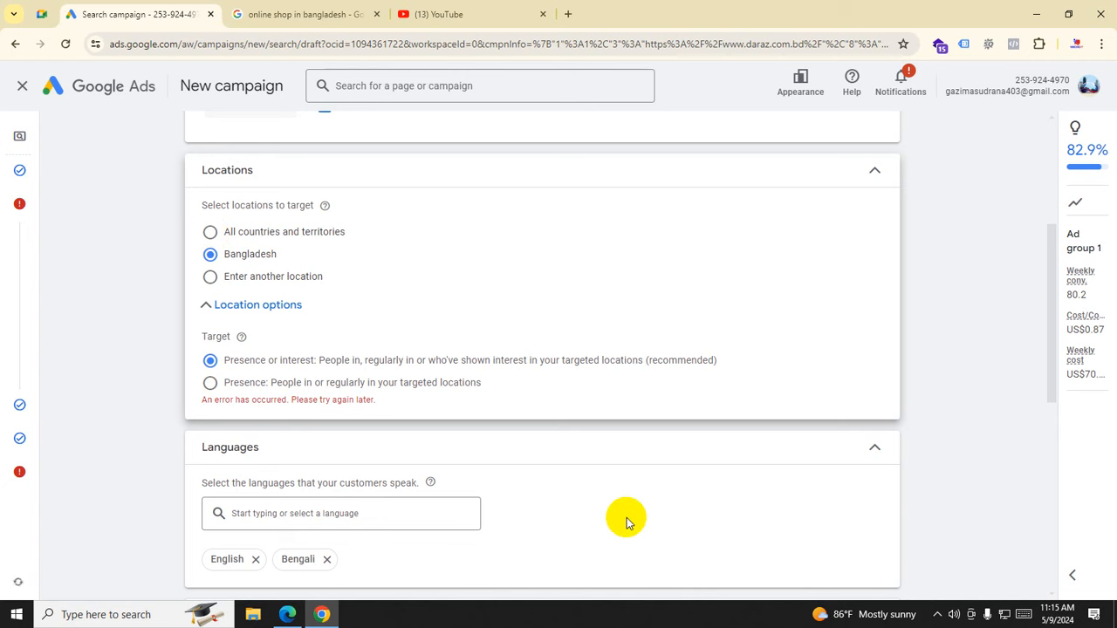
# Step: Continue from the campaign settings to the ad group's keywords and close the policy details beside the keyword list
pyautogui.scroll(-6, 625, 520)
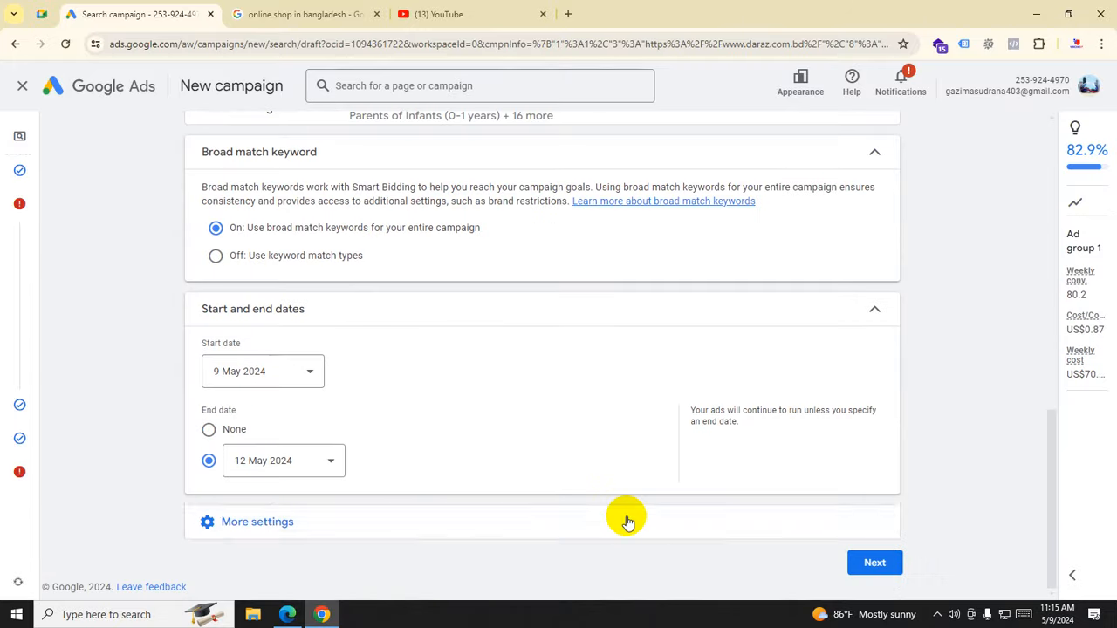
pyautogui.click(873, 562)
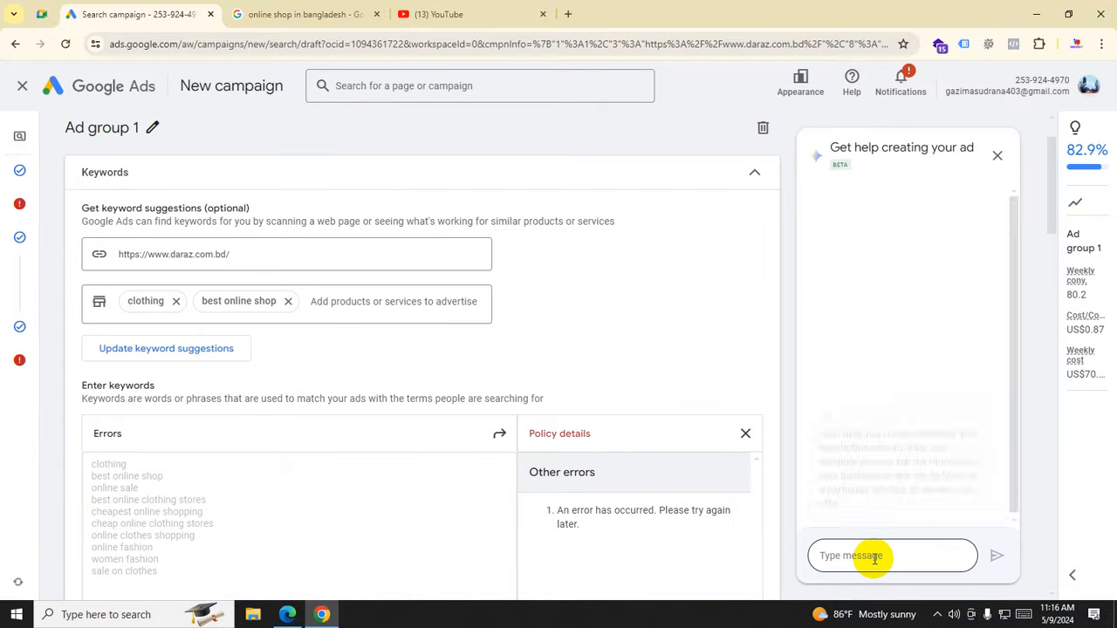
pyautogui.scroll(-4, 353, 478)
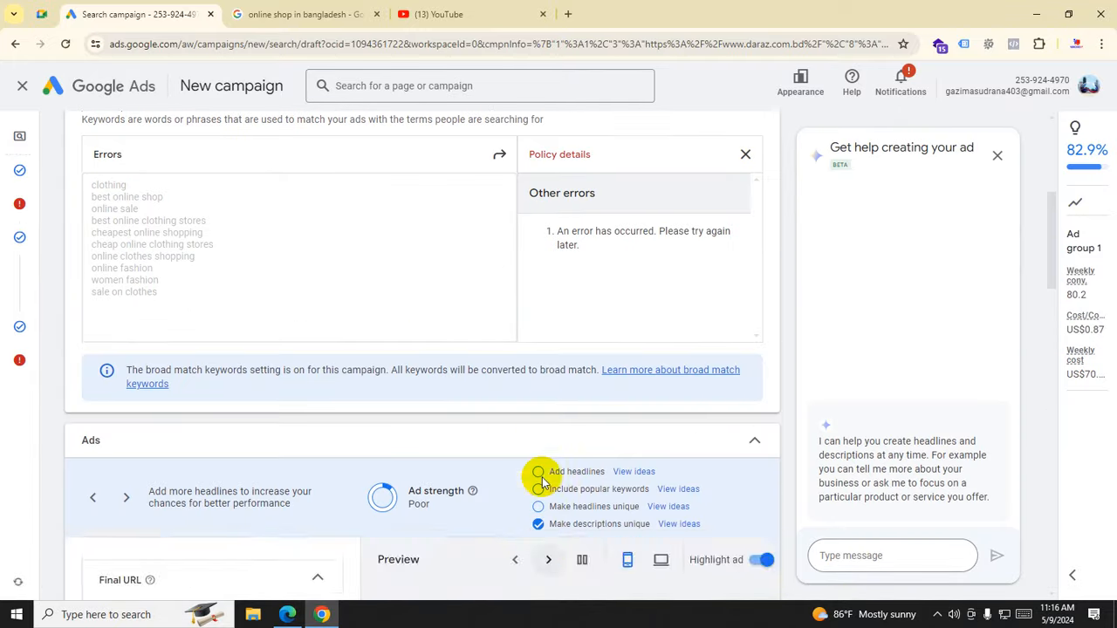
pyautogui.scroll(1, 541, 479)
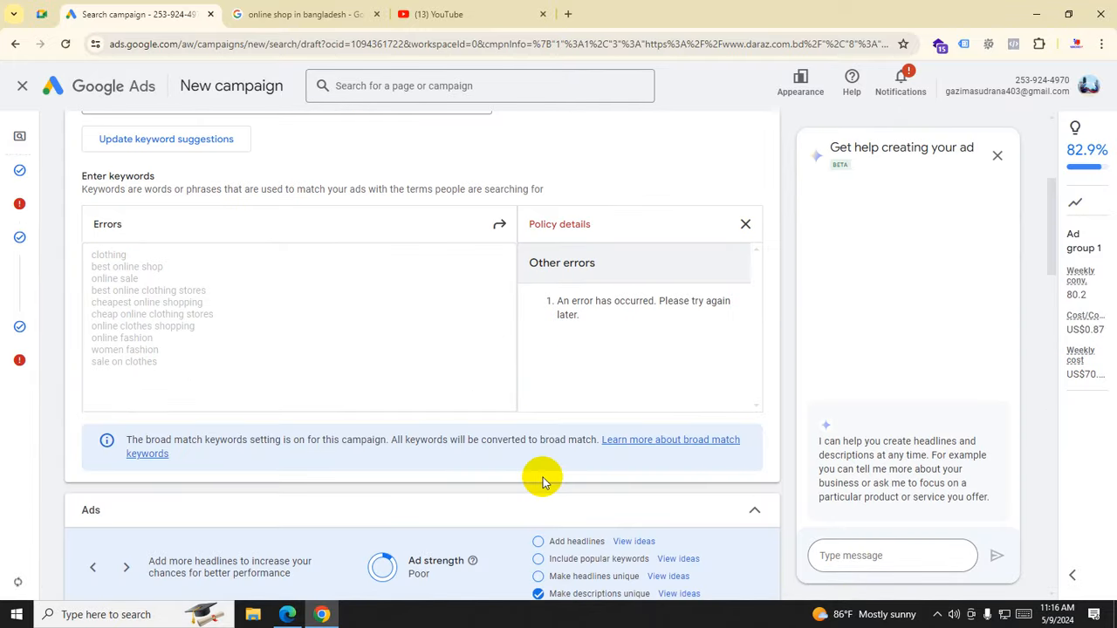
pyautogui.click(746, 227)
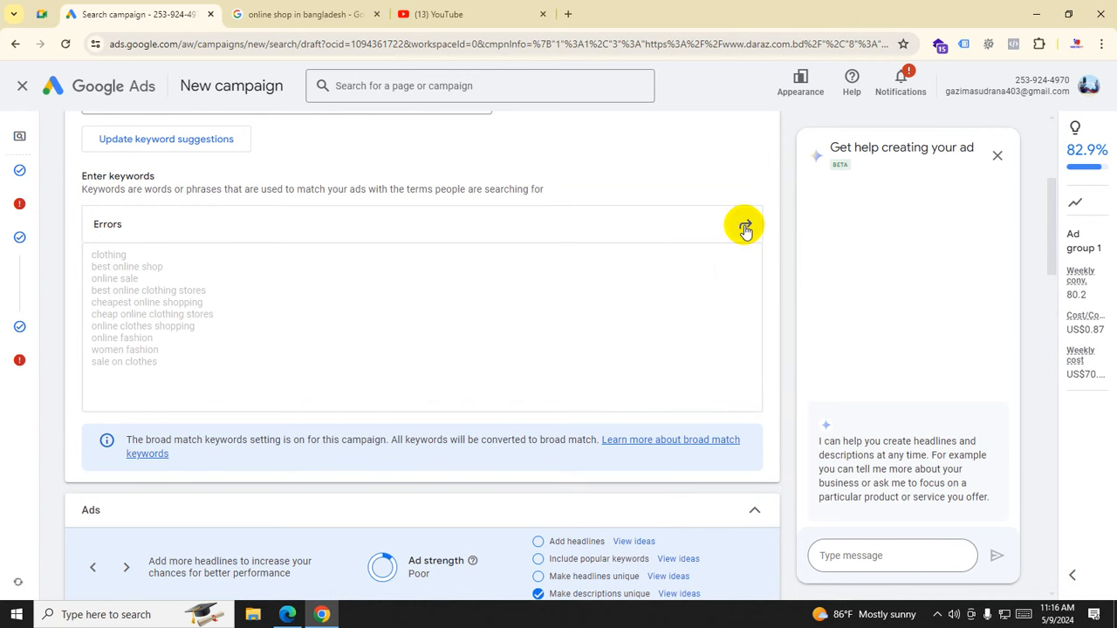
# Step: Remove "best online shop" and "clothing" from the products or services used for keyword suggestions
pyautogui.scroll(2, 275, 321)
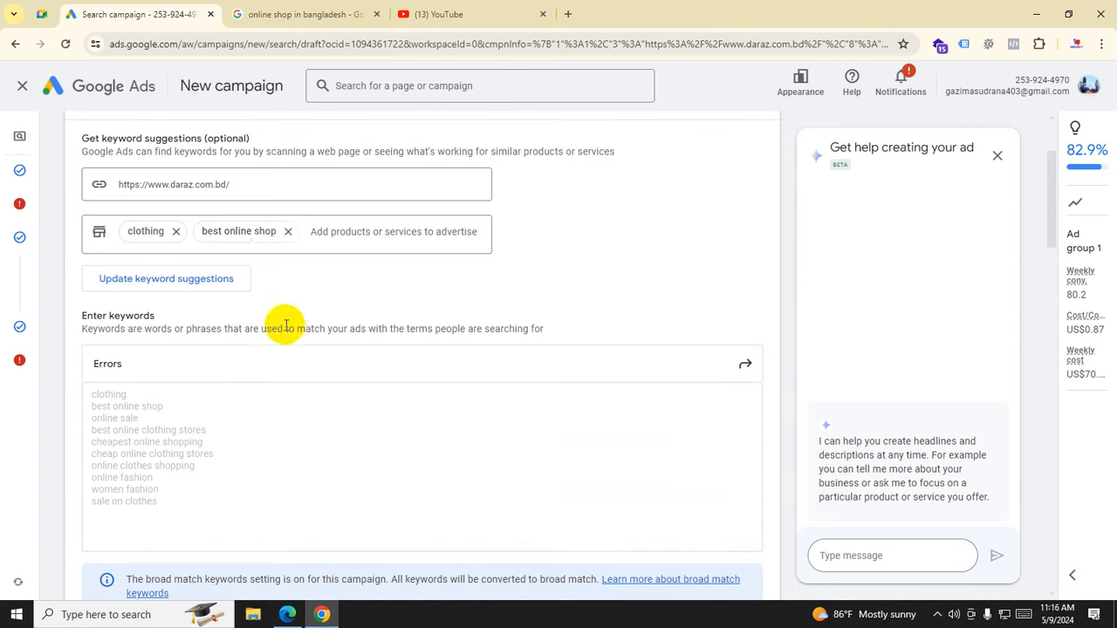
pyautogui.click(289, 231)
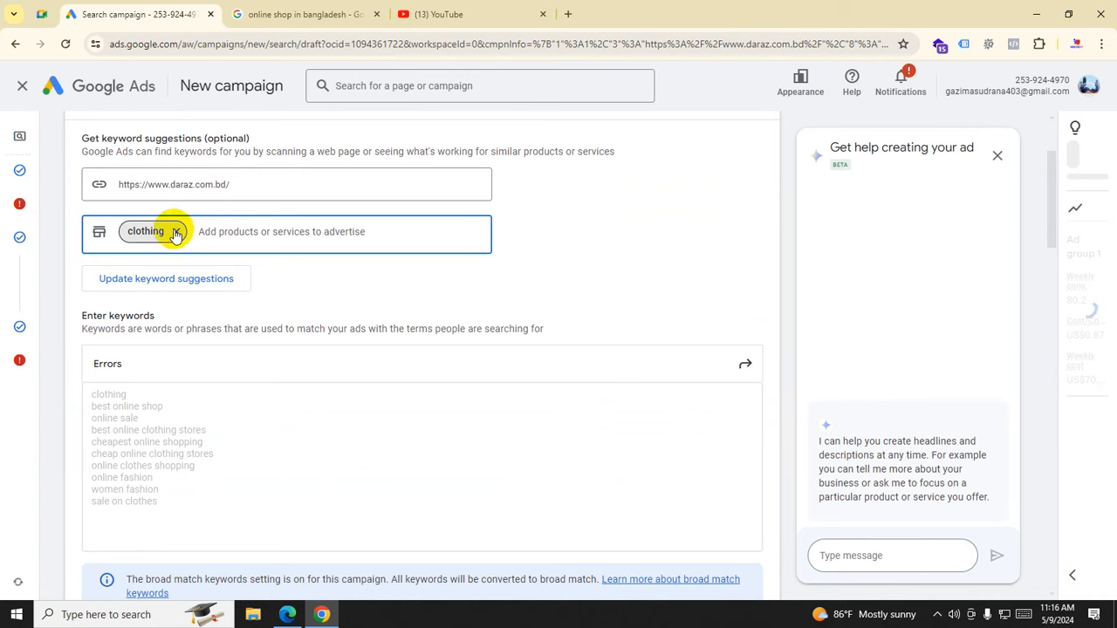
pyautogui.click(176, 231)
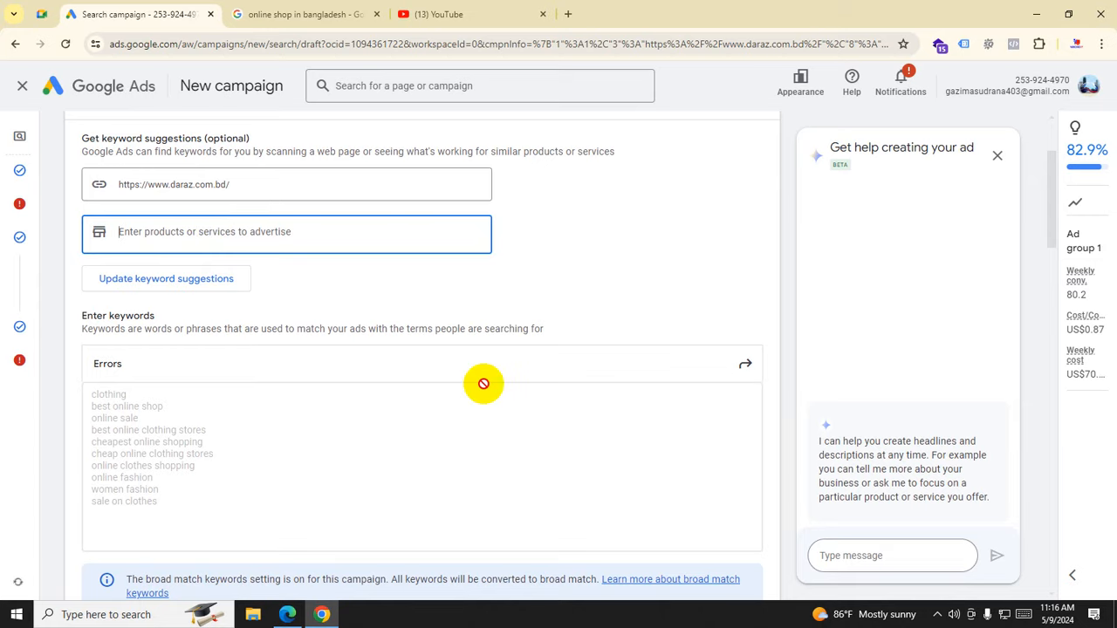
# Step: Check the responsive search ad for errors, expand its Ad URL options, and finish editing the ad
pyautogui.scroll(-2, 481, 381)
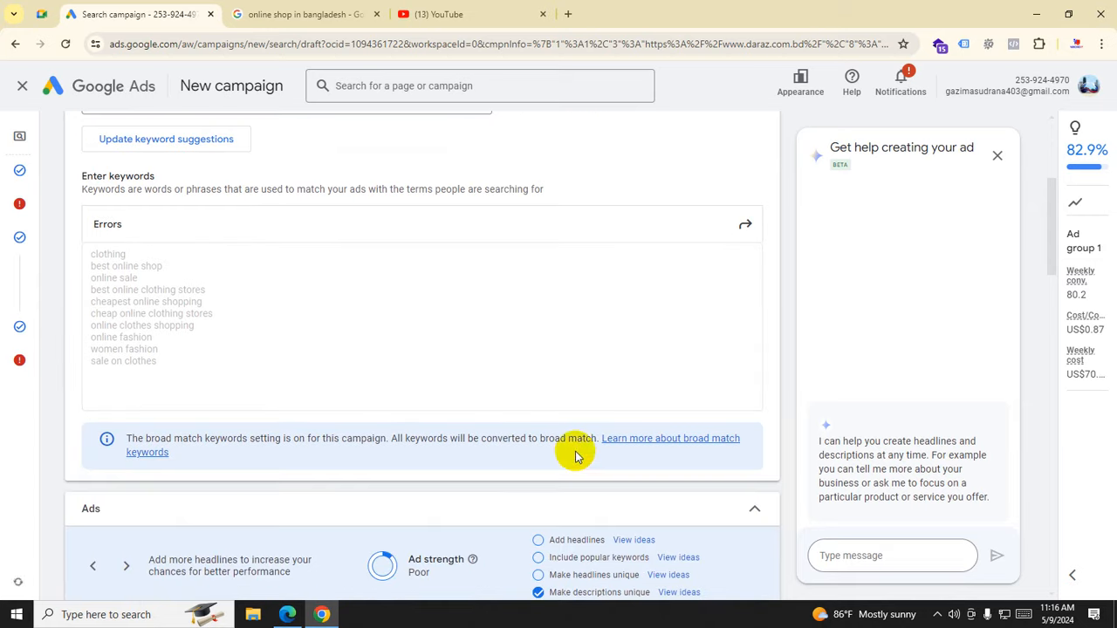
pyautogui.scroll(-1, 502, 450)
pyautogui.scroll(-10, 359, 582)
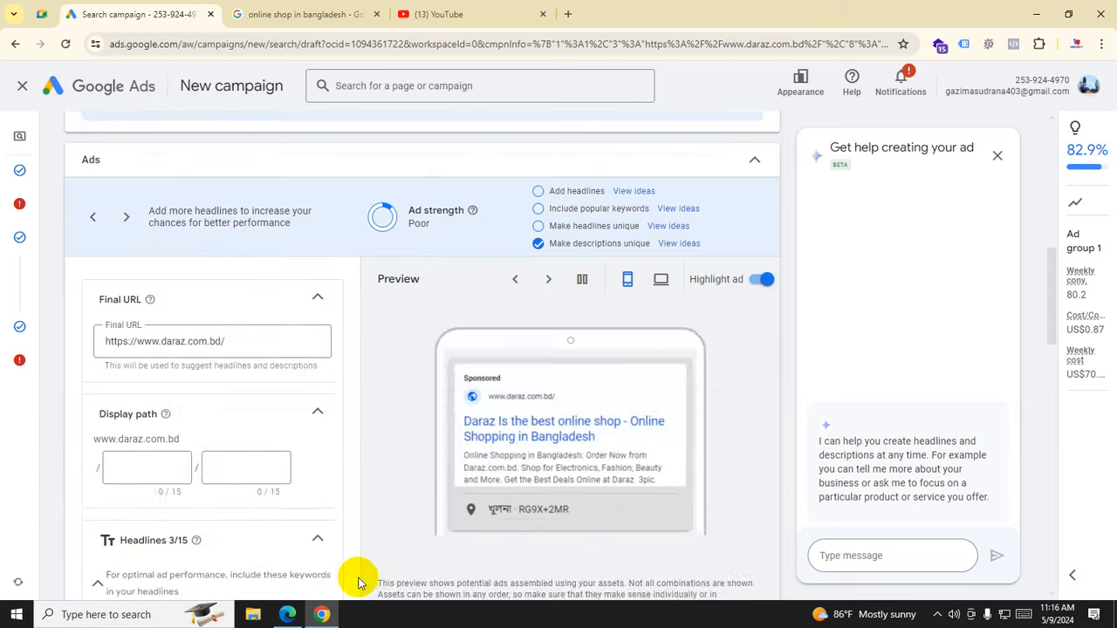
pyautogui.scroll(-6, 367, 574)
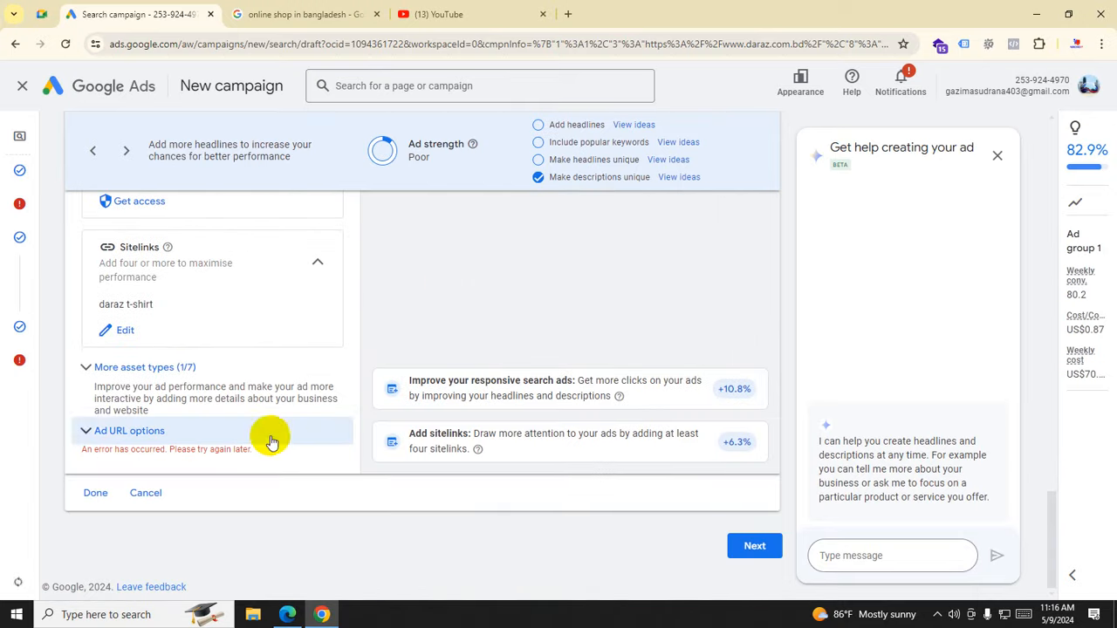
pyautogui.click(90, 430)
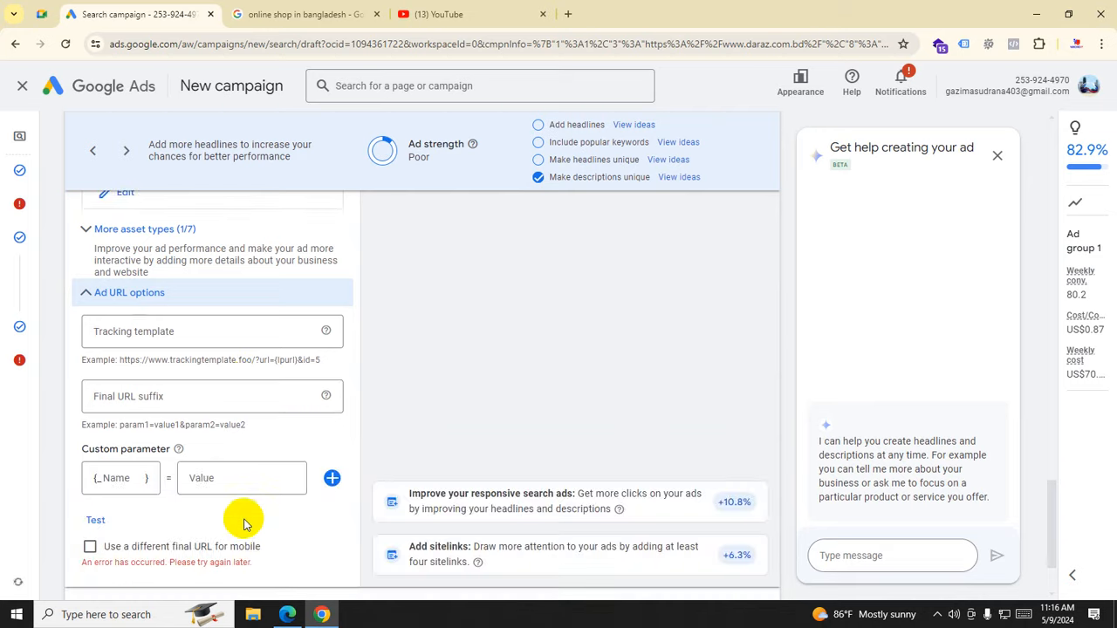
pyautogui.scroll(-1, 245, 523)
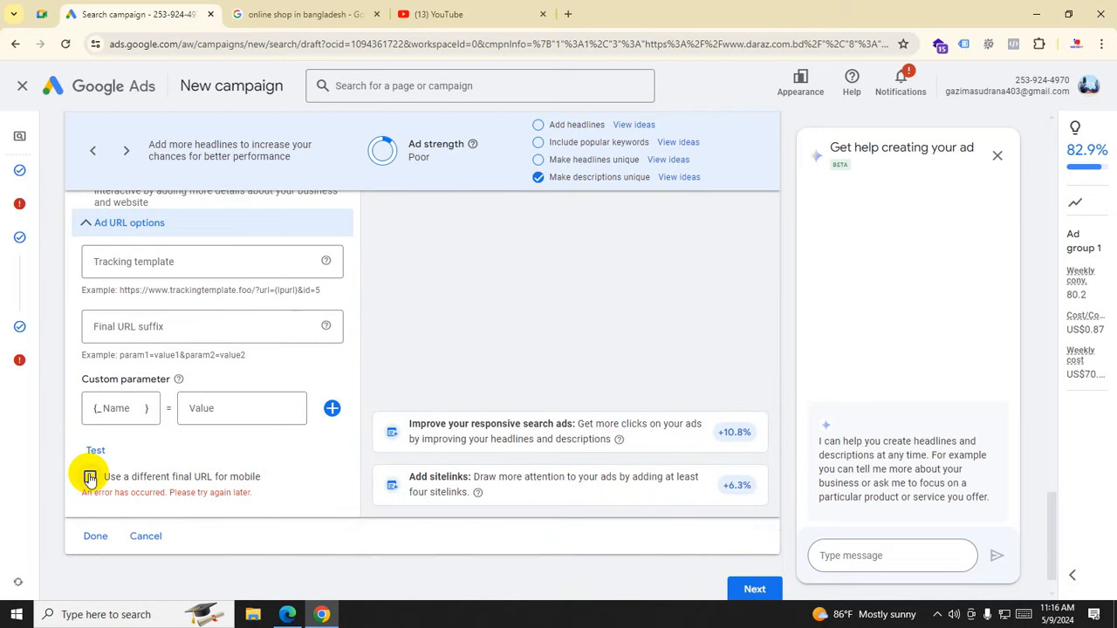
pyautogui.click(96, 535)
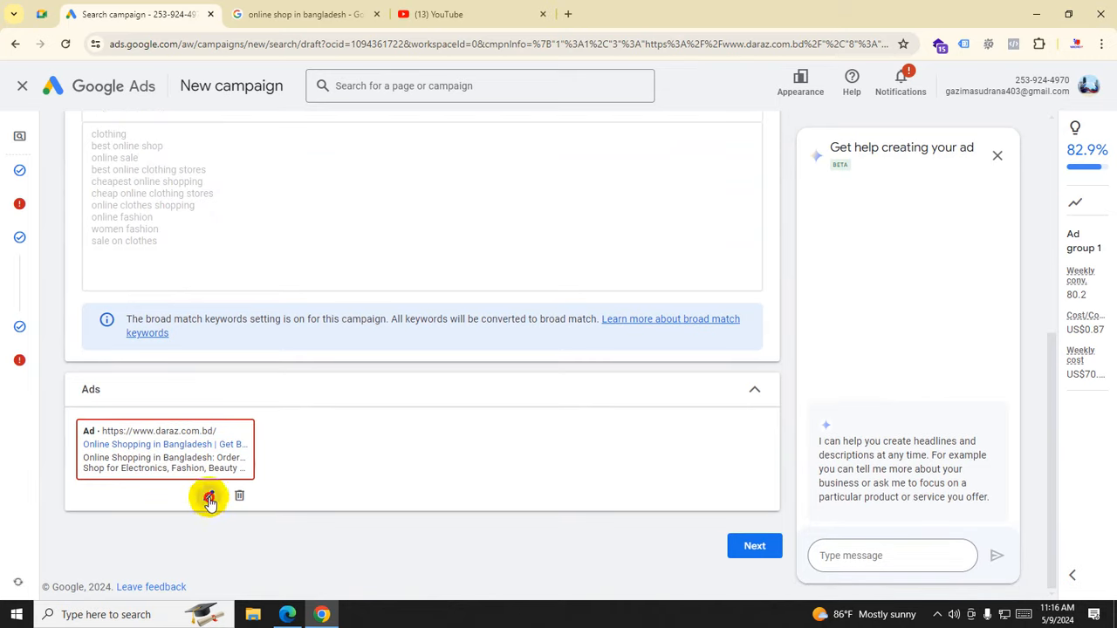
# Step: Reopen the ad for editing and examine its headlines, descriptions, sitelinks and expanded Ad URL options for the error's cause
pyautogui.click(538, 478)
pyautogui.scroll(-5, 312, 481)
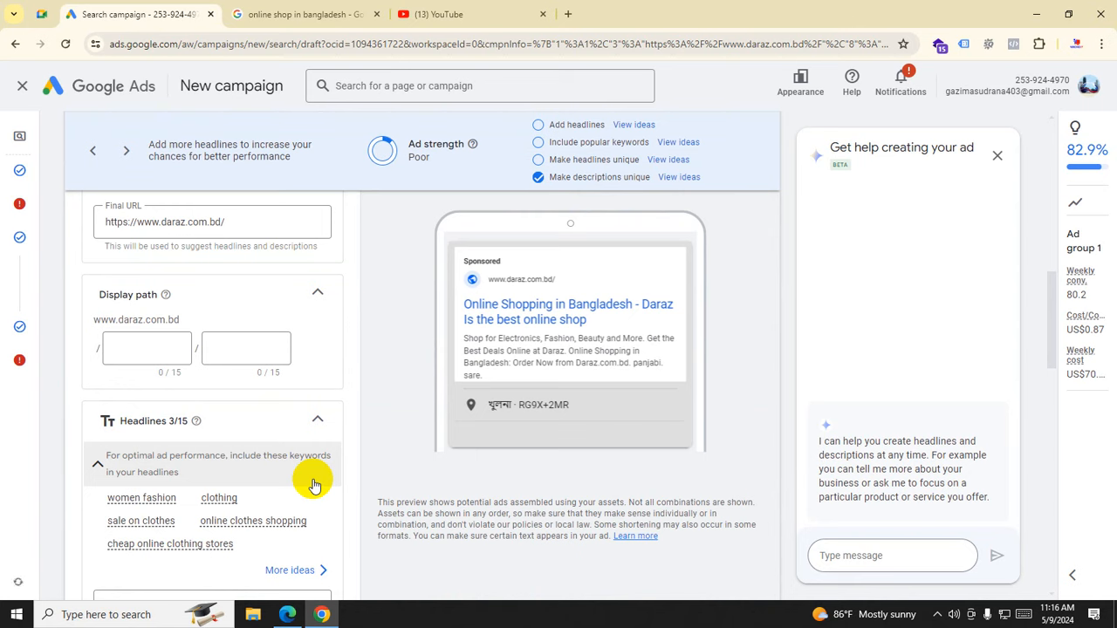
pyautogui.scroll(-8, 314, 485)
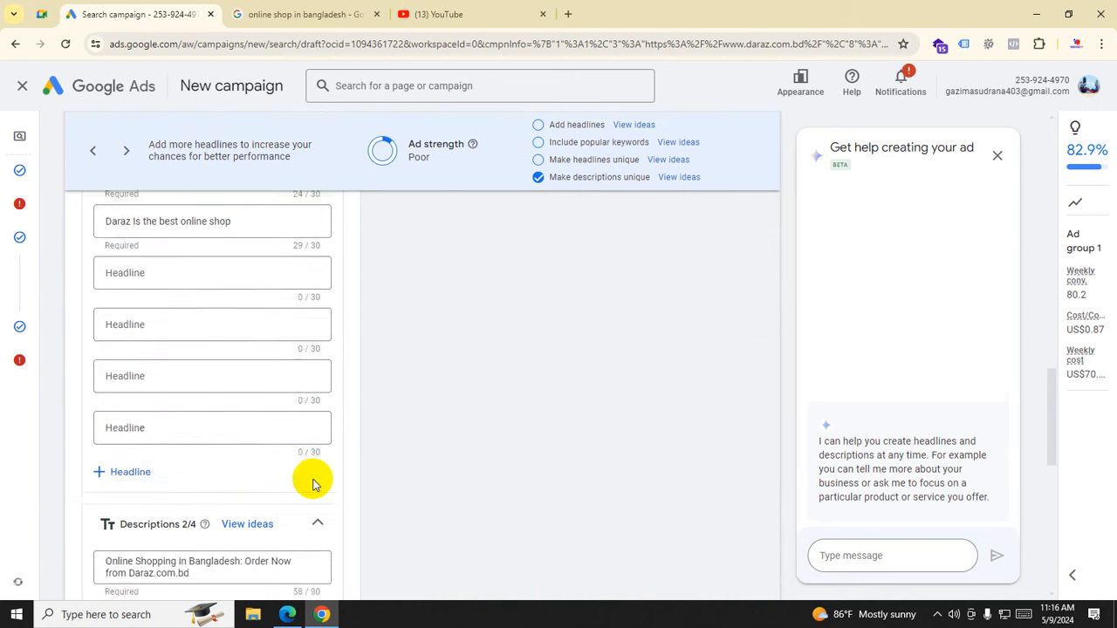
pyautogui.scroll(-6, 314, 485)
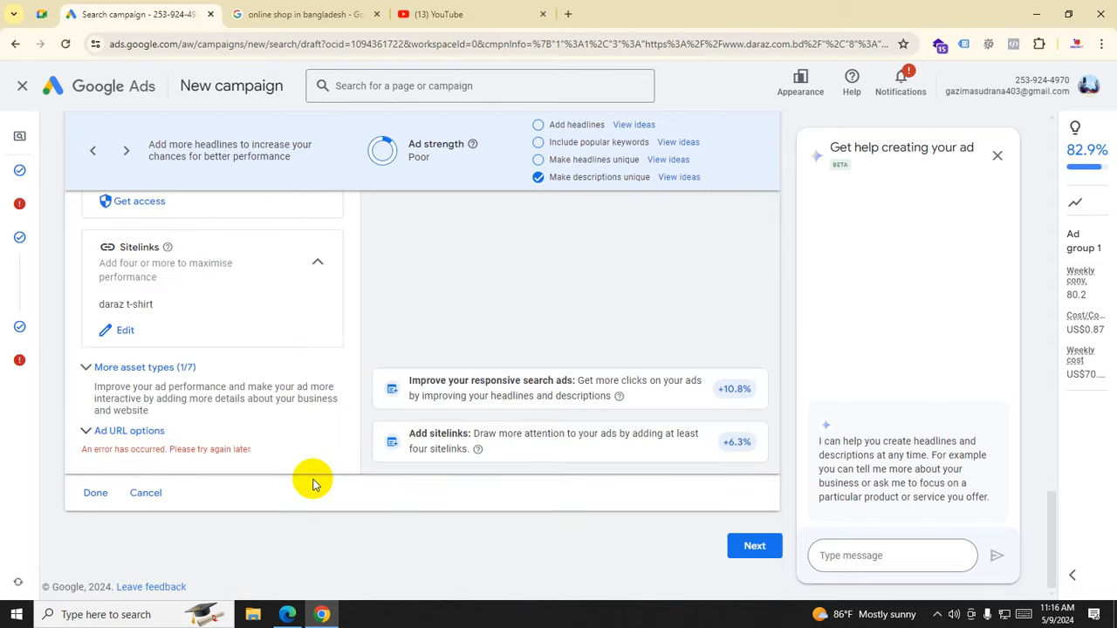
pyautogui.click(87, 430)
pyautogui.scroll(-2, 302, 518)
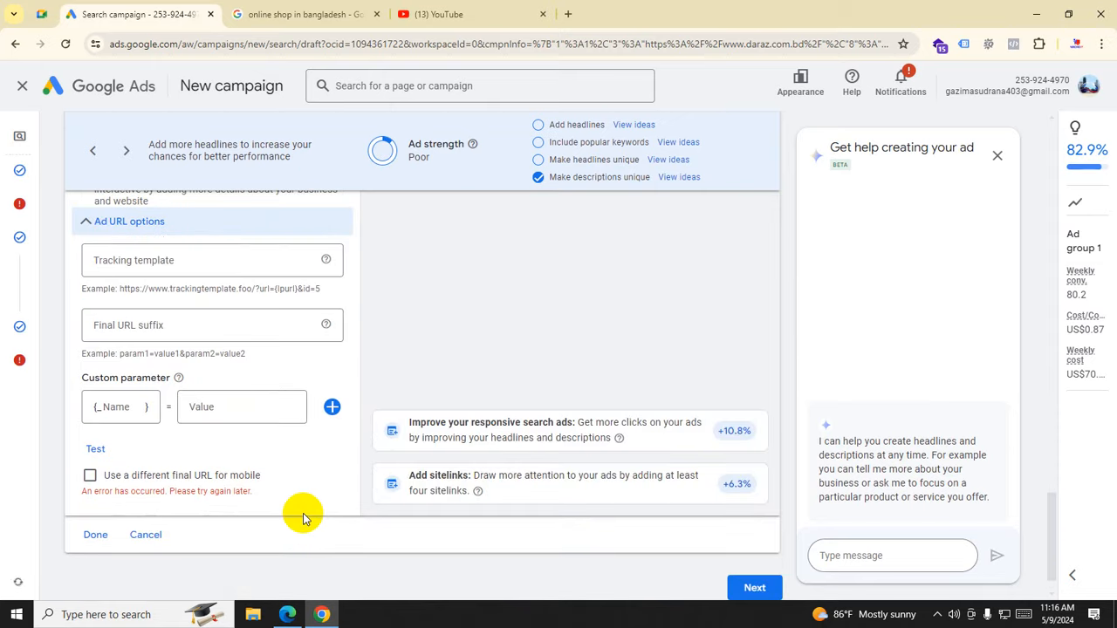
pyautogui.scroll(1, 303, 517)
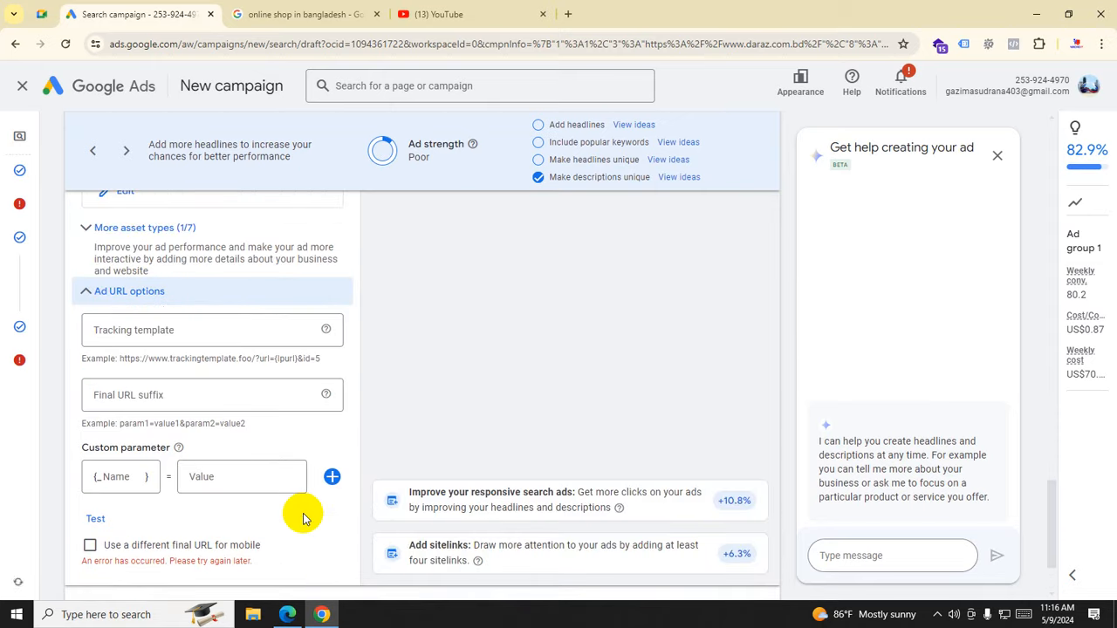
pyautogui.scroll(-1, 303, 517)
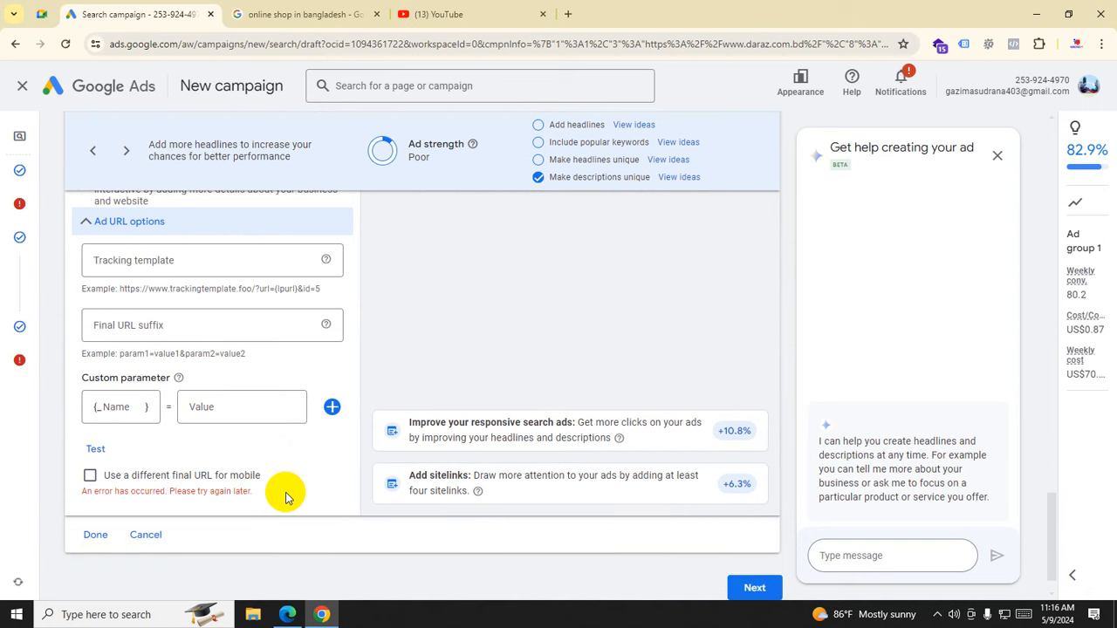
# Step: Return to the campaign settings and examine the location targeting, languages, broad match and date sections for errors
pyautogui.scroll(3, 252, 436)
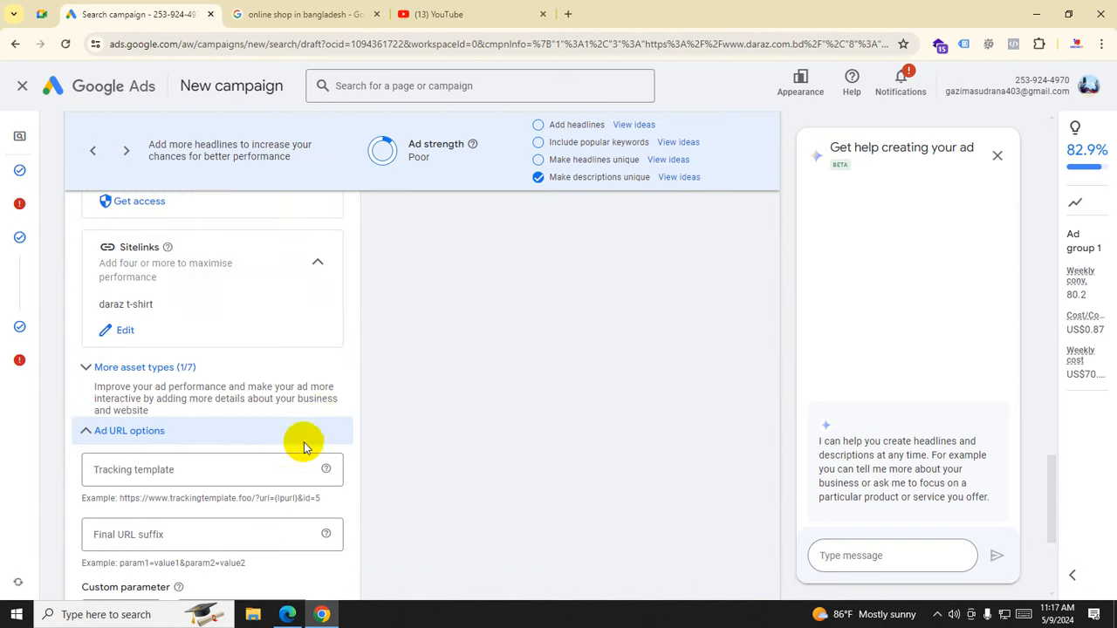
pyautogui.scroll(20, 309, 432)
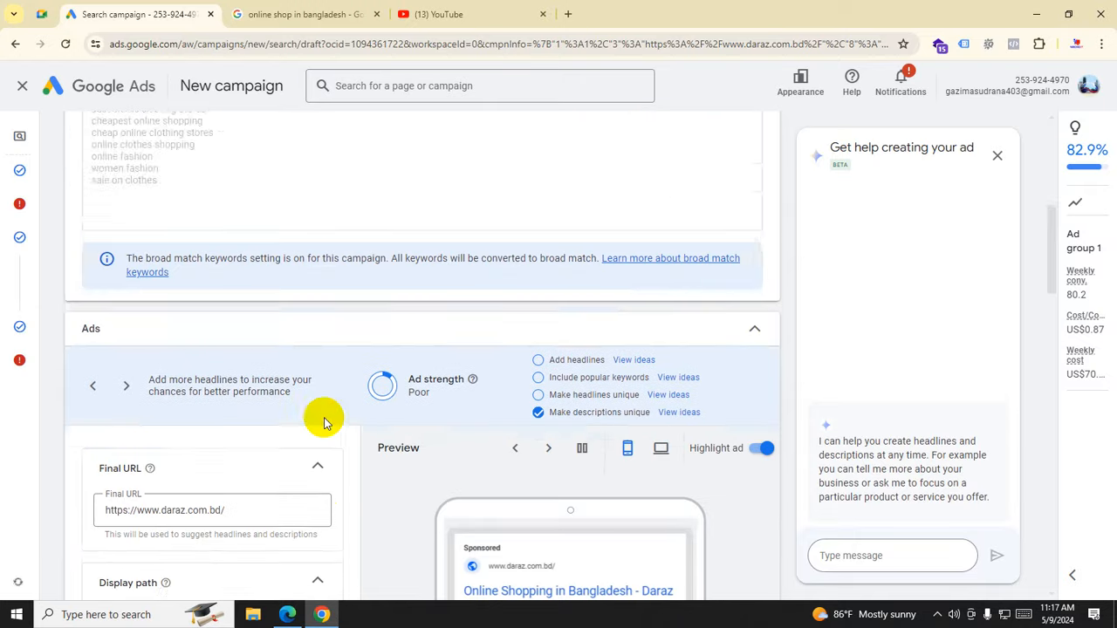
pyautogui.scroll(3, 306, 421)
pyautogui.click(61, 205)
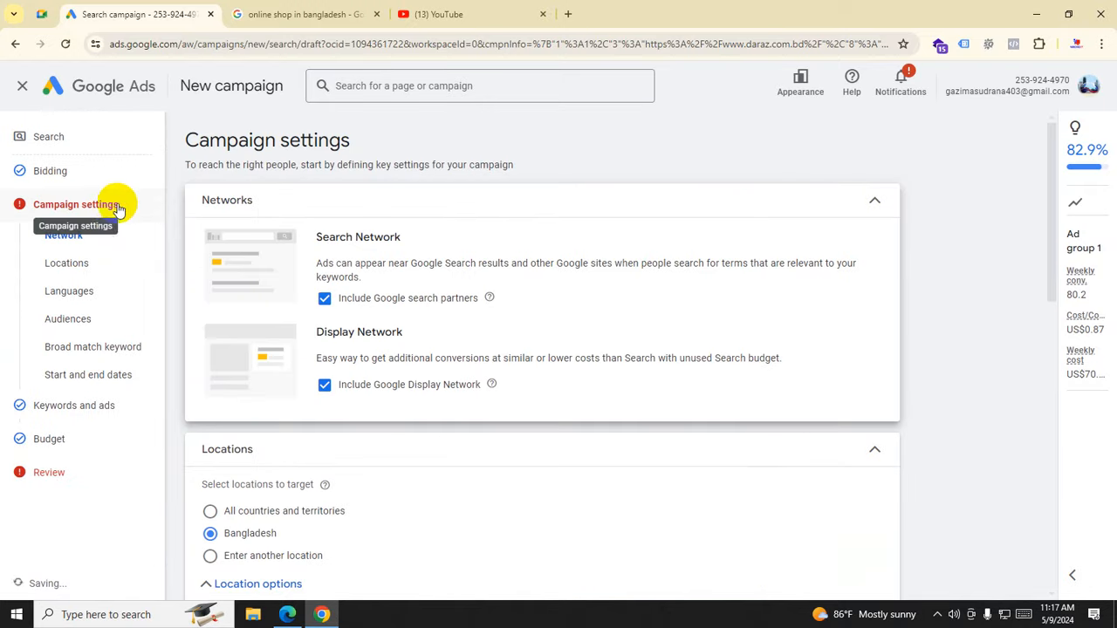
pyautogui.scroll(-3, 357, 454)
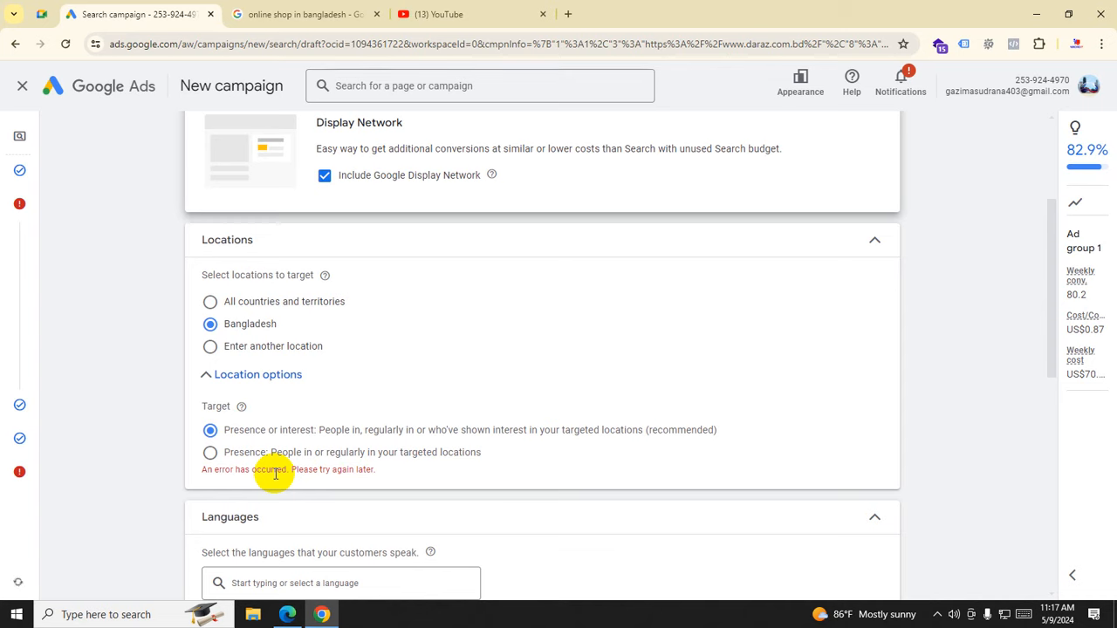
pyautogui.moveTo(5, 289)
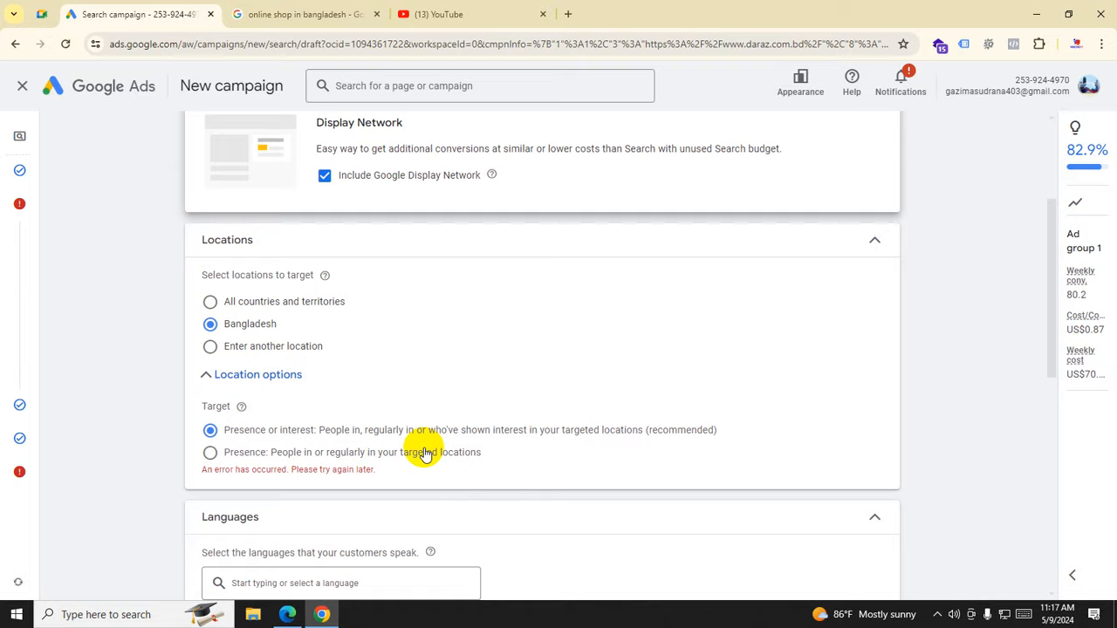
pyautogui.scroll(-1, 448, 471)
pyautogui.scroll(-3, 448, 471)
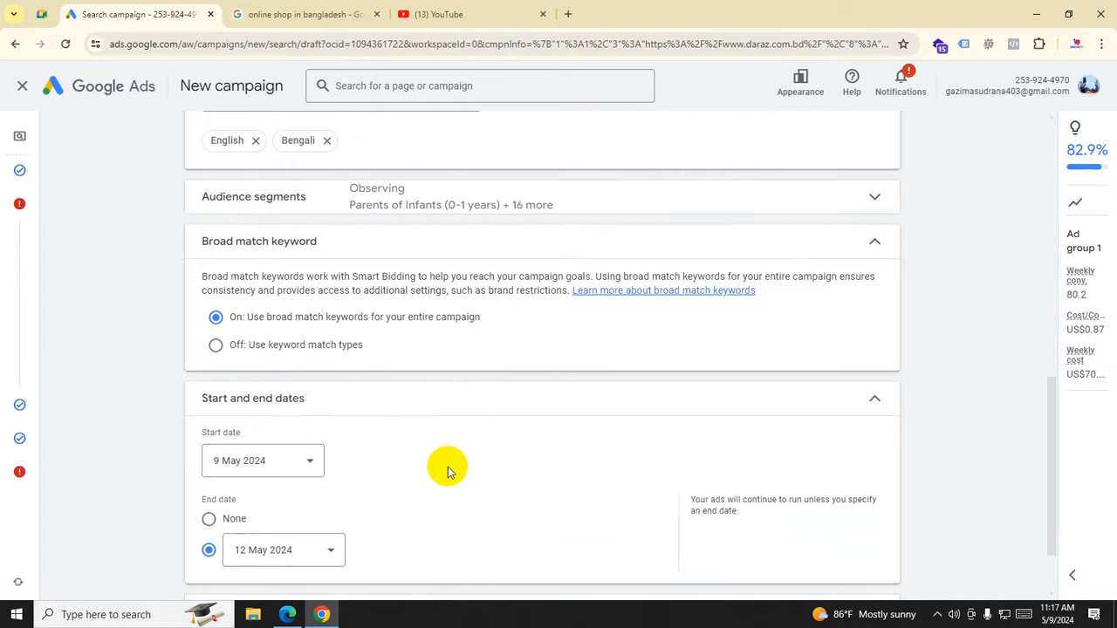
# Step: Search Google for "url meaning in english" in a new browser tab
pyautogui.click(568, 14)
pyautogui.click(294, 48)
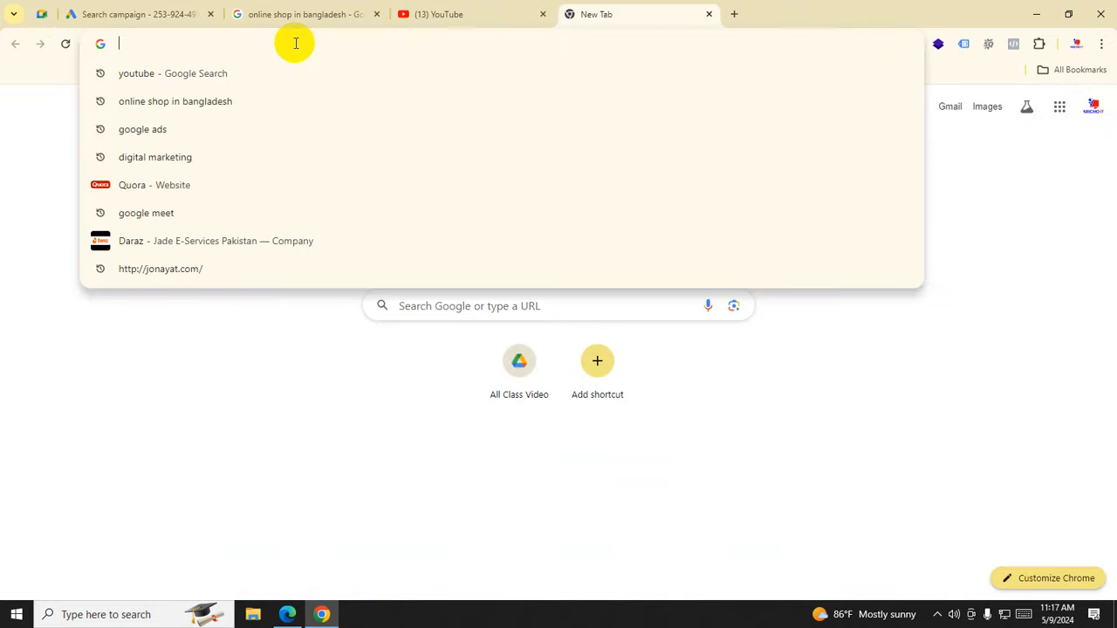
pyautogui.write('u')
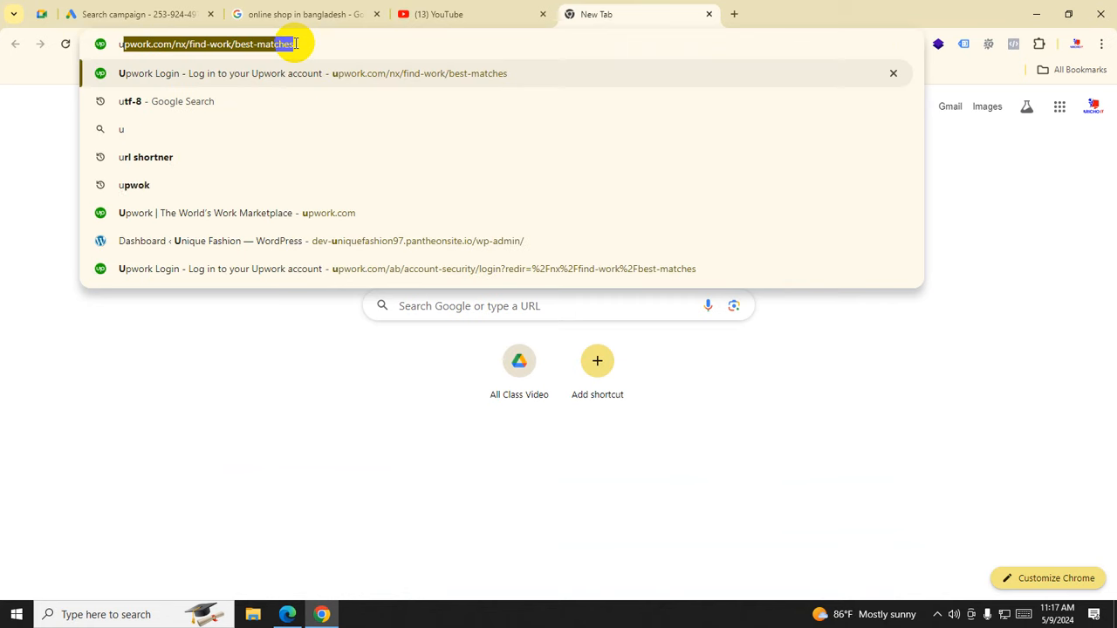
pyautogui.write('r')
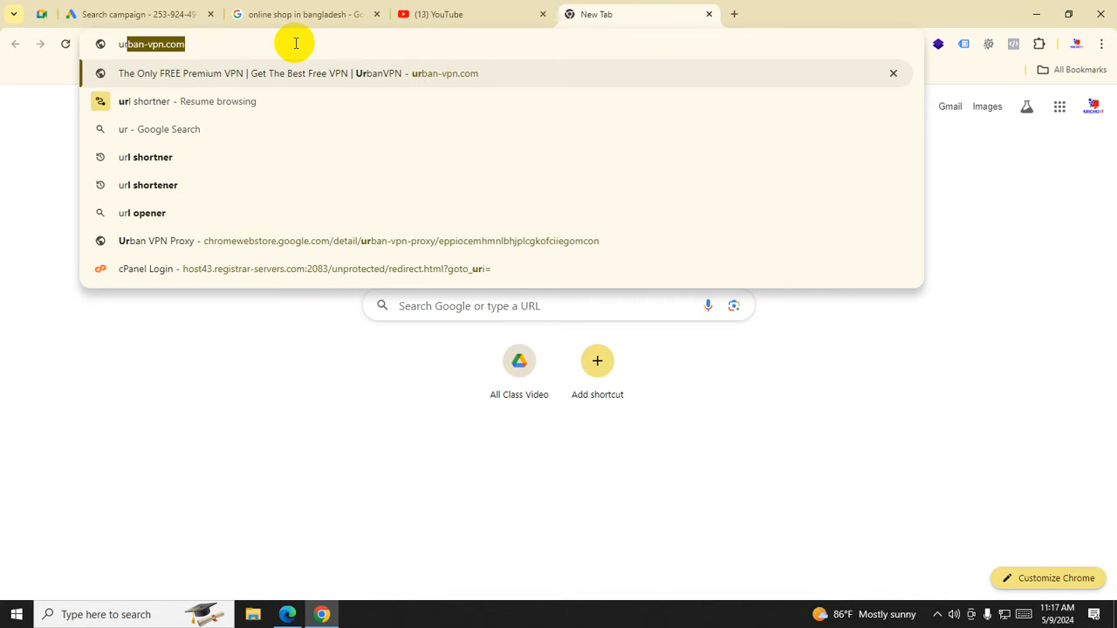
pyautogui.write('l me')
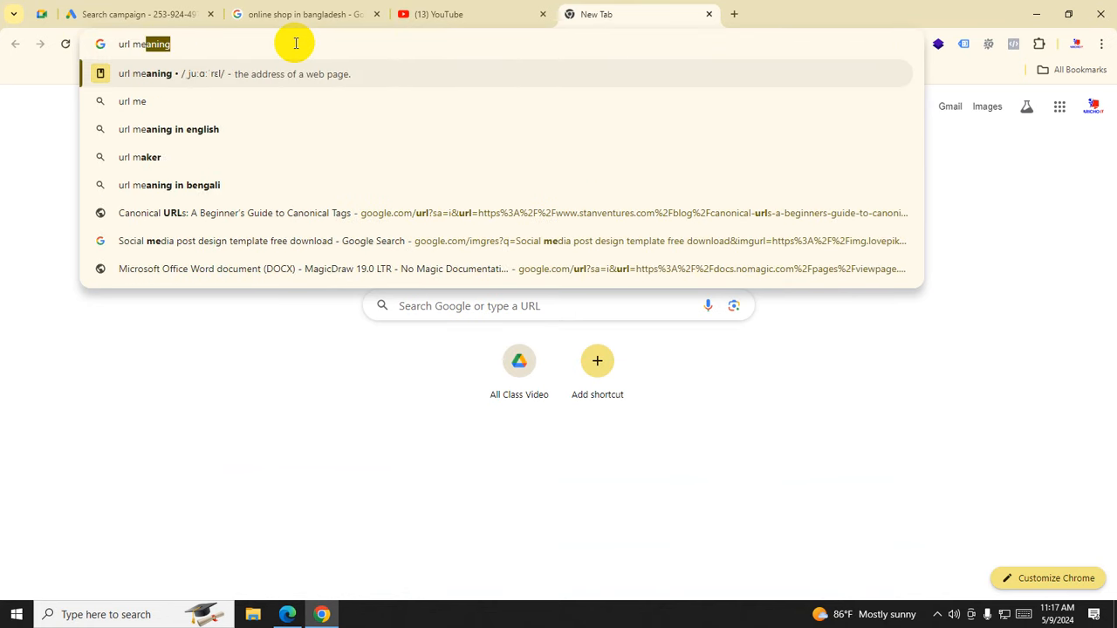
pyautogui.write('ning')
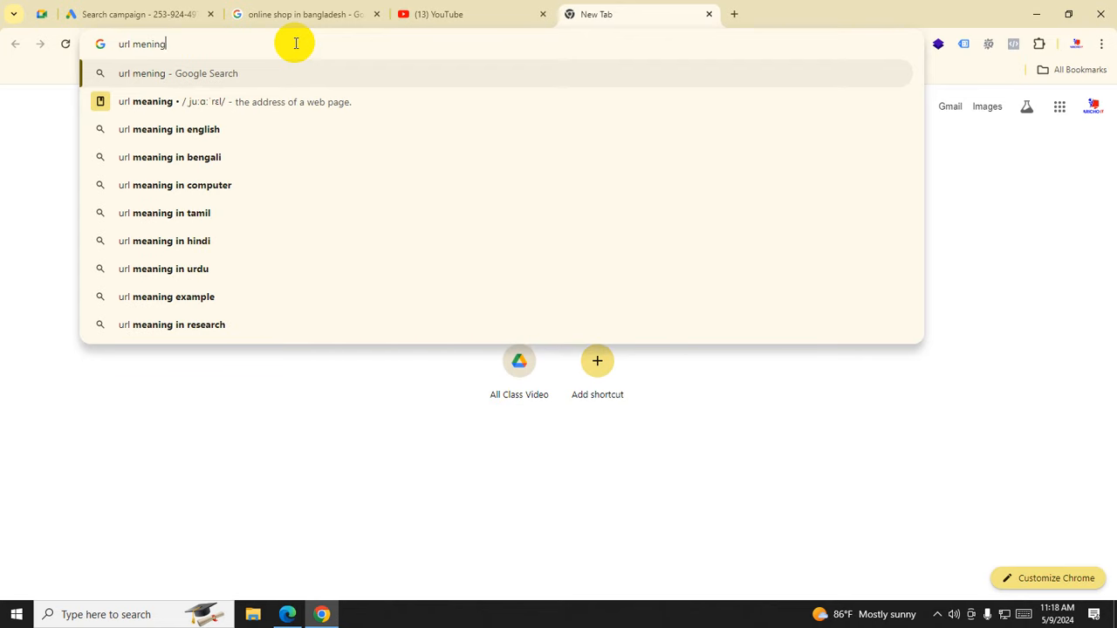
pyautogui.click(224, 138)
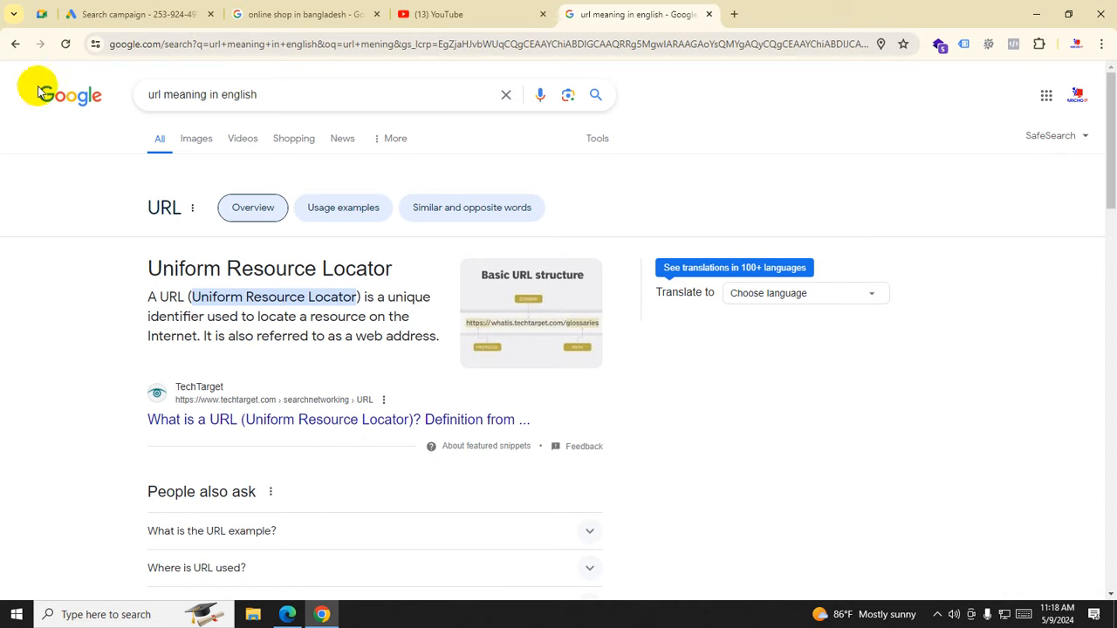
# Step: Switch back to the Google Ads campaign draft and continue from the campaign settings to the ad group's keywords
pyautogui.click(122, 16)
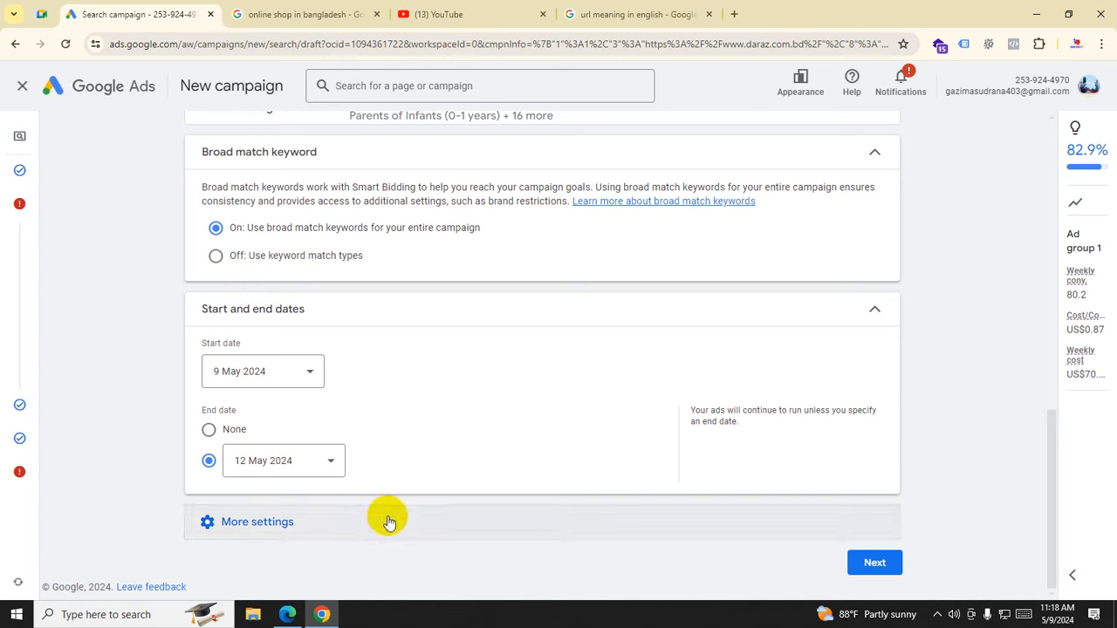
pyautogui.moveTo(17, 208)
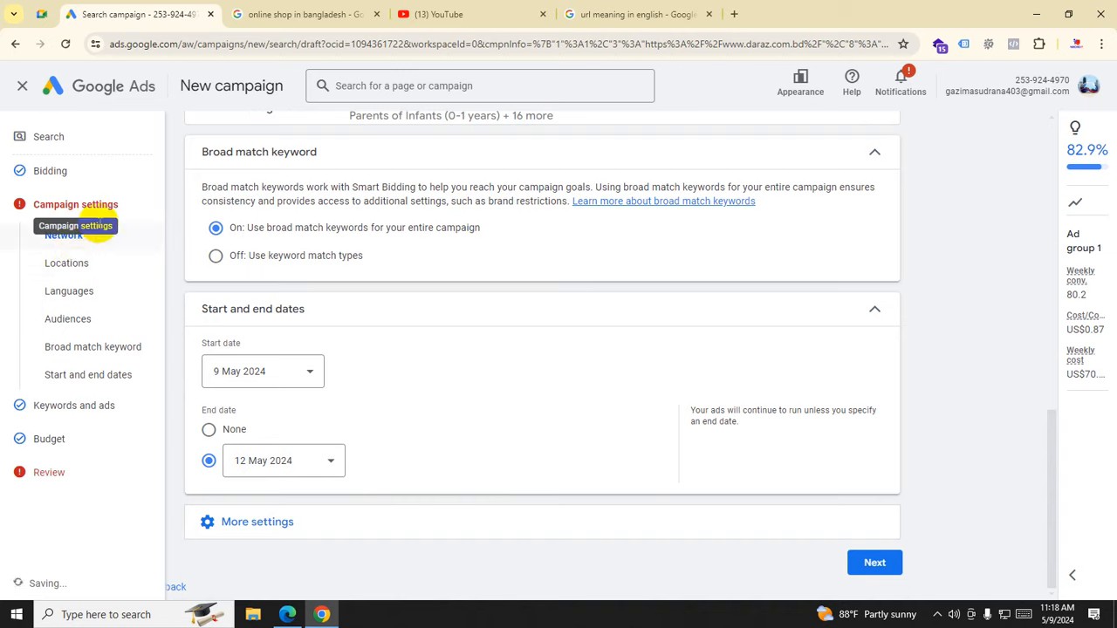
pyautogui.click(874, 563)
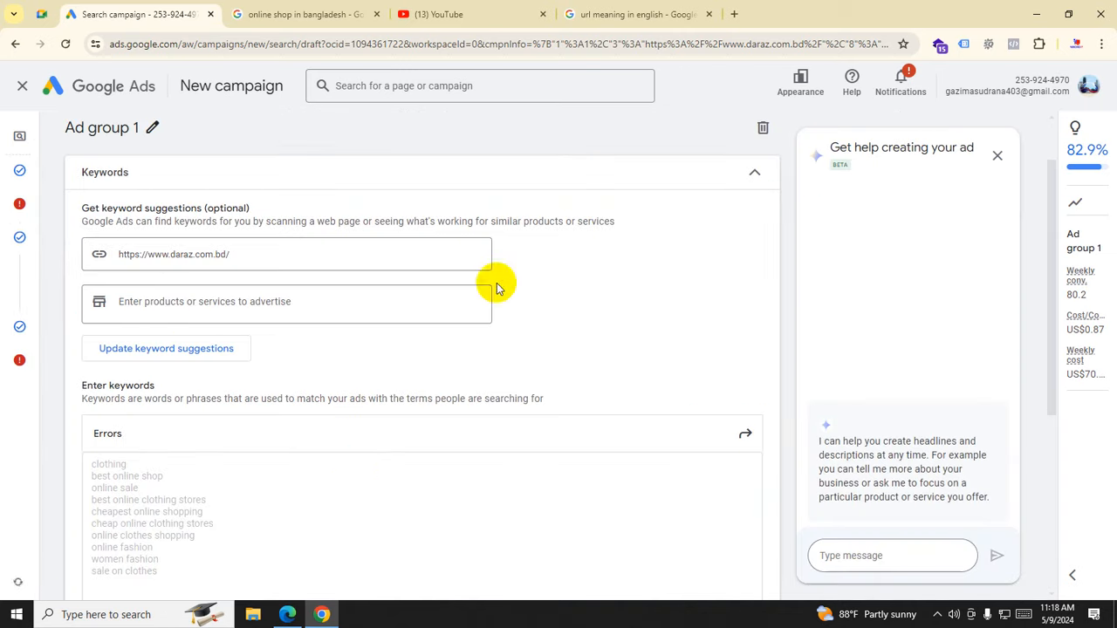
# Step: Continue from the ad group's keywords and ads through the custom daily budget to the campaign review
pyautogui.scroll(-4, 498, 498)
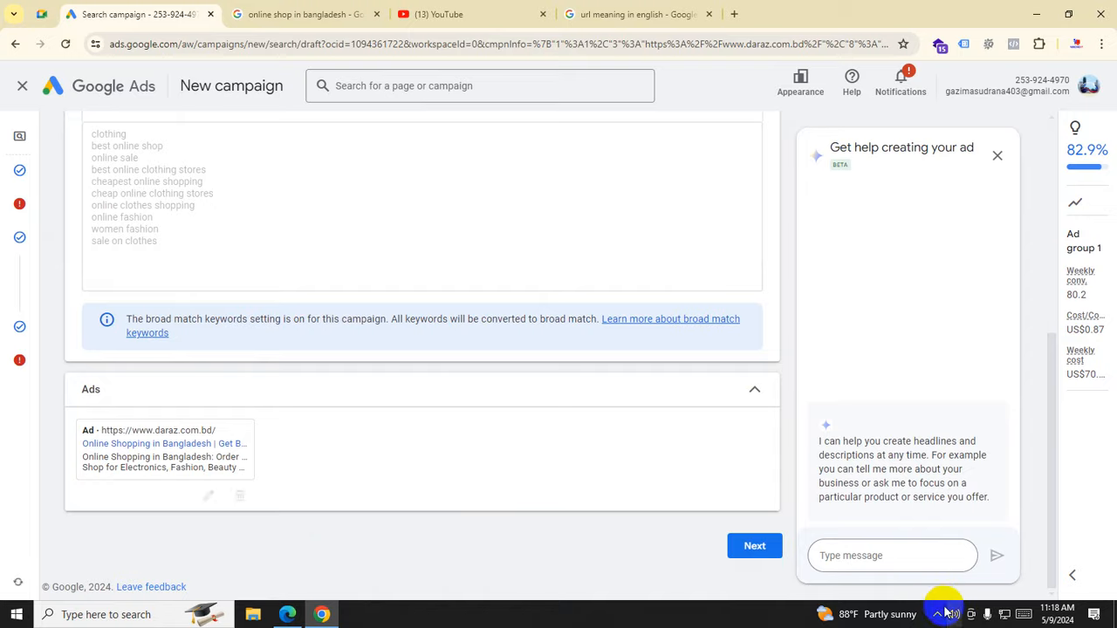
pyautogui.click(755, 552)
pyautogui.scroll(-2, 755, 552)
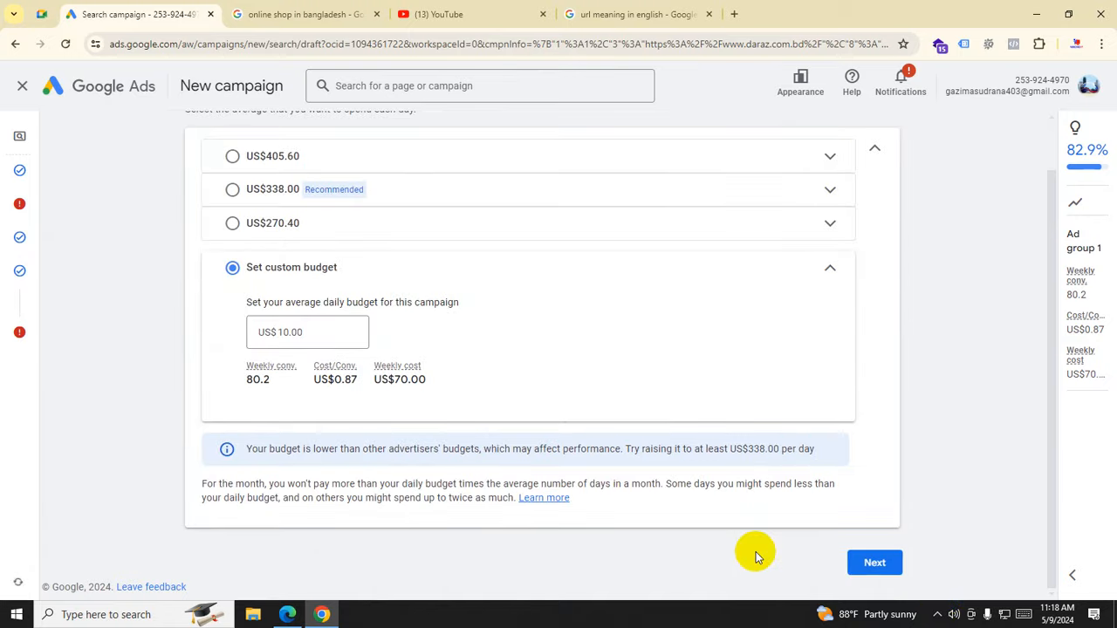
pyautogui.click(866, 556)
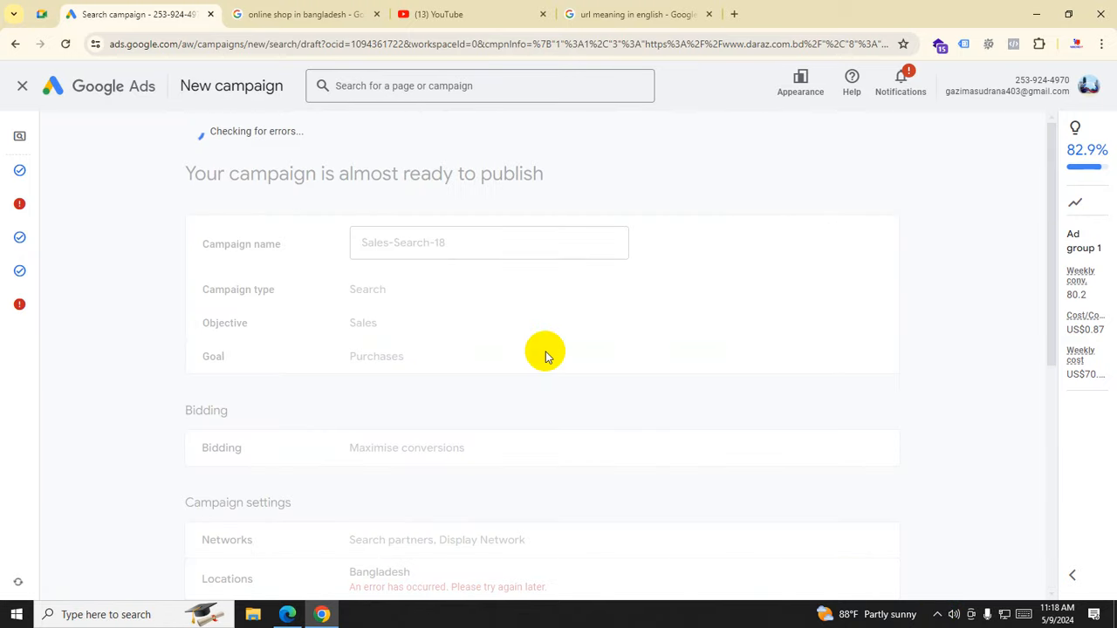
# Step: Examine the review summary's bidding, campaign settings, keywords, ads and budget sections for remaining errors
pyautogui.scroll(-3, 523, 358)
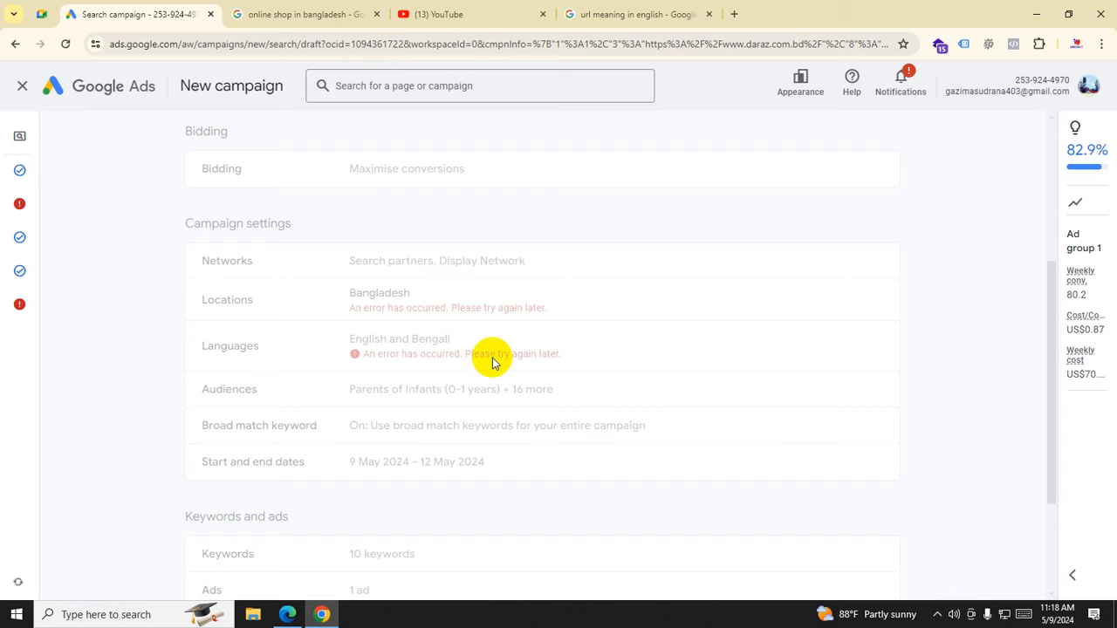
pyautogui.scroll(-1, 491, 361)
pyautogui.scroll(1, 492, 361)
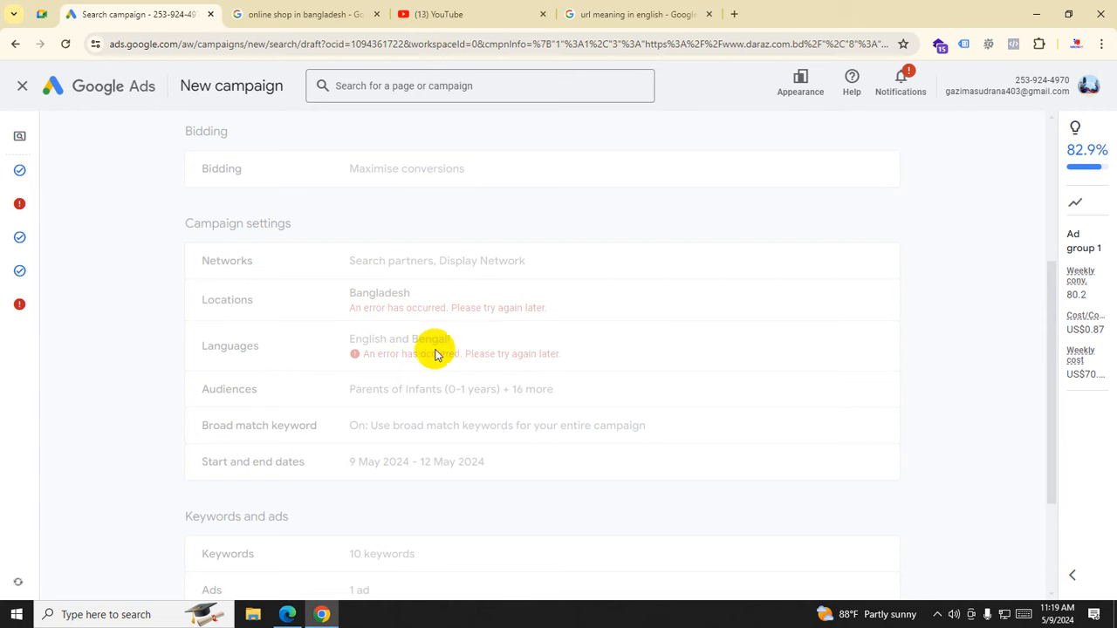
pyautogui.scroll(-2, 471, 358)
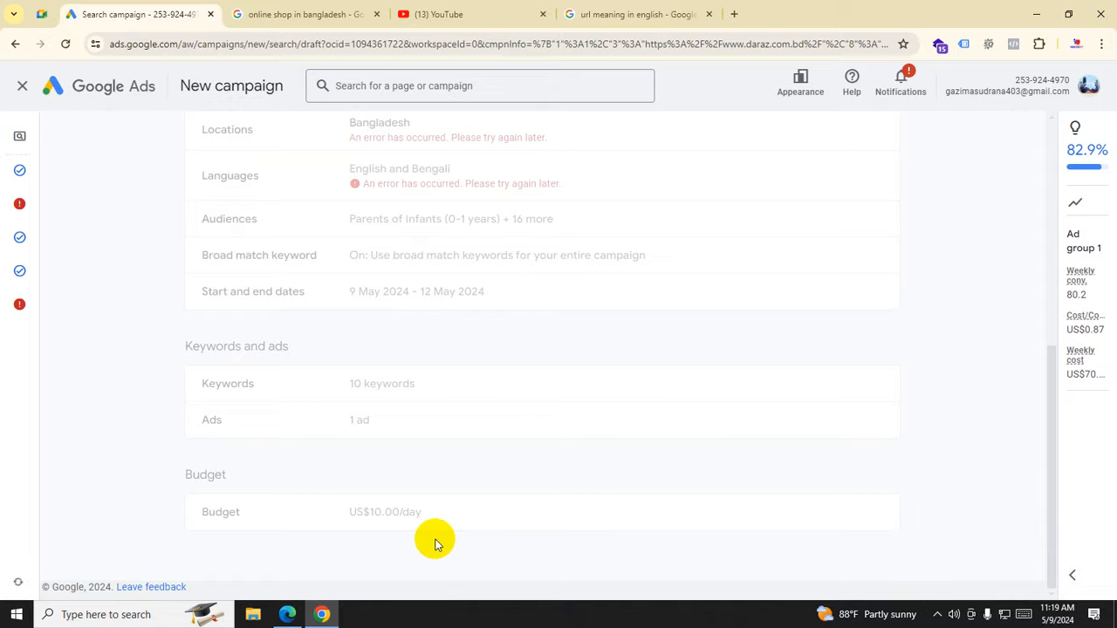
pyautogui.scroll(7, 438, 545)
pyautogui.scroll(-4, 437, 545)
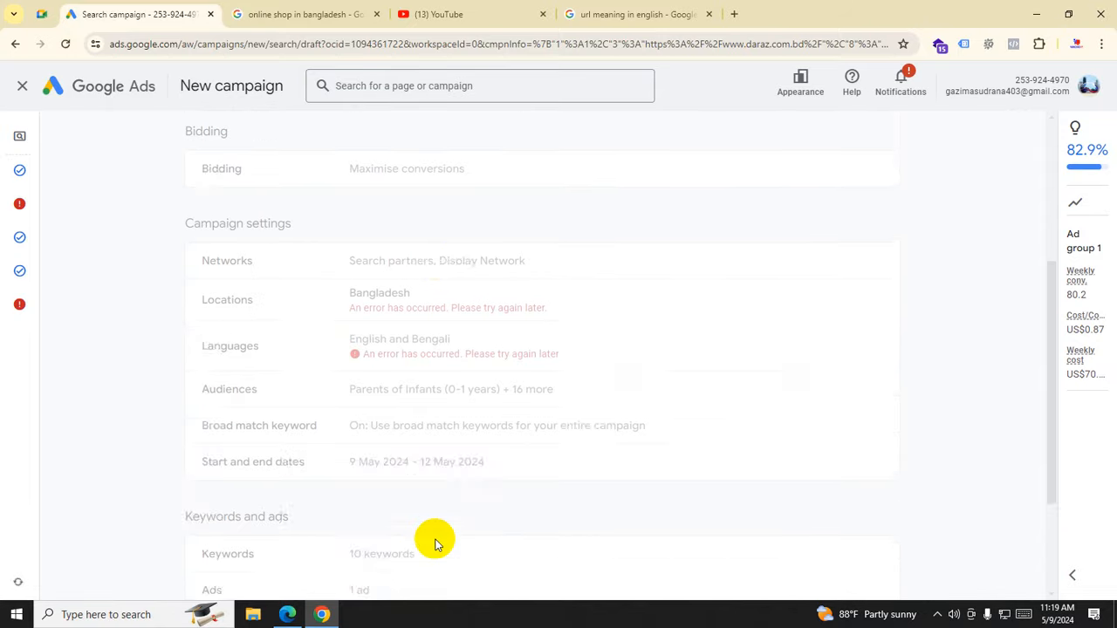
pyautogui.scroll(-2, 437, 544)
pyautogui.scroll(5, 437, 545)
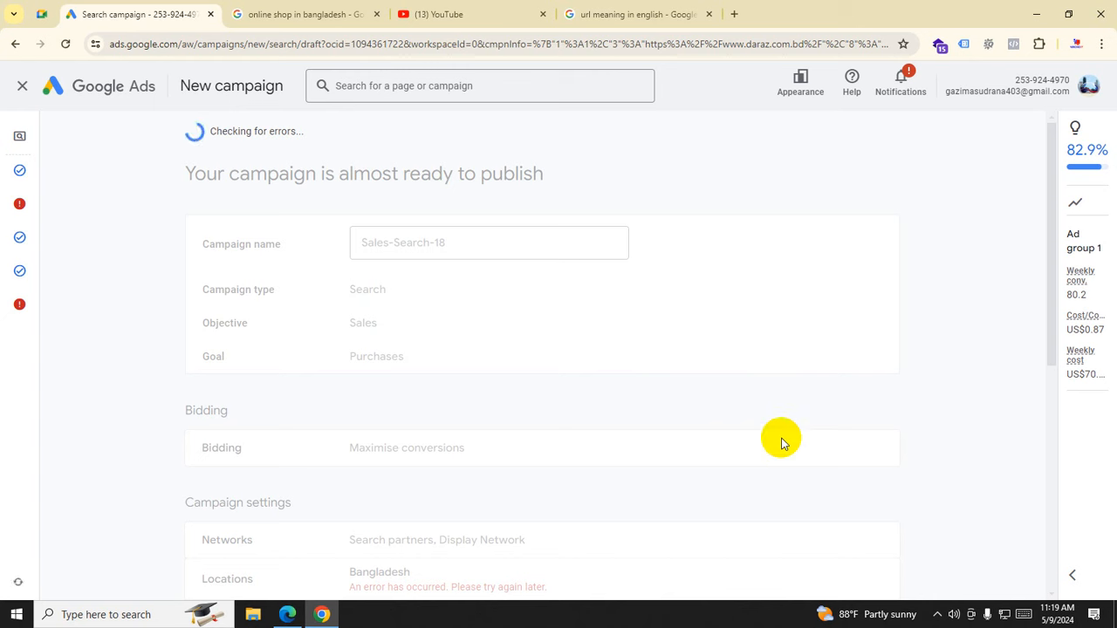
# Step: Close the "url meaning in english" search tab, switch to Microsoft Edge and replace its Google Meet tab with a new tab
pyautogui.click(710, 15)
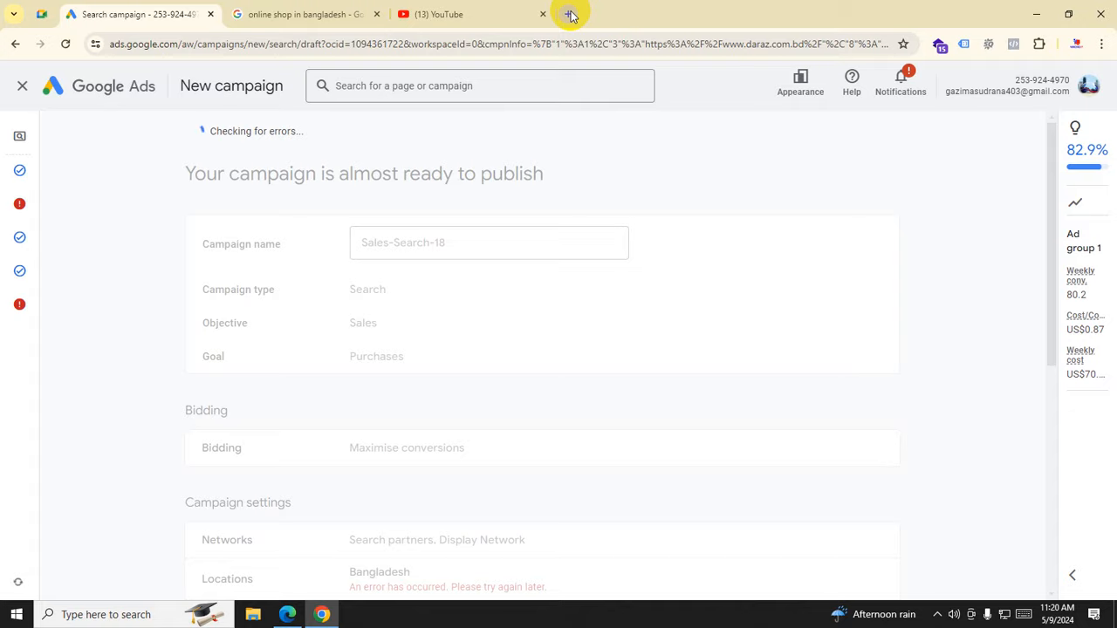
pyautogui.click(287, 614)
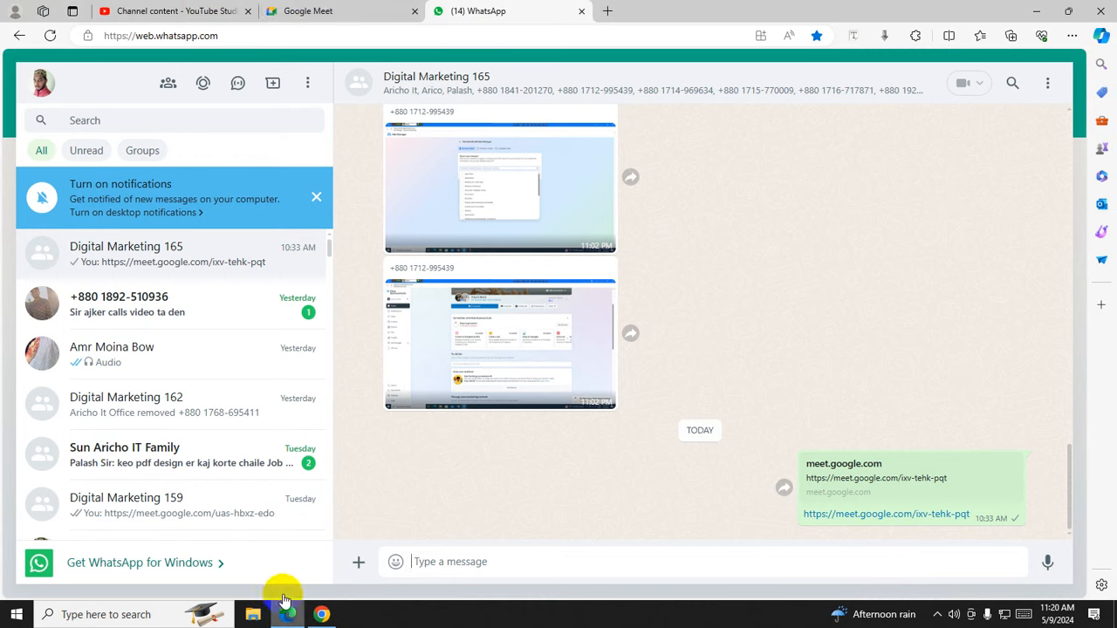
pyautogui.click(414, 12)
pyautogui.click(450, 12)
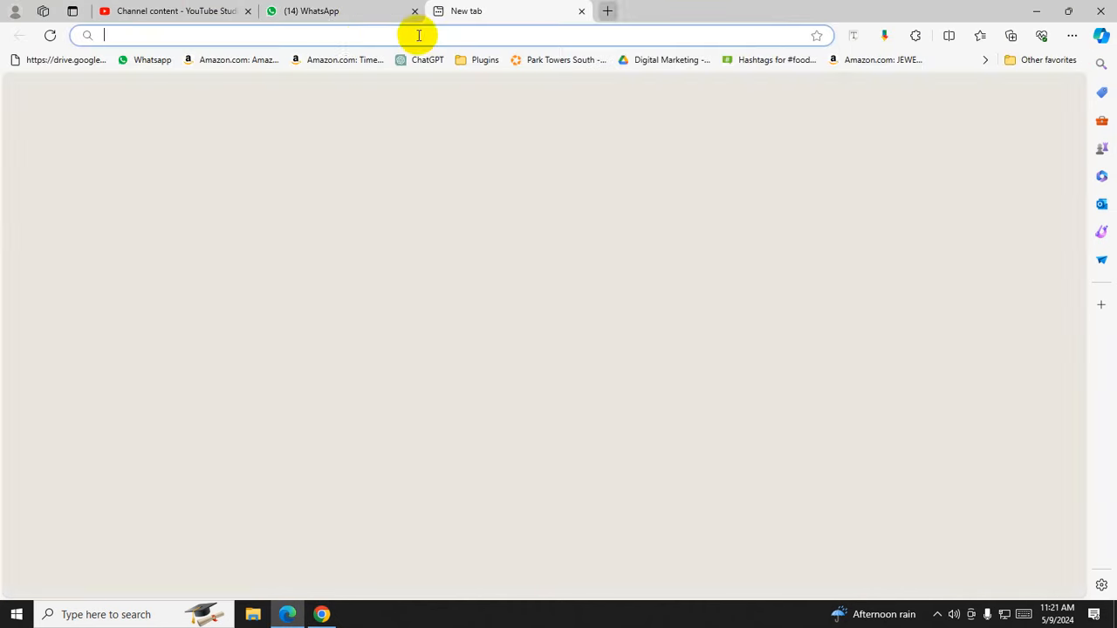
pyautogui.click(326, 35)
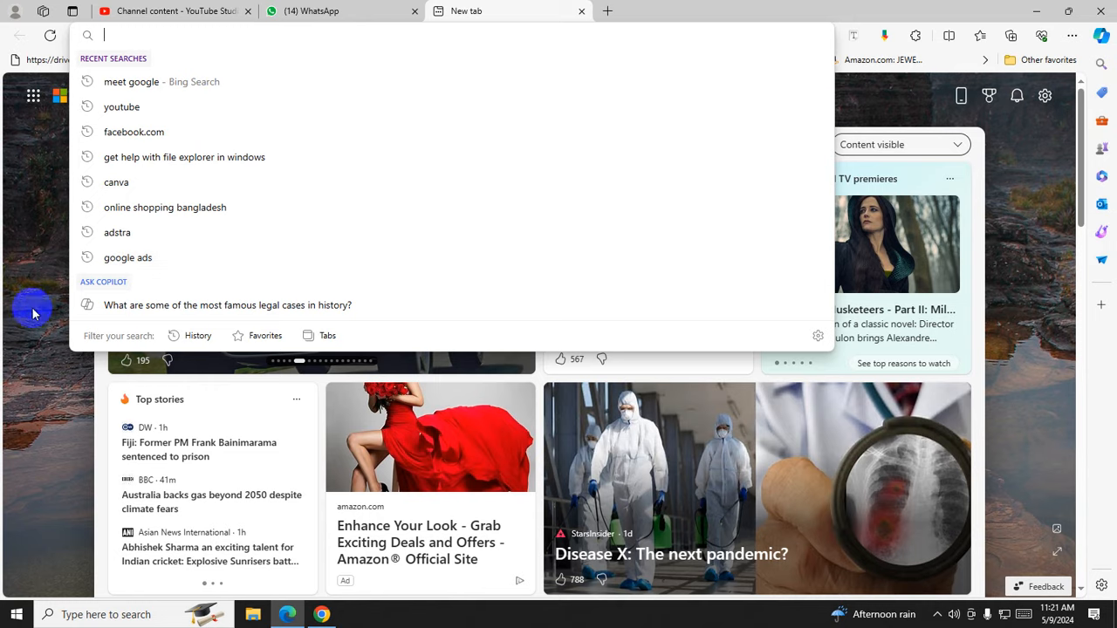
pyautogui.click(35, 183)
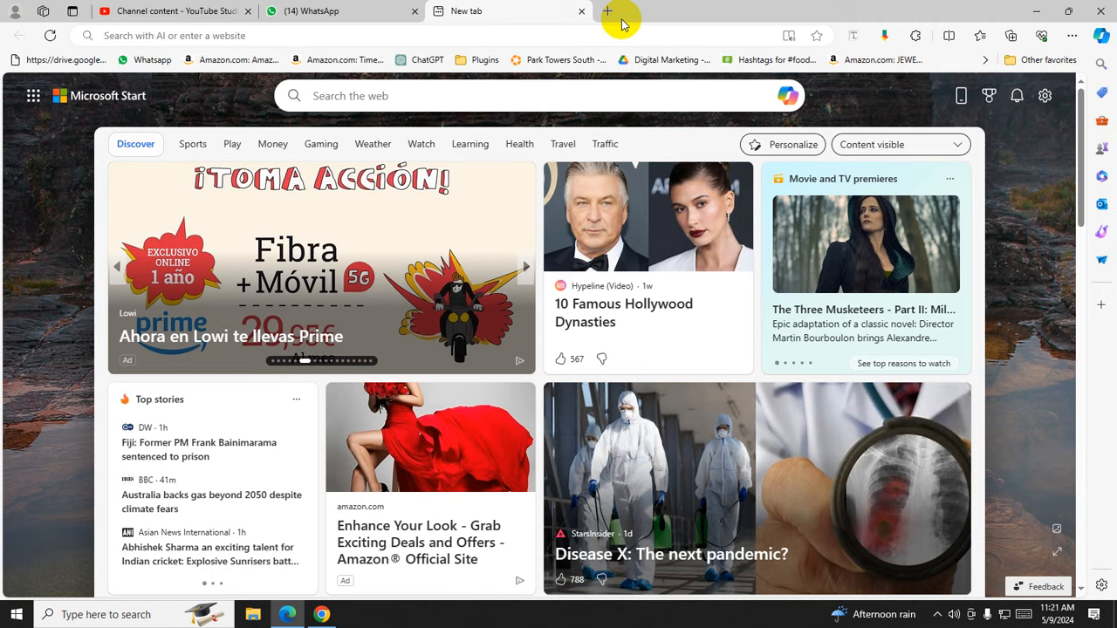
# Step: Search Bing for "dollar to taka" and examine the currency converter and exchange rate chart
pyautogui.click(431, 38)
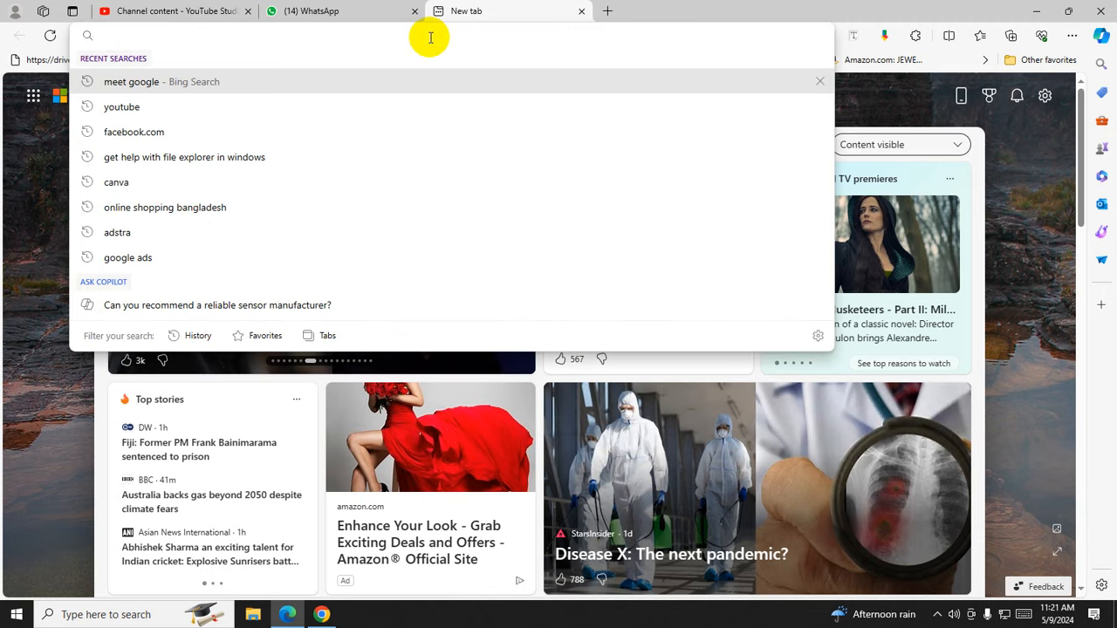
pyautogui.write('dol')
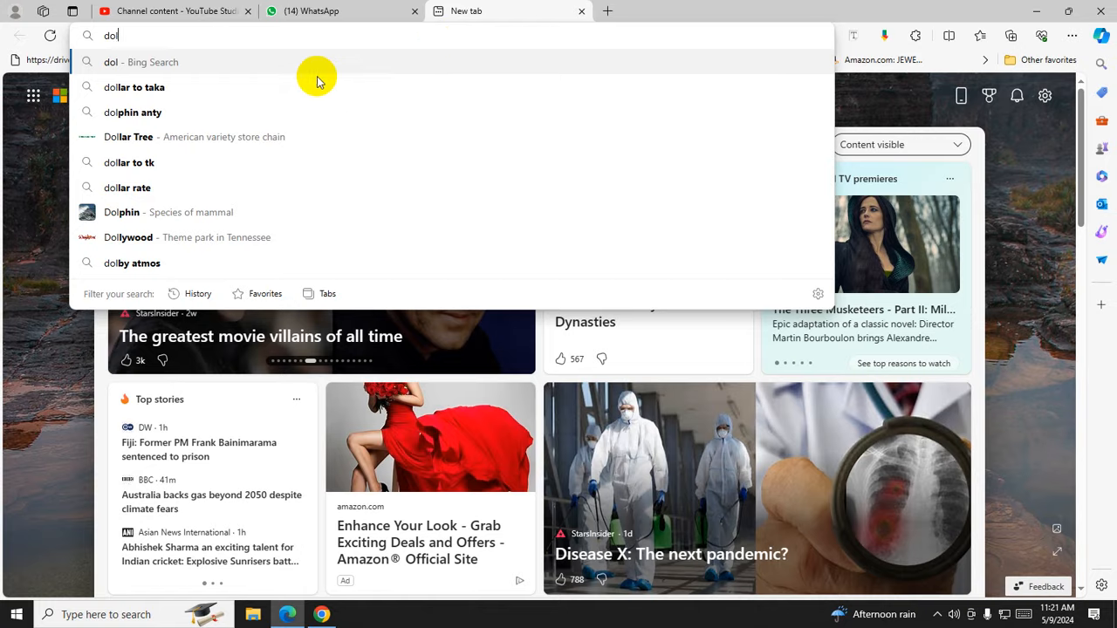
pyautogui.click(236, 91)
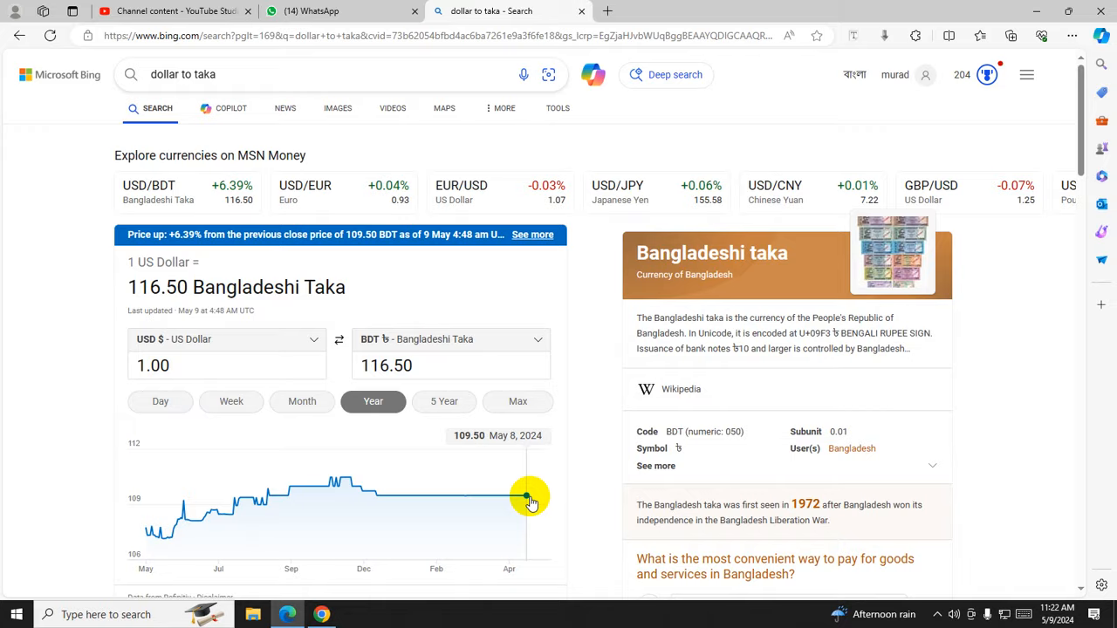
pyautogui.scroll(-1, 531, 504)
pyautogui.scroll(-1, 530, 503)
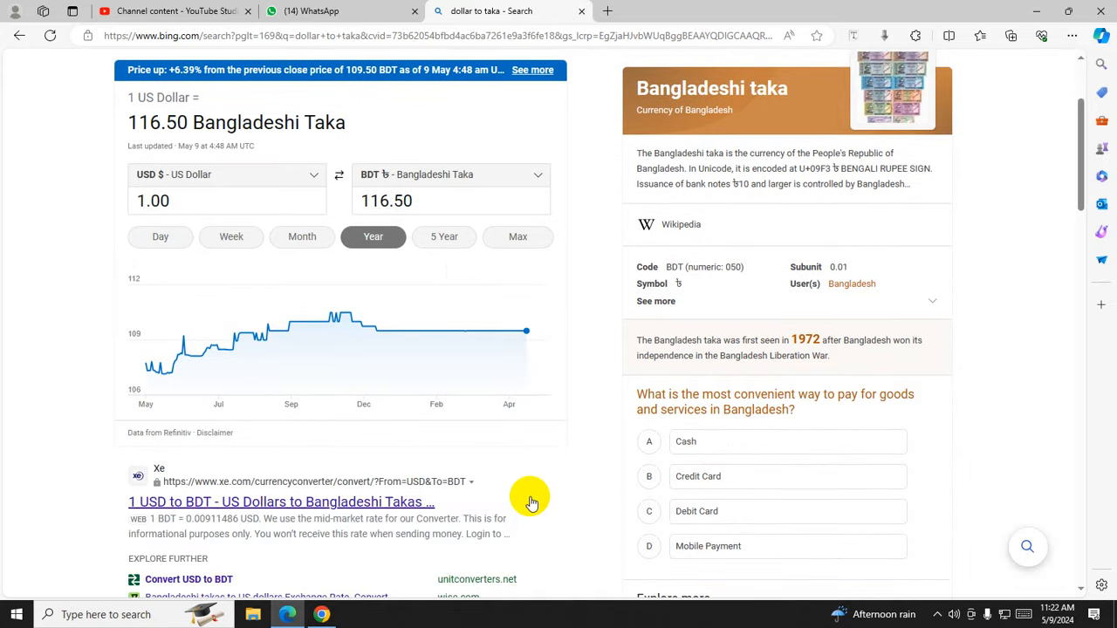
pyautogui.scroll(2, 531, 504)
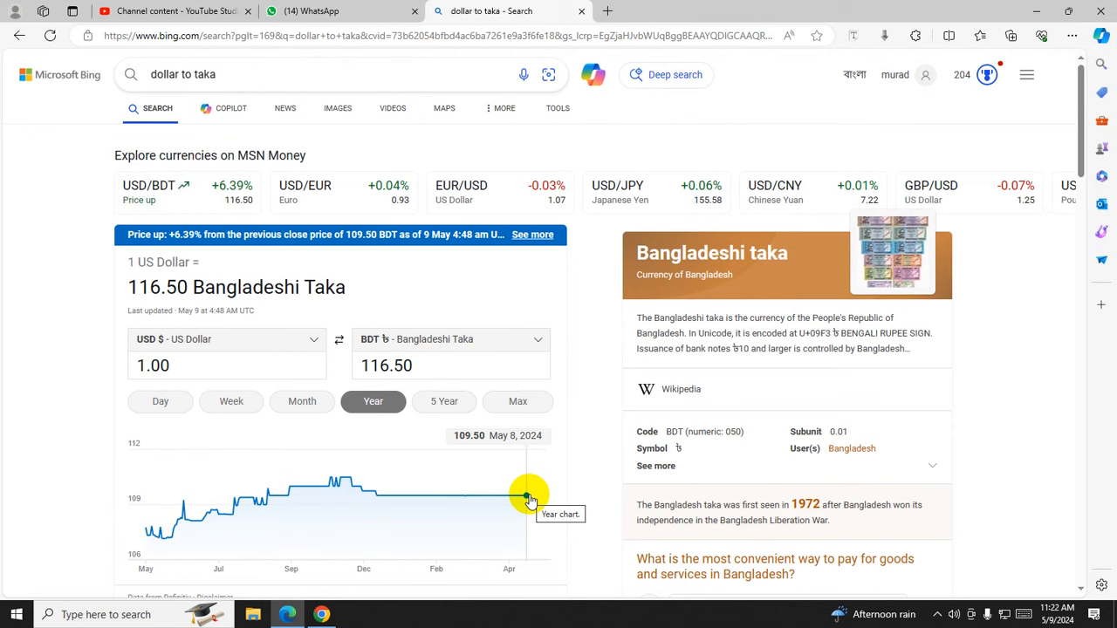
# Step: Refine the search to "dollar to taka today" and examine the current US dollar to Bangladeshi taka rate
pyautogui.click(262, 75)
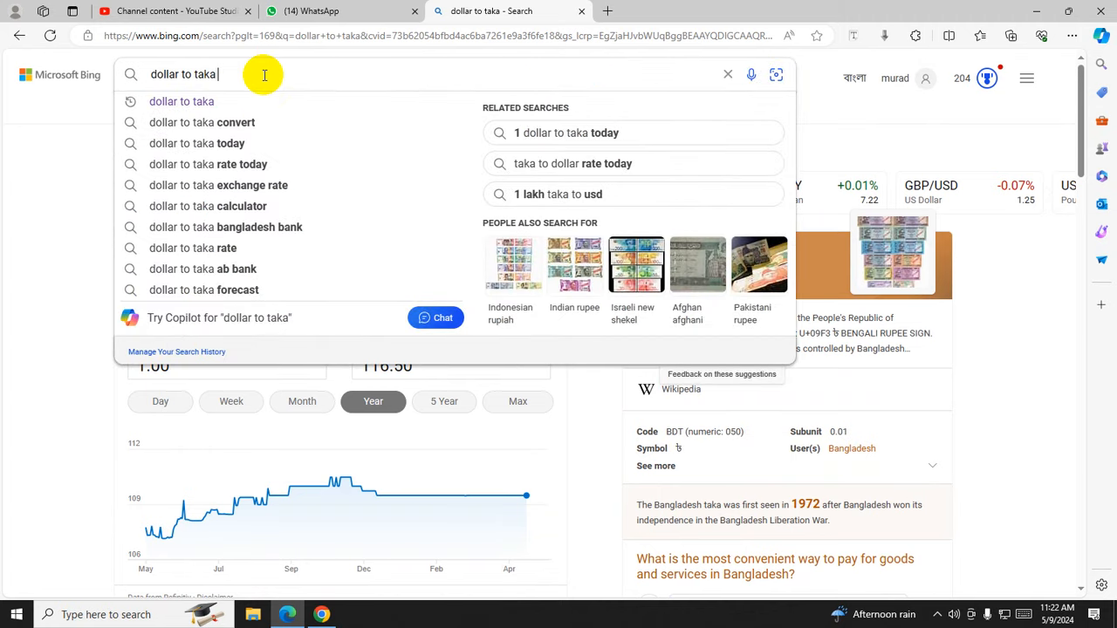
pyautogui.click(225, 124)
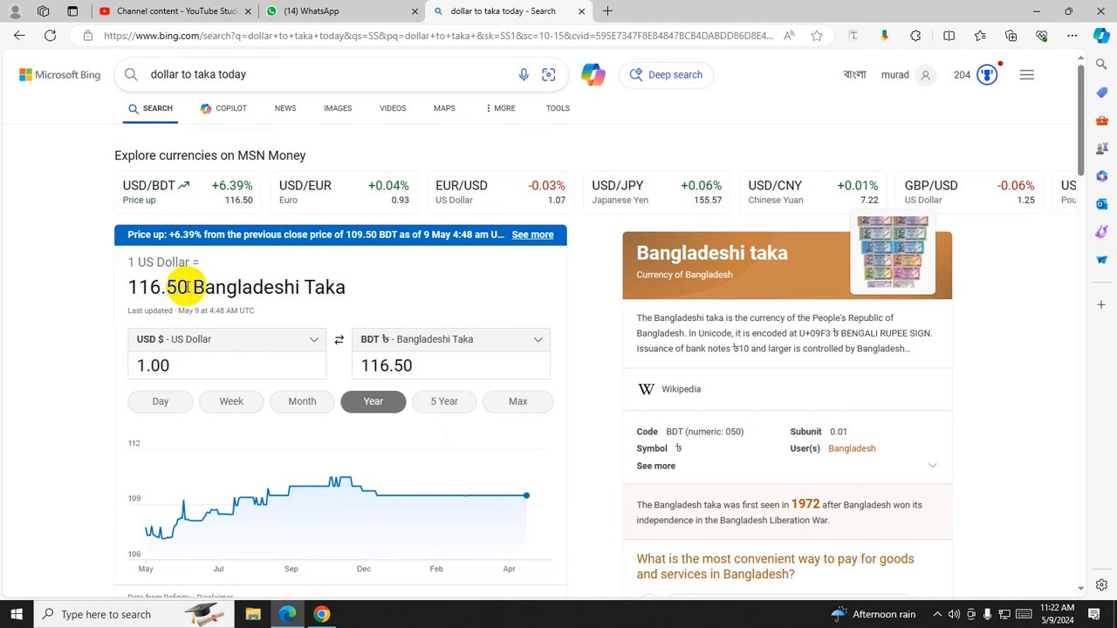
pyautogui.moveTo(187, 287); pyautogui.dragTo(130, 287)
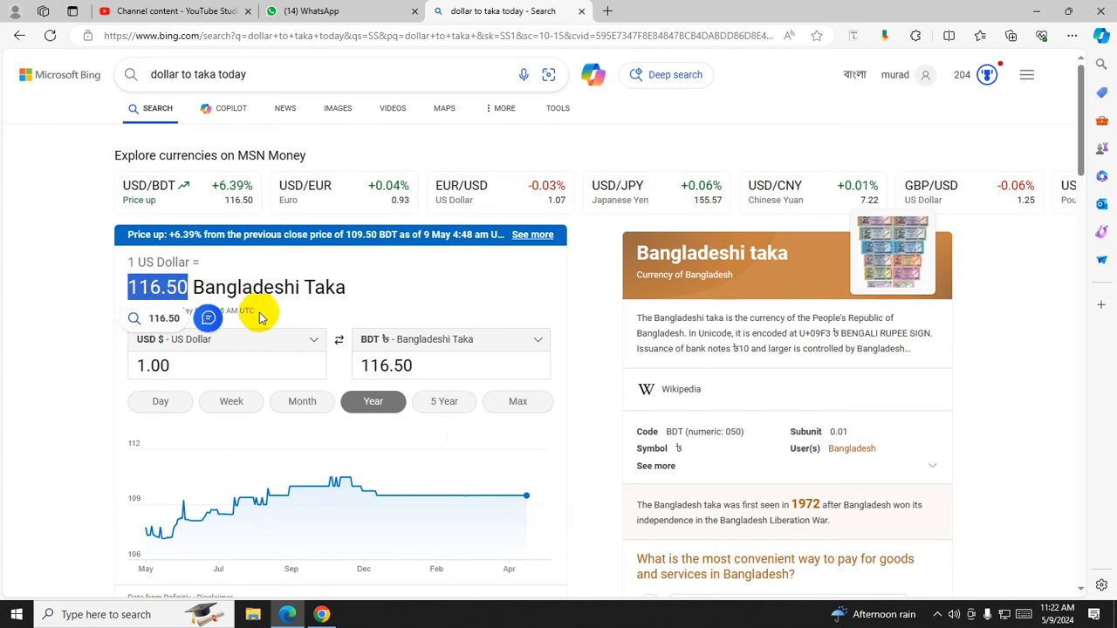
pyautogui.click(79, 348)
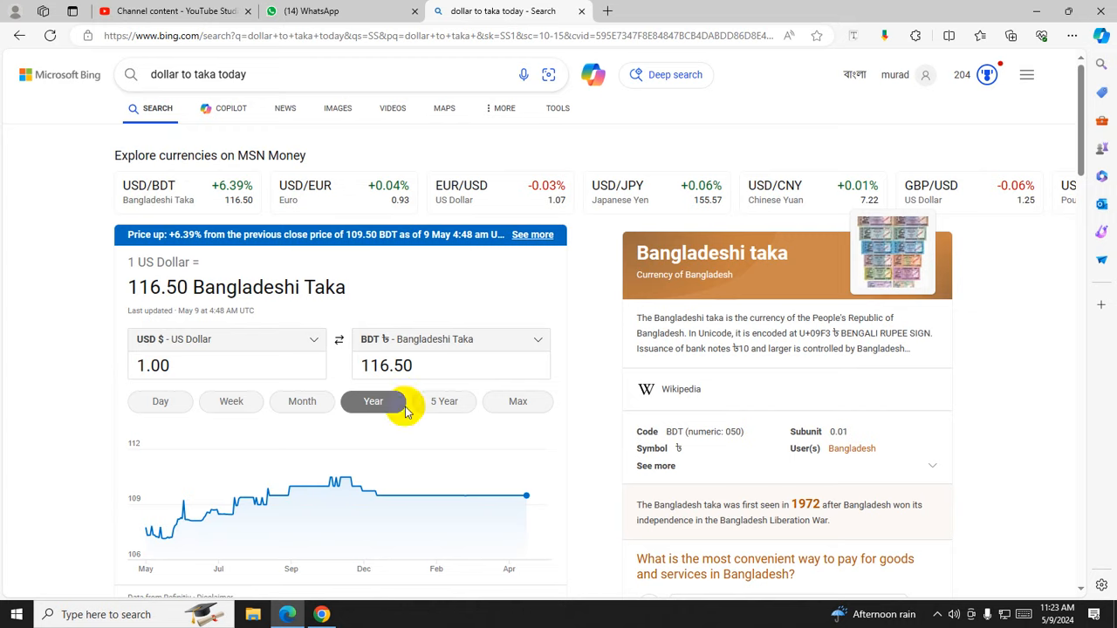
pyautogui.scroll(-2, 499, 474)
pyautogui.scroll(2, 506, 472)
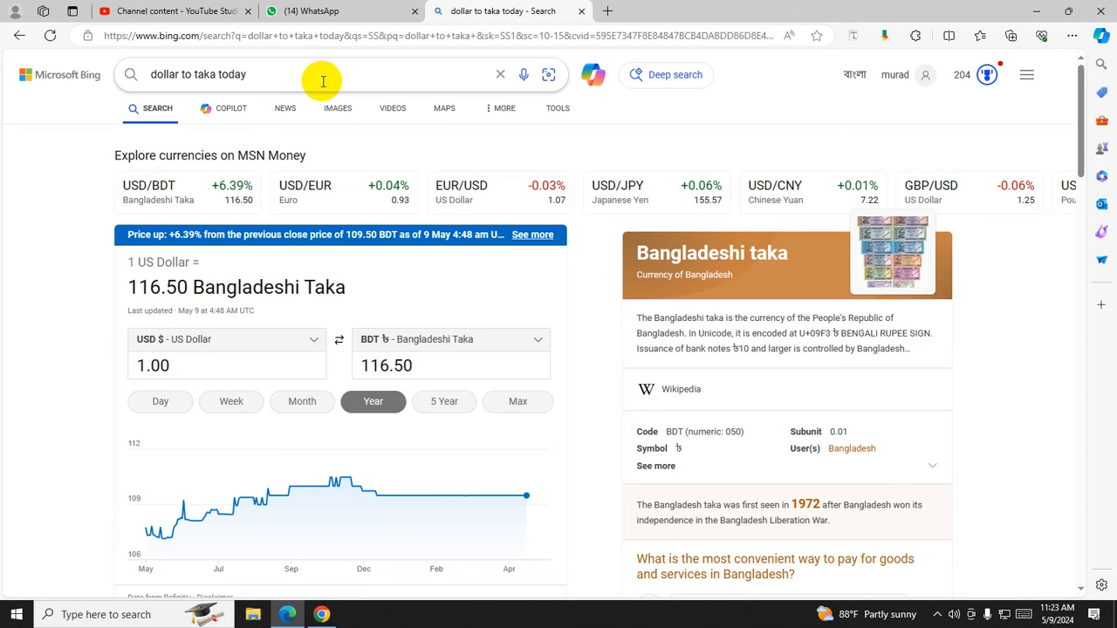
pyautogui.moveTo(365, 536)
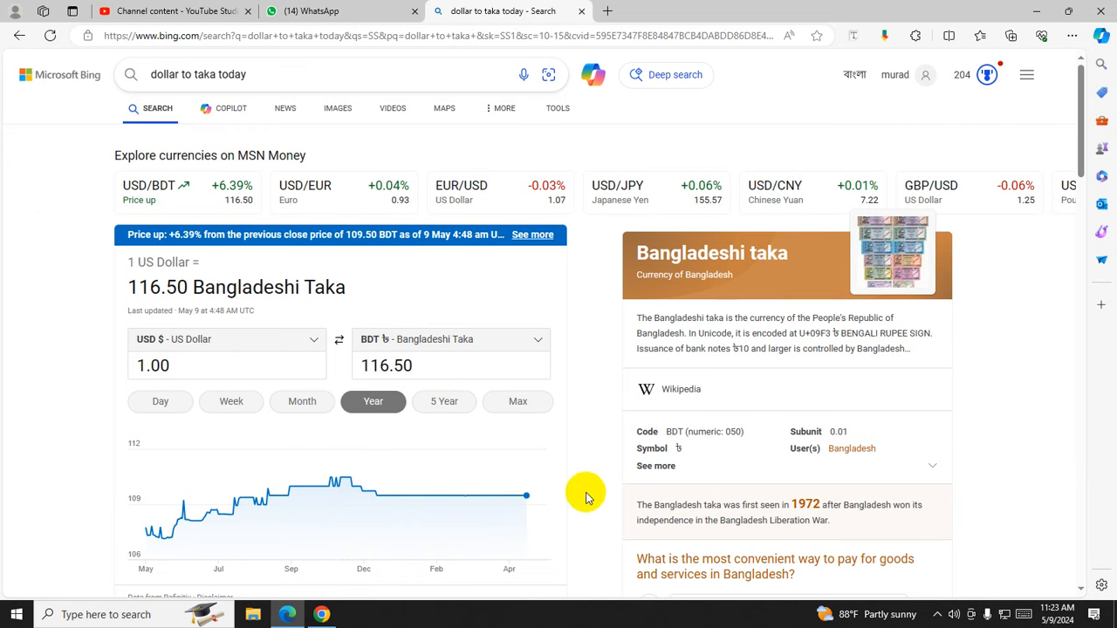
# Step: Switch back to the Google Ads campaign draft and check the review summary's error status again
pyautogui.click(294, 12)
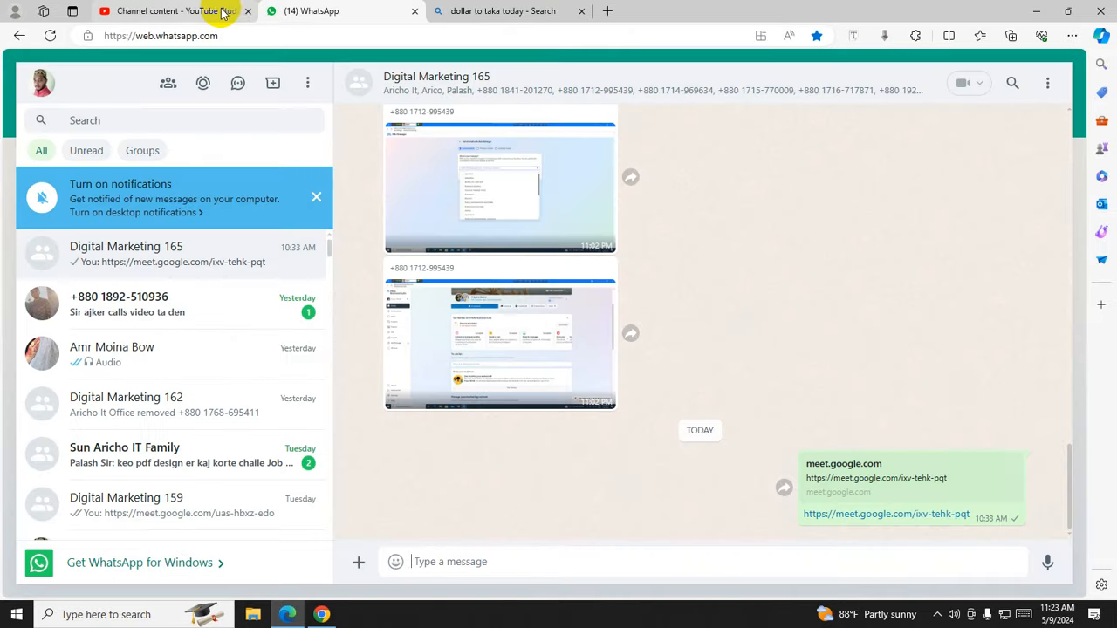
pyautogui.click(209, 12)
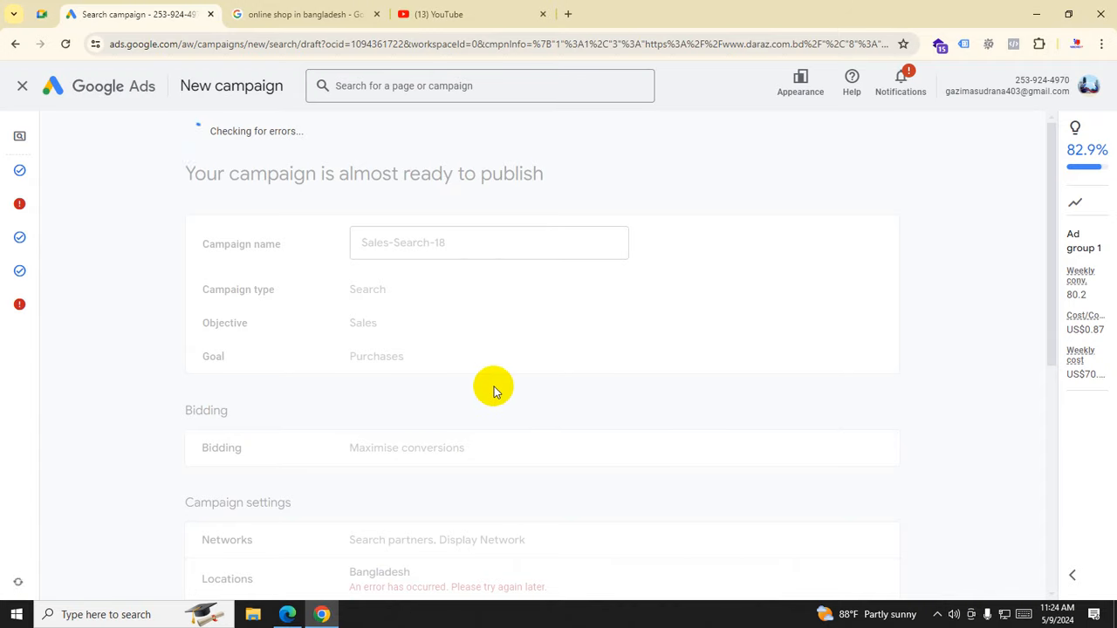
pyautogui.scroll(-3, 493, 390)
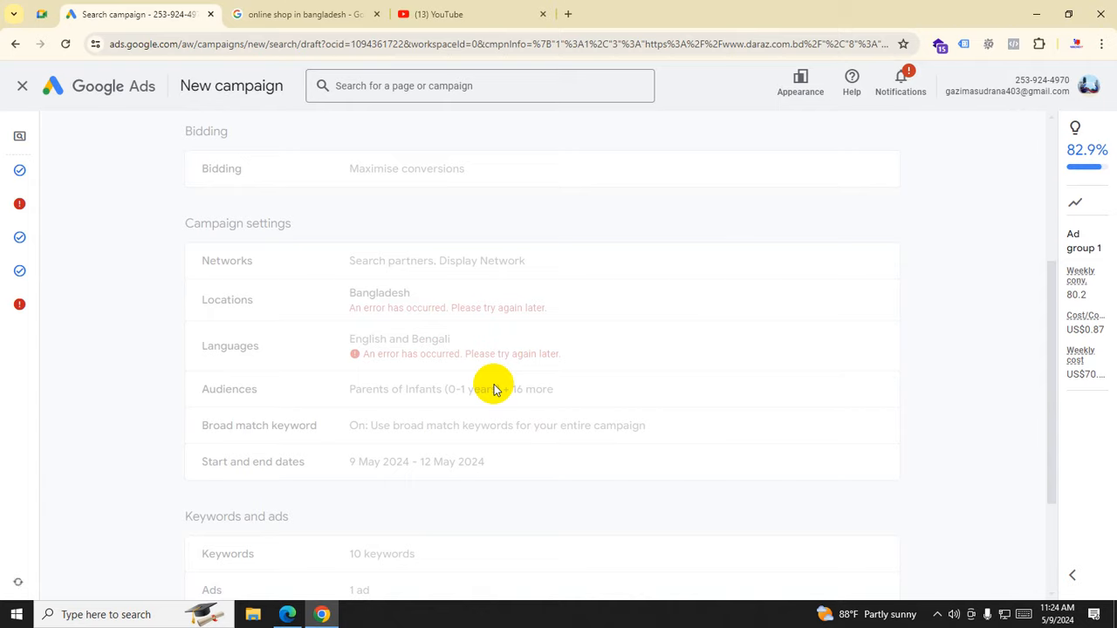
pyautogui.scroll(-2, 493, 390)
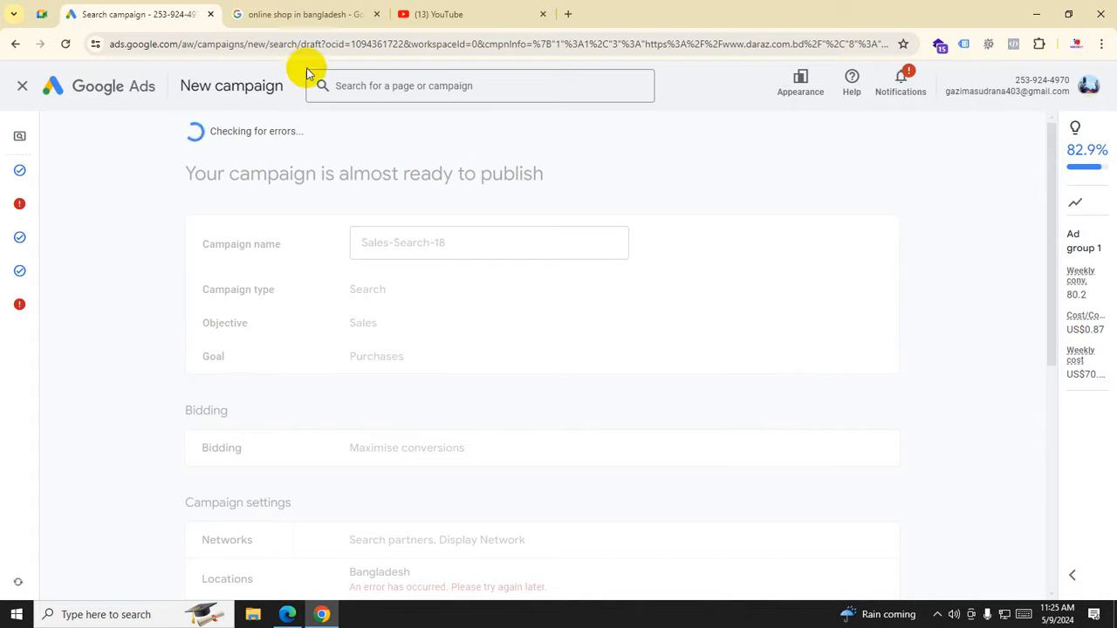
pyautogui.click(315, 16)
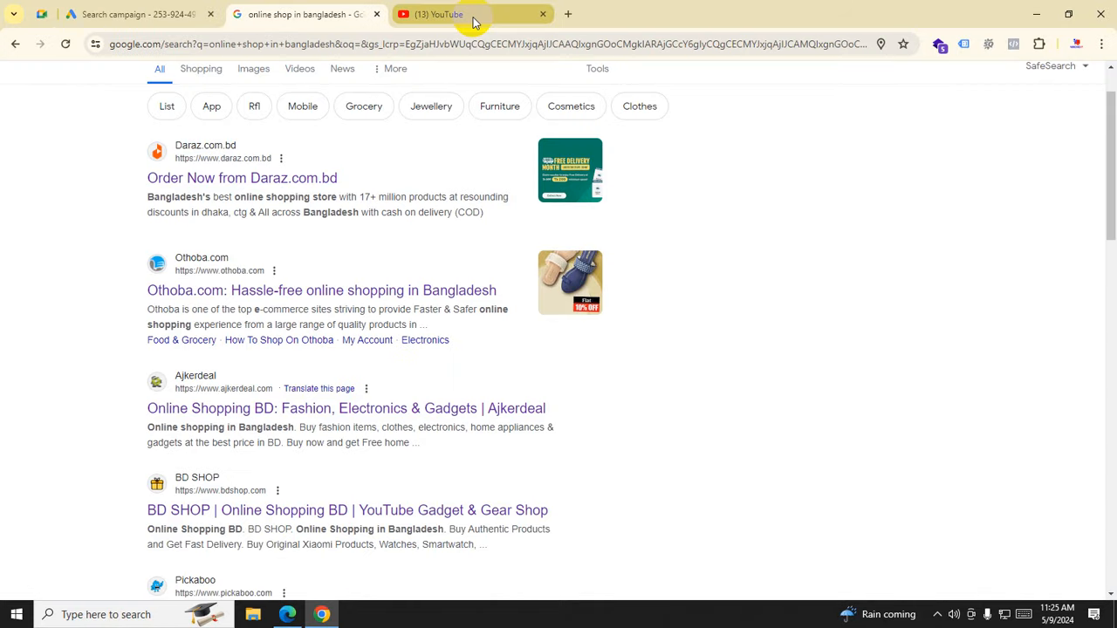
pyautogui.click(474, 16)
pyautogui.click(145, 13)
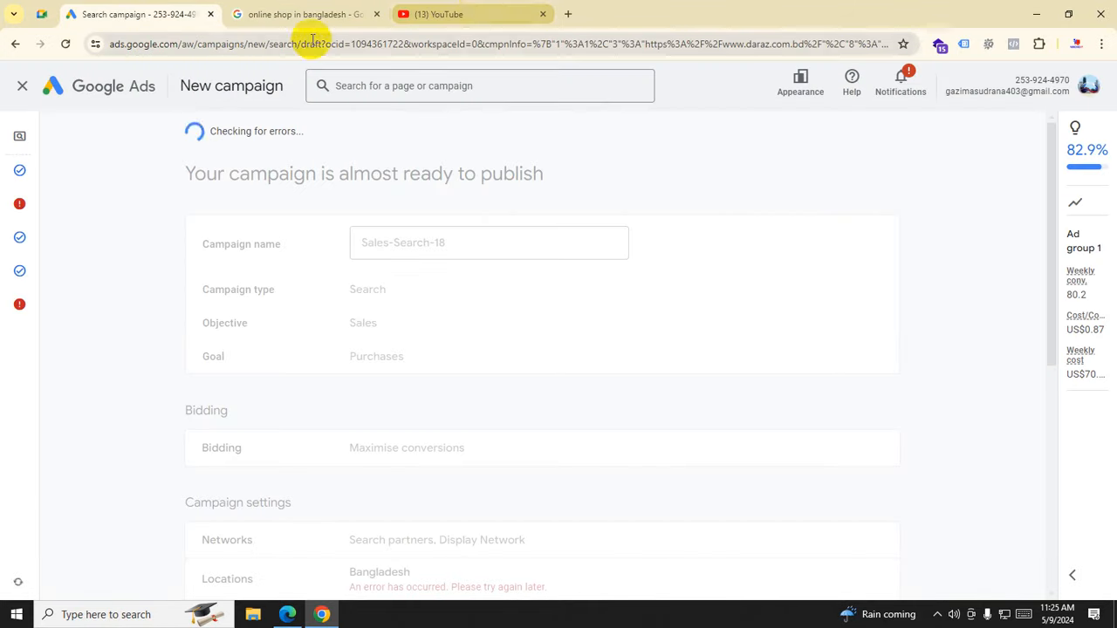